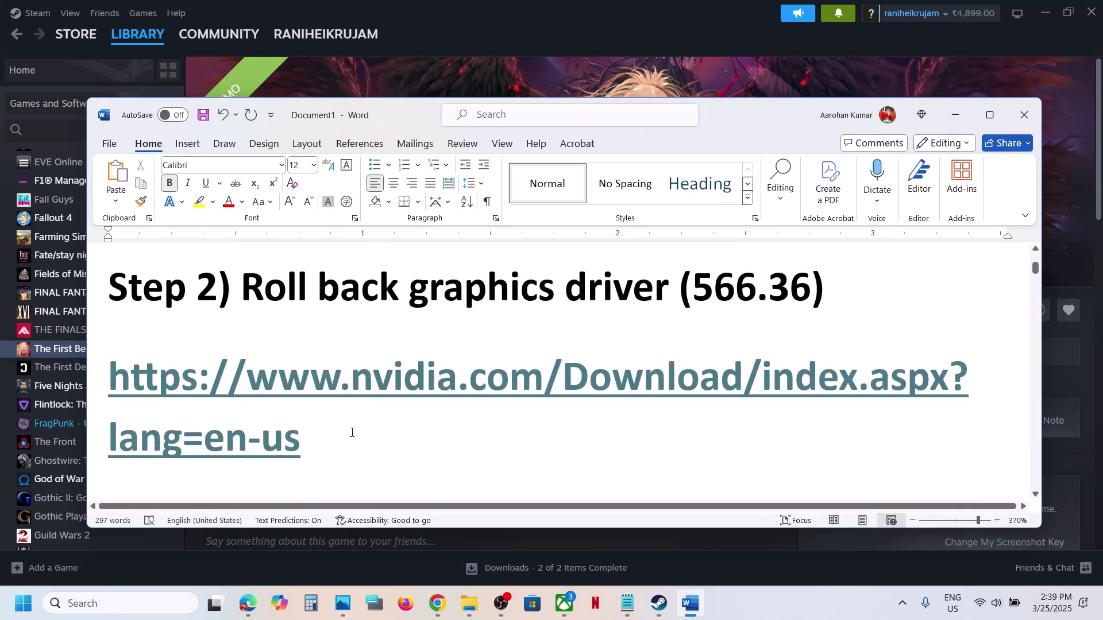
- Switch to Chrome and run NVIDIA's manual driver search for the GeForce RTX 3050 Laptop GPU on Windows 11
{"action": "triple_click", "coordinate": [344, 436]}
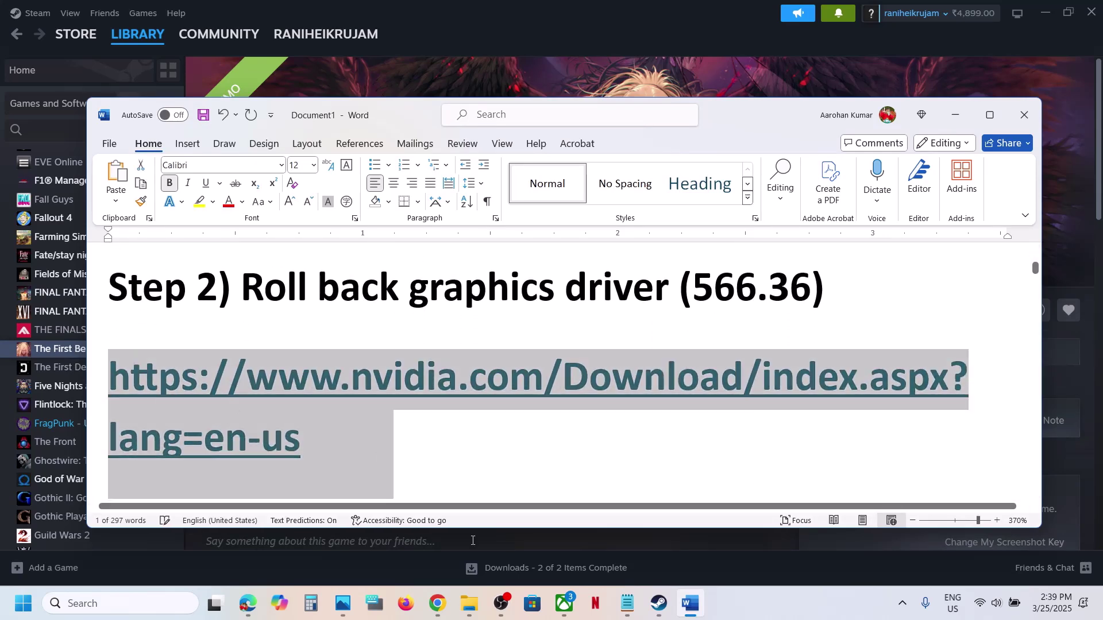
{"action": "left_click", "coordinate": [443, 613]}
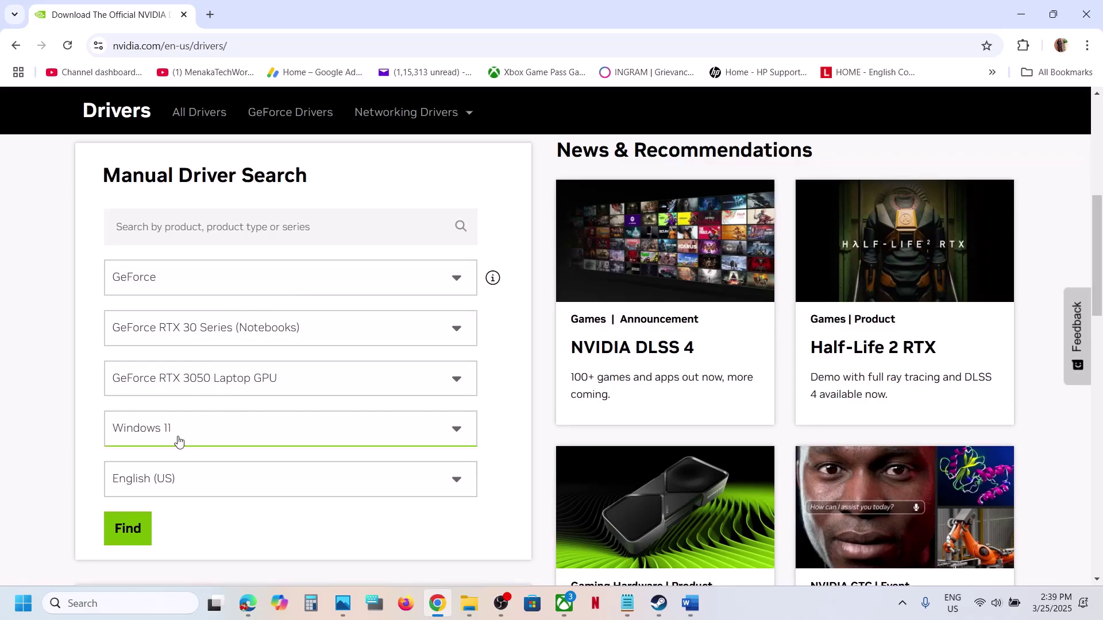
{"action": "left_click", "coordinate": [124, 526]}
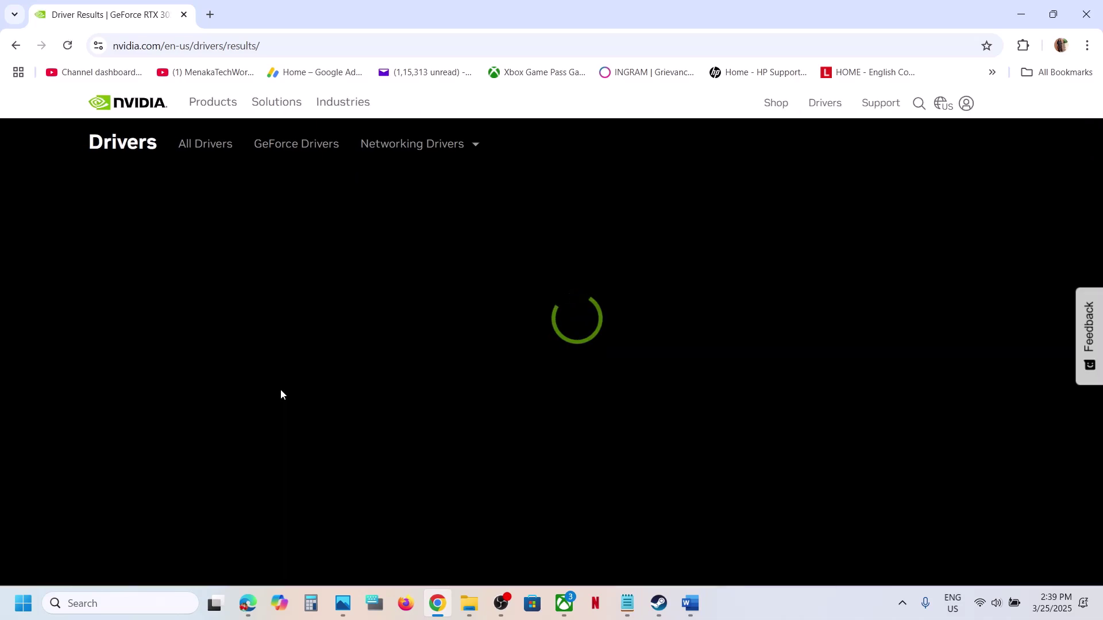
- Expand the list of additional driver versions below the latest Game Ready and Studio drivers
{"action": "scroll", "coordinate": [281, 394], "scroll_direction": "down", "scroll_amount": 2}
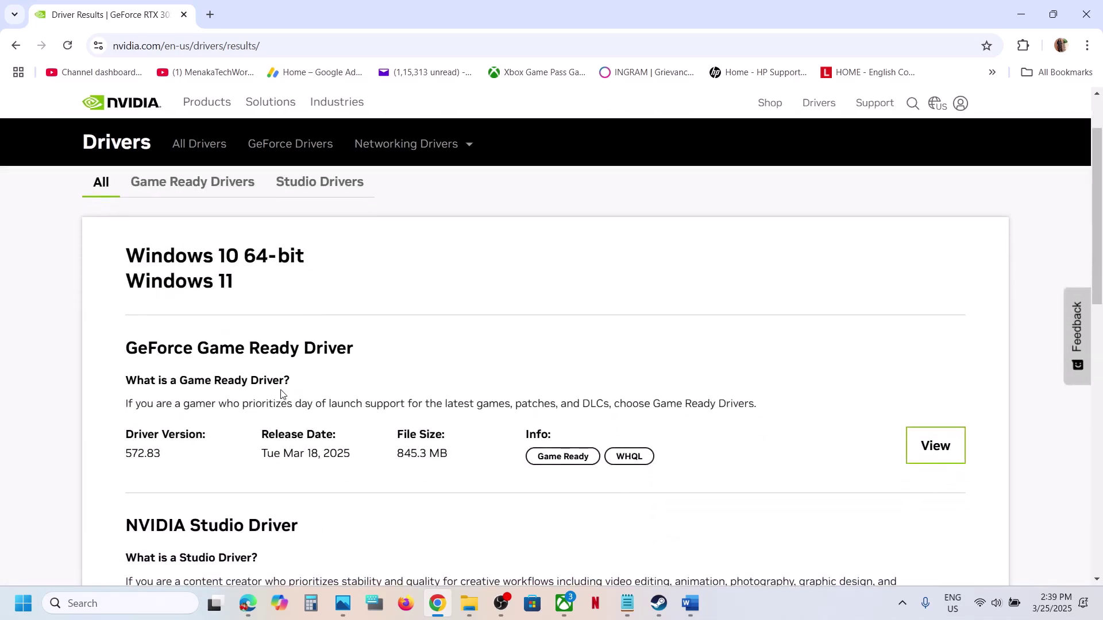
{"action": "mouse_move", "coordinate": [128, 417]}
{"action": "left_mouse_down"}
{"action": "mouse_move", "coordinate": [173, 418]}
{"action": "mouse_move", "coordinate": [122, 423]}
{"action": "mouse_move", "coordinate": [133, 418]}
{"action": "left_mouse_up"}
{"action": "left_click", "coordinate": [174, 418]}
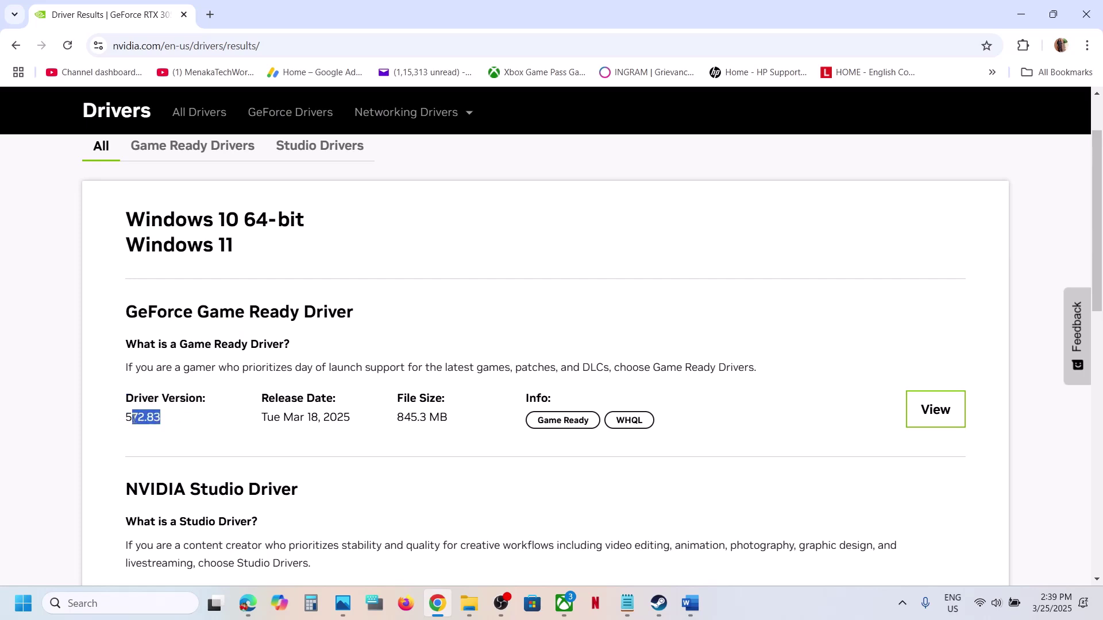
{"action": "left_click", "coordinate": [134, 419]}
{"action": "scroll", "coordinate": [205, 421], "scroll_direction": "down", "scroll_amount": 5}
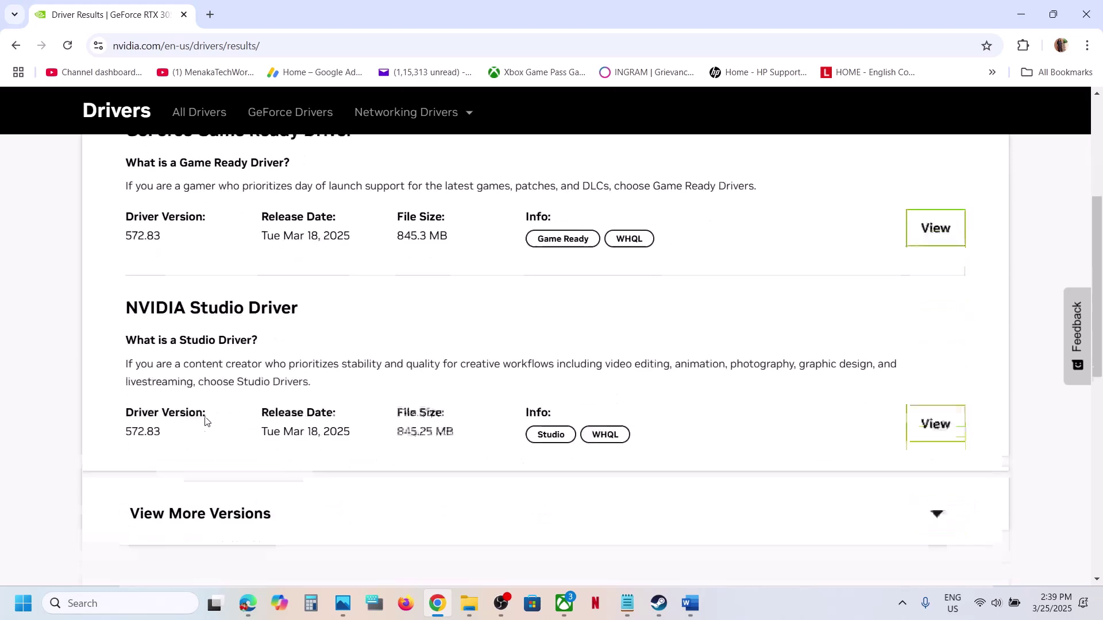
{"action": "left_click", "coordinate": [217, 425]}
- Find GeForce Game Ready Driver 566.36, released Dec 05, 2024, among the older versions and open its details page
{"action": "scroll", "coordinate": [218, 425], "scroll_direction": "down", "scroll_amount": 4}
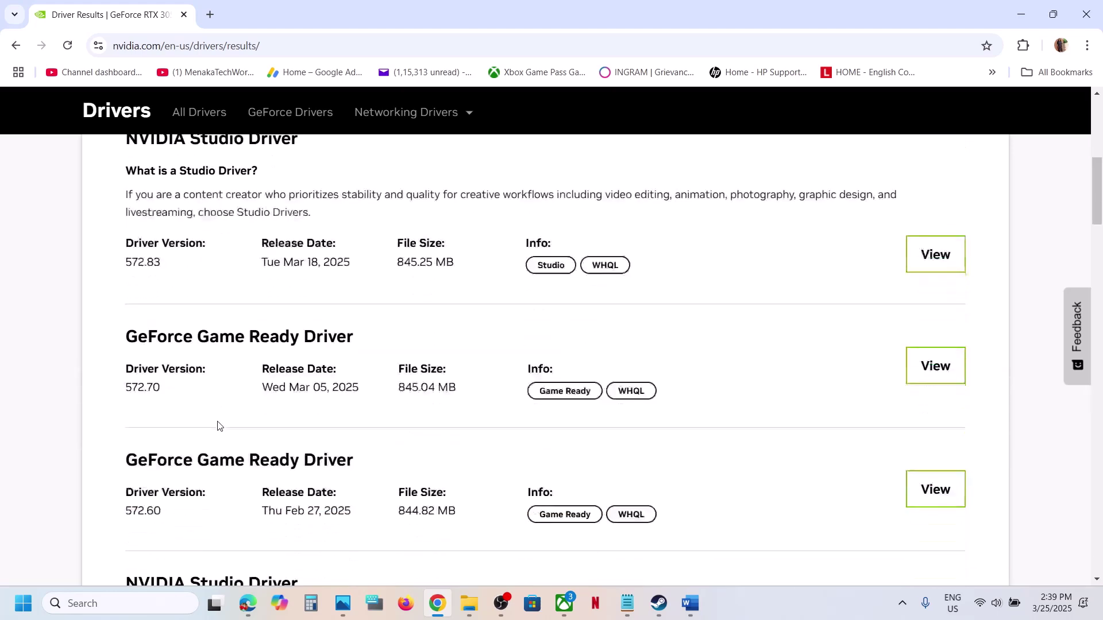
{"action": "scroll", "coordinate": [218, 425], "scroll_direction": "down", "scroll_amount": 5}
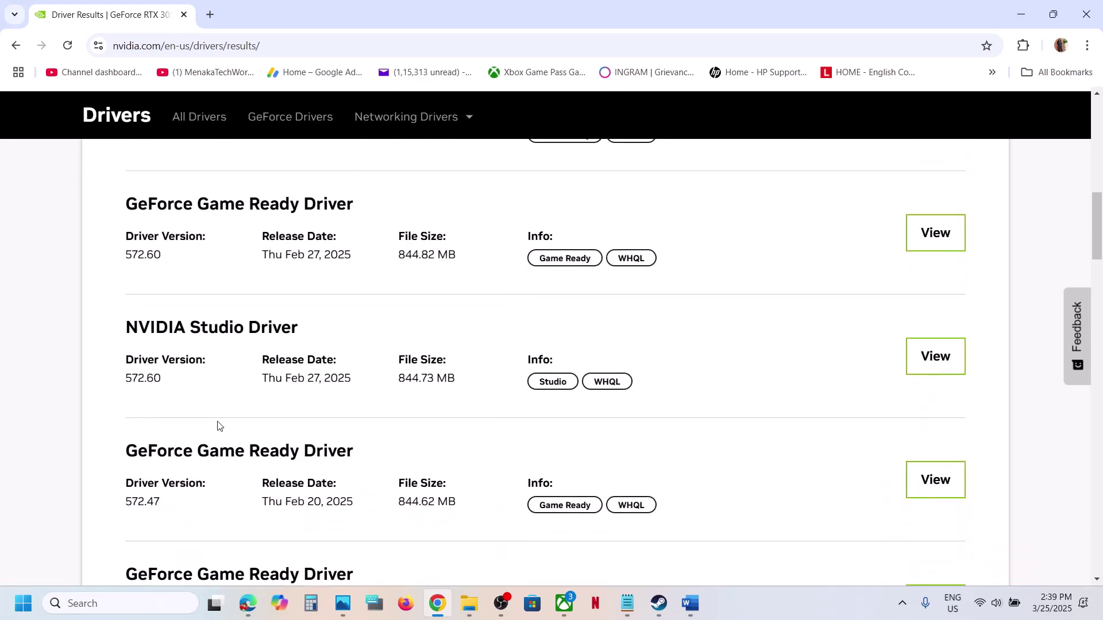
{"action": "scroll", "coordinate": [218, 425], "scroll_direction": "down", "scroll_amount": 7}
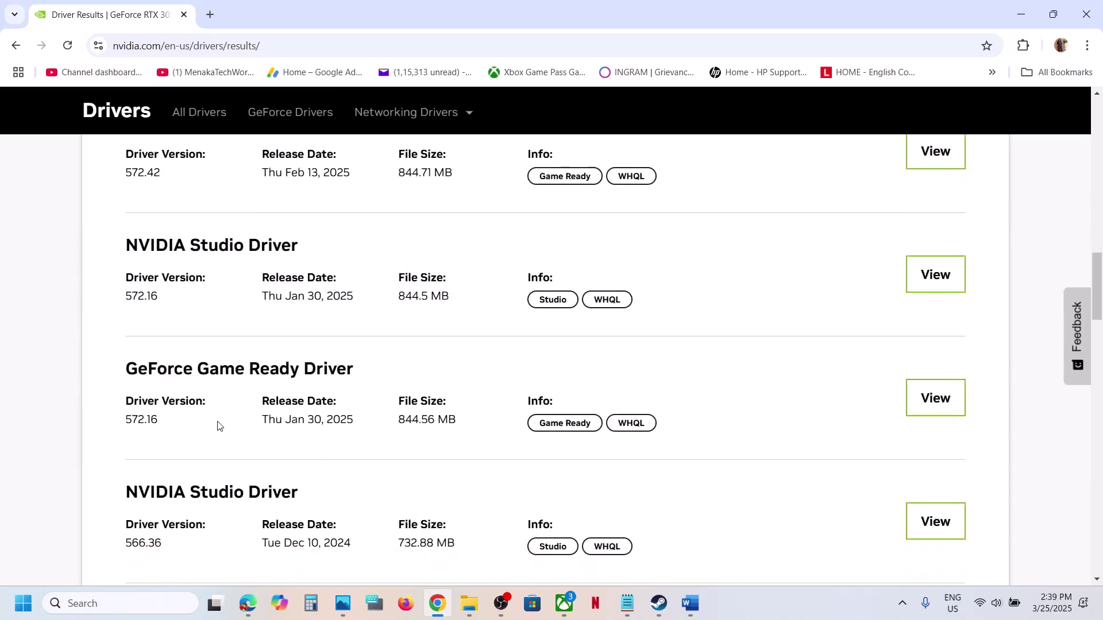
{"action": "left_click_drag", "start_coordinate": [125, 379], "coordinate": [162, 400]}
{"action": "left_click", "coordinate": [162, 401]}
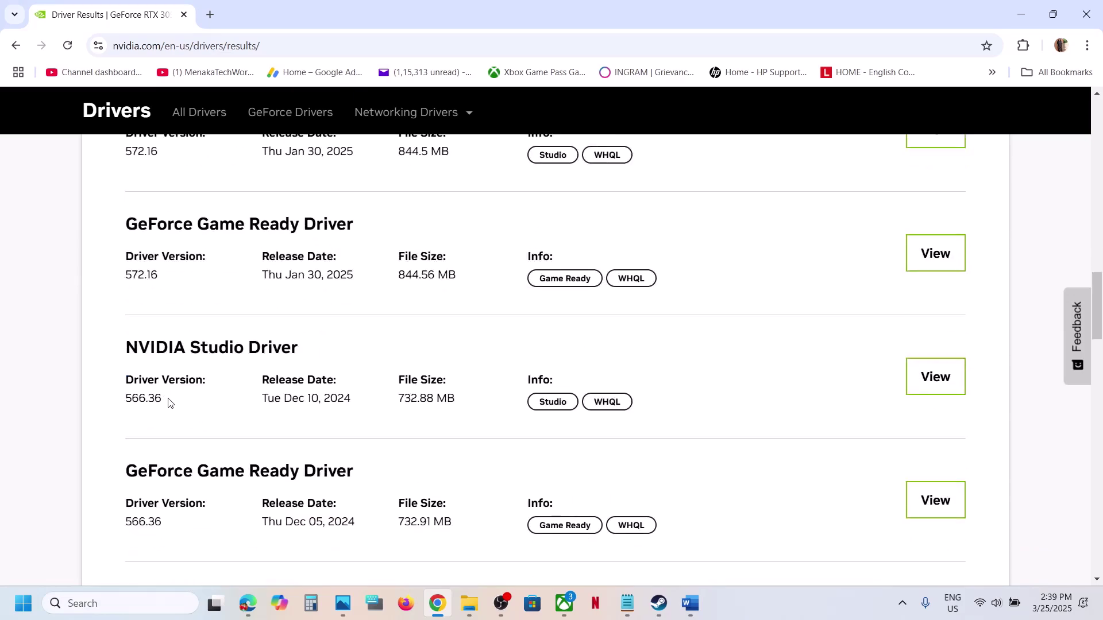
{"action": "left_click_drag", "start_coordinate": [135, 474], "coordinate": [269, 473]}
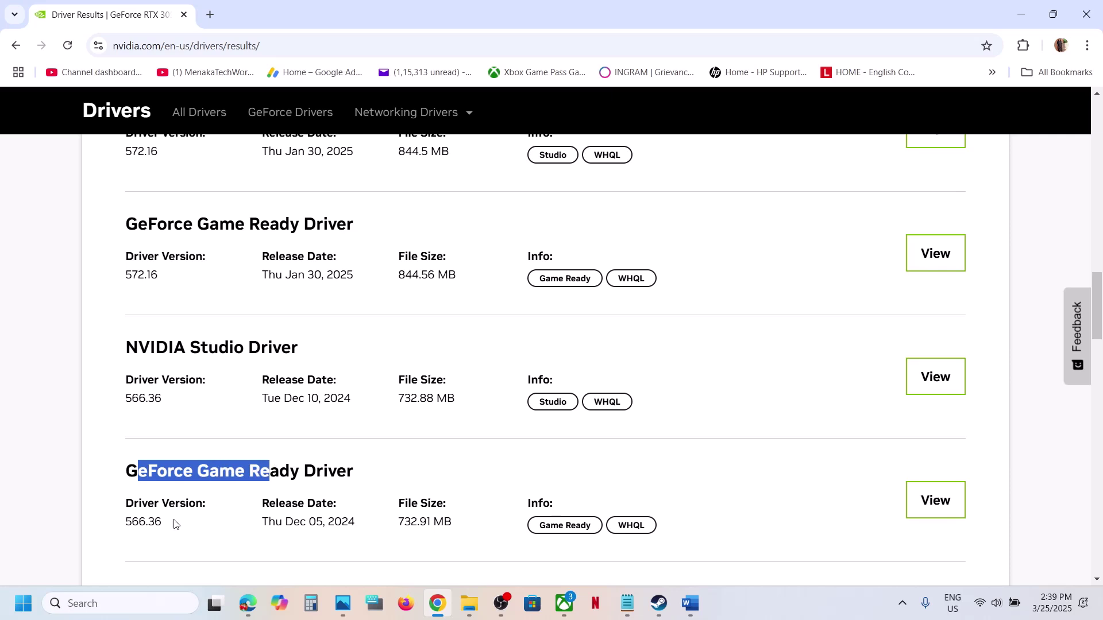
{"action": "left_click_drag", "start_coordinate": [125, 519], "coordinate": [169, 526]}
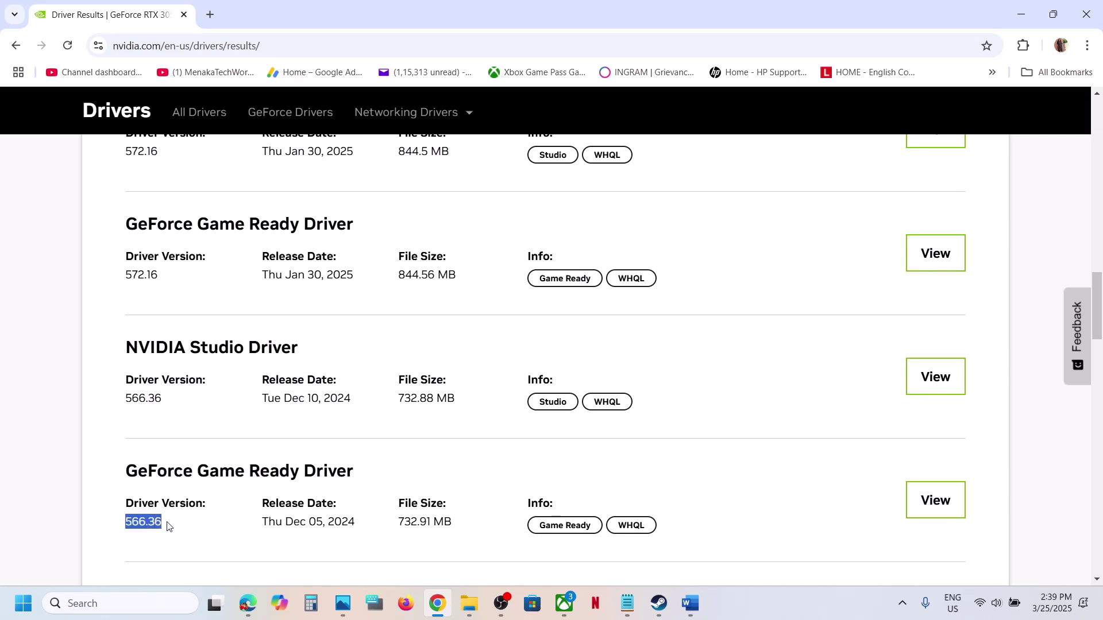
{"action": "left_click", "coordinate": [169, 527]}
{"action": "left_click", "coordinate": [932, 500]}
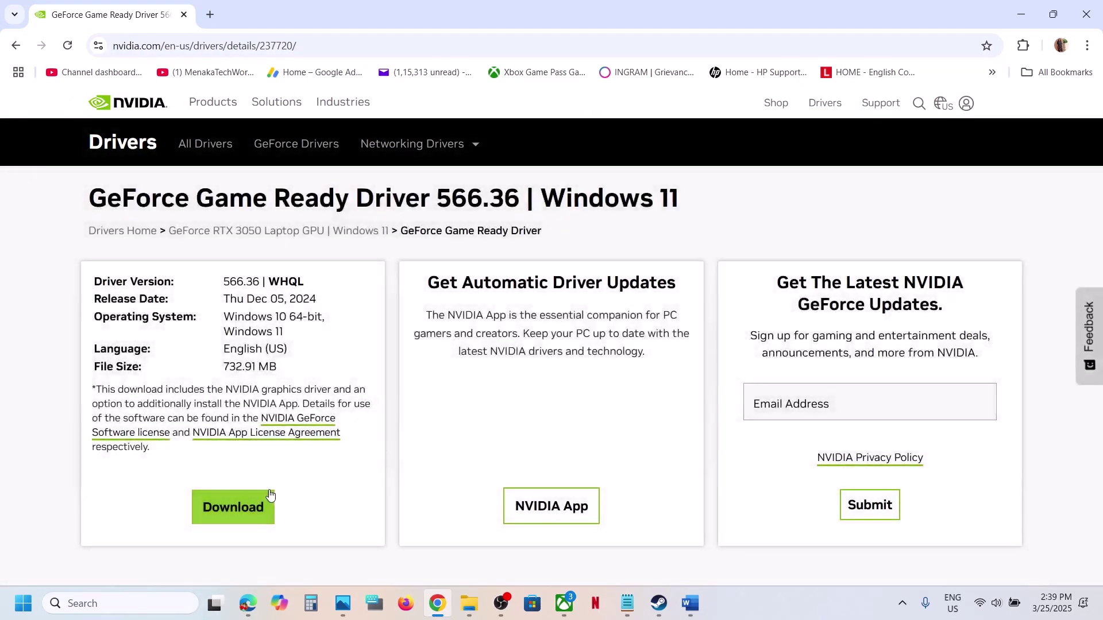
- Download driver 566.36, extract it to the default folder and continue the installer with this older version
{"action": "left_click", "coordinate": [242, 509]}
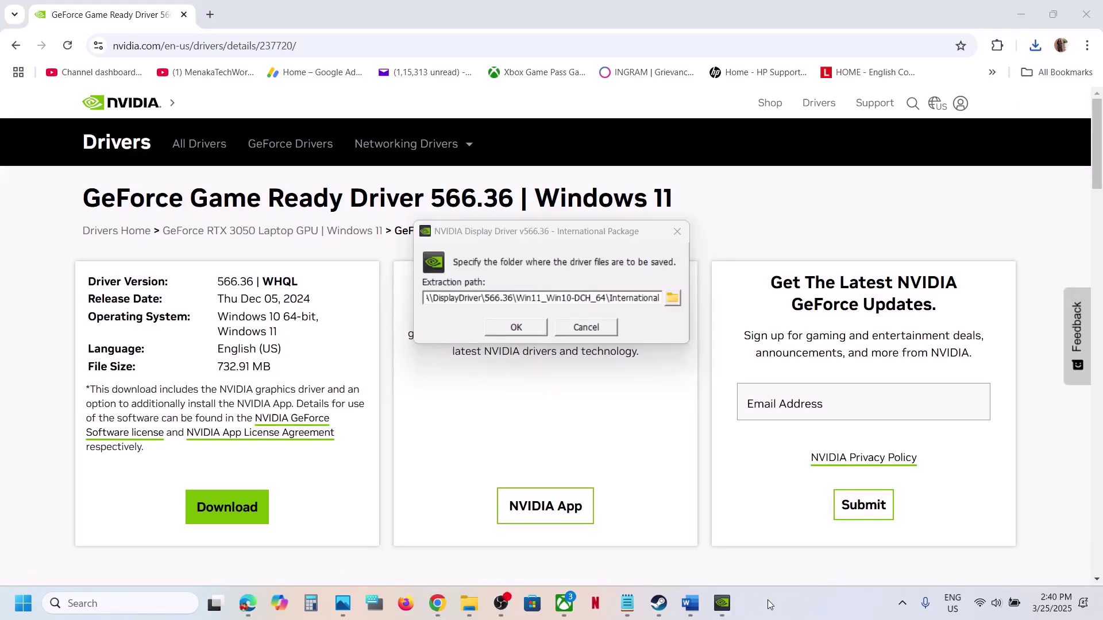
{"action": "left_click", "coordinate": [503, 329]}
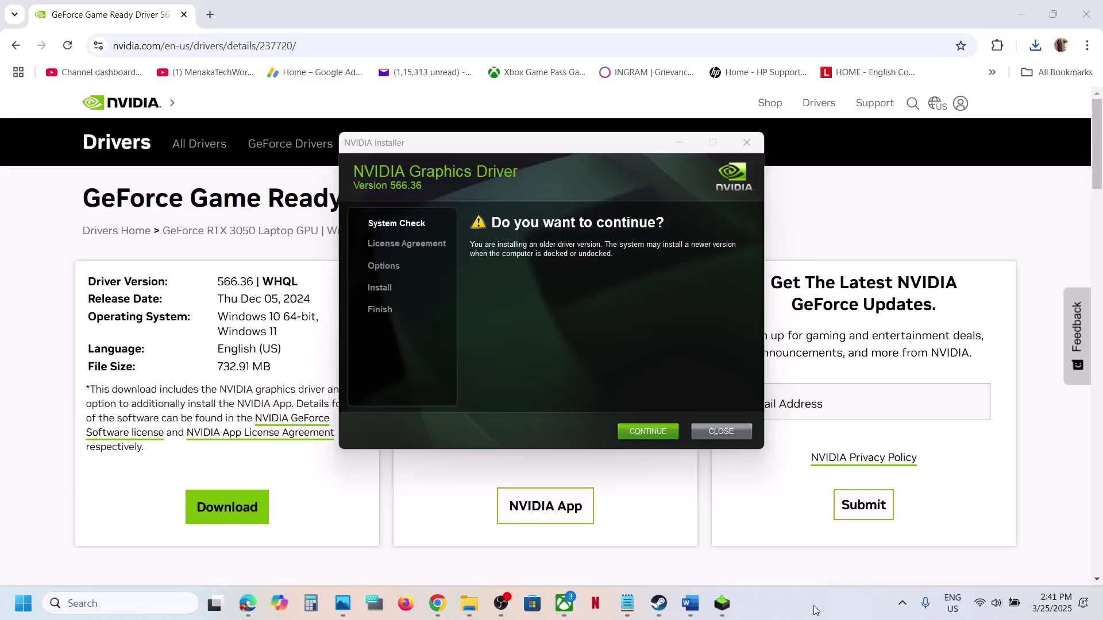
{"action": "left_click", "coordinate": [634, 432]}
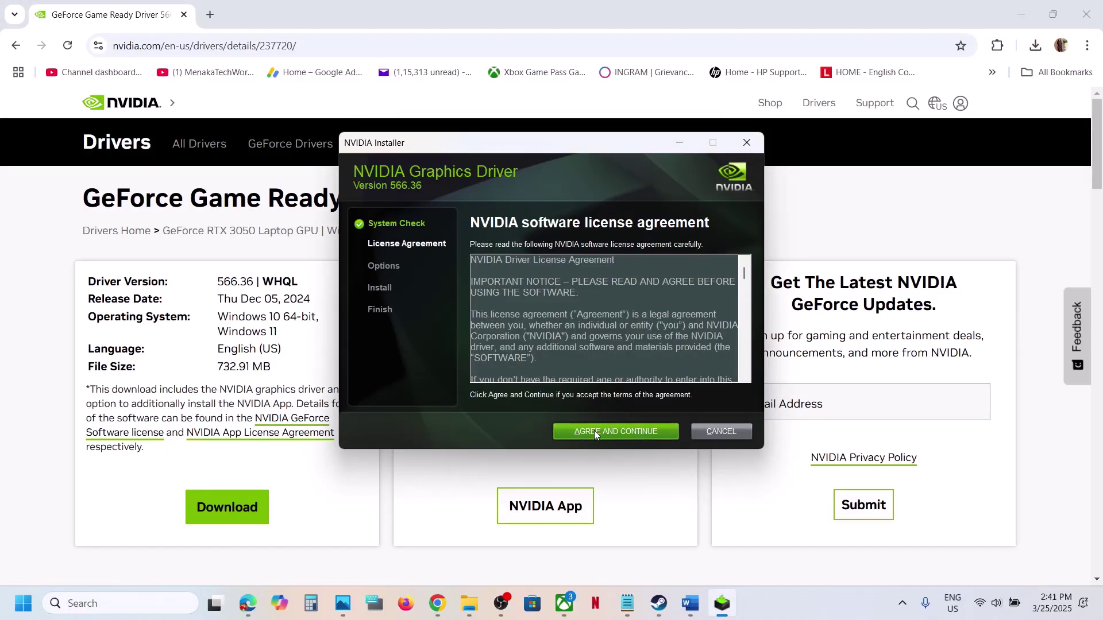
- Accept the NVIDIA license agreement and choose the Custom (Advanced) installation with a clean installation
{"action": "left_click", "coordinate": [595, 431]}
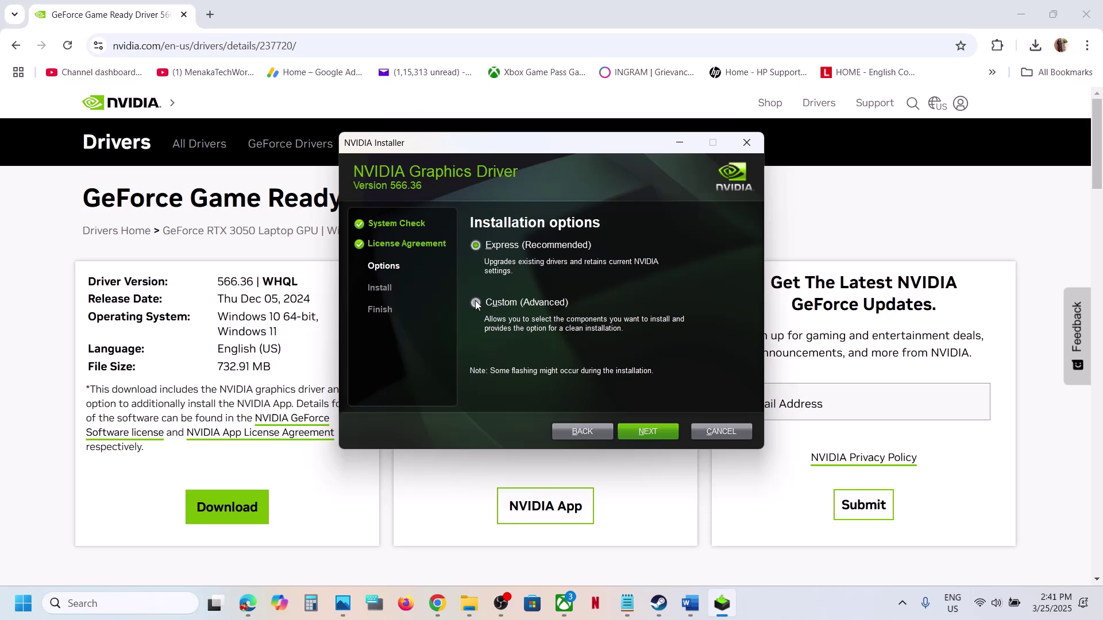
{"action": "left_click", "coordinate": [475, 302]}
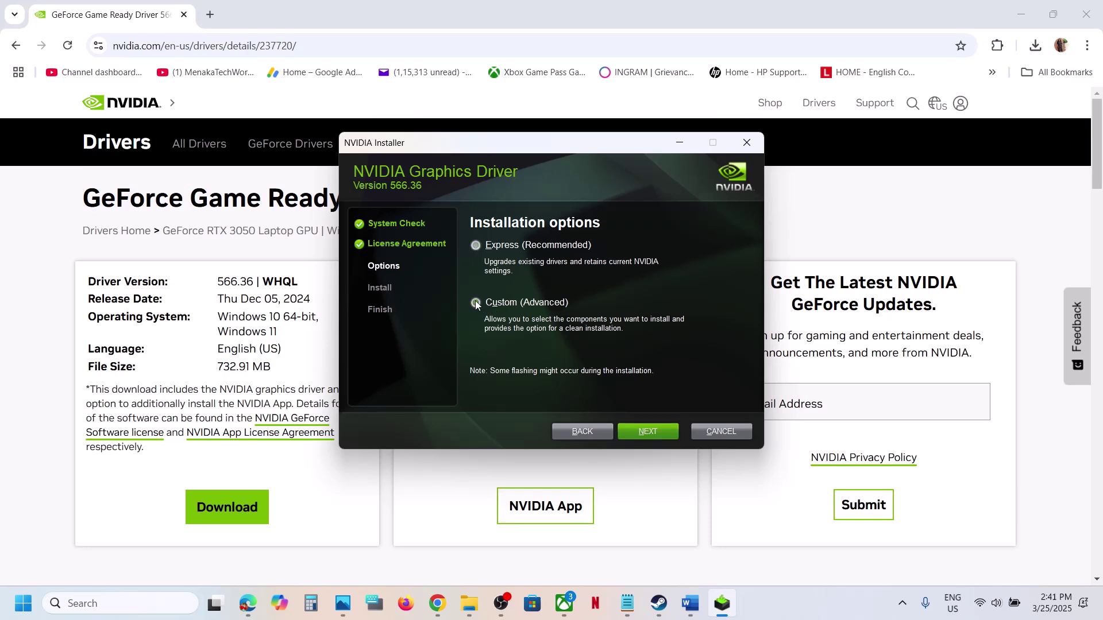
{"action": "left_click", "coordinate": [655, 432]}
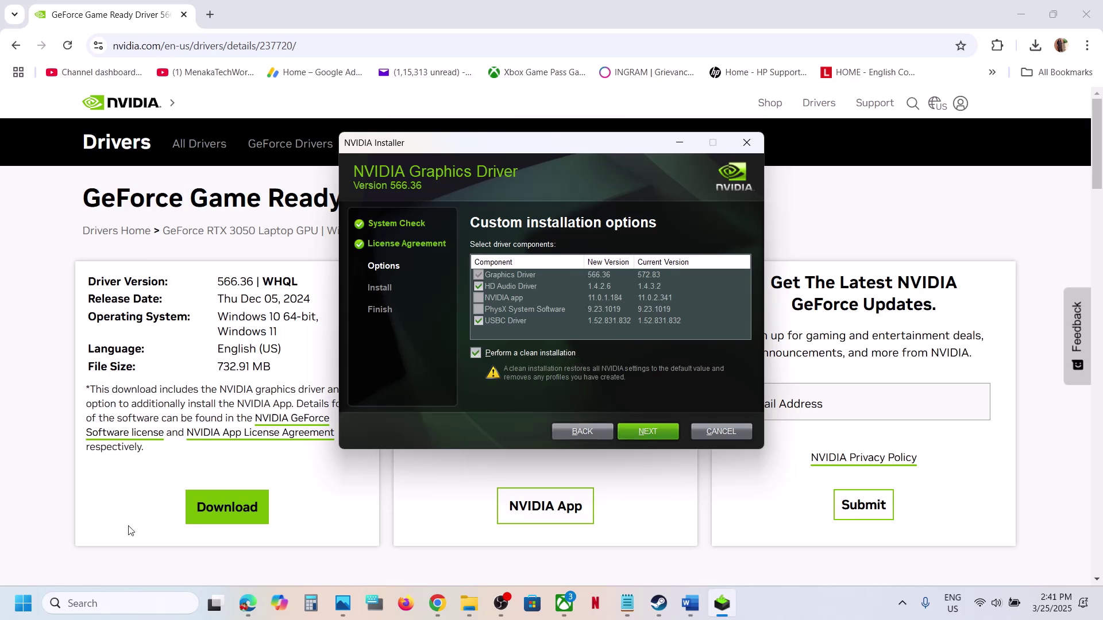
- Show the computer's power options without choosing any of them
{"action": "left_click", "coordinate": [23, 603]}
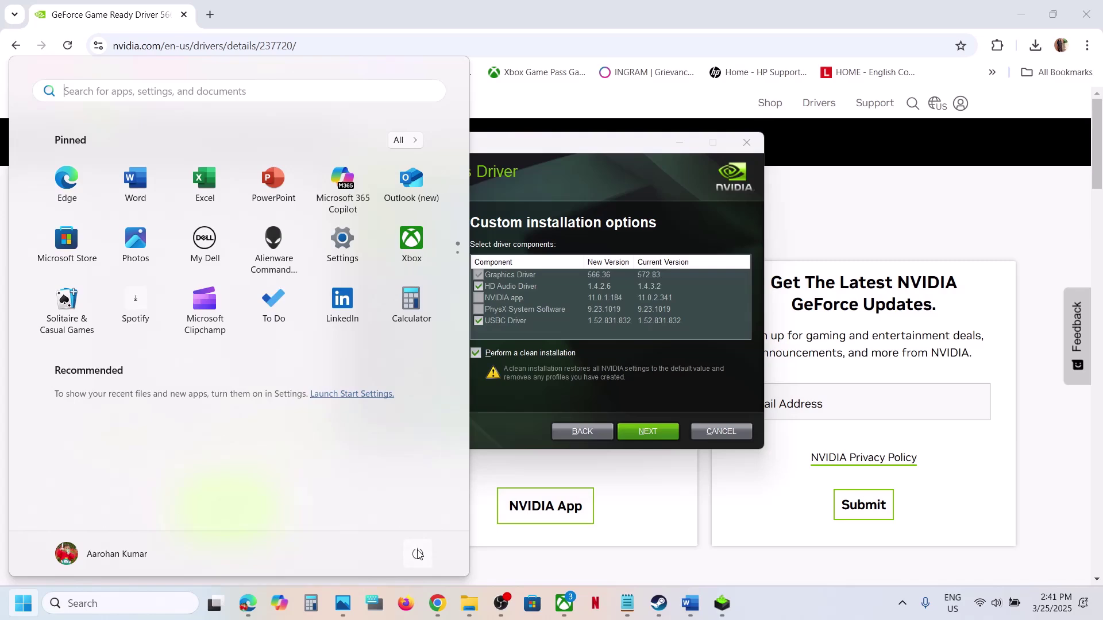
{"action": "left_click", "coordinate": [417, 554]}
- Switch to the Word document and read Step 3 about backing up and renaming or deleting the sl.pcl.dll file
{"action": "left_click", "coordinate": [659, 613]}
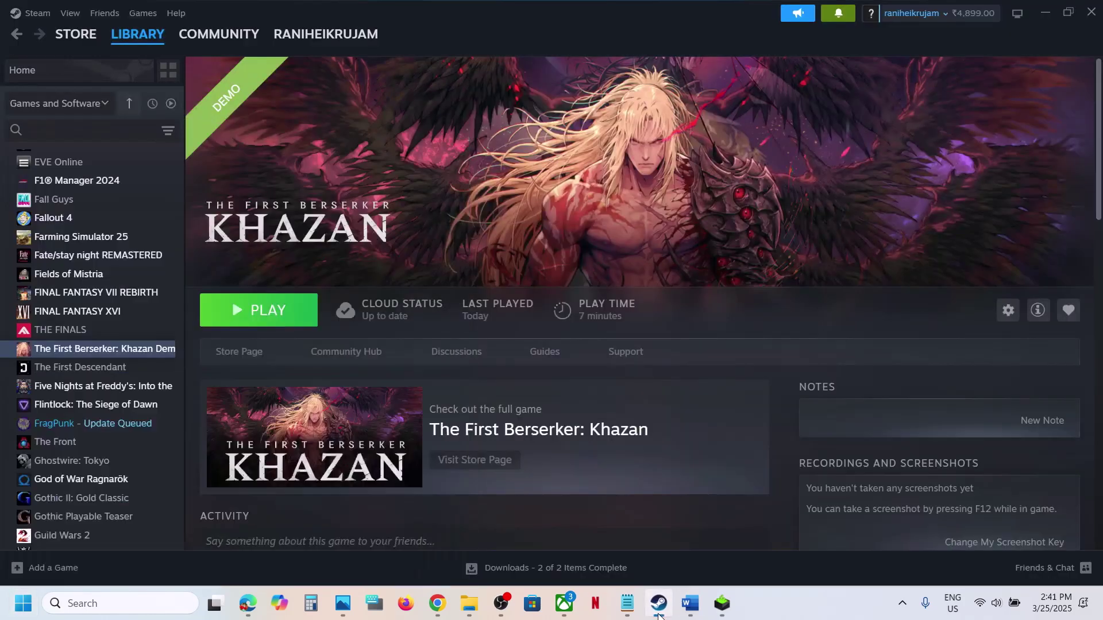
{"action": "left_click", "coordinate": [690, 603]}
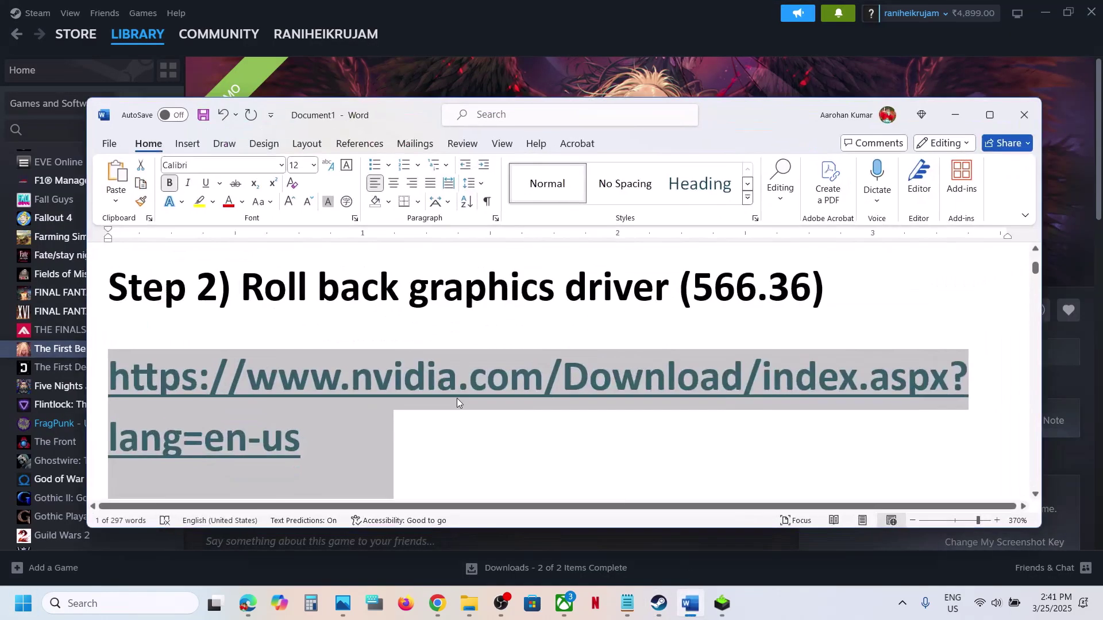
{"action": "scroll", "coordinate": [457, 398], "scroll_direction": "down", "scroll_amount": 5}
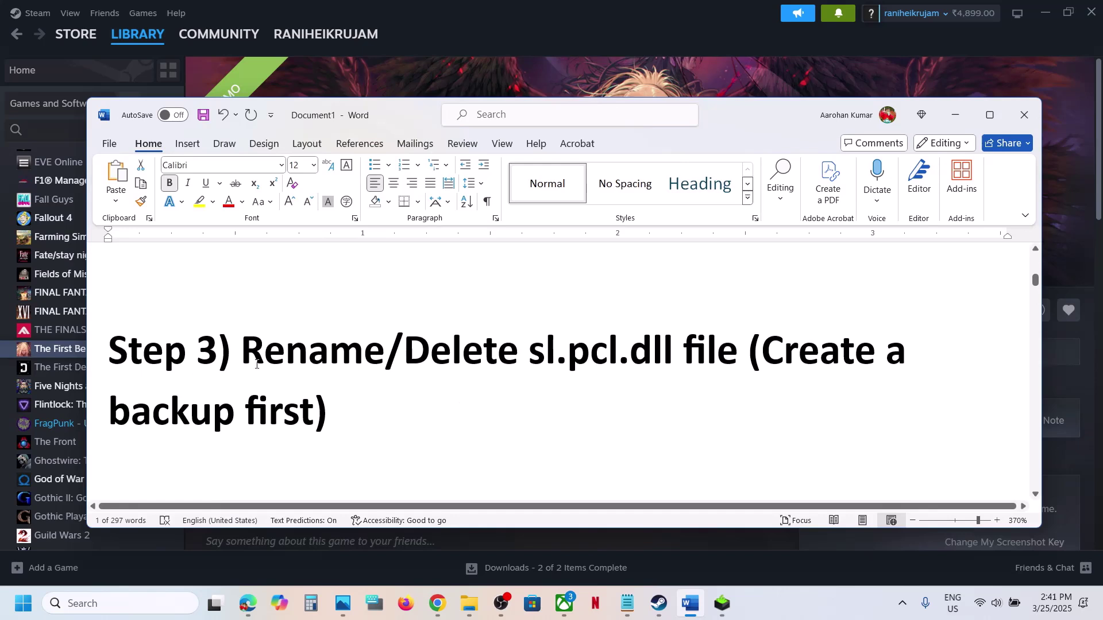
{"action": "left_click_drag", "start_coordinate": [248, 360], "coordinate": [671, 352]}
{"action": "left_click", "coordinate": [671, 351]}
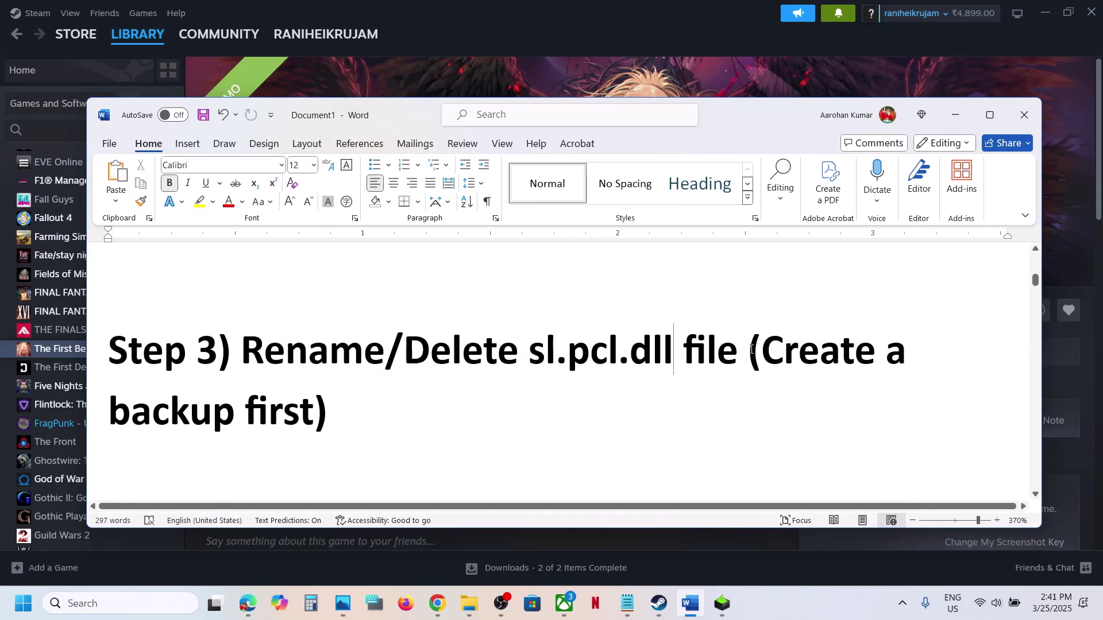
{"action": "left_click_drag", "start_coordinate": [780, 355], "coordinate": [626, 414]}
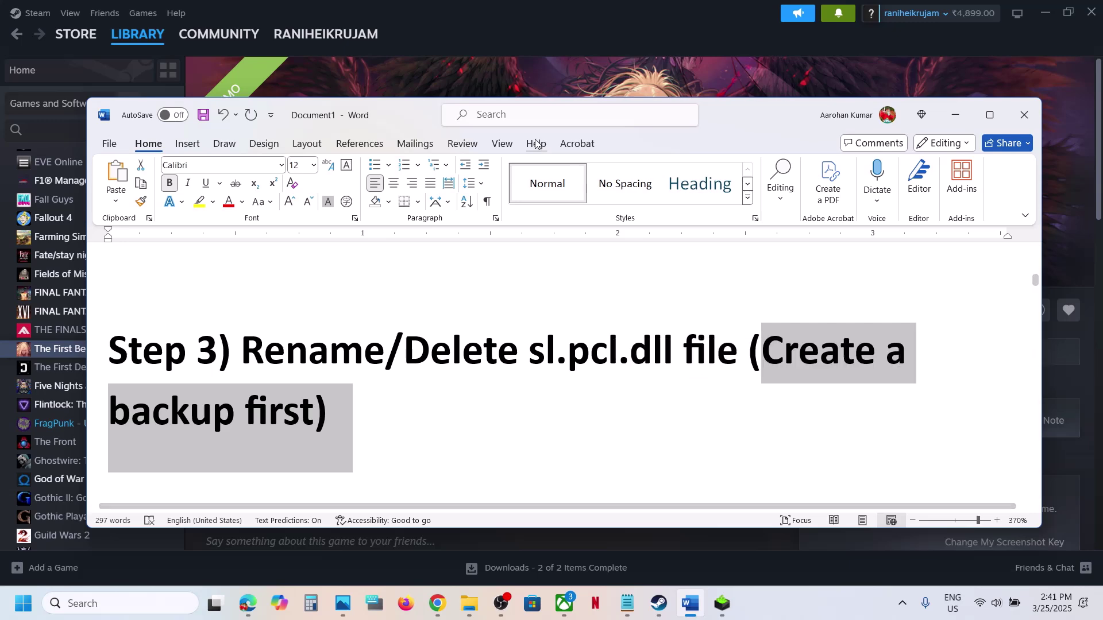
- Switch to Steam and browse the local files of The First Berserker: Khazan Demo
{"action": "left_click", "coordinate": [488, 74]}
{"action": "right_click", "coordinate": [87, 348]}
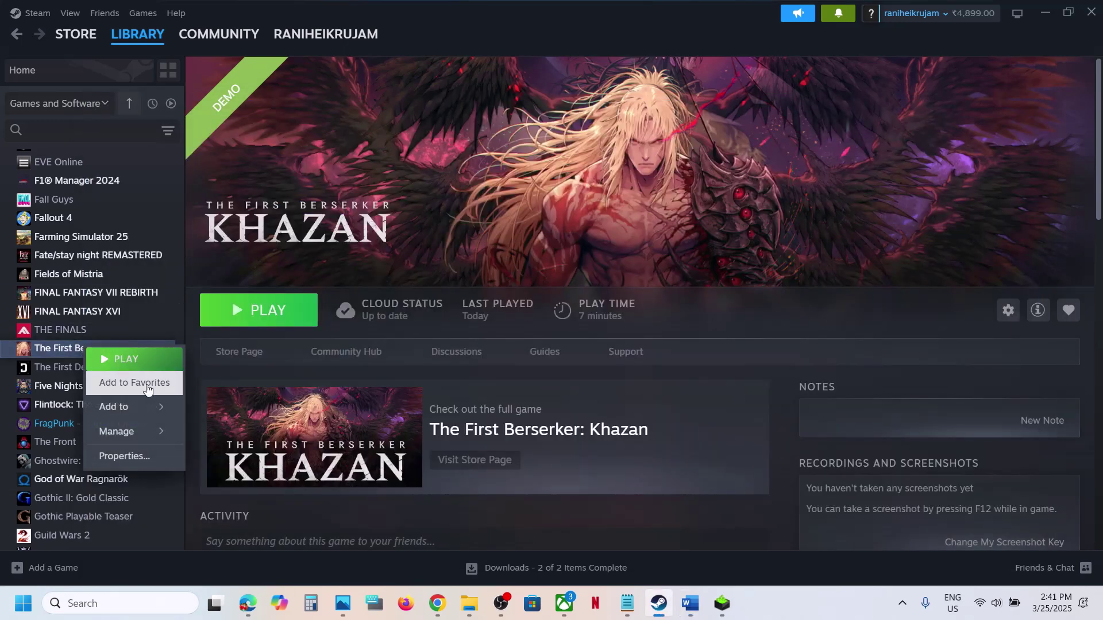
{"action": "mouse_move", "coordinate": [135, 431]}
{"action": "left_click", "coordinate": [263, 312]}
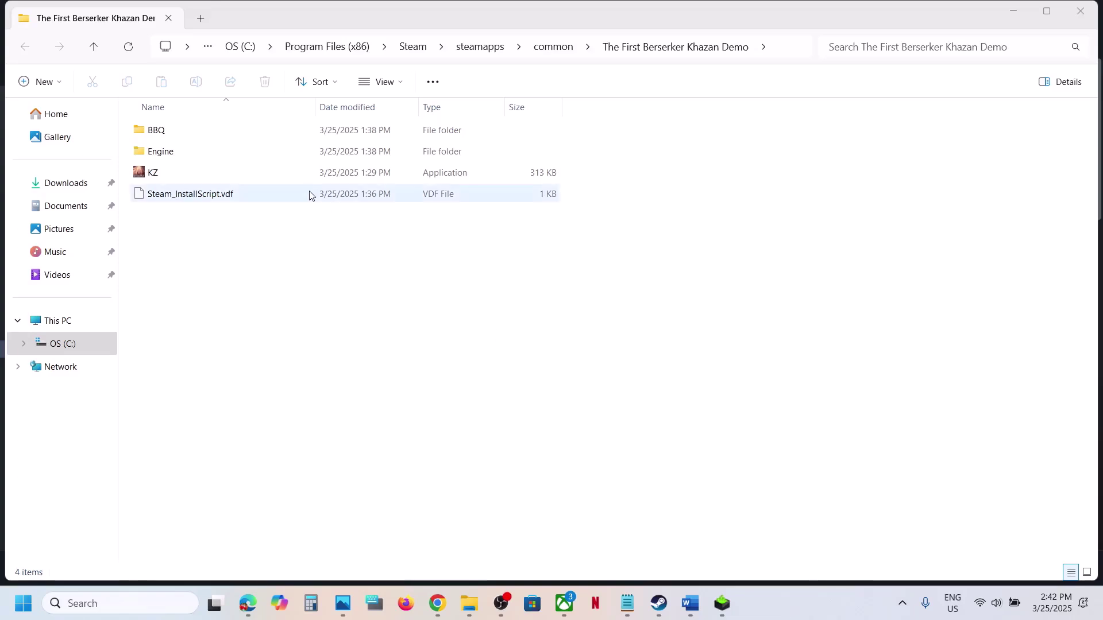
- Open the folder Engine\Plugins\Runtime\Nvidia\Streamline\Binaries\ThirdParty\Win64 inside the game's installation folder
{"action": "double_click", "coordinate": [166, 154]}
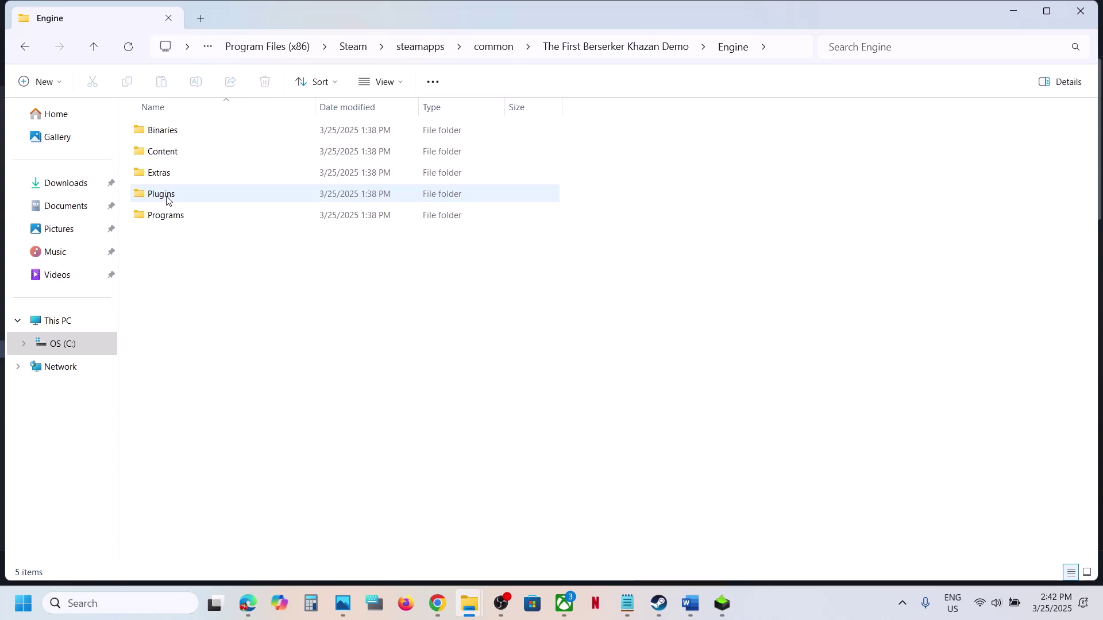
{"action": "double_click", "coordinate": [164, 195]}
{"action": "double_click", "coordinate": [177, 131]}
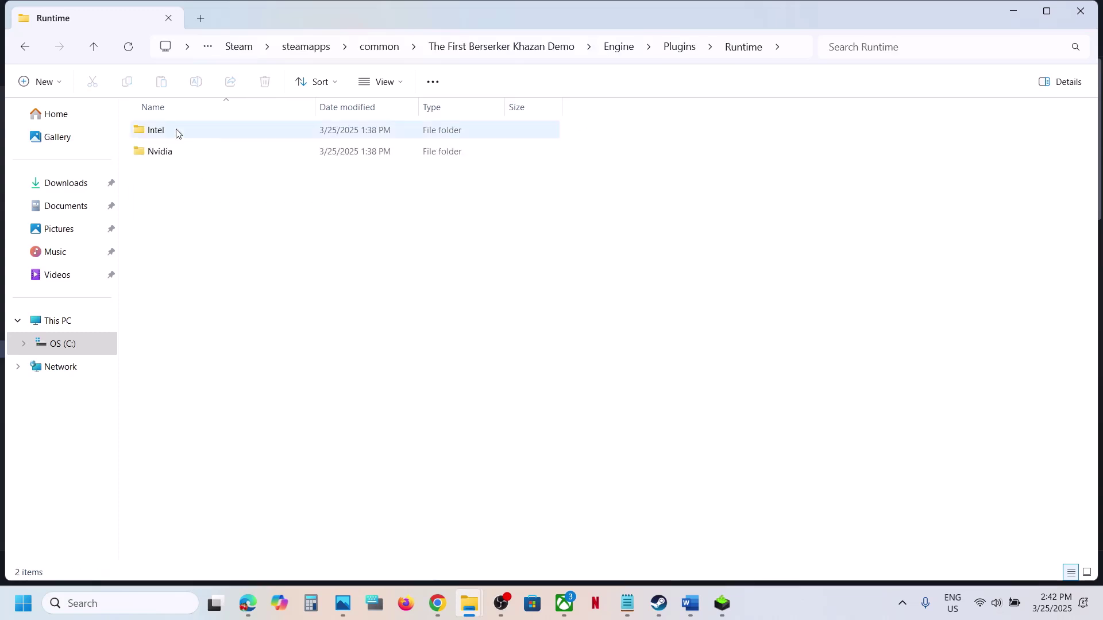
{"action": "double_click", "coordinate": [192, 152]}
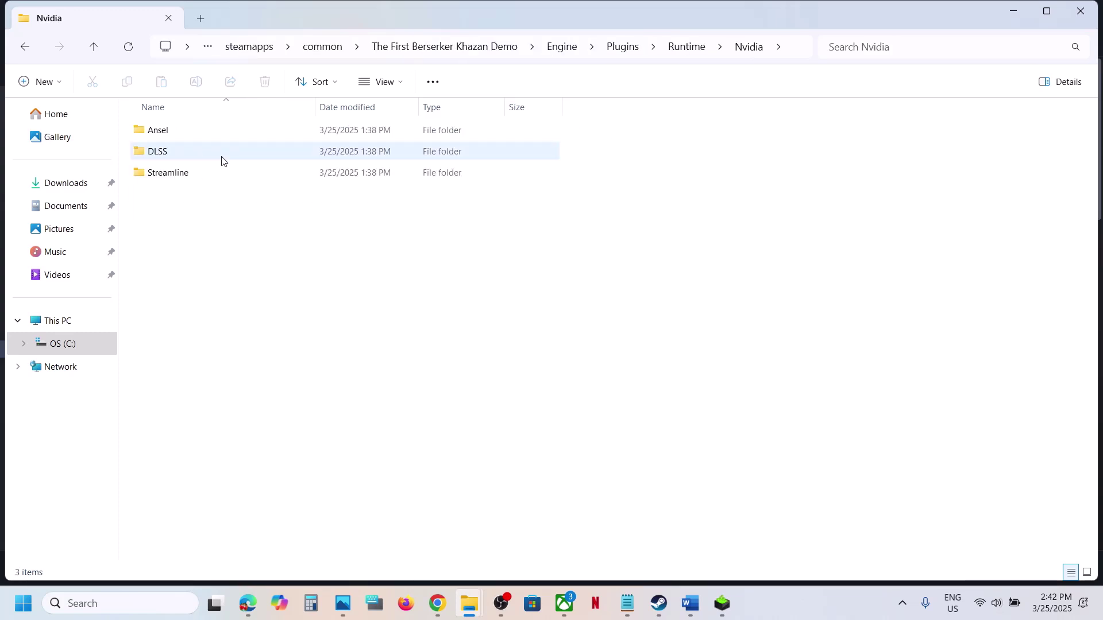
{"action": "left_click", "coordinate": [183, 174]}
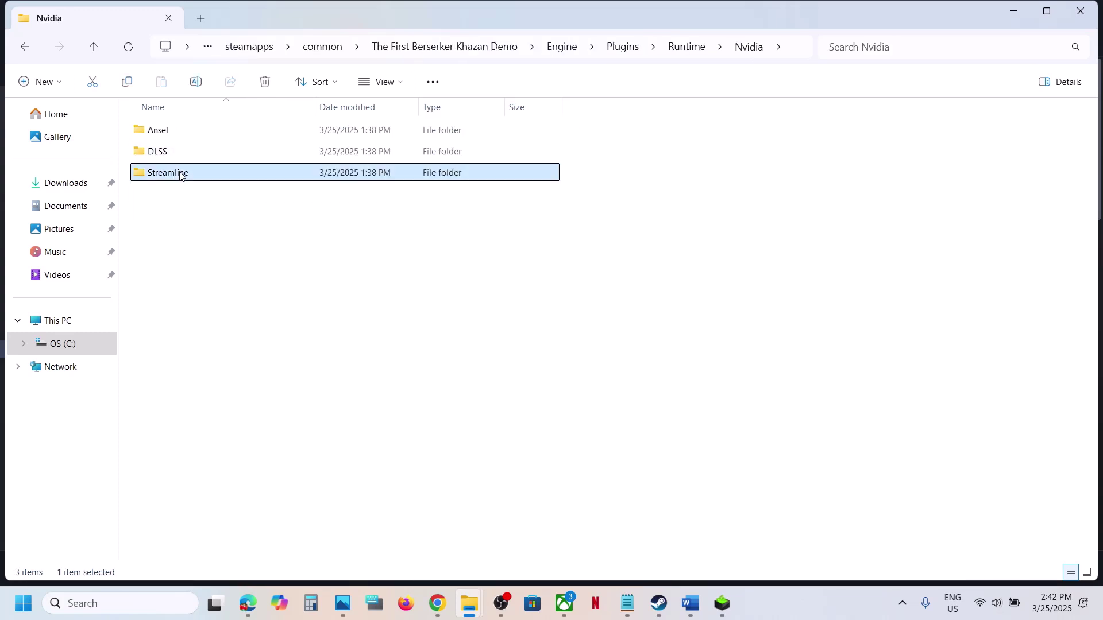
{"action": "double_click", "coordinate": [215, 182]}
{"action": "double_click", "coordinate": [173, 131]}
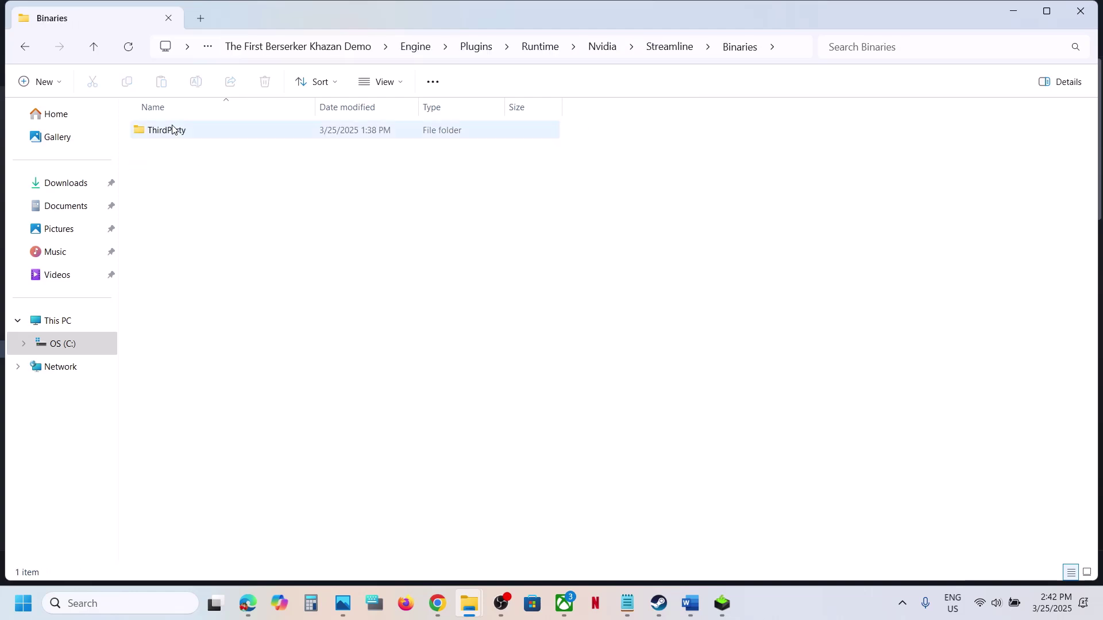
{"action": "double_click", "coordinate": [173, 130]}
{"action": "double_click", "coordinate": [173, 130]}
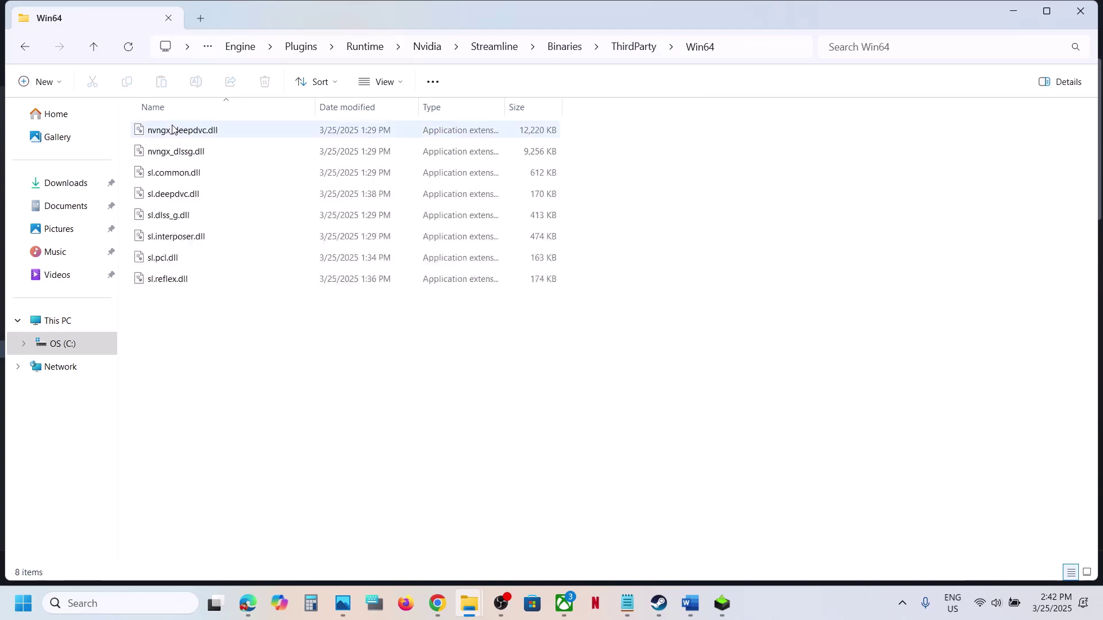
- Back up sl.pcl.dll by copying it to the desktop and placing the copy in an empty area beside the BLEACH Rebirth folder
{"action": "left_click", "coordinate": [177, 261]}
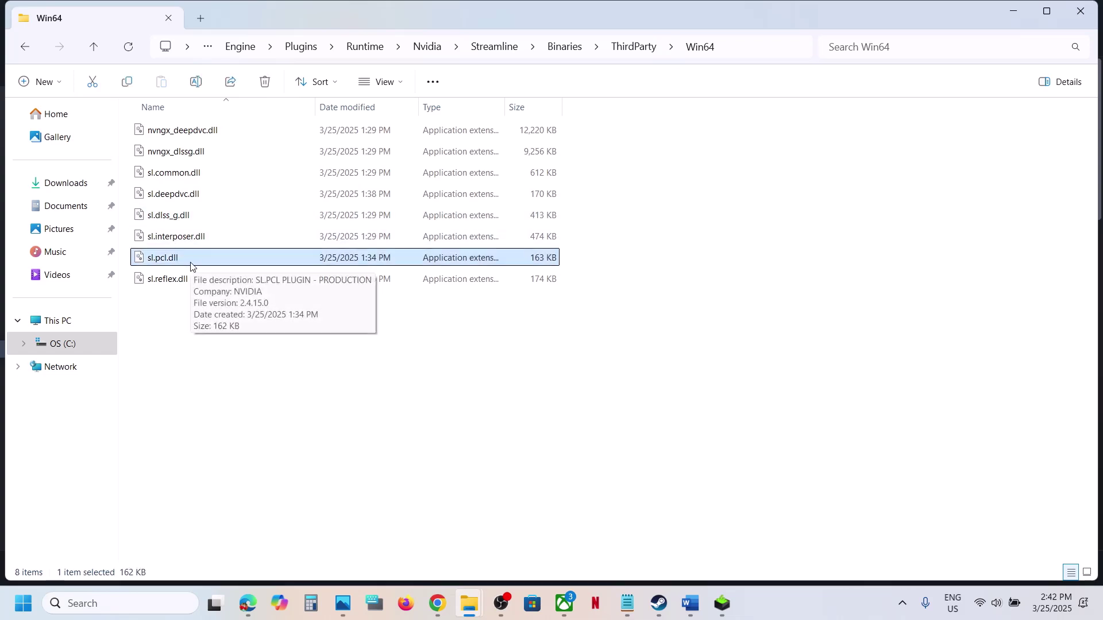
{"action": "right_click", "coordinate": [190, 266]}
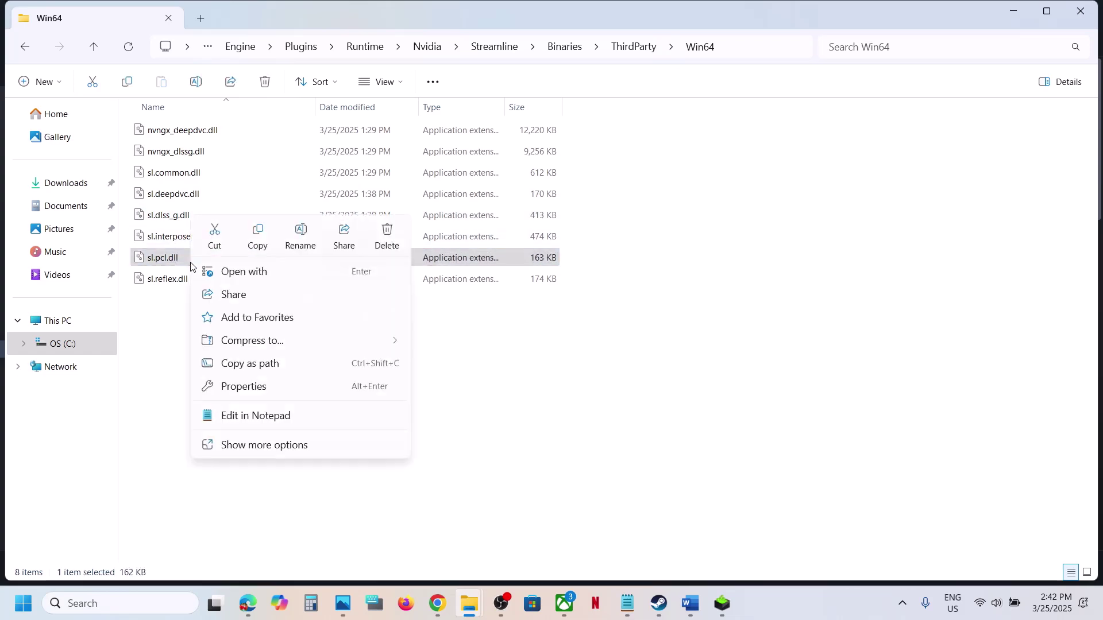
{"action": "left_click", "coordinate": [260, 237]}
{"action": "key", "text": "super+d"}
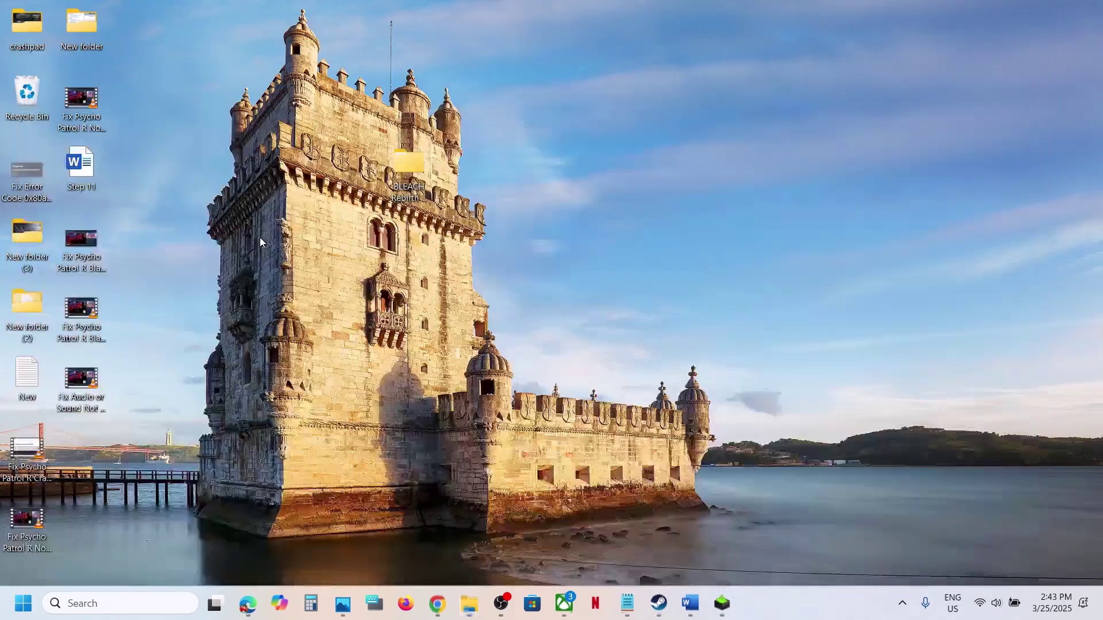
{"action": "key", "text": "ctrl+v"}
{"action": "left_click_drag", "start_coordinate": [80, 428], "coordinate": [578, 123]}
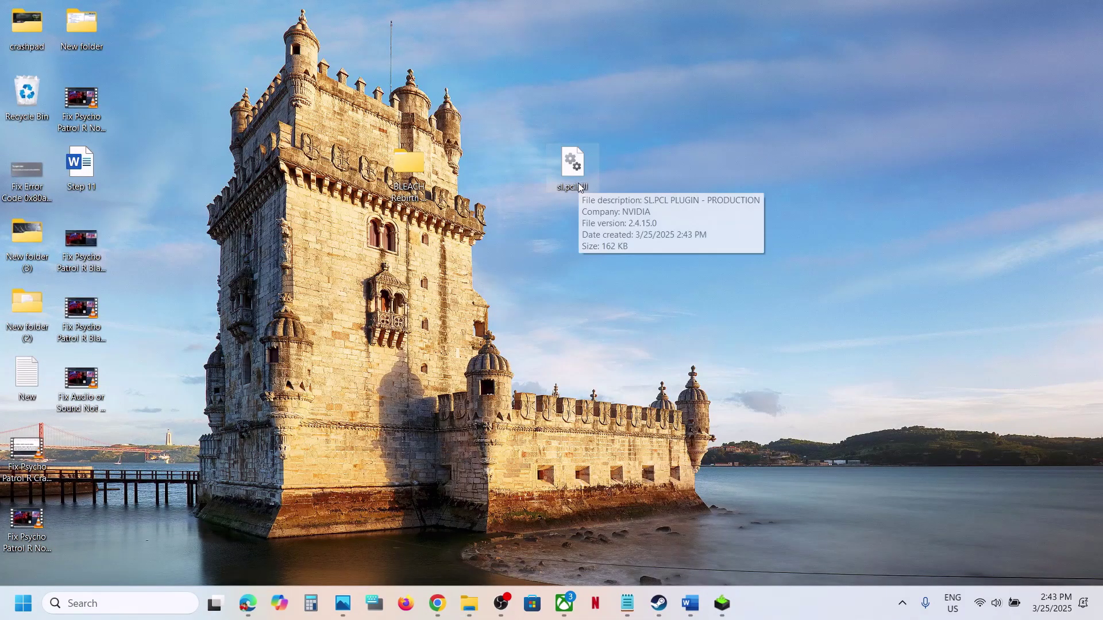
- Return to the game's Win64 folder and rename sl.pcl.dll to sl.pcl.dll.old
{"action": "left_click", "coordinate": [468, 604]}
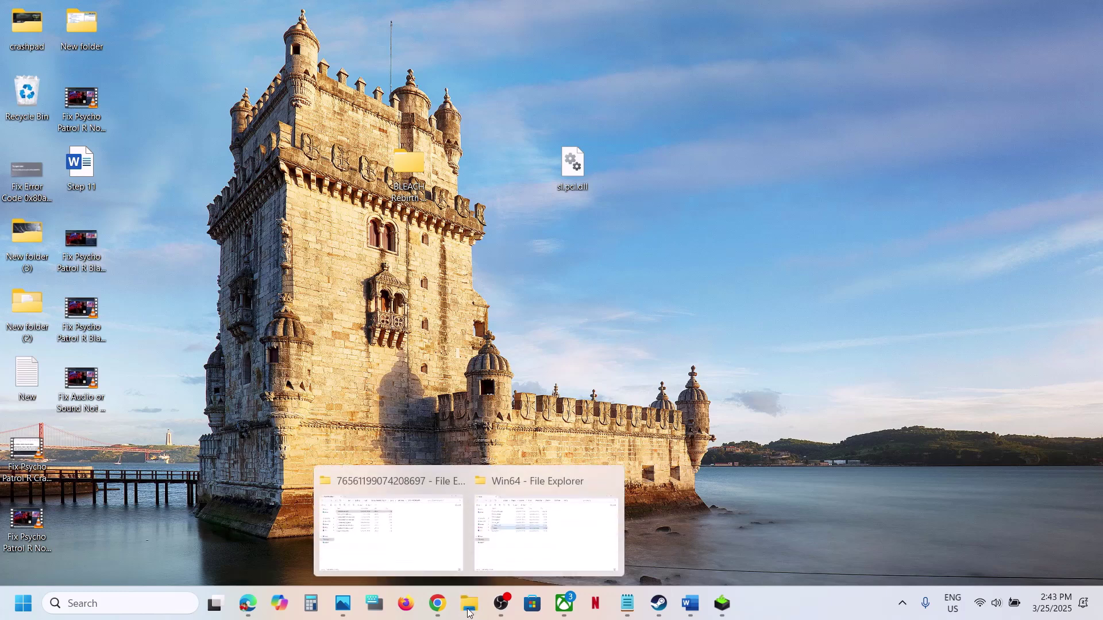
{"action": "left_click", "coordinate": [519, 554]}
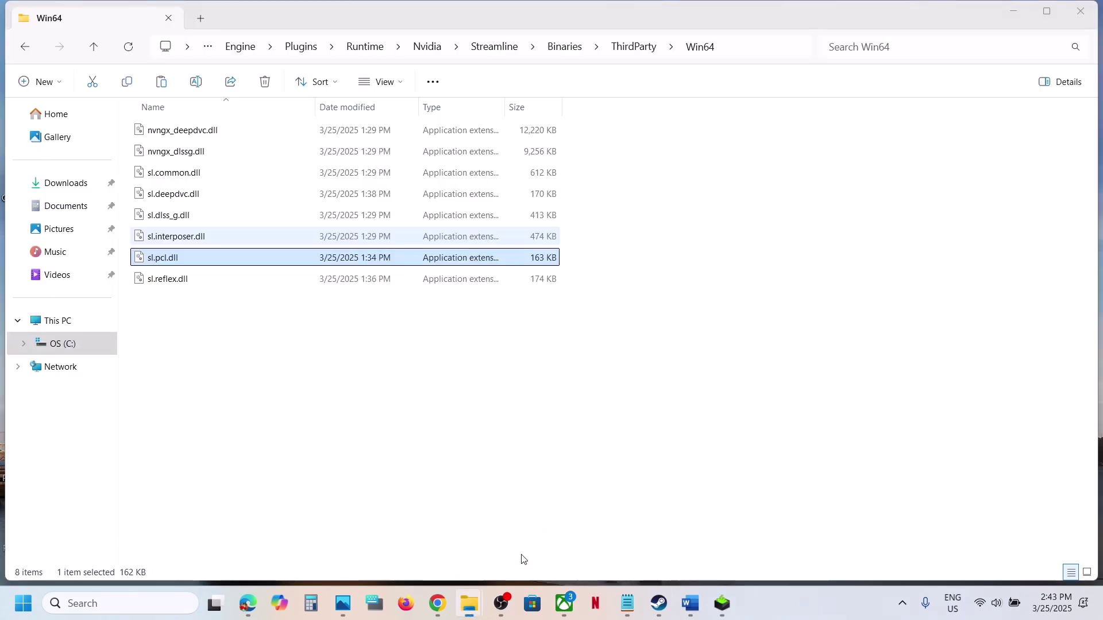
{"action": "right_click", "coordinate": [166, 264]}
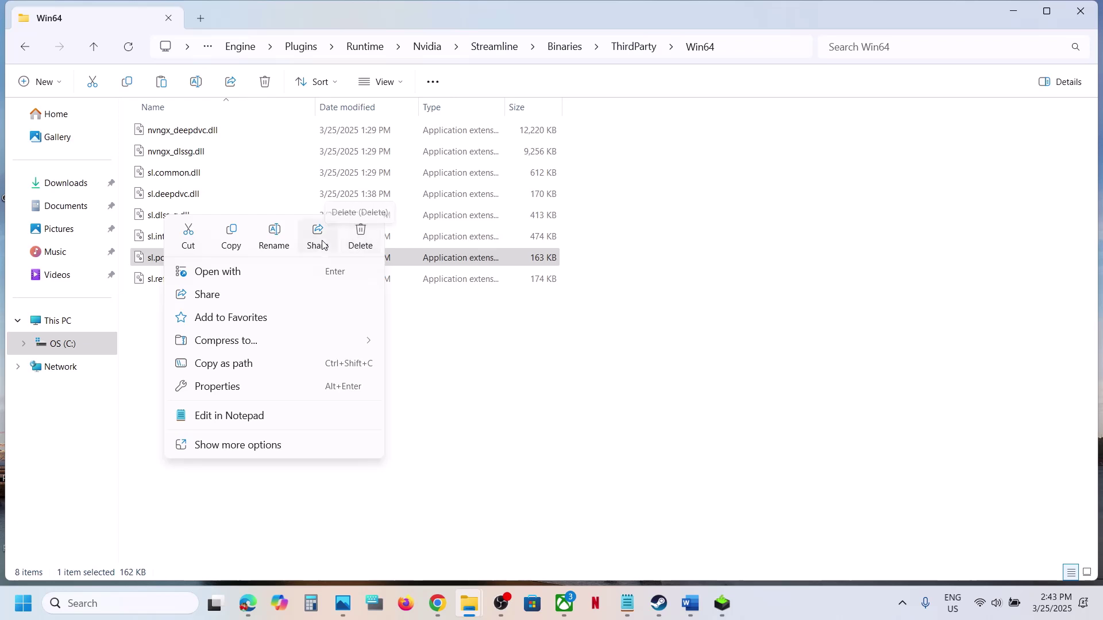
{"action": "left_click", "coordinate": [273, 236]}
{"action": "left_click", "coordinate": [197, 260]}
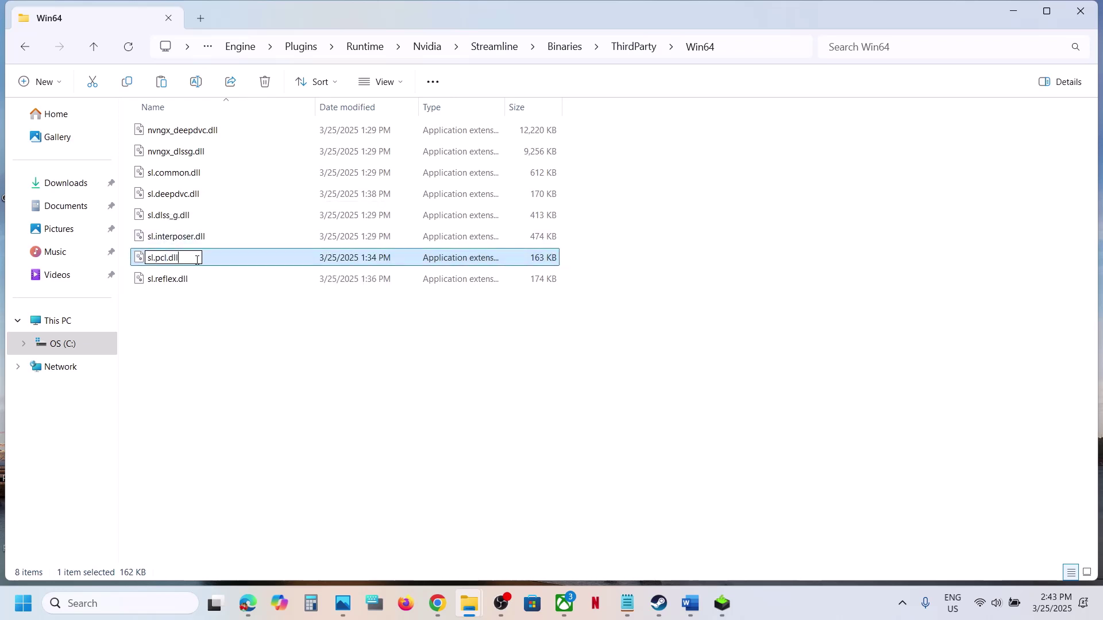
{"action": "type", "text": ".old"}
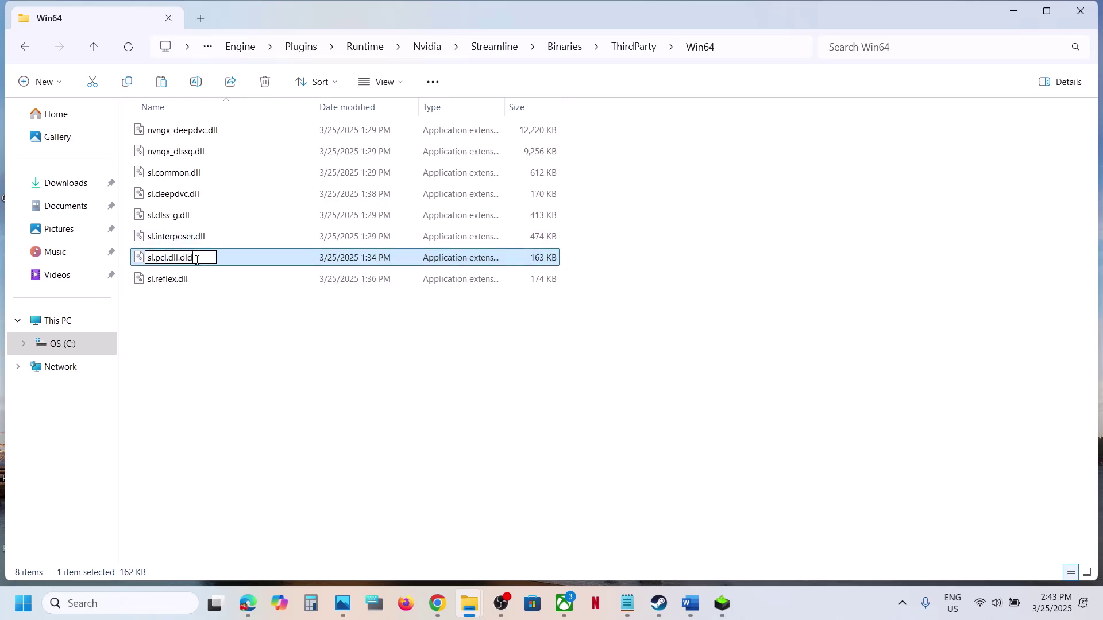
{"action": "left_click", "coordinate": [214, 360]}
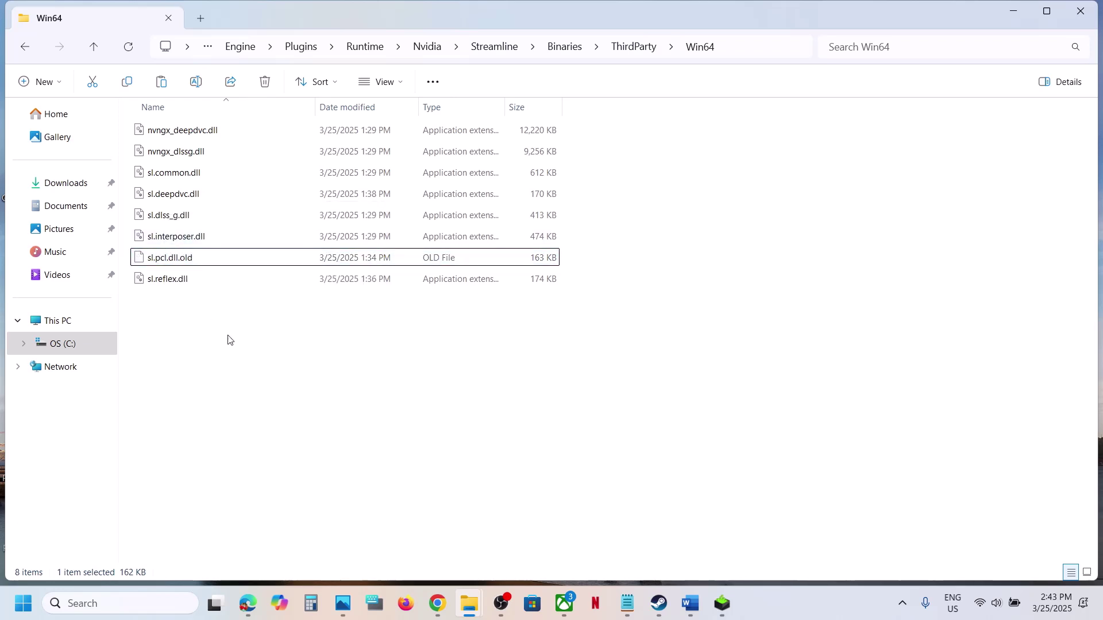
{"action": "right_click", "coordinate": [207, 259]}
{"action": "right_click", "coordinate": [185, 259]}
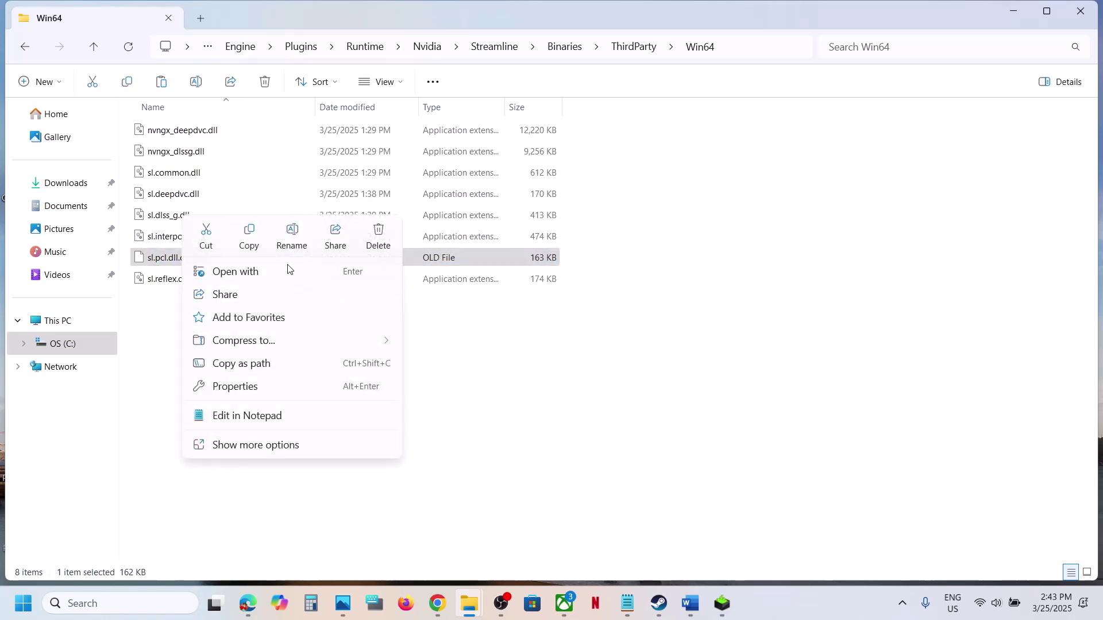
{"action": "left_click", "coordinate": [121, 406]}
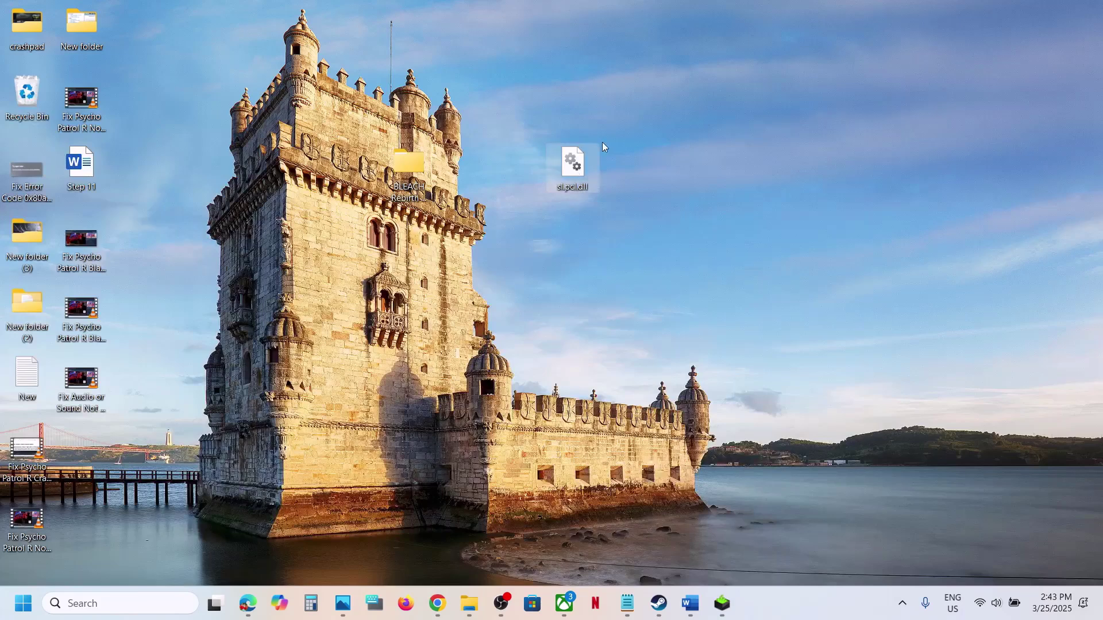
- Switch to the Word document and read Step 4 about trying -dx11 or -dx12 in the launch options
{"action": "left_click", "coordinate": [659, 602]}
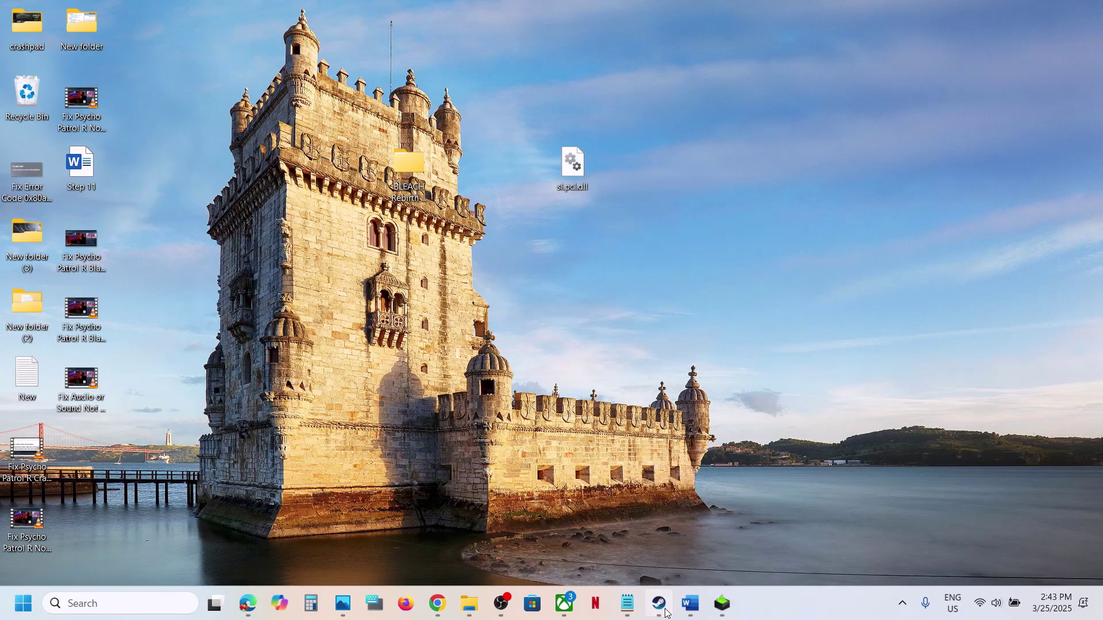
{"action": "mouse_move", "coordinate": [691, 604]}
{"action": "left_click", "coordinate": [703, 538]}
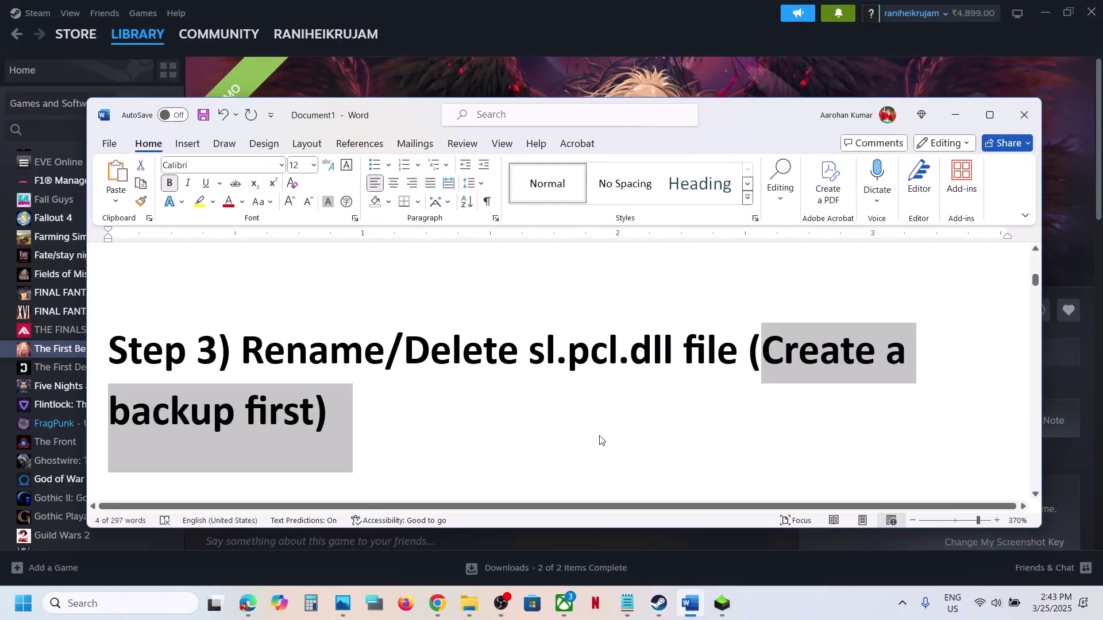
{"action": "scroll", "coordinate": [600, 441], "scroll_direction": "down", "scroll_amount": 5}
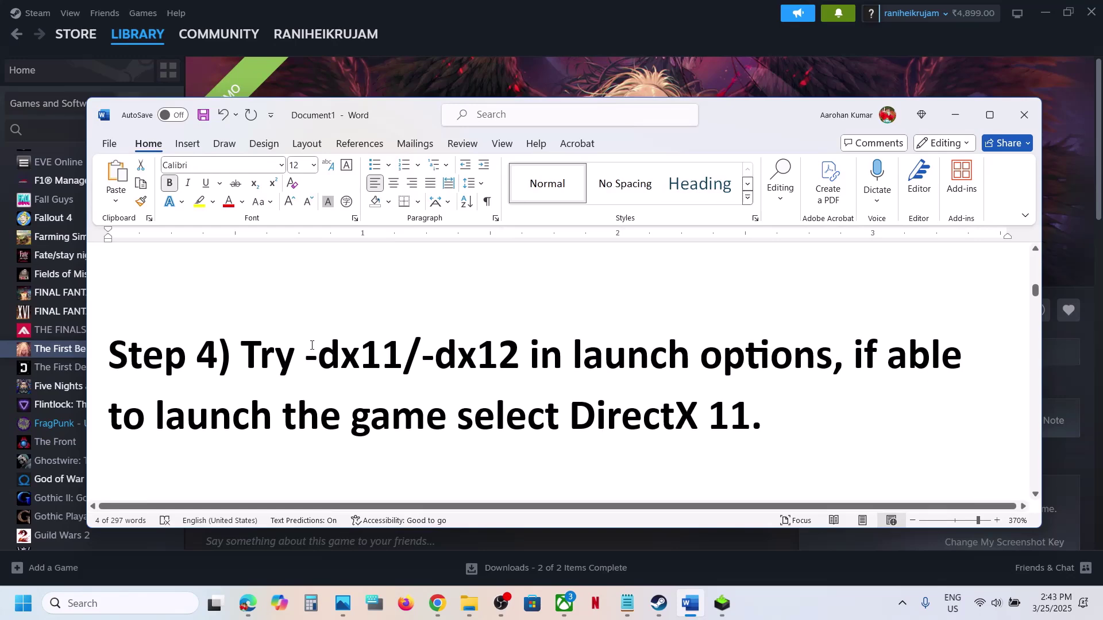
{"action": "left_click_drag", "start_coordinate": [310, 350], "coordinate": [693, 356]}
- Switch to Steam and set the launch options of The First Berserker: Khazan Demo to -dx11
{"action": "left_click", "coordinate": [584, 74]}
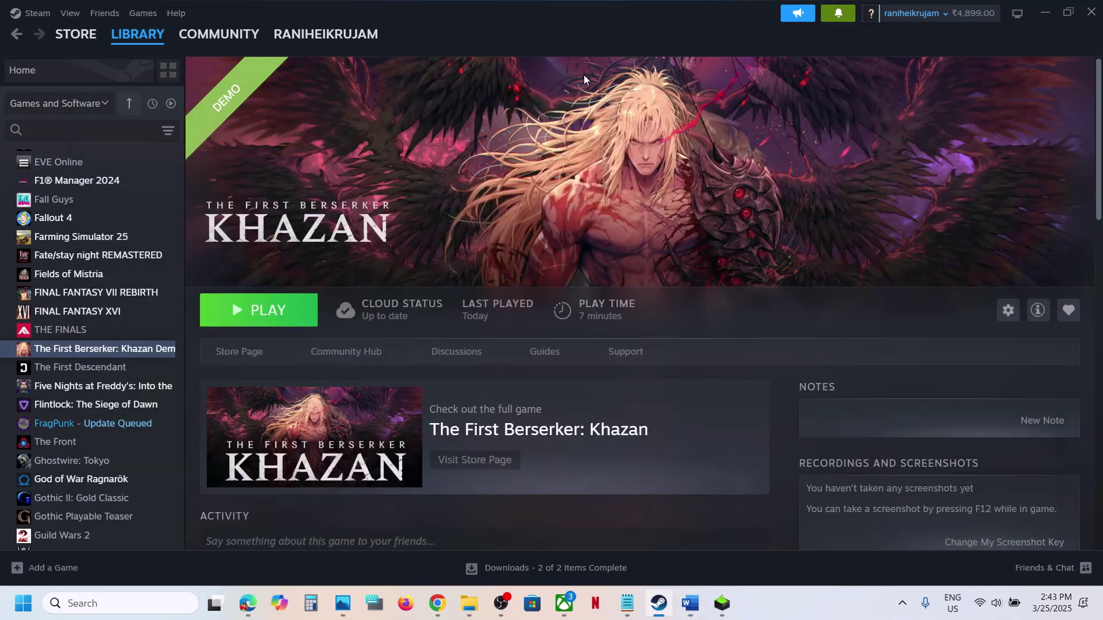
{"action": "right_click", "coordinate": [93, 352]}
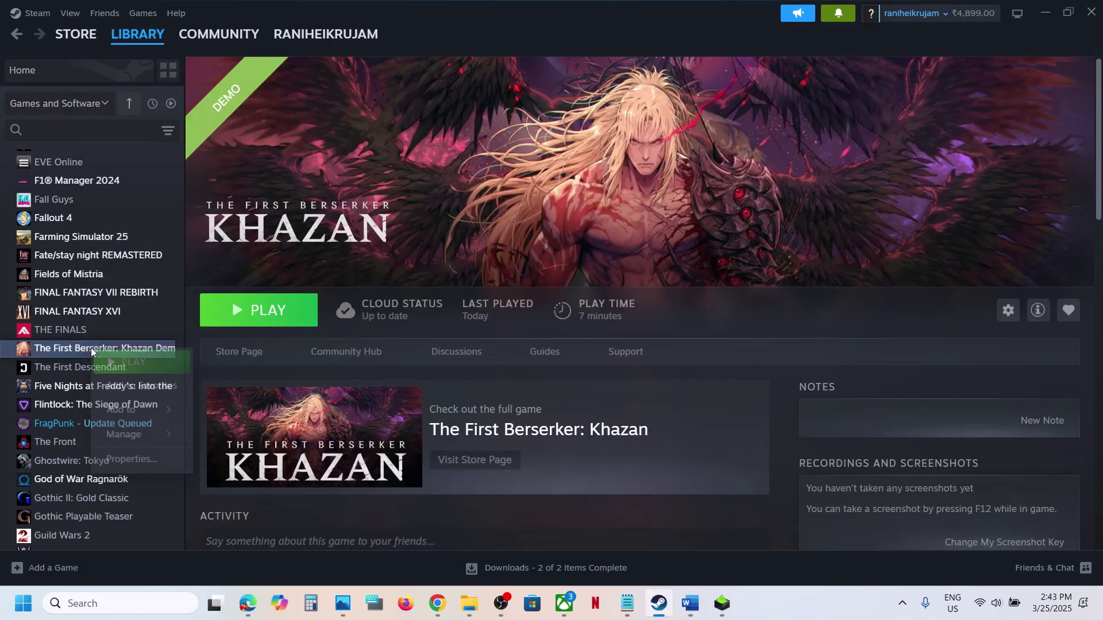
{"action": "left_click", "coordinate": [155, 459]}
{"action": "left_click", "coordinate": [420, 334]}
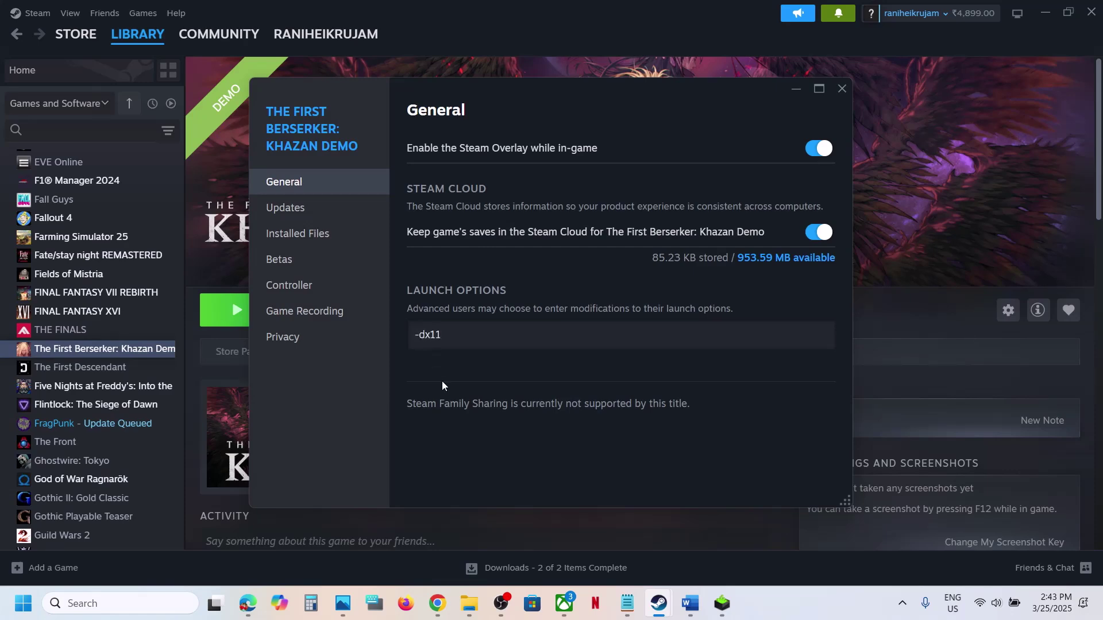
{"action": "left_click", "coordinate": [842, 88]}
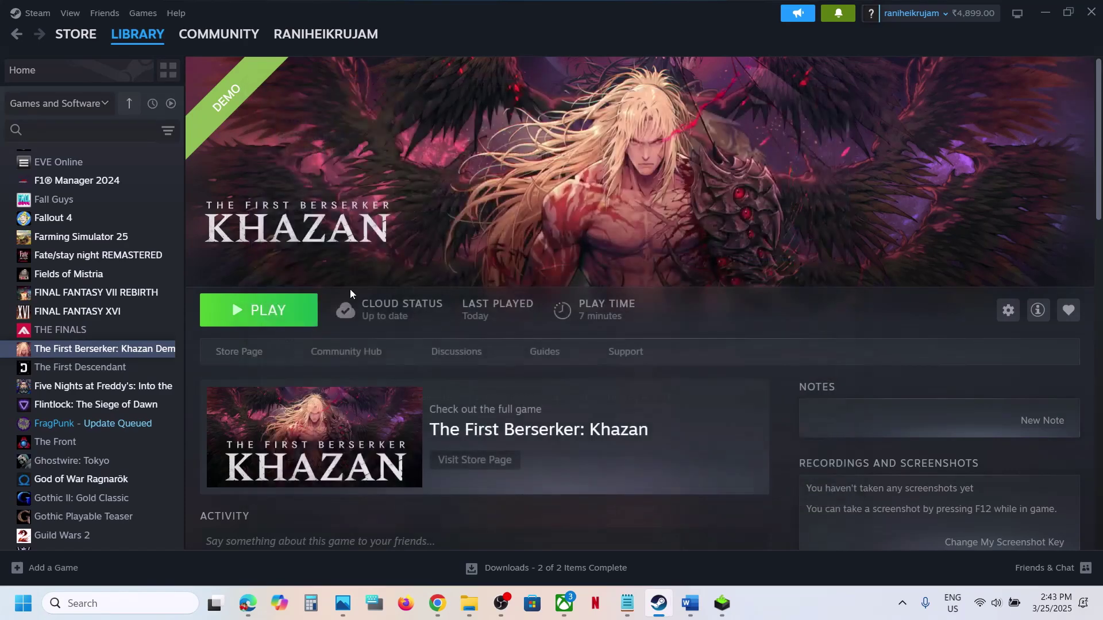
- Reopen the Khazan Demo's properties and replace its launch option with -dx12
{"action": "right_click", "coordinate": [148, 348]}
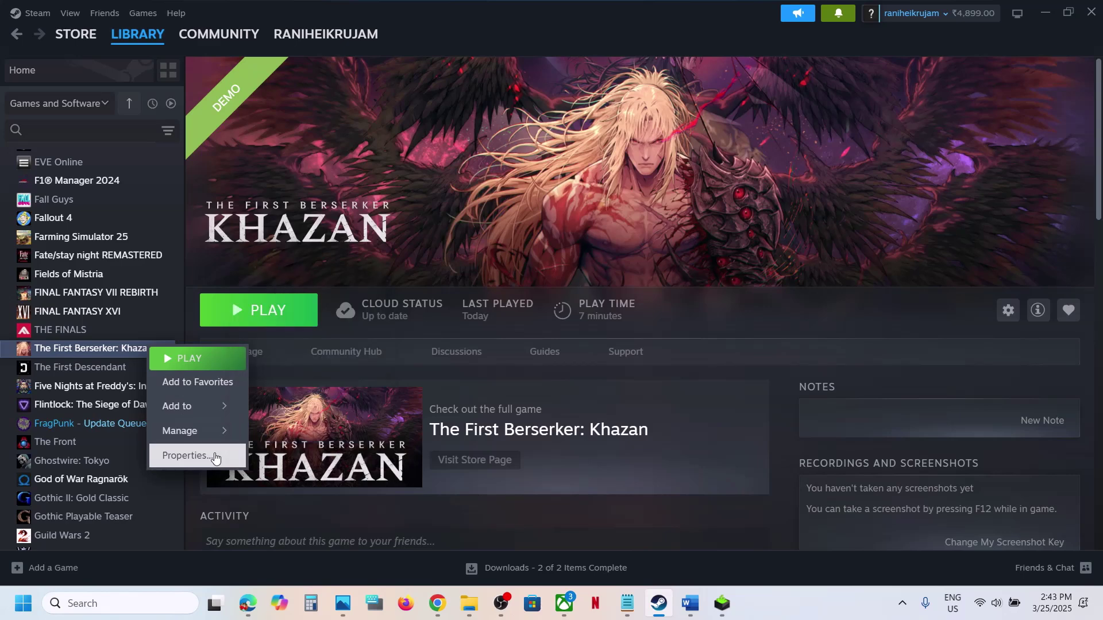
{"action": "left_click", "coordinate": [216, 456]}
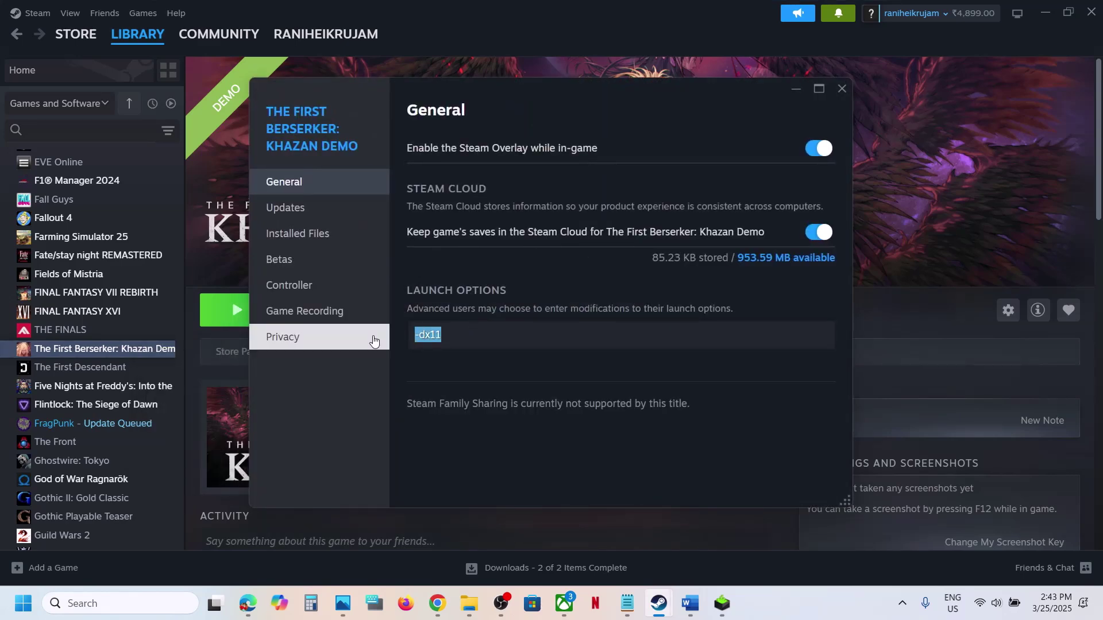
{"action": "type", "text": "-d"}
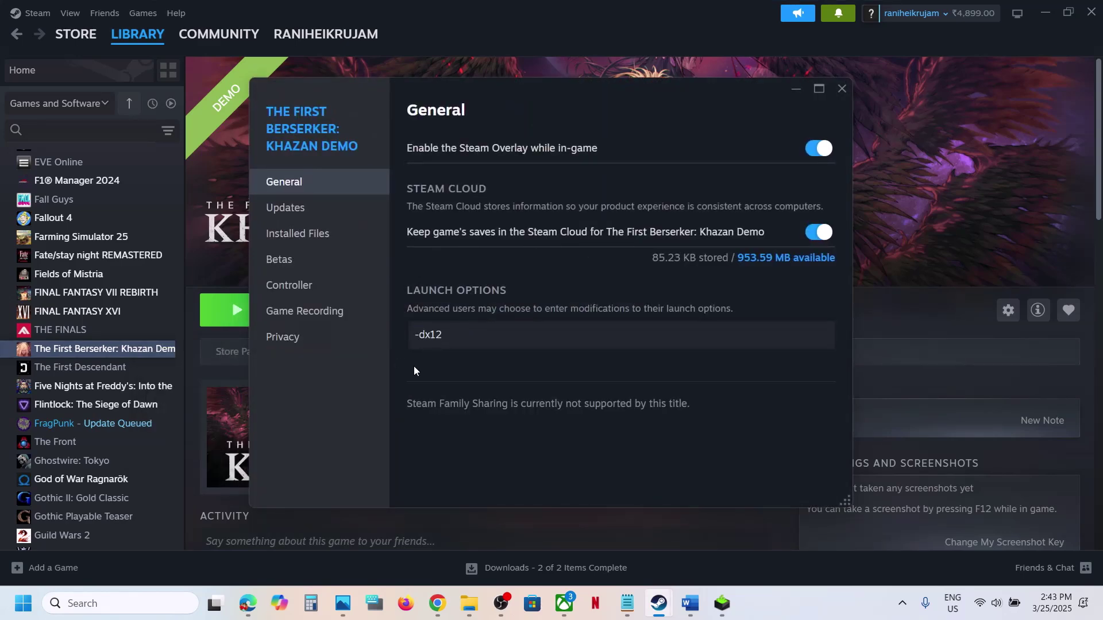
- Clear the Khazan Demo's launch options and close its properties
{"action": "key", "text": "ctrl+a"}
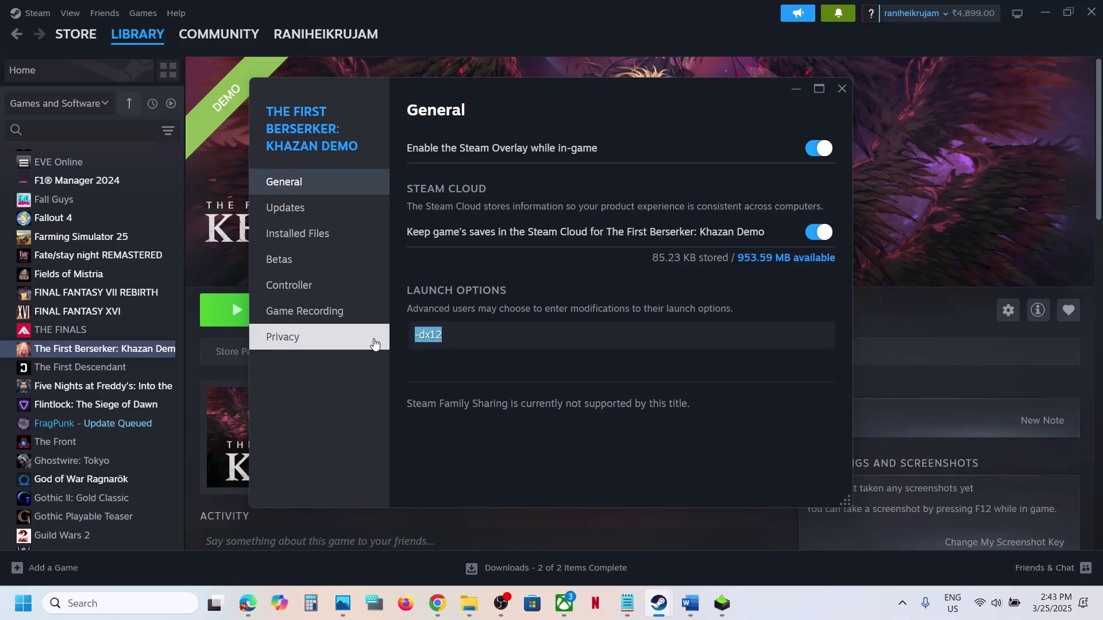
{"action": "key", "text": "BackSpace"}
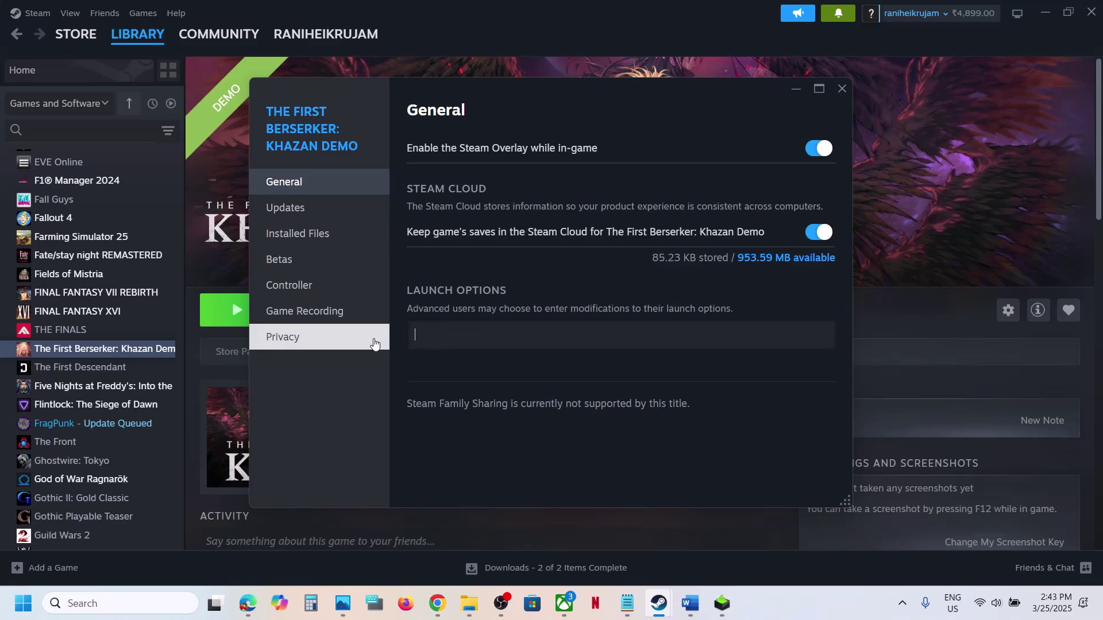
{"action": "left_click", "coordinate": [842, 89]}
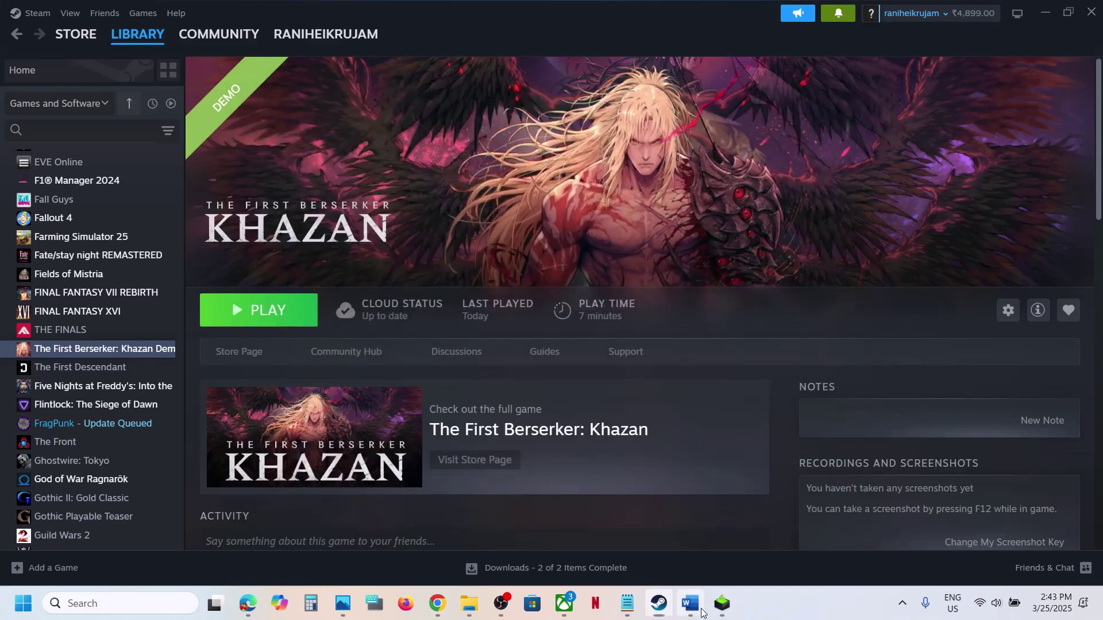
- Switch to the Word document and read the part of Step 4 about selecting DirectX 11 if the game launches
{"action": "left_click", "coordinate": [690, 603]}
{"action": "left_click_drag", "start_coordinate": [855, 354], "coordinate": [737, 440]}
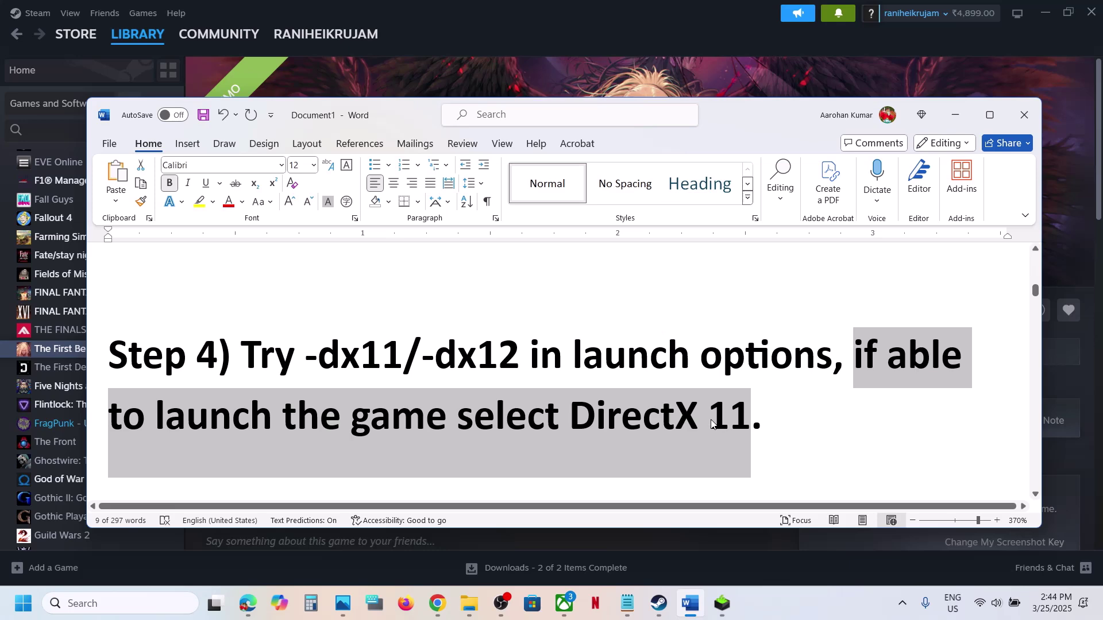
{"action": "left_click", "coordinate": [664, 89]}
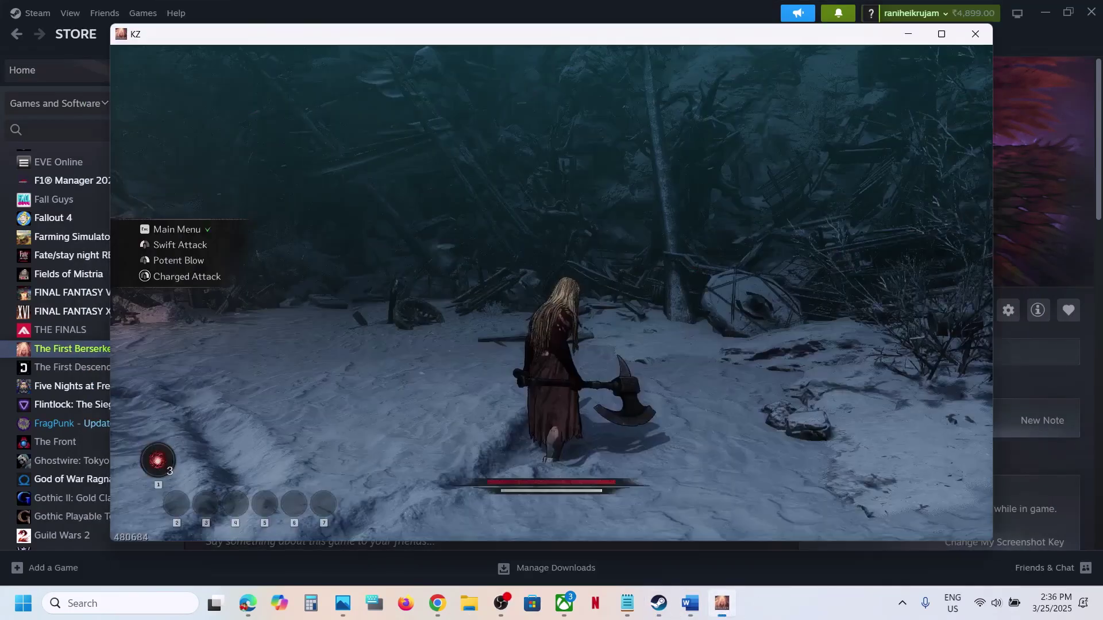
- Set the DirectX Version to DirectX 11 in the game's graphics settings, apply the change and accept the restart notice
{"action": "key", "text": "Escape"}
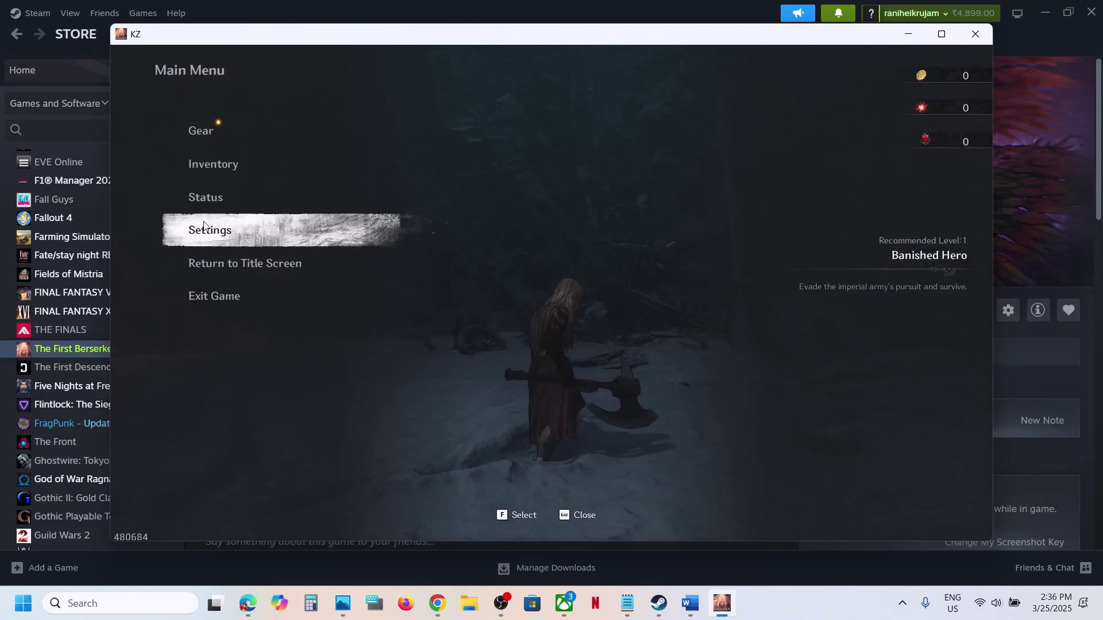
{"action": "left_click", "coordinate": [322, 226]}
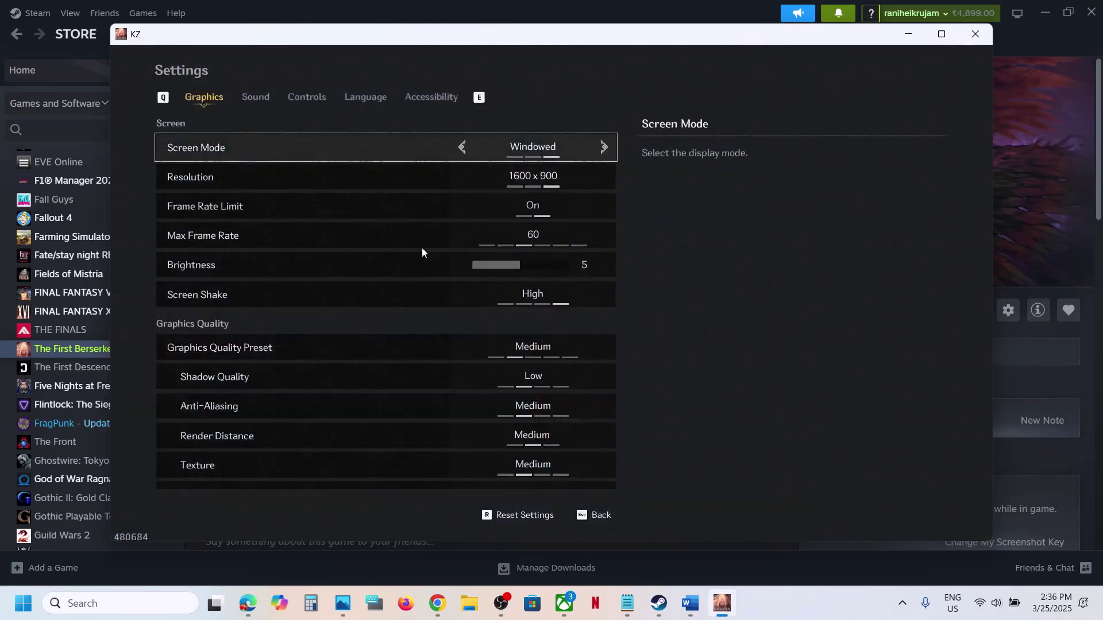
{"action": "scroll", "coordinate": [451, 329], "scroll_direction": "down", "scroll_amount": 6}
{"action": "scroll", "coordinate": [450, 329], "scroll_direction": "down", "scroll_amount": 12}
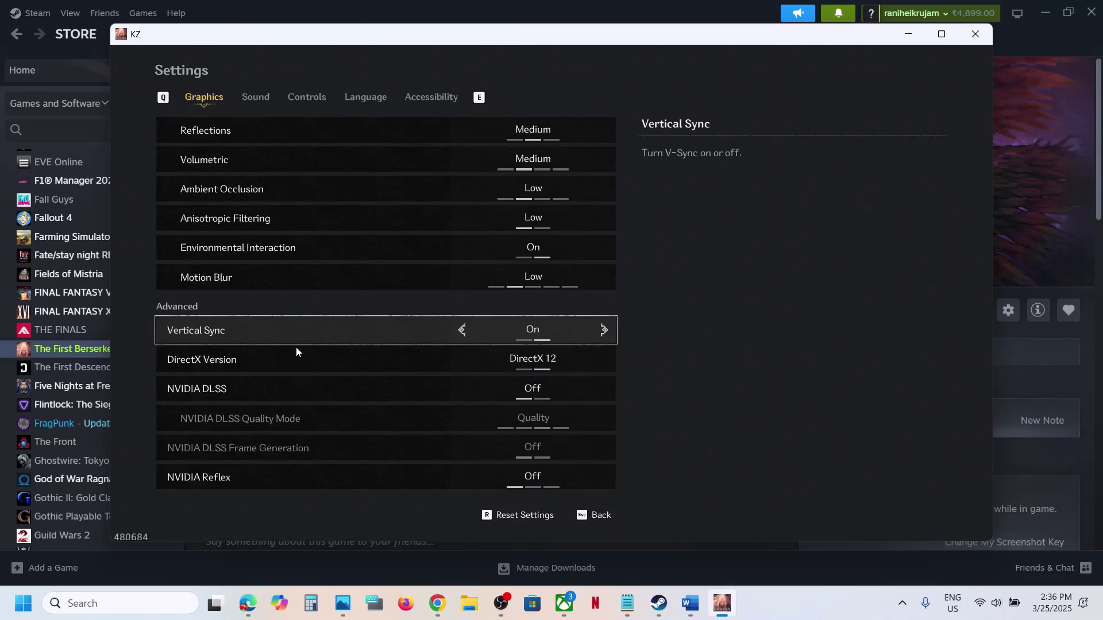
{"action": "scroll", "coordinate": [296, 351], "scroll_direction": "down", "scroll_amount": 1}
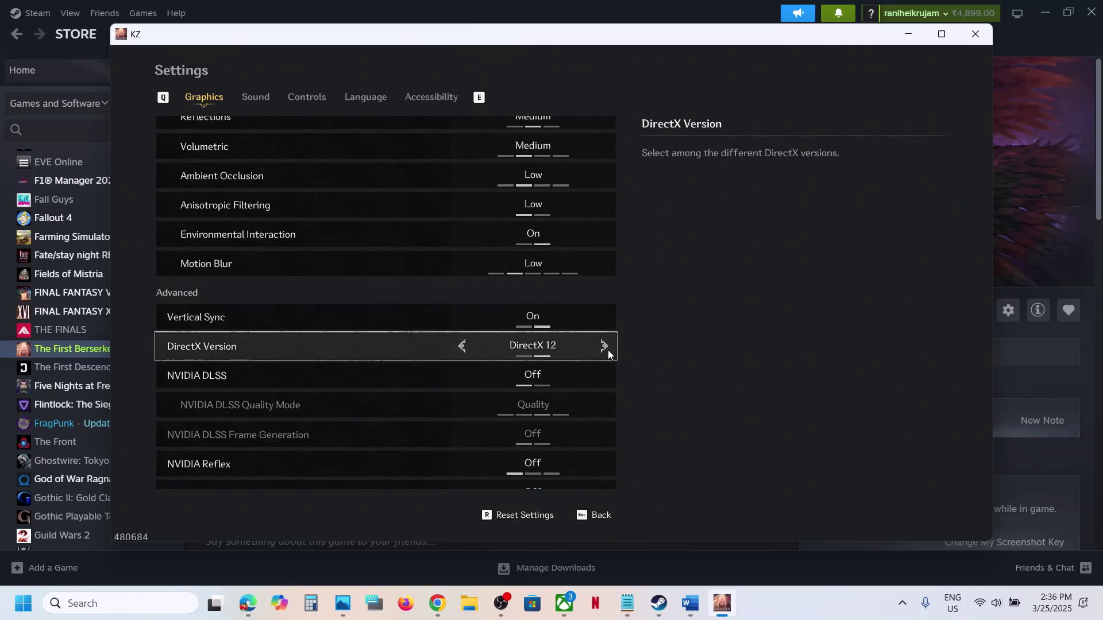
{"action": "left_click", "coordinate": [463, 346]}
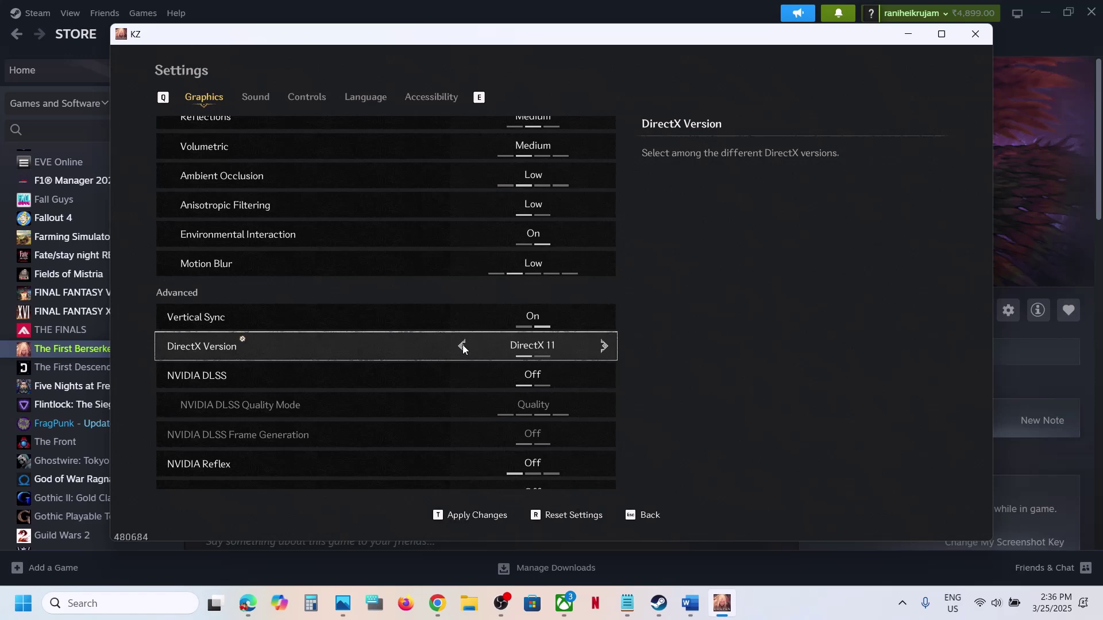
{"action": "left_click", "coordinate": [458, 514]}
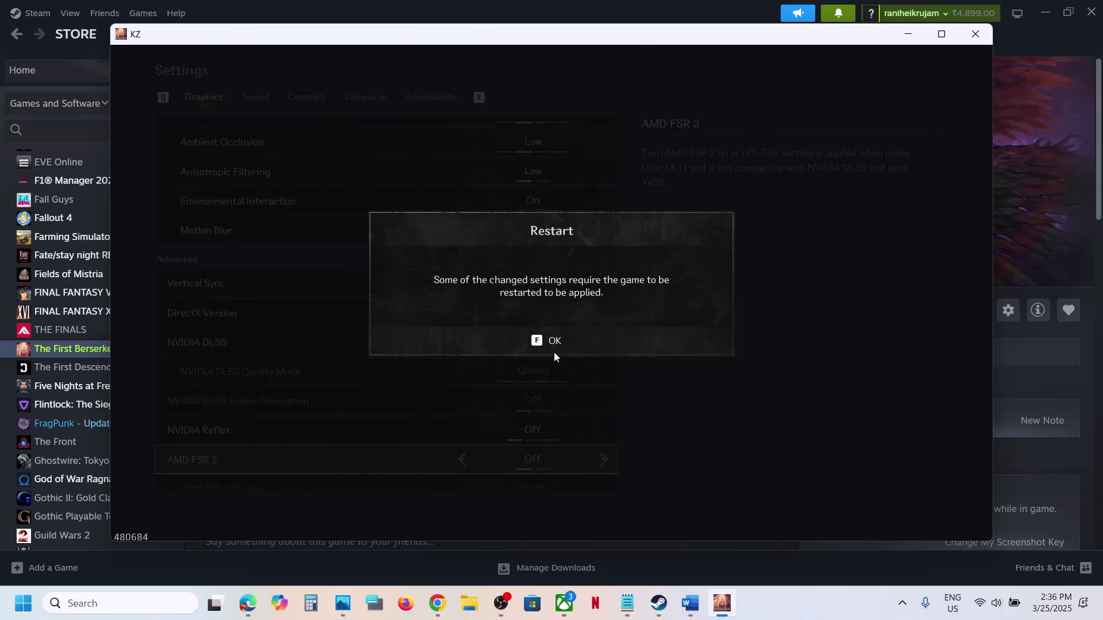
{"action": "left_click", "coordinate": [555, 353]}
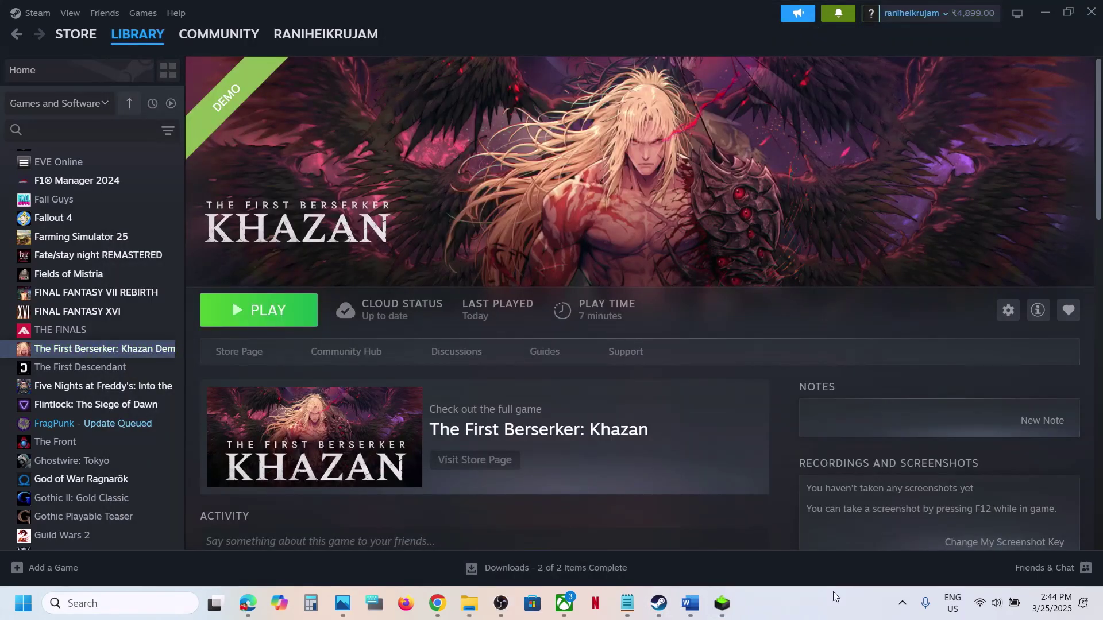
- Switch to the Word document, read Step 5 about running the game as administrator from its installation folder, and return to Steam
{"action": "left_click", "coordinate": [691, 603]}
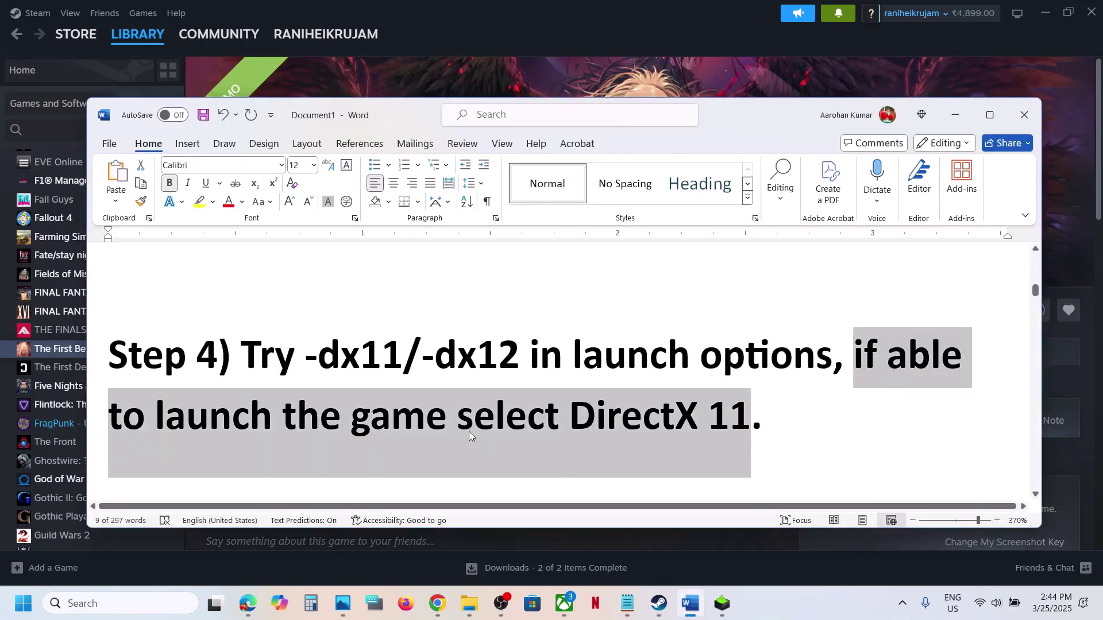
{"action": "scroll", "coordinate": [459, 430], "scroll_direction": "down", "scroll_amount": 4}
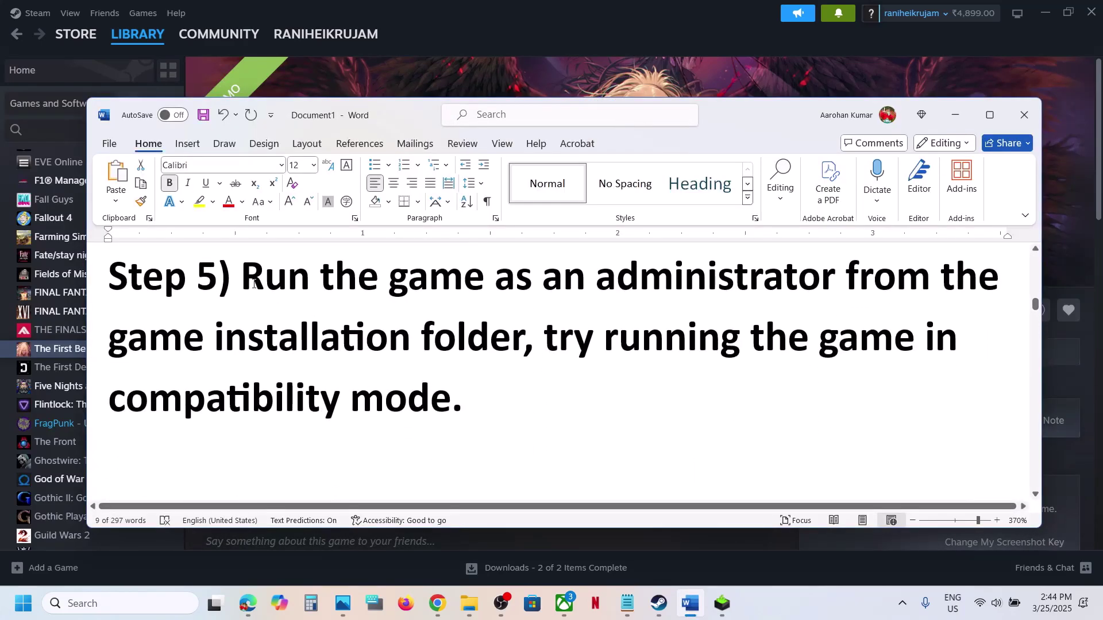
{"action": "left_click", "coordinate": [520, 343], "text": "shift"}
{"action": "left_click", "coordinate": [508, 51]}
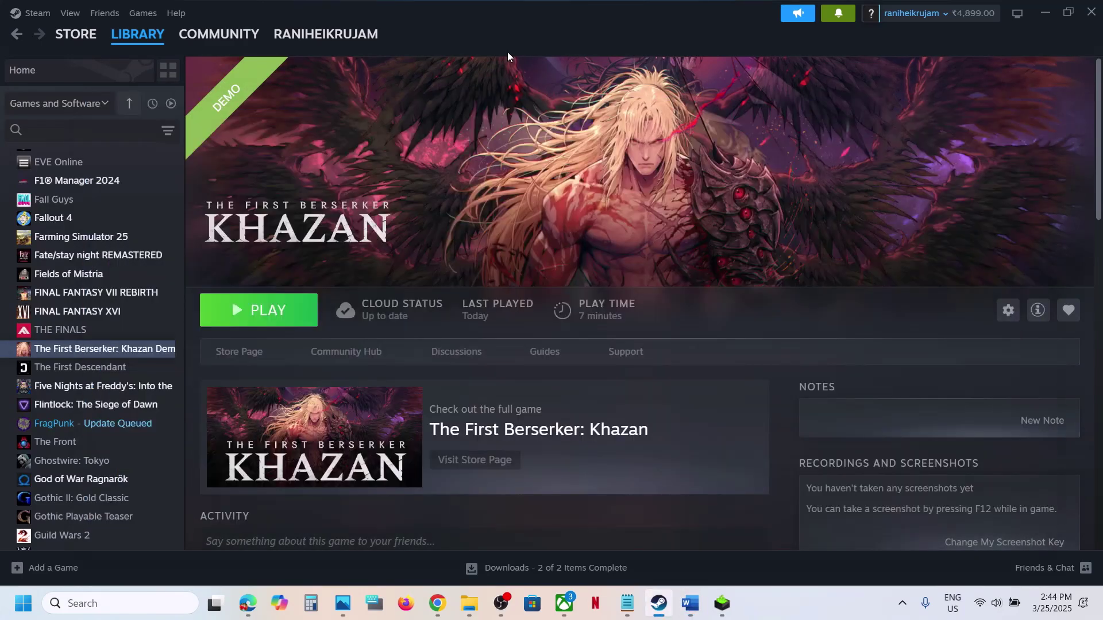
- Browse the Khazan Demo's local files and open the BBQ\Binaries\Win64 folder
{"action": "right_click", "coordinate": [96, 357]}
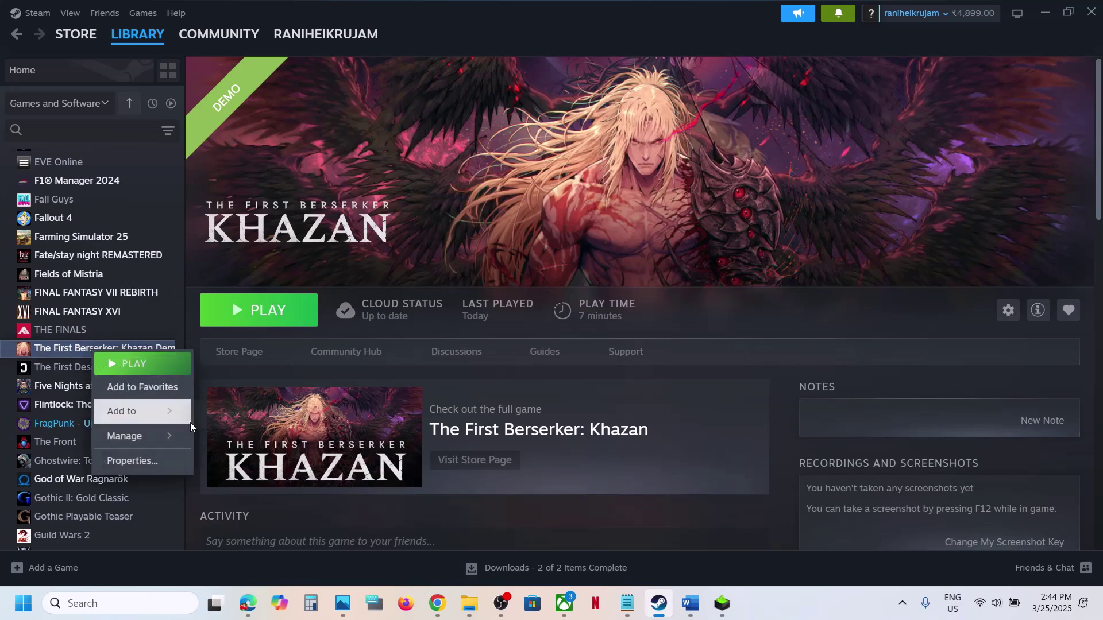
{"action": "mouse_move", "coordinate": [167, 440]}
{"action": "left_click", "coordinate": [278, 315]}
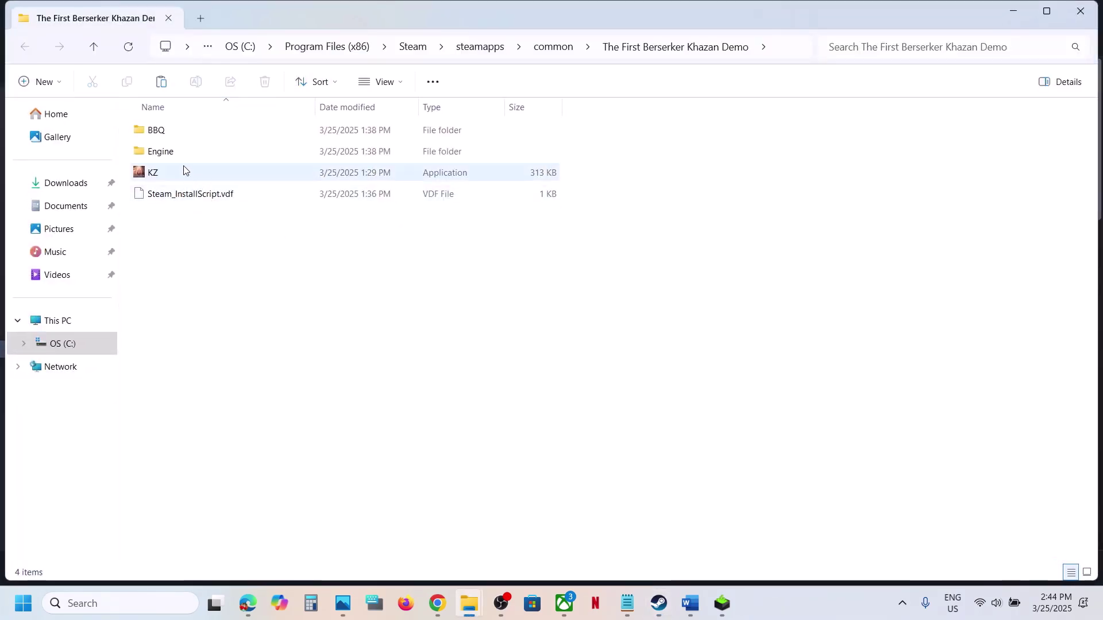
{"action": "double_click", "coordinate": [169, 137]}
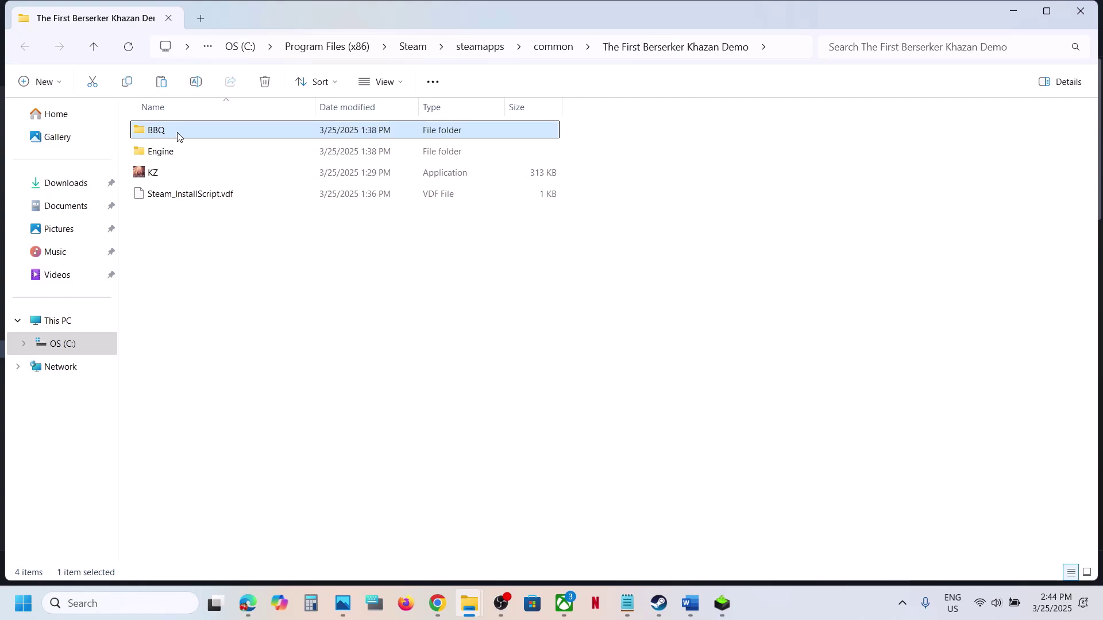
{"action": "double_click", "coordinate": [172, 131]}
{"action": "double_click", "coordinate": [175, 132]}
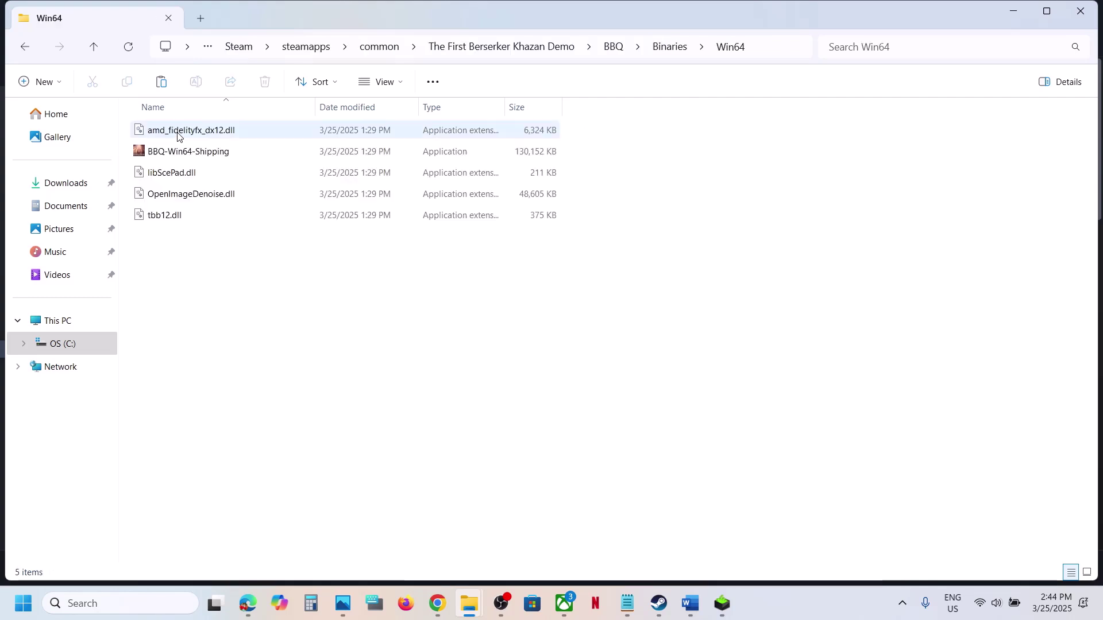
- Set BBQ-Win64-Shipping to run as an administrator in its compatibility properties and apply the change
{"action": "right_click", "coordinate": [212, 153]}
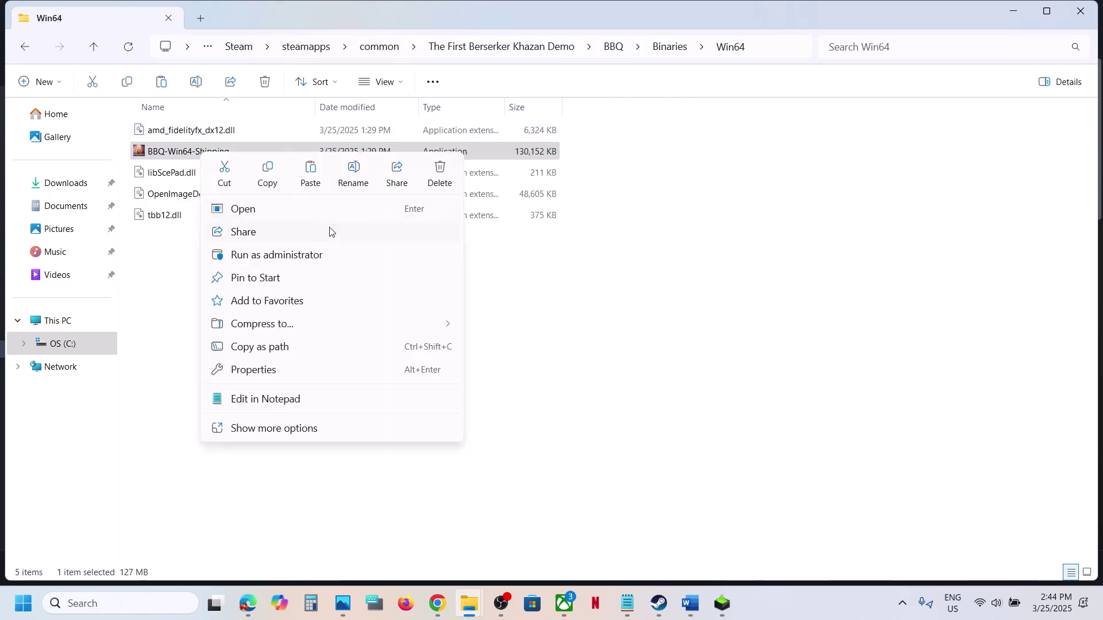
{"action": "left_click", "coordinate": [270, 371]}
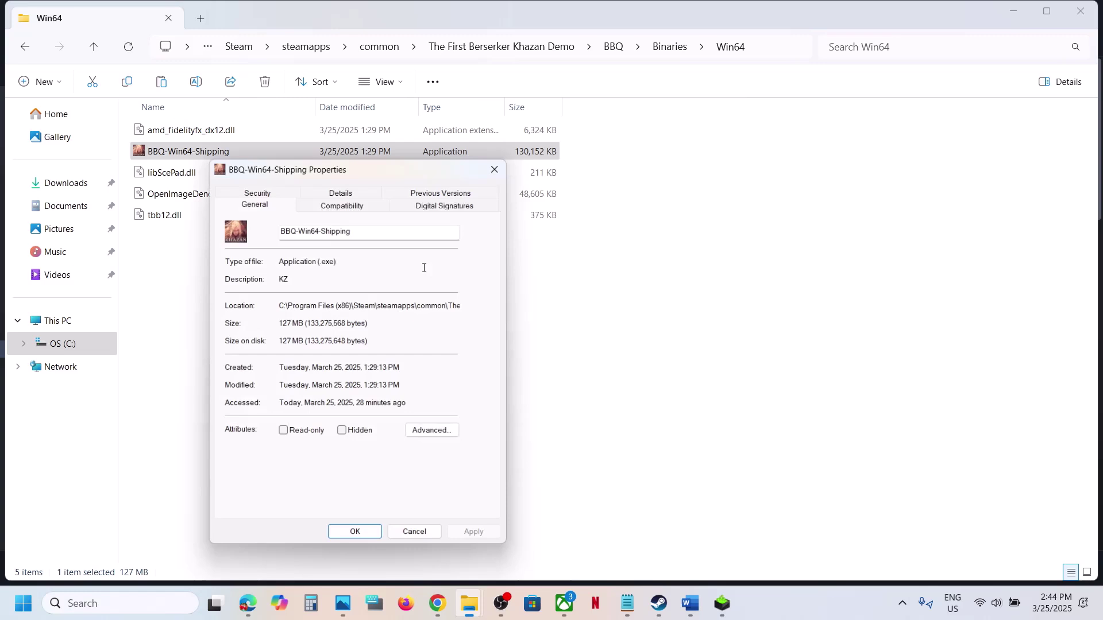
{"action": "left_click", "coordinate": [346, 202]}
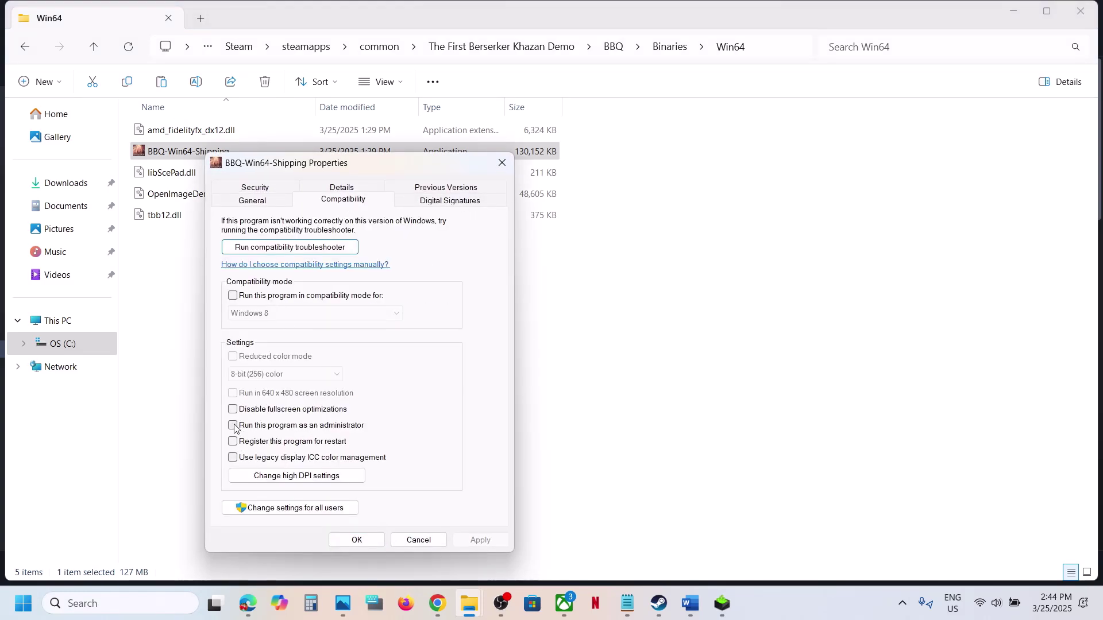
{"action": "left_click", "coordinate": [494, 544]}
{"action": "left_click", "coordinate": [368, 543]}
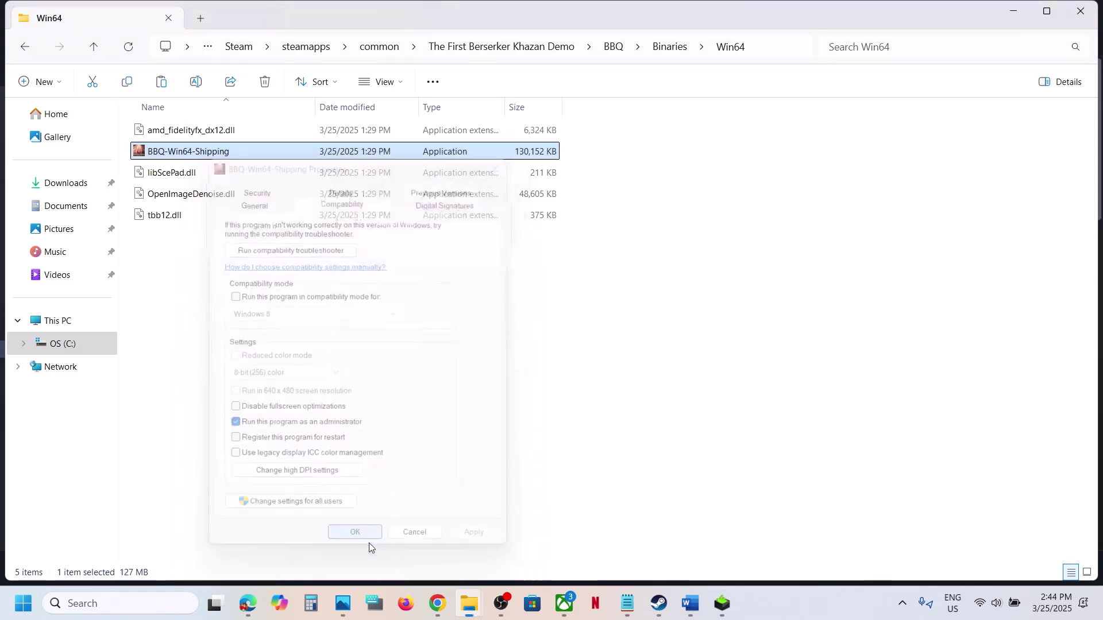
- Enable compatibility mode for Windows 8 on BBQ-Win64-Shipping and apply the change
{"action": "right_click", "coordinate": [189, 155]}
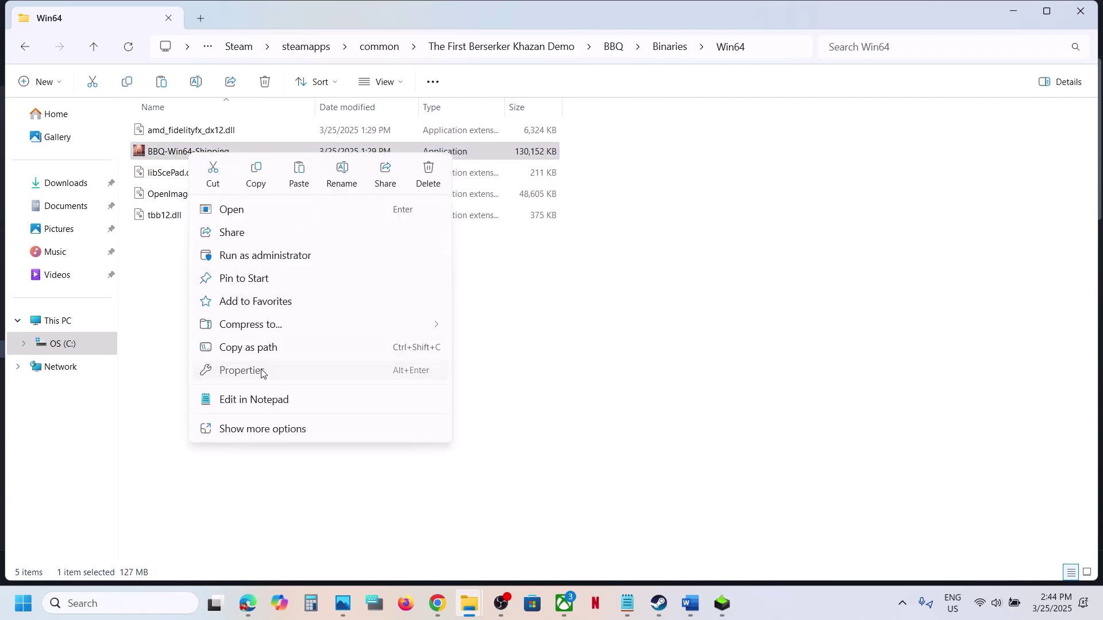
{"action": "left_click", "coordinate": [294, 370]}
{"action": "left_click", "coordinate": [327, 203]}
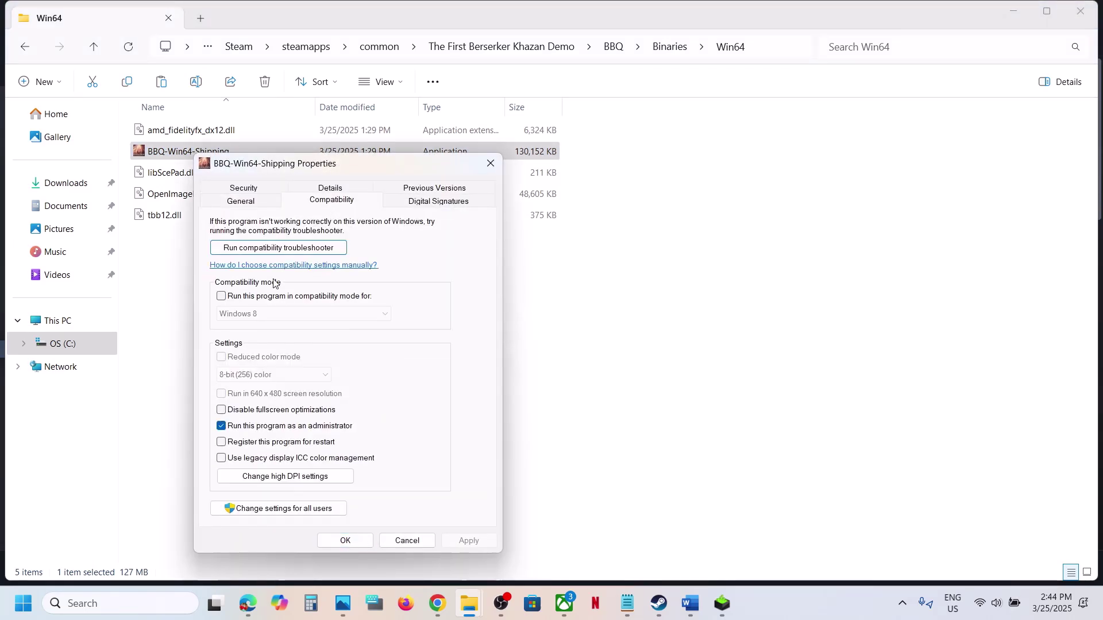
{"action": "left_click", "coordinate": [220, 296]}
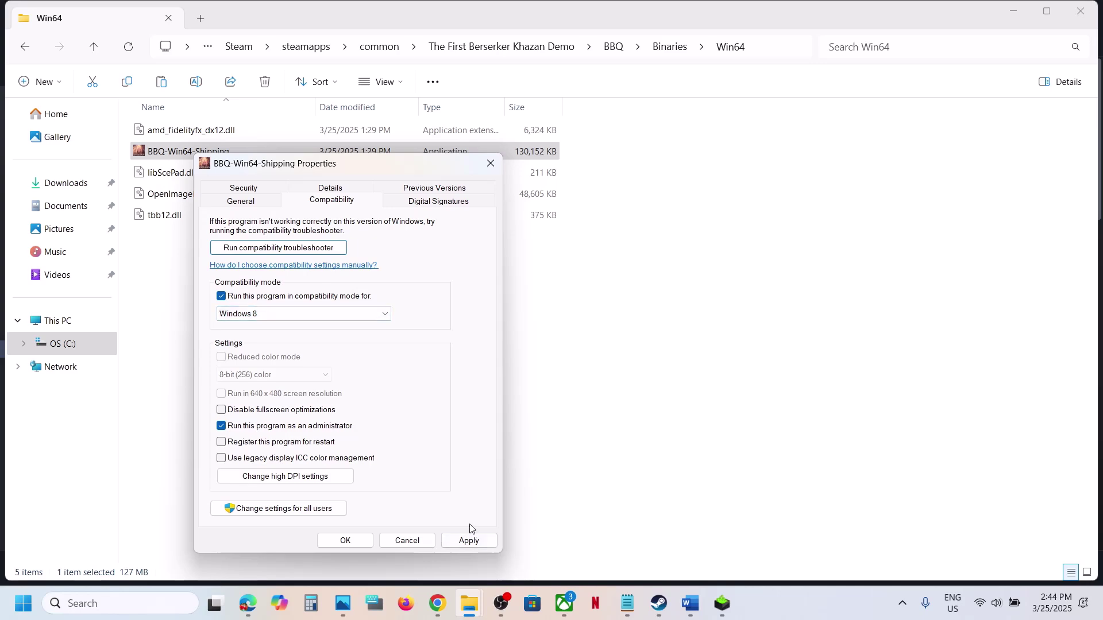
{"action": "left_click", "coordinate": [466, 542]}
{"action": "left_click", "coordinate": [348, 543]}
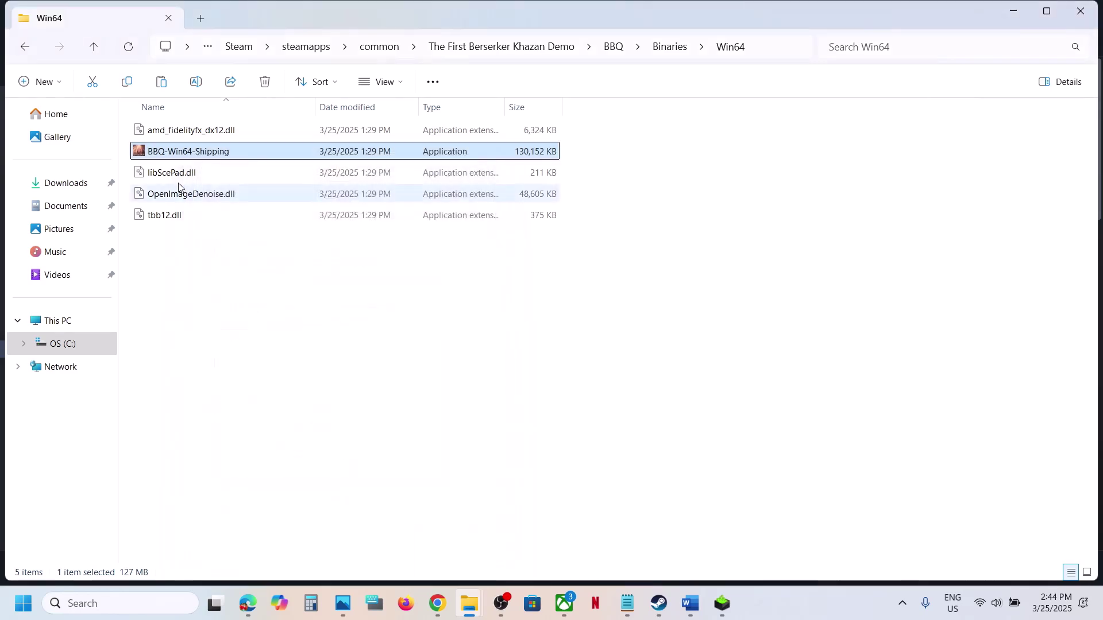
- Set BBQ-Win64-Shipping's compatibility mode to Windows 7, disable its fullscreen optimizations, and apply the changes
{"action": "right_click", "coordinate": [184, 155]}
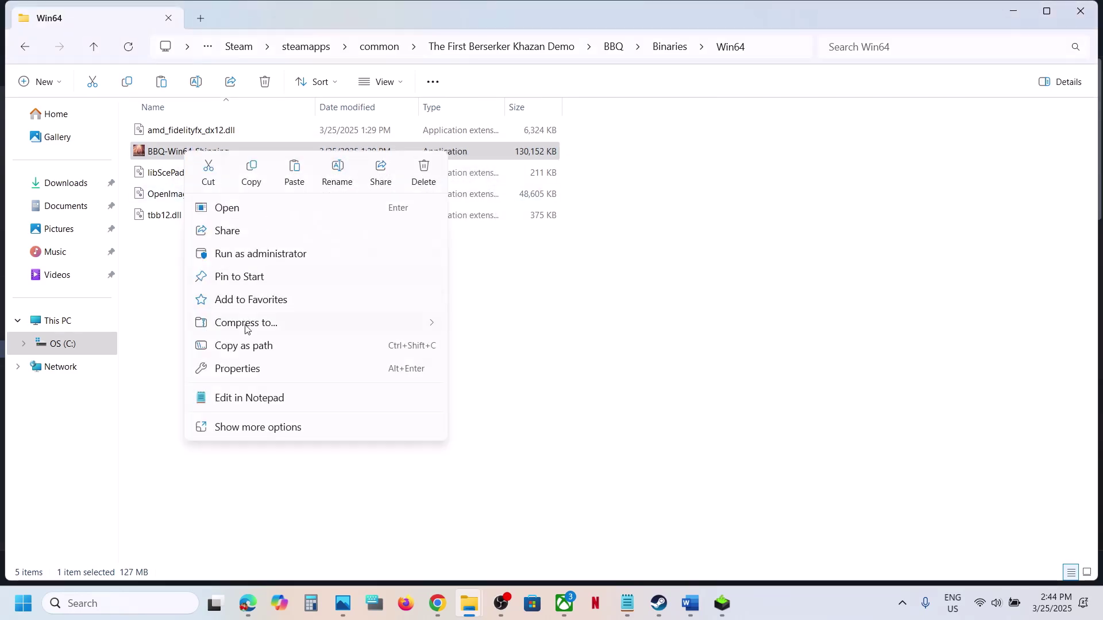
{"action": "left_click", "coordinate": [256, 369]}
{"action": "left_click", "coordinate": [316, 199]}
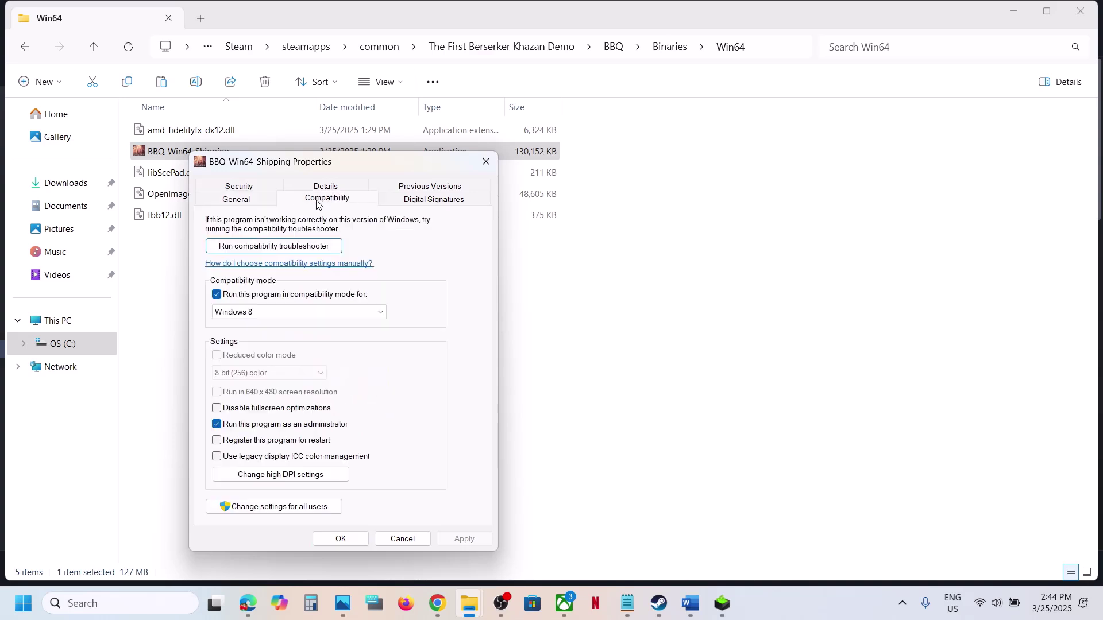
{"action": "left_click", "coordinate": [220, 313]}
{"action": "left_click", "coordinate": [230, 352]}
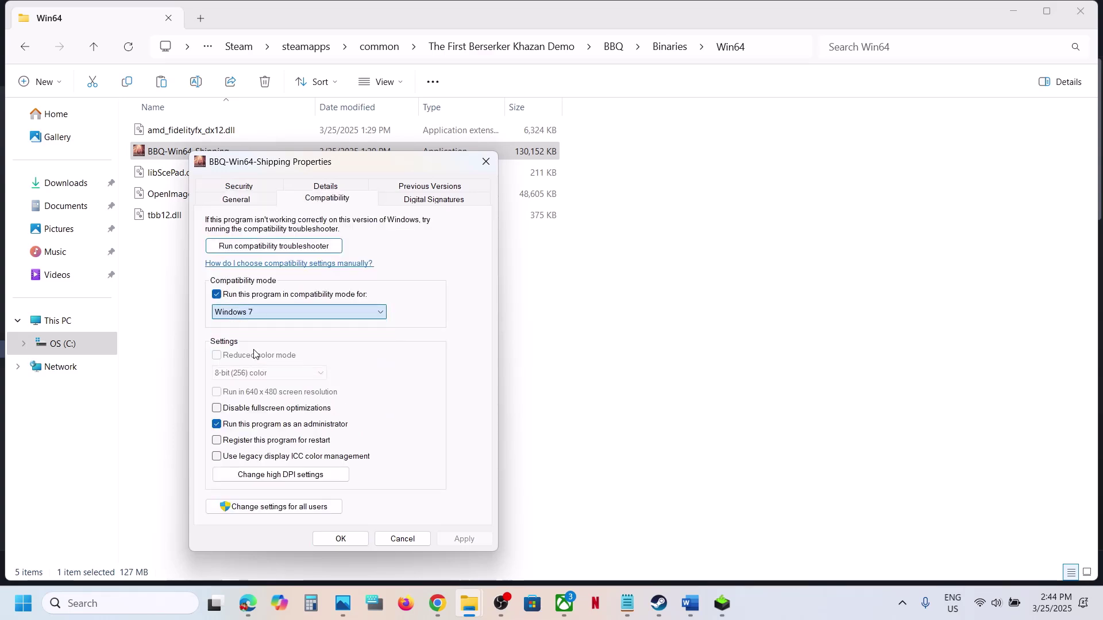
{"action": "left_click", "coordinate": [463, 538]}
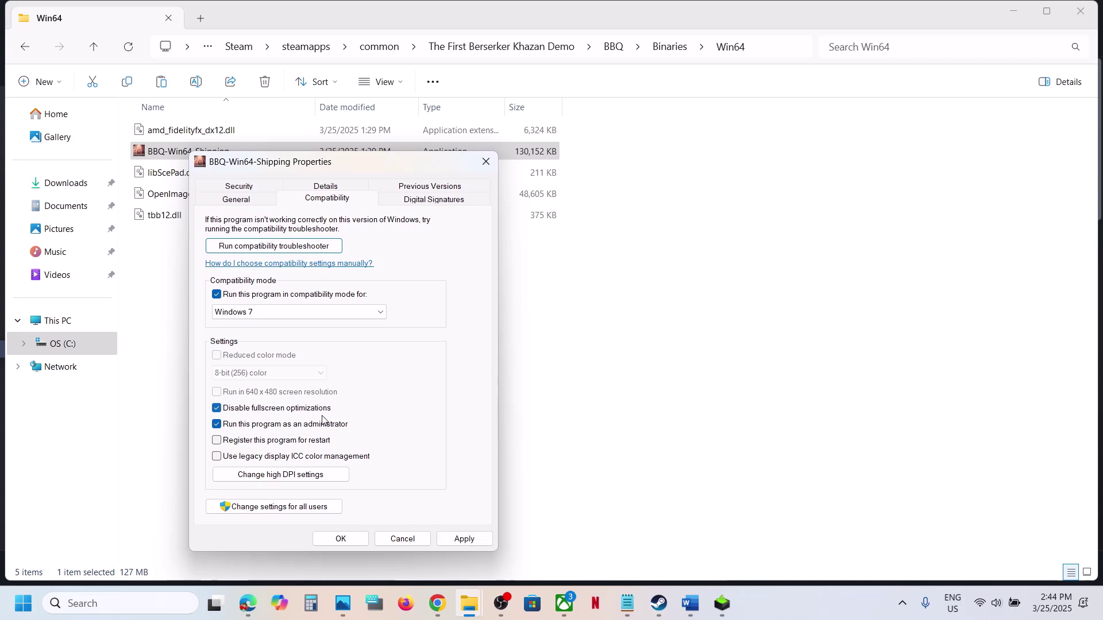
{"action": "left_click", "coordinate": [450, 540]}
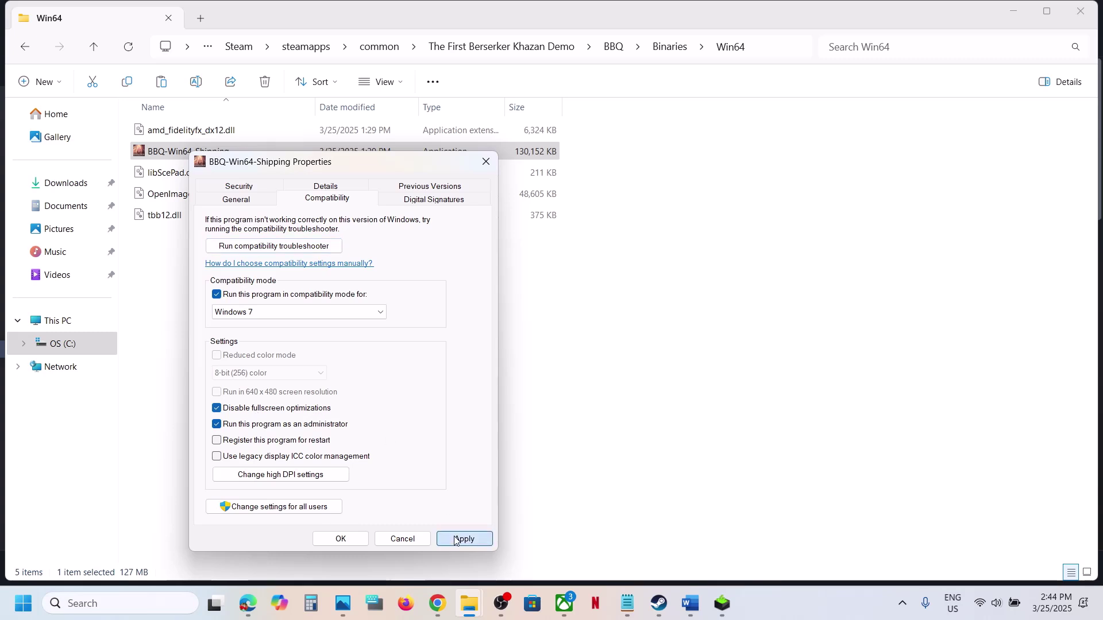
{"action": "left_click", "coordinate": [345, 540]}
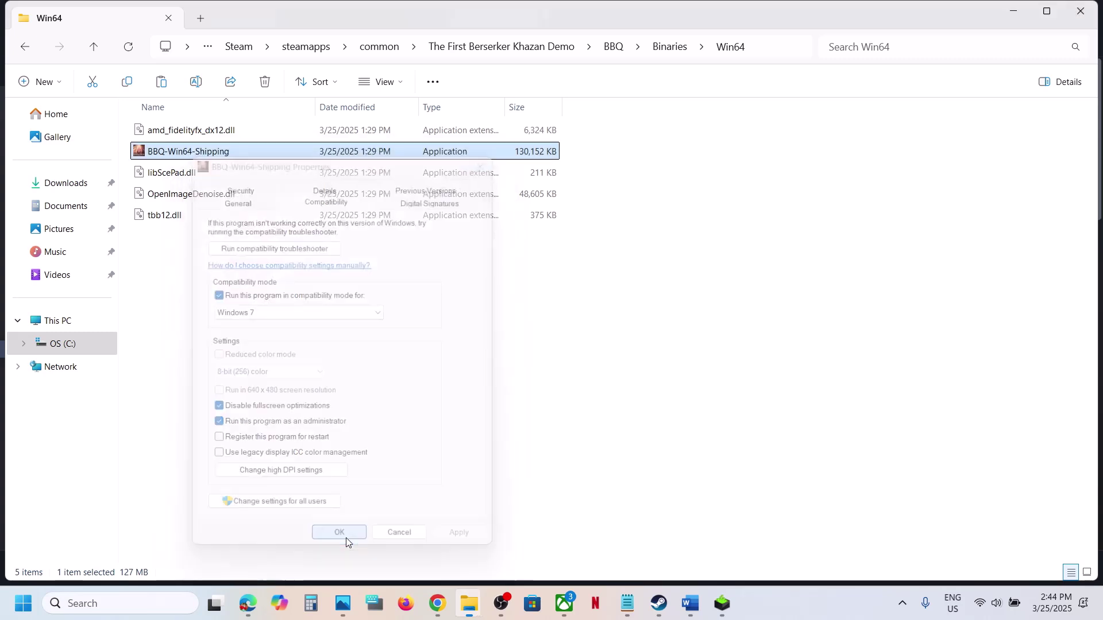
- Turn off compatibility mode, Disable fullscreen optimizations and Run this program as an administrator for BBQ-Win64-Shipping, and apply the changes
{"action": "right_click", "coordinate": [200, 154]}
{"action": "left_click", "coordinate": [287, 371]}
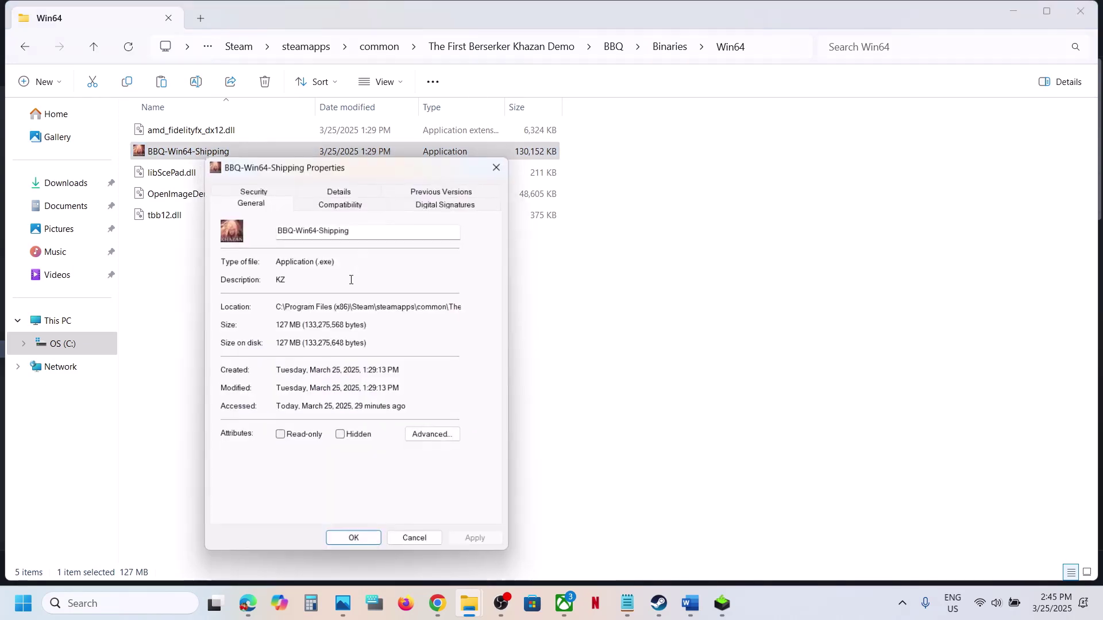
{"action": "left_click", "coordinate": [322, 213]}
{"action": "left_click", "coordinate": [230, 297]}
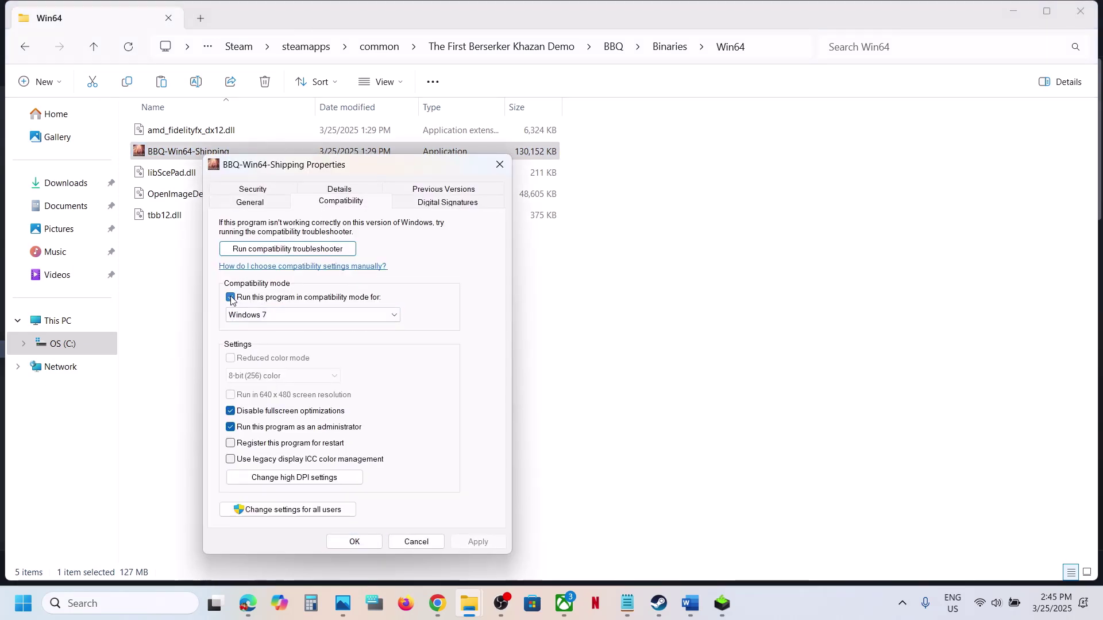
{"action": "left_click", "coordinate": [231, 298]}
{"action": "left_click", "coordinate": [230, 412]}
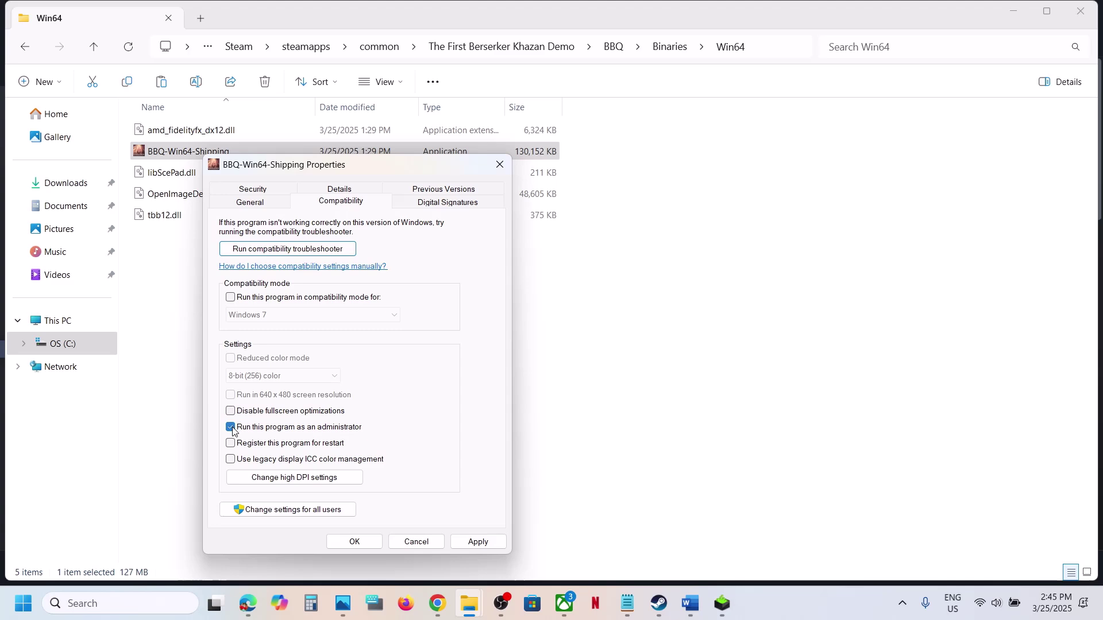
{"action": "left_click", "coordinate": [465, 546]}
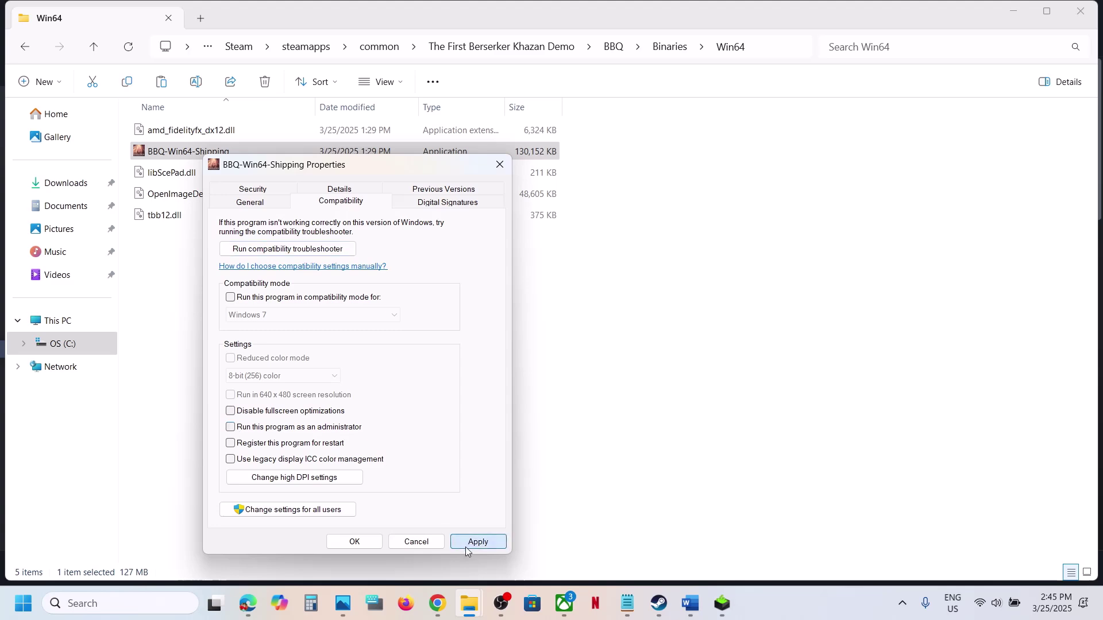
{"action": "left_click", "coordinate": [368, 542]}
- Switch to the Word document and read Step 6 about verifying the game files
{"action": "left_click", "coordinate": [691, 603]}
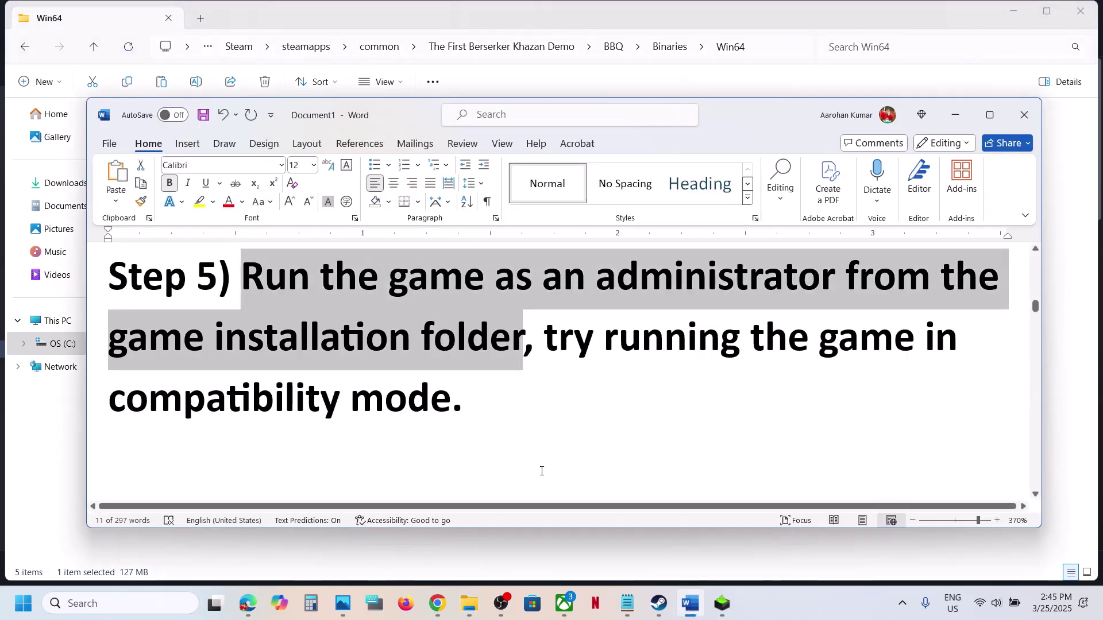
{"action": "scroll", "coordinate": [542, 471], "scroll_direction": "down", "scroll_amount": 2}
{"action": "scroll", "coordinate": [542, 470], "scroll_direction": "down", "scroll_amount": 2}
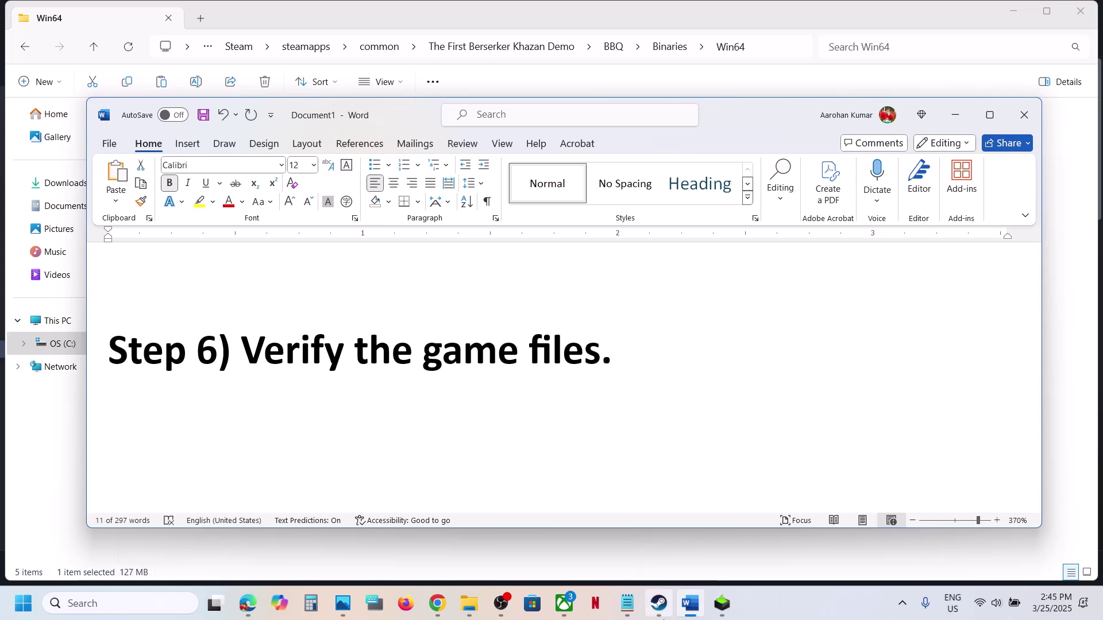
- Switch to Steam, view the verification option in the Khazan Demo's Installed Files properties, and close the window
{"action": "left_click", "coordinate": [659, 604]}
{"action": "right_click", "coordinate": [167, 352]}
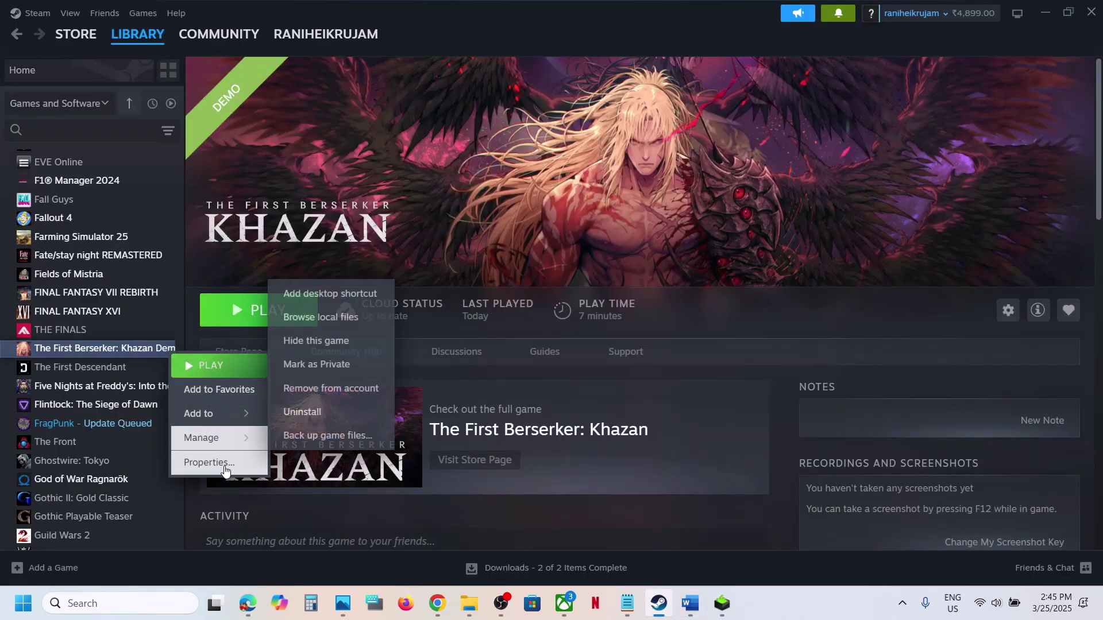
{"action": "left_click", "coordinate": [222, 469]}
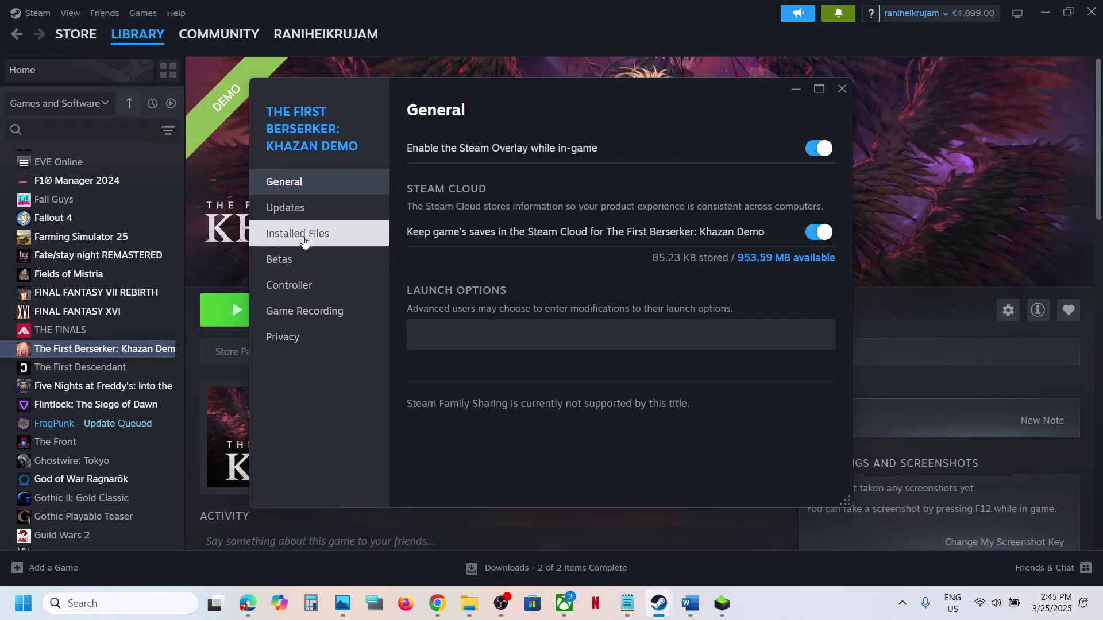
{"action": "left_click", "coordinate": [304, 242]}
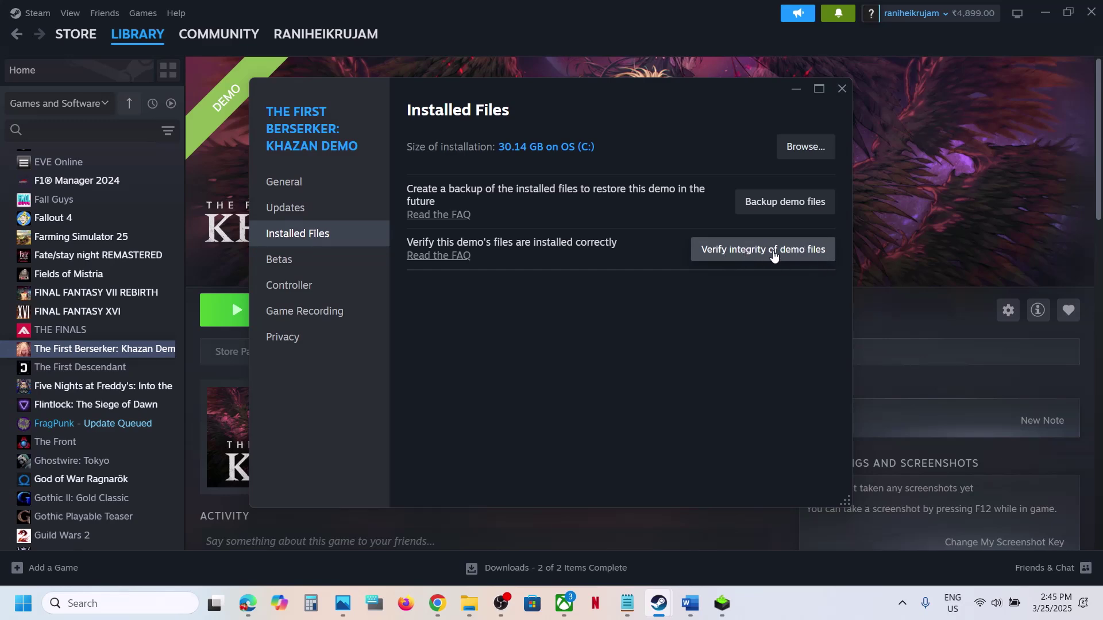
{"action": "left_click", "coordinate": [843, 86]}
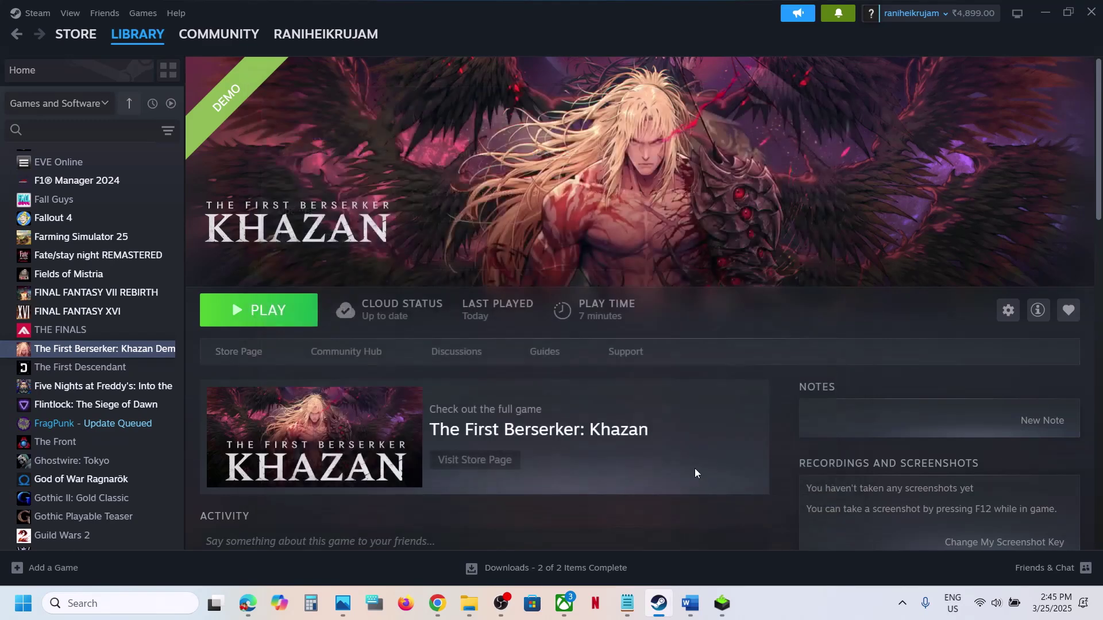
- Read Step 7 in the Word document about allowing the game exe through the antivirus, Windows Security and Firewall, and return to Steam
{"action": "left_click", "coordinate": [689, 610]}
{"action": "scroll", "coordinate": [454, 443], "scroll_direction": "down", "scroll_amount": 5}
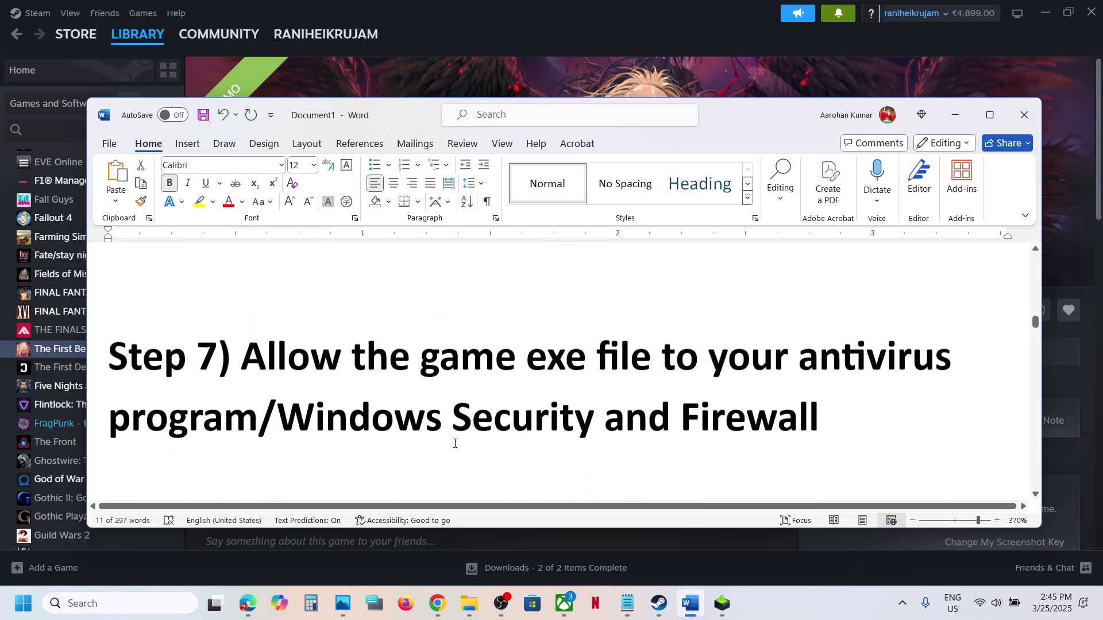
{"action": "left_click_drag", "start_coordinate": [248, 351], "coordinate": [274, 403]}
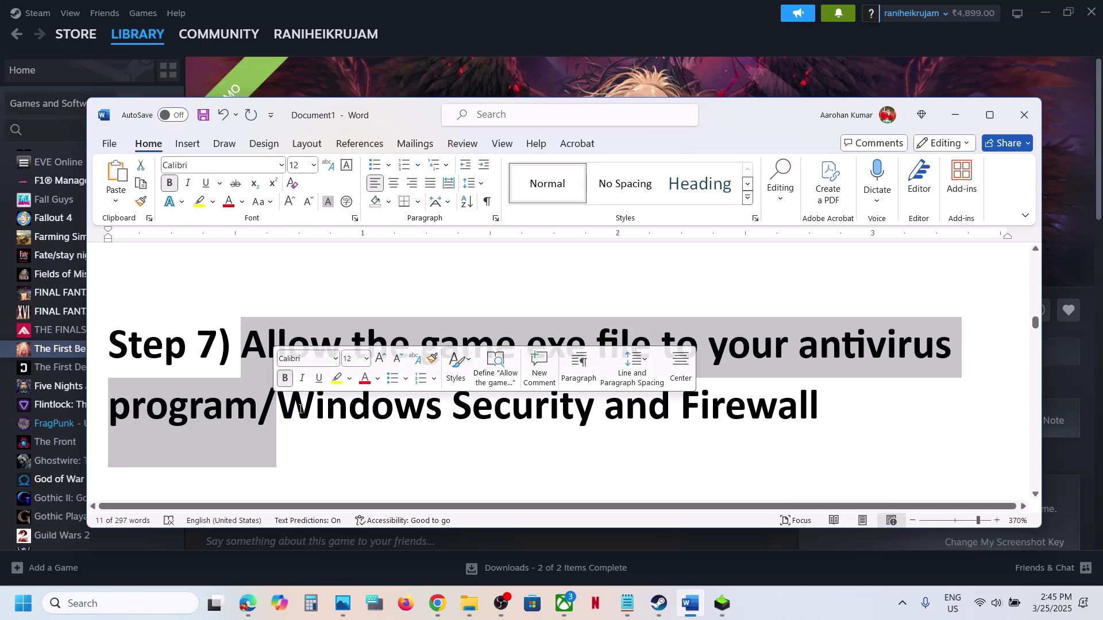
{"action": "left_click_drag", "start_coordinate": [280, 409], "coordinate": [818, 409]}
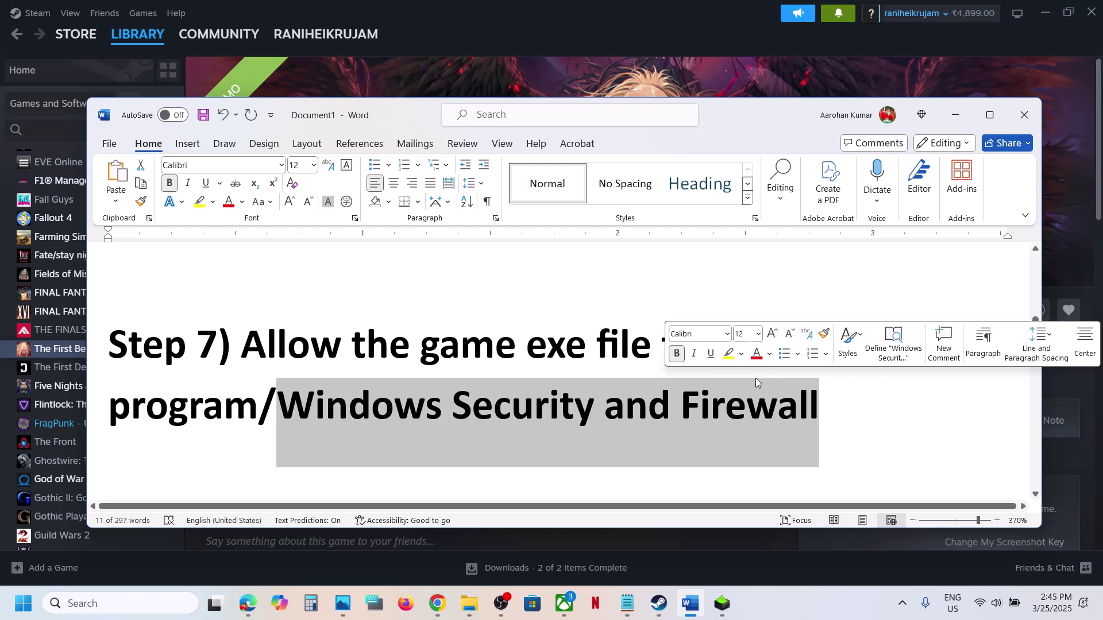
{"action": "left_click", "coordinate": [650, 63]}
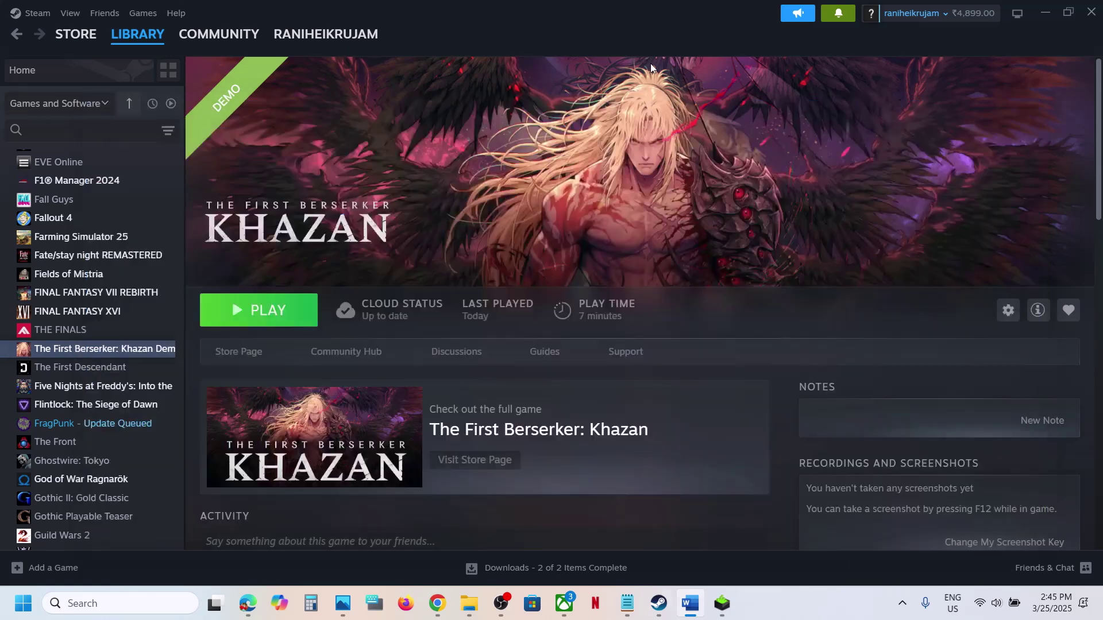
- Open the list of apps allowed through Controlled folder access in Windows Security's ransomware protection
{"action": "key", "text": "super+i"}
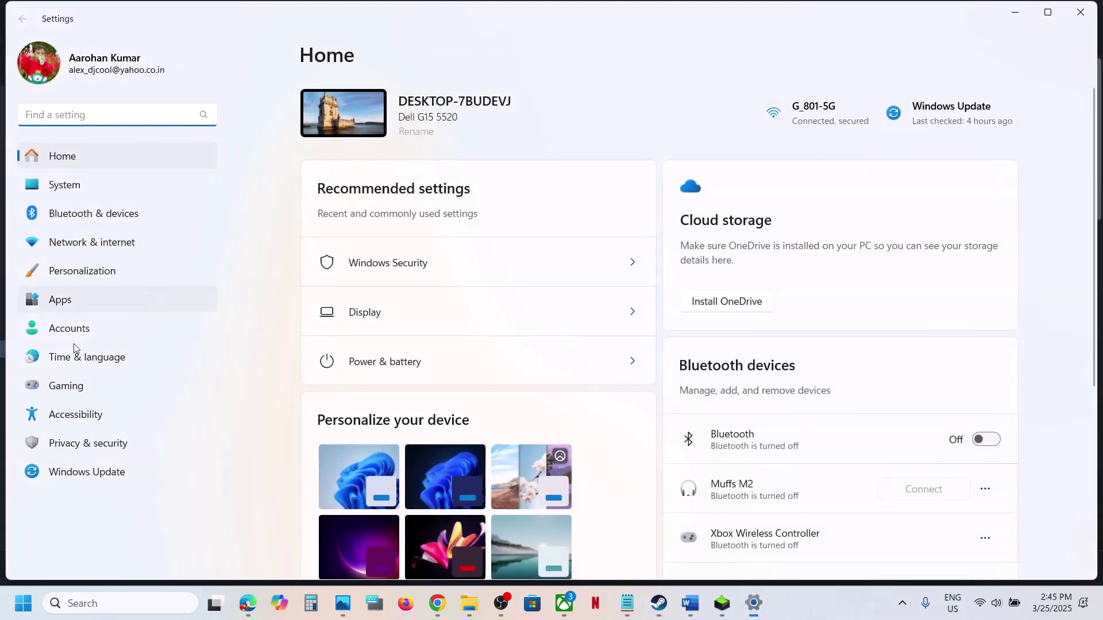
{"action": "left_click", "coordinate": [43, 440]}
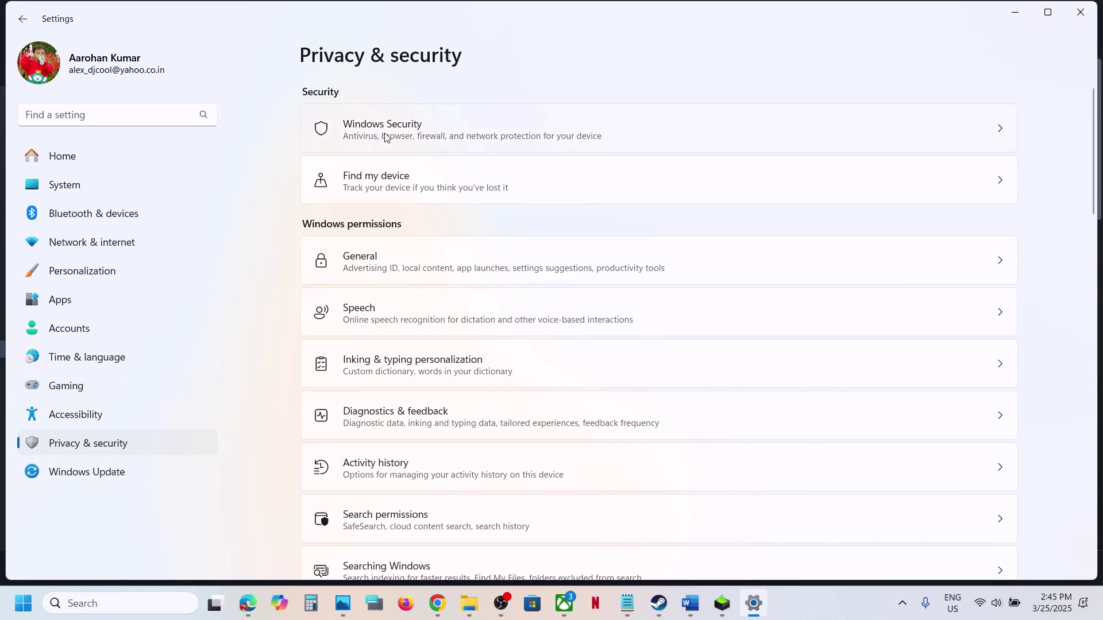
{"action": "left_click", "coordinate": [385, 136]}
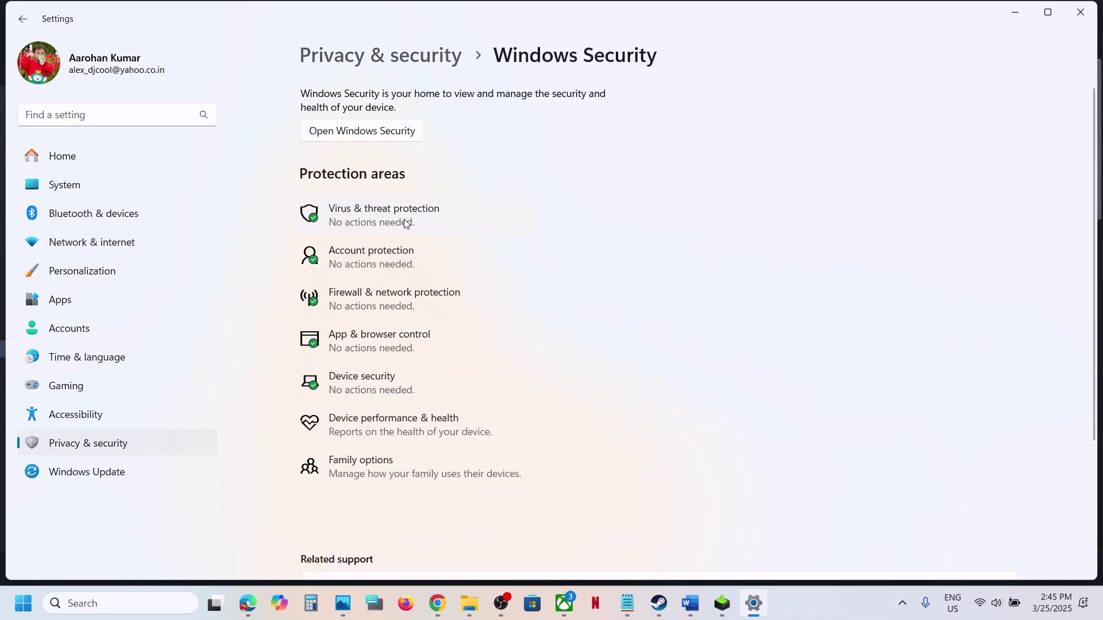
{"action": "left_click", "coordinate": [392, 219]}
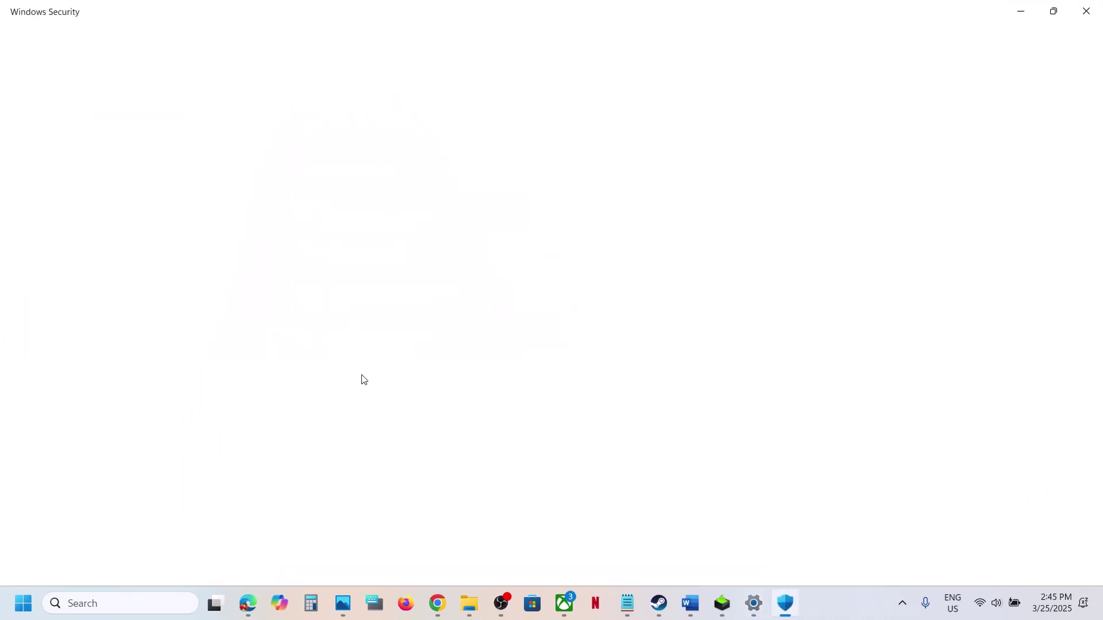
{"action": "scroll", "coordinate": [402, 506], "scroll_direction": "down", "scroll_amount": 2}
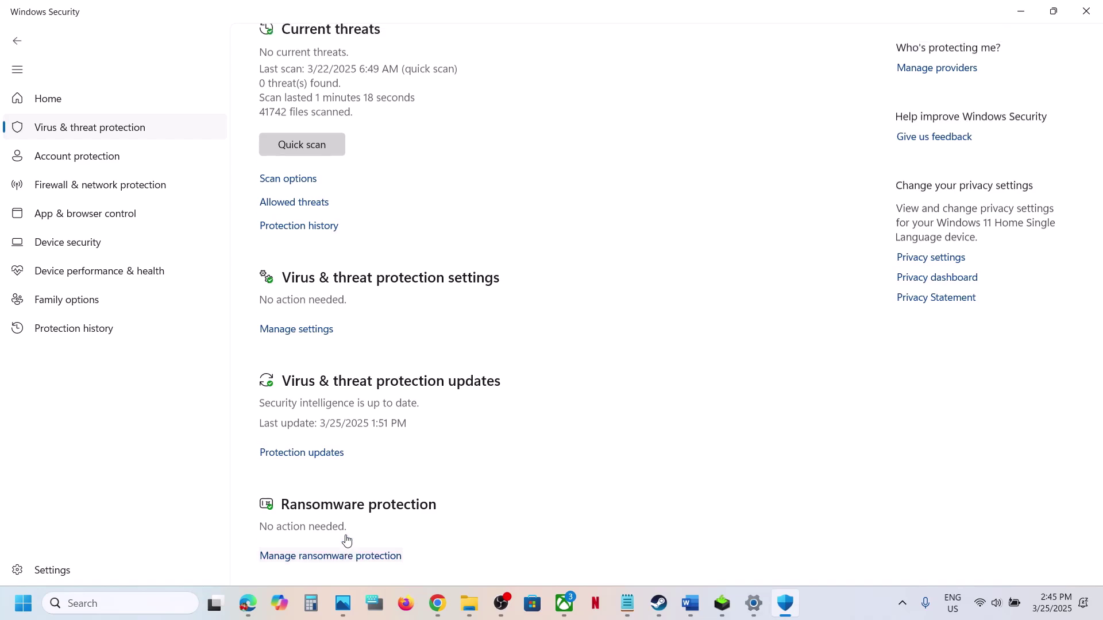
{"action": "left_click", "coordinate": [347, 554]}
{"action": "left_click", "coordinate": [394, 302]}
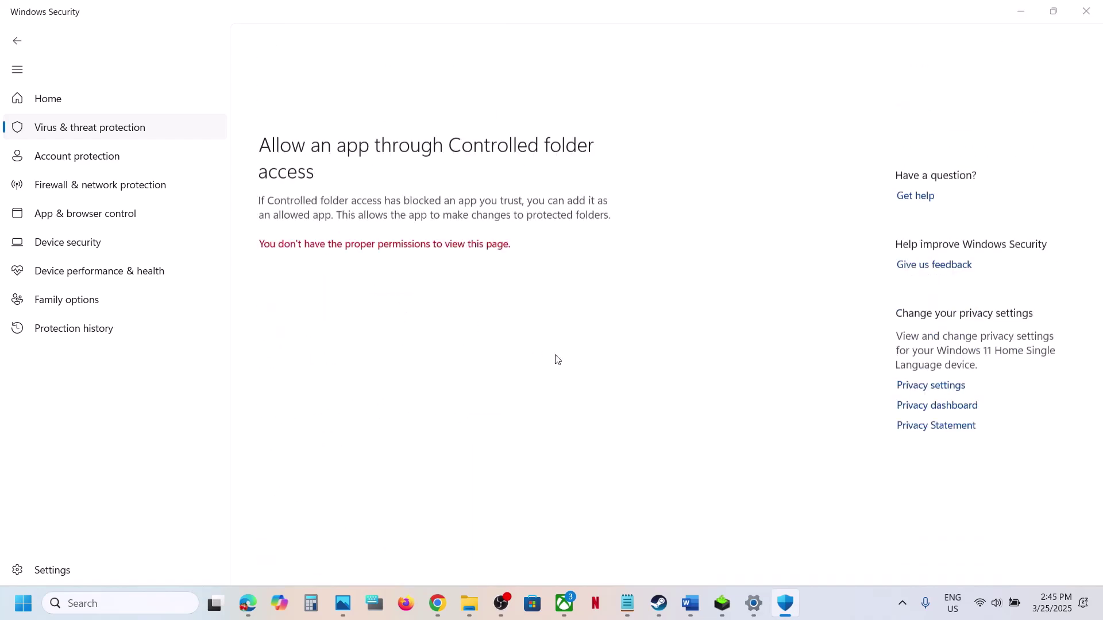
- Add the KZ application from the steamapps\common\The First Berserker Khazan Demo folder to the apps allowed through Controlled folder access
{"action": "scroll", "coordinate": [371, 127], "scroll_direction": "down", "scroll_amount": 3}
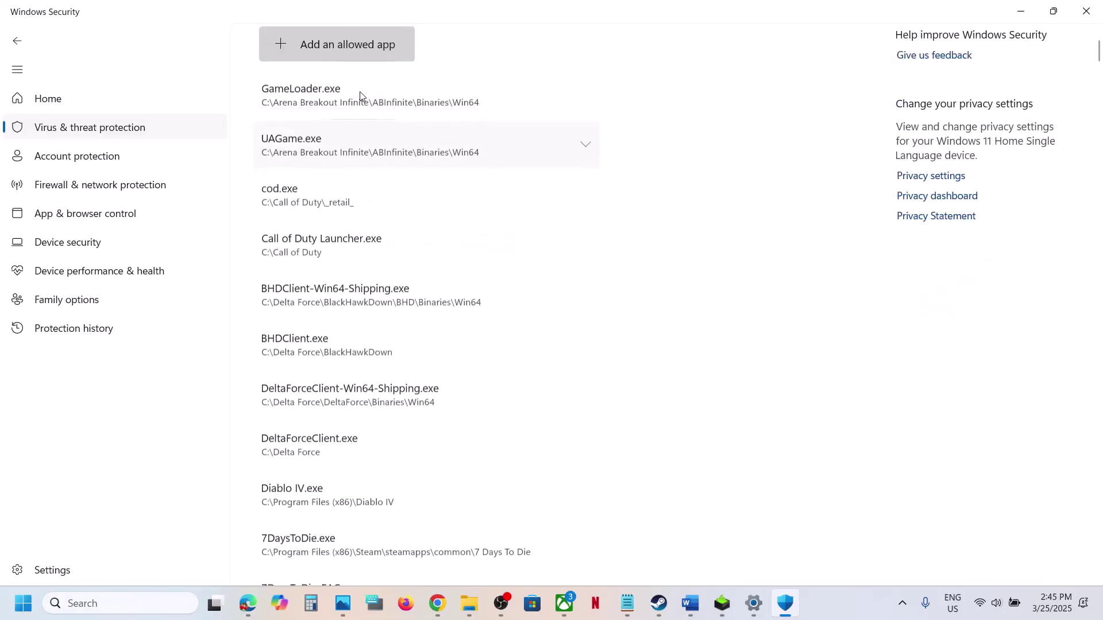
{"action": "left_click", "coordinate": [360, 54]}
{"action": "left_click", "coordinate": [364, 105]}
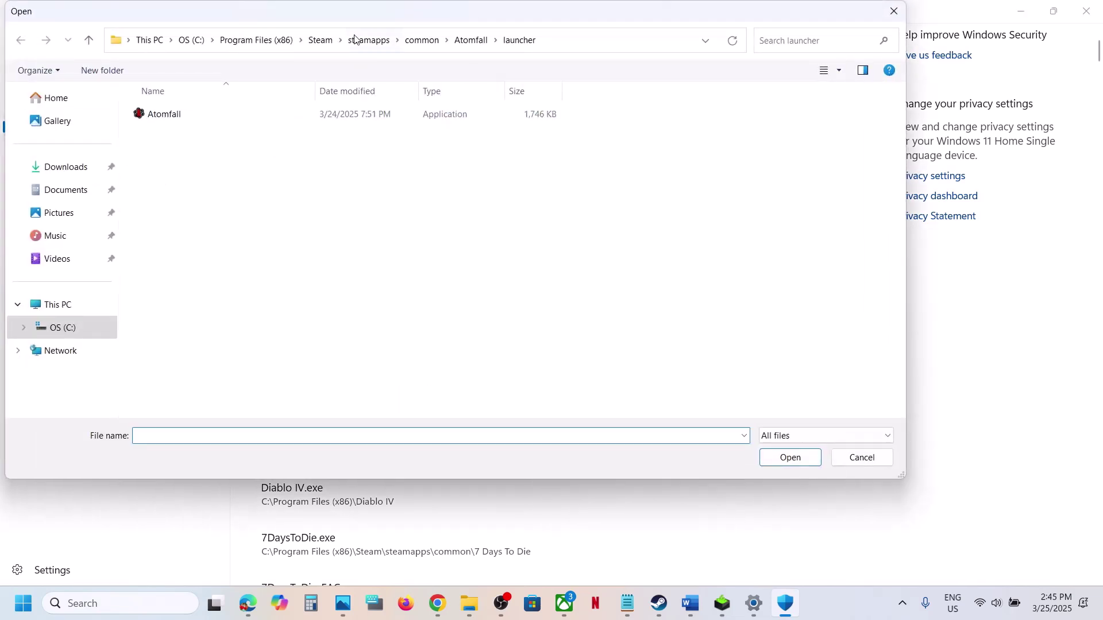
{"action": "left_click", "coordinate": [423, 41]}
{"action": "left_click", "coordinate": [475, 46]}
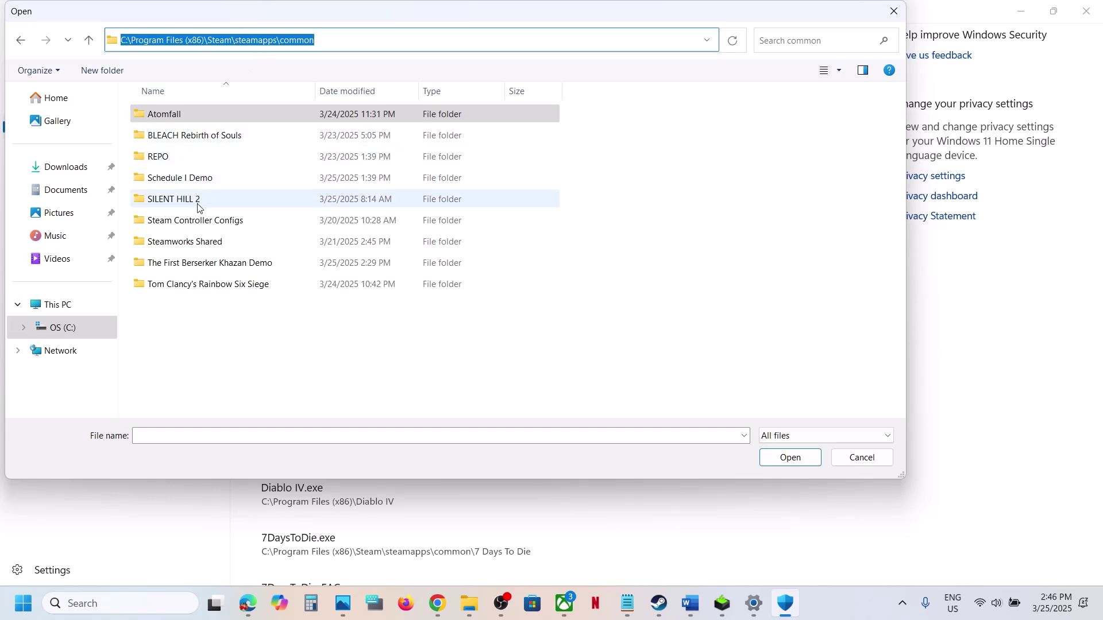
{"action": "double_click", "coordinate": [198, 264]}
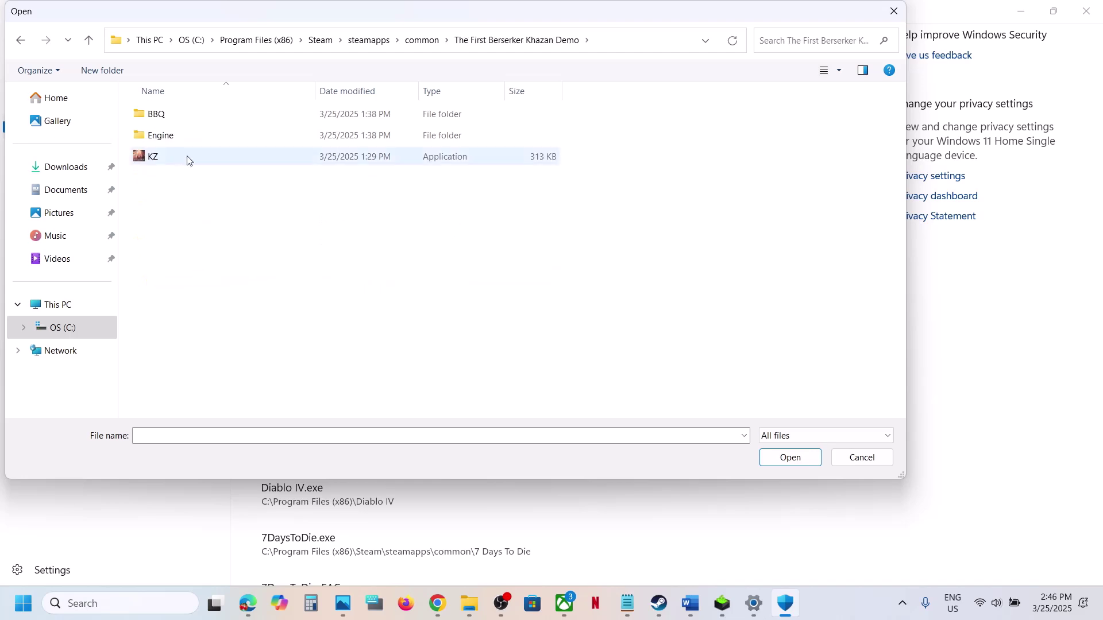
{"action": "left_click", "coordinate": [173, 155]}
{"action": "left_click", "coordinate": [789, 458]}
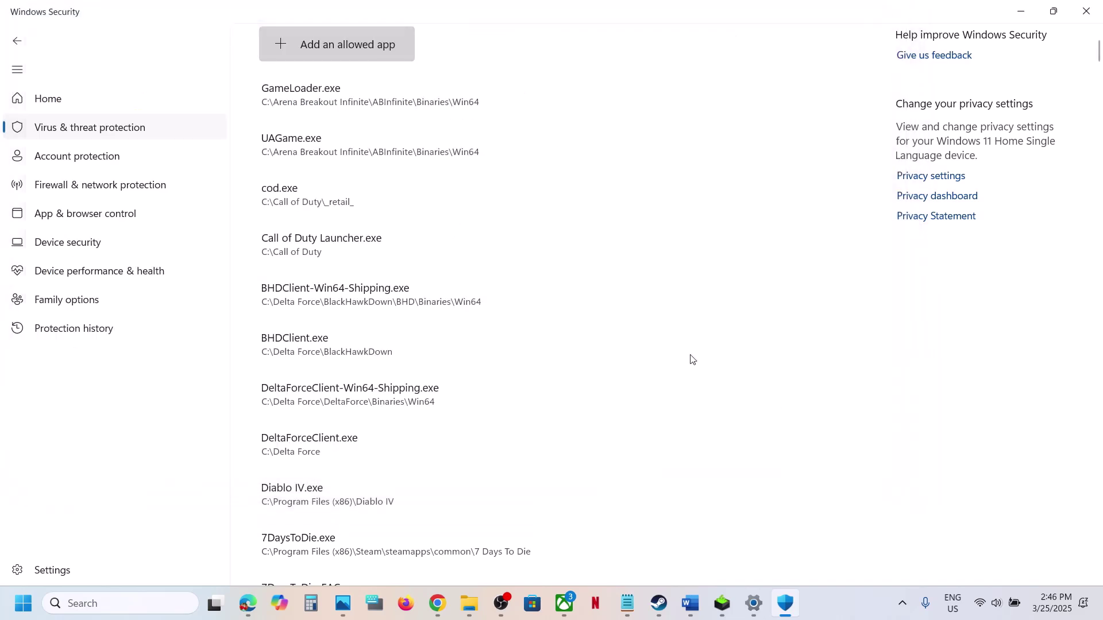
- Add BBQ-Win64-Shipping from the game's BBQ\Binaries\Win64 folder to the apps allowed through Controlled folder access
{"action": "left_click", "coordinate": [344, 59]}
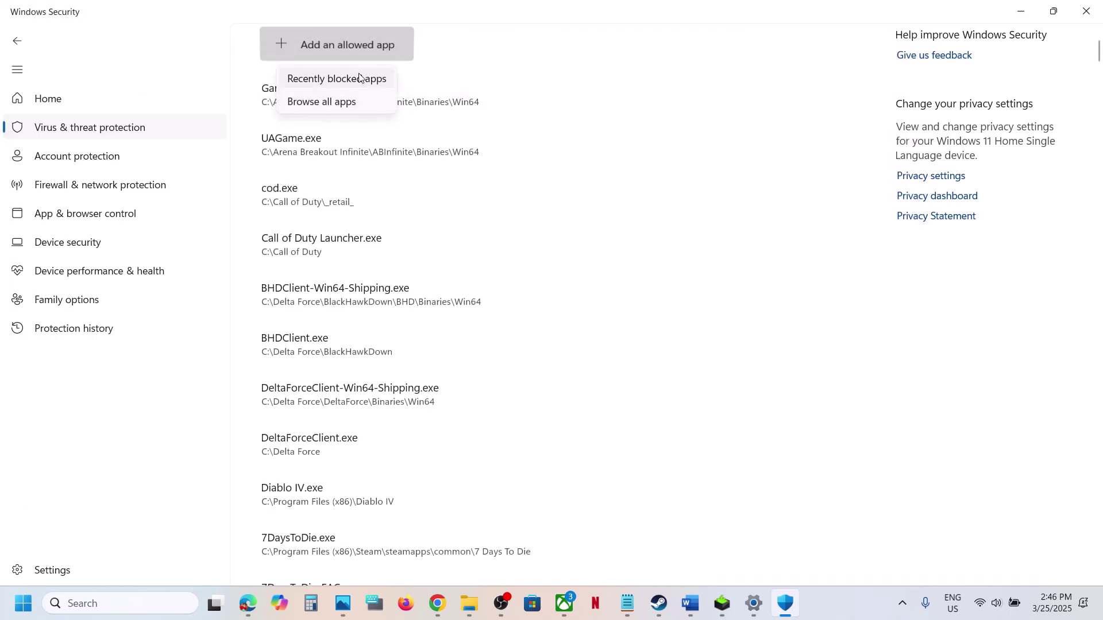
{"action": "left_click", "coordinate": [337, 102]}
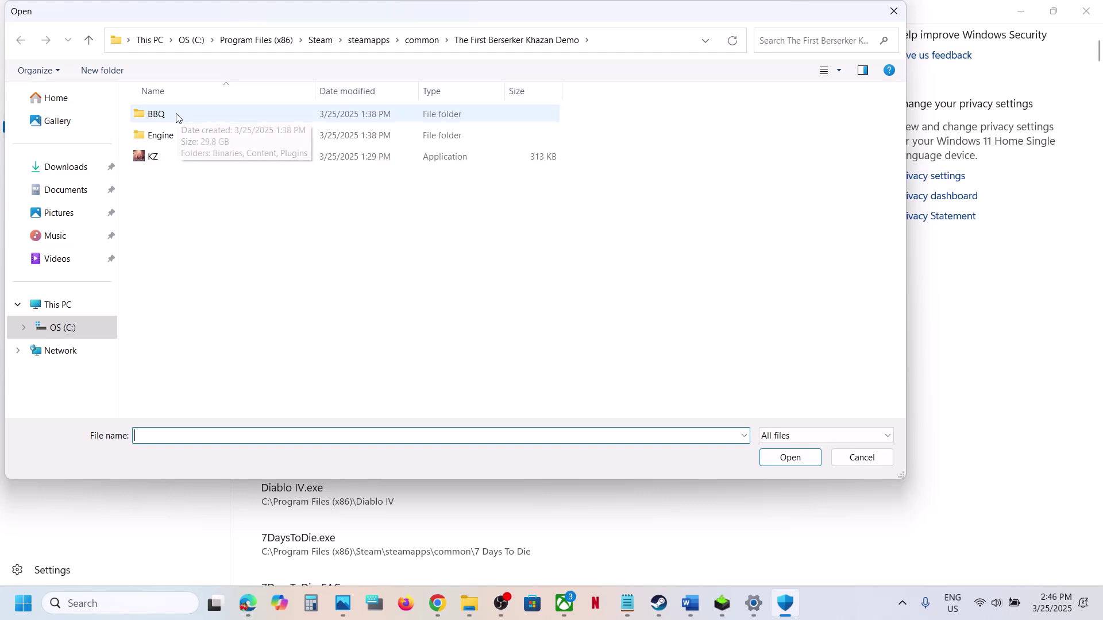
{"action": "double_click", "coordinate": [178, 117]}
{"action": "double_click", "coordinate": [177, 117]}
{"action": "double_click", "coordinate": [177, 116]}
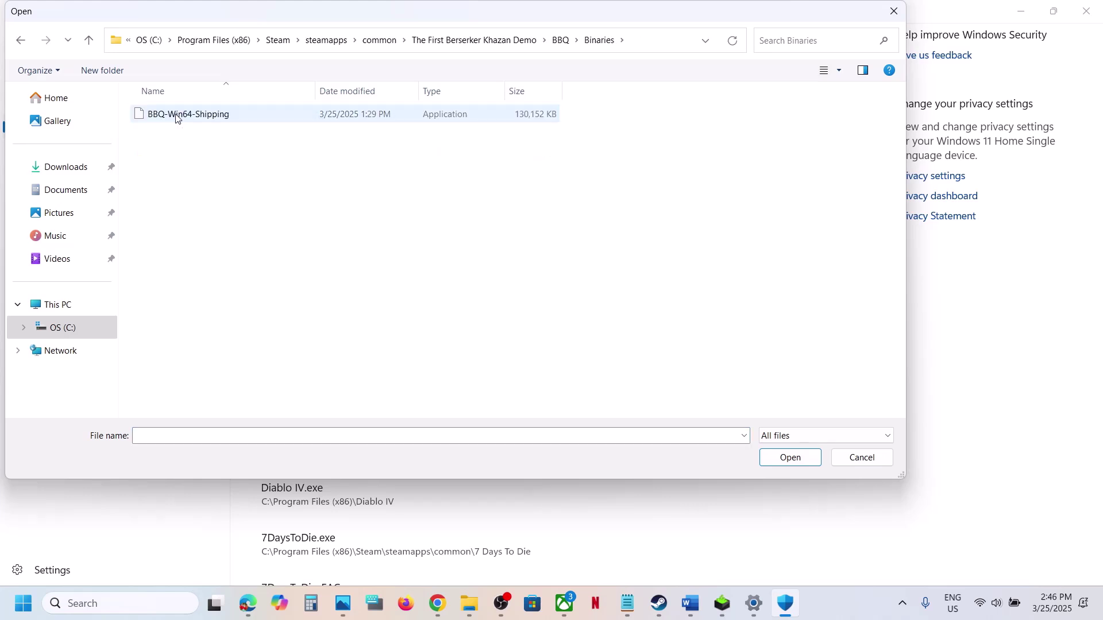
{"action": "left_click", "coordinate": [217, 113]}
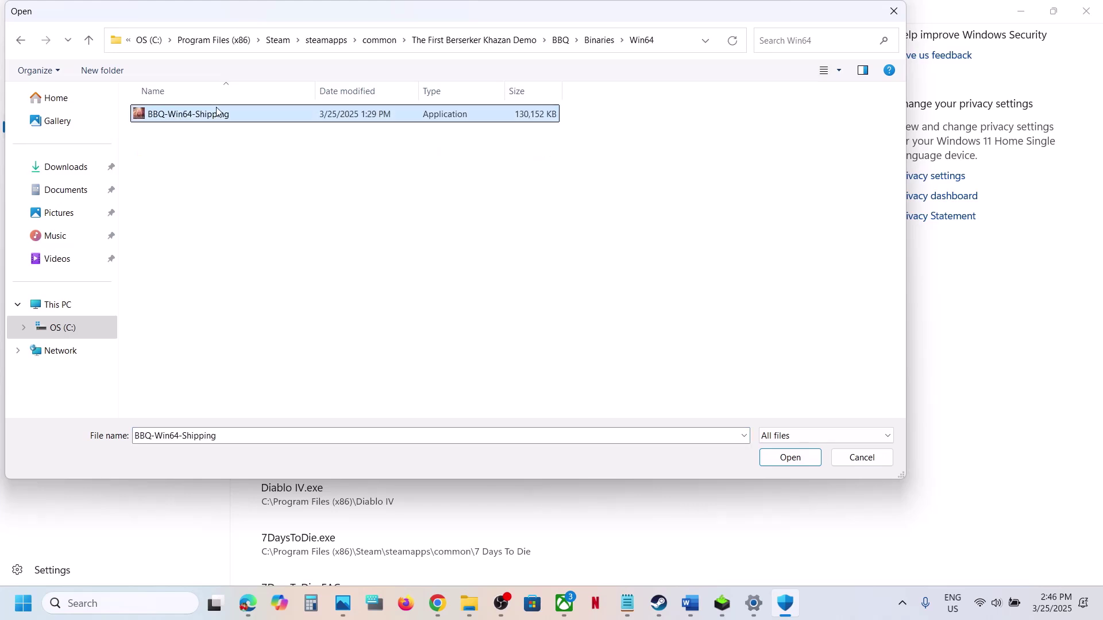
{"action": "left_click", "coordinate": [790, 458]}
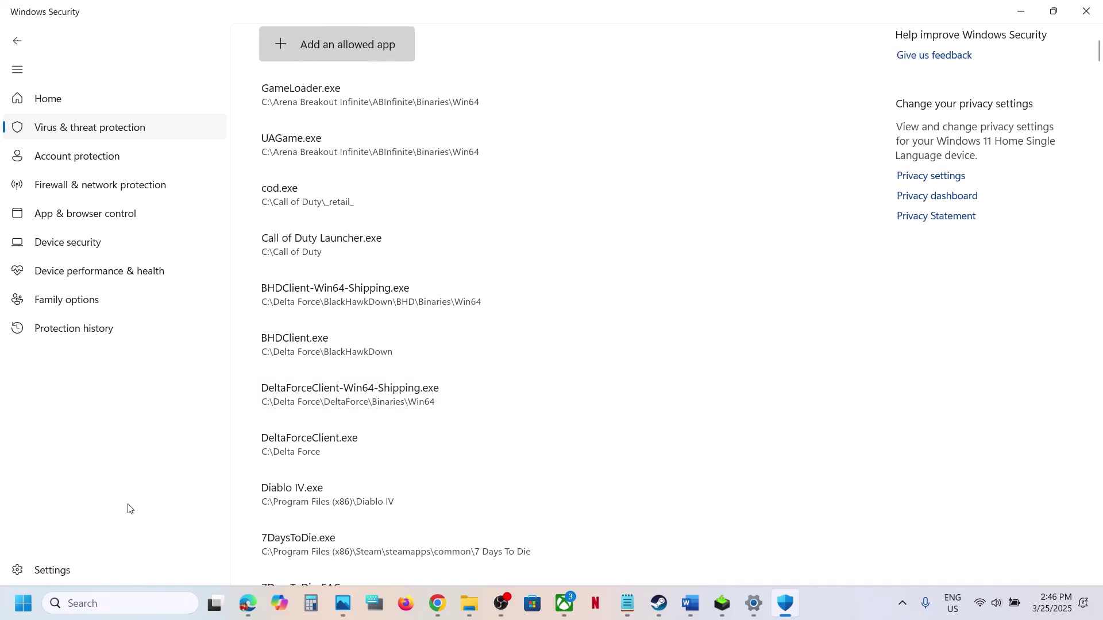
- Open Control Panel and bring up the list of apps allowed through Windows Defender Firewall
{"action": "left_click", "coordinate": [109, 605]}
{"action": "type", "text": "ont"}
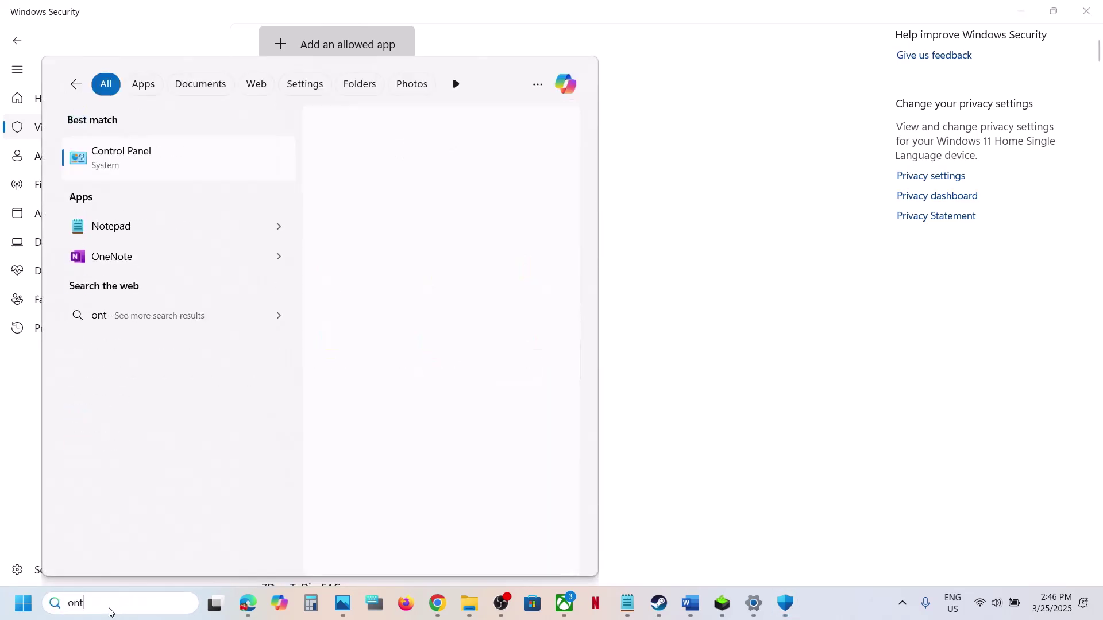
{"action": "type", "text": "rol"}
{"action": "key", "text": "Return"}
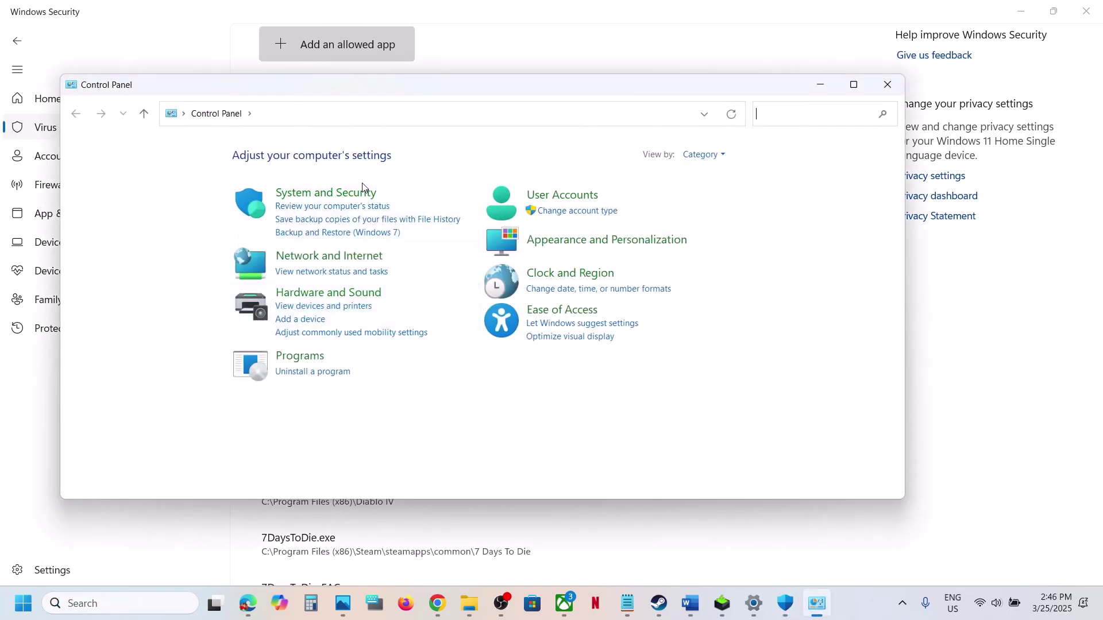
{"action": "left_click", "coordinate": [363, 192]}
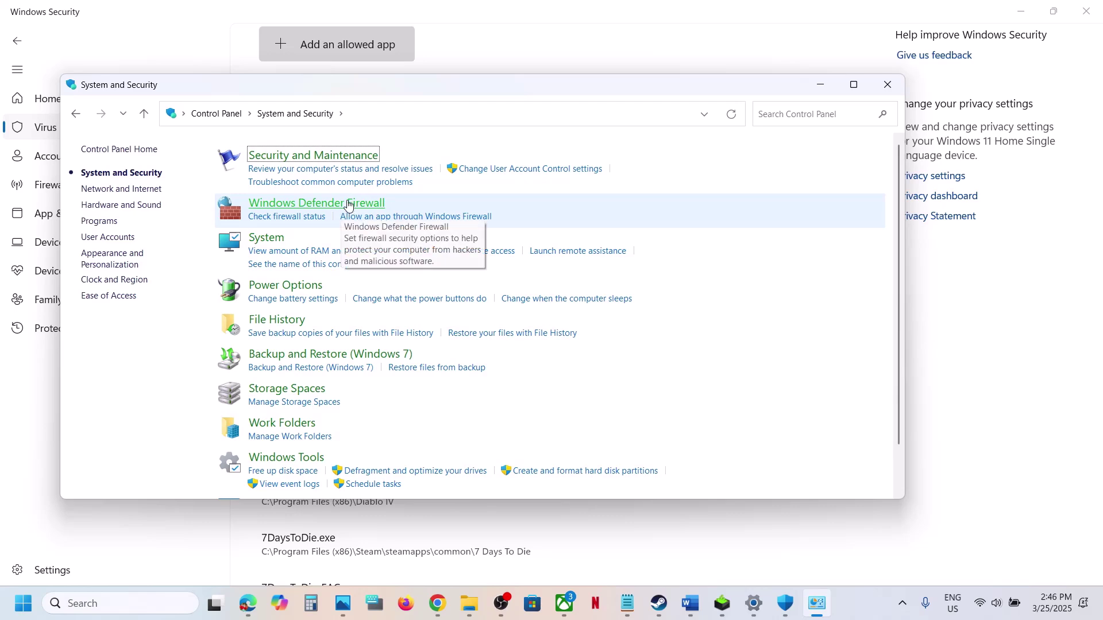
{"action": "left_click", "coordinate": [349, 203]}
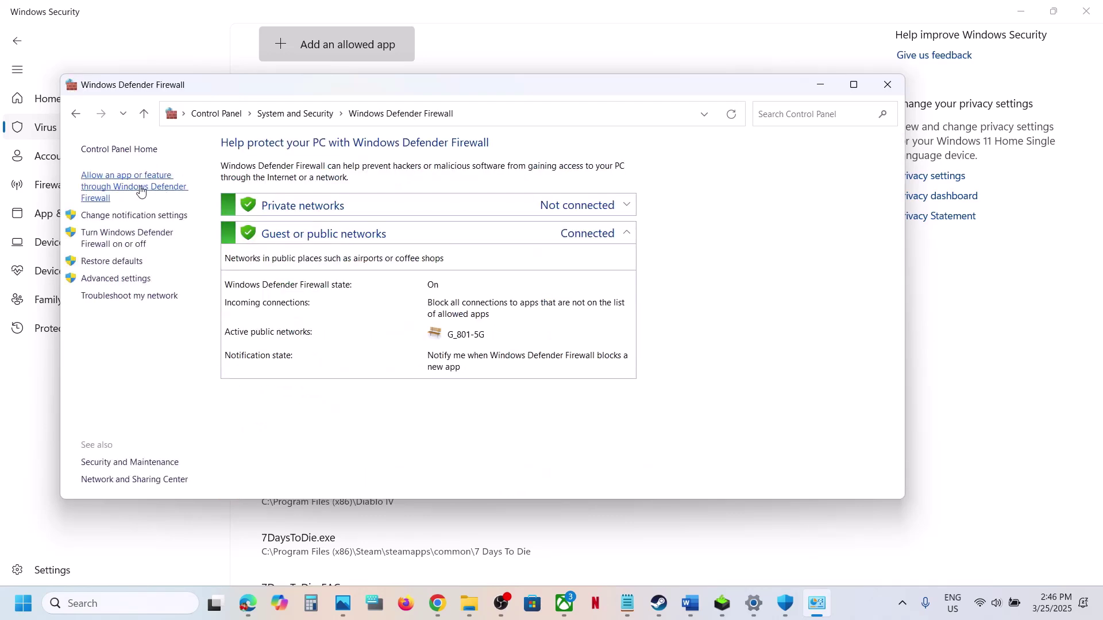
{"action": "left_click", "coordinate": [144, 190]}
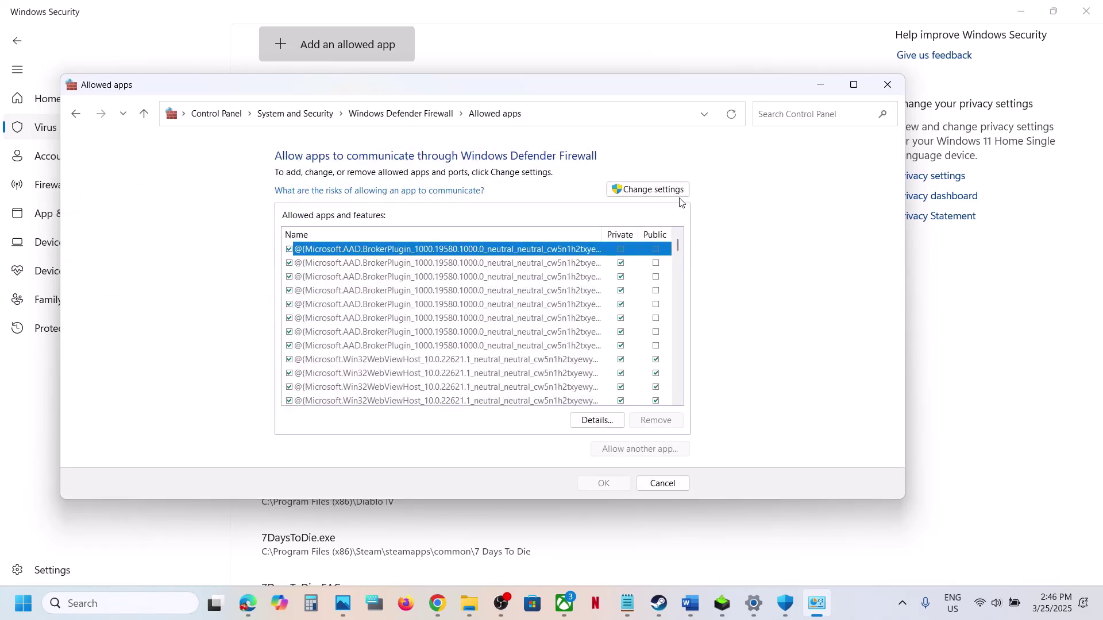
- Unlock the firewall's allowed apps for editing and try to add KZ from The First Berserker Khazan Demo folder
{"action": "left_click", "coordinate": [679, 194]}
{"action": "left_click", "coordinate": [646, 456]}
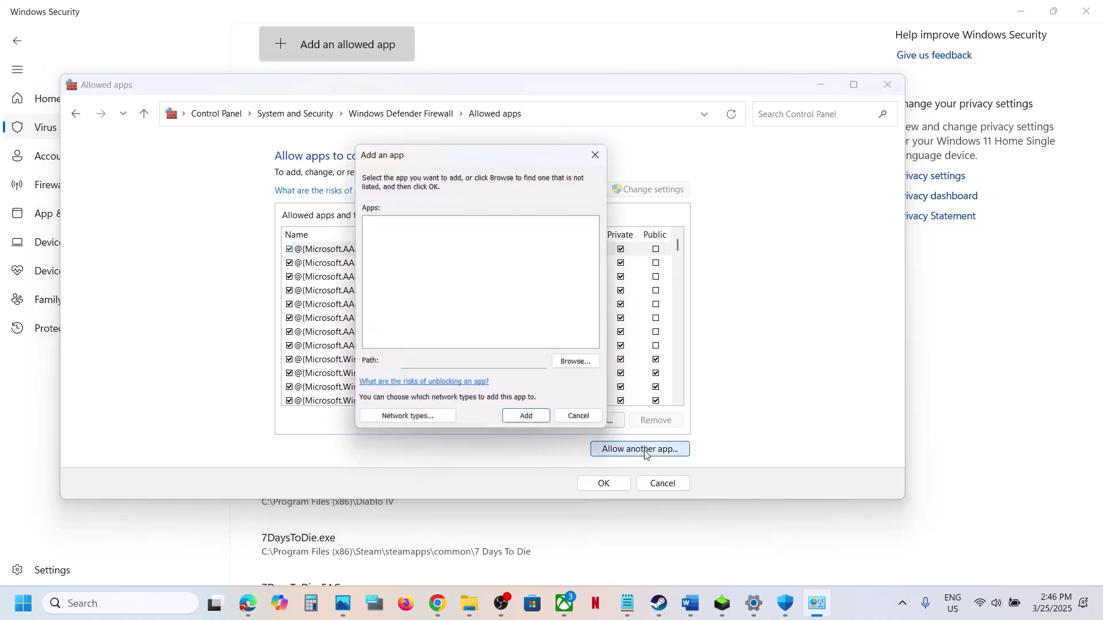
{"action": "left_click", "coordinate": [592, 366]}
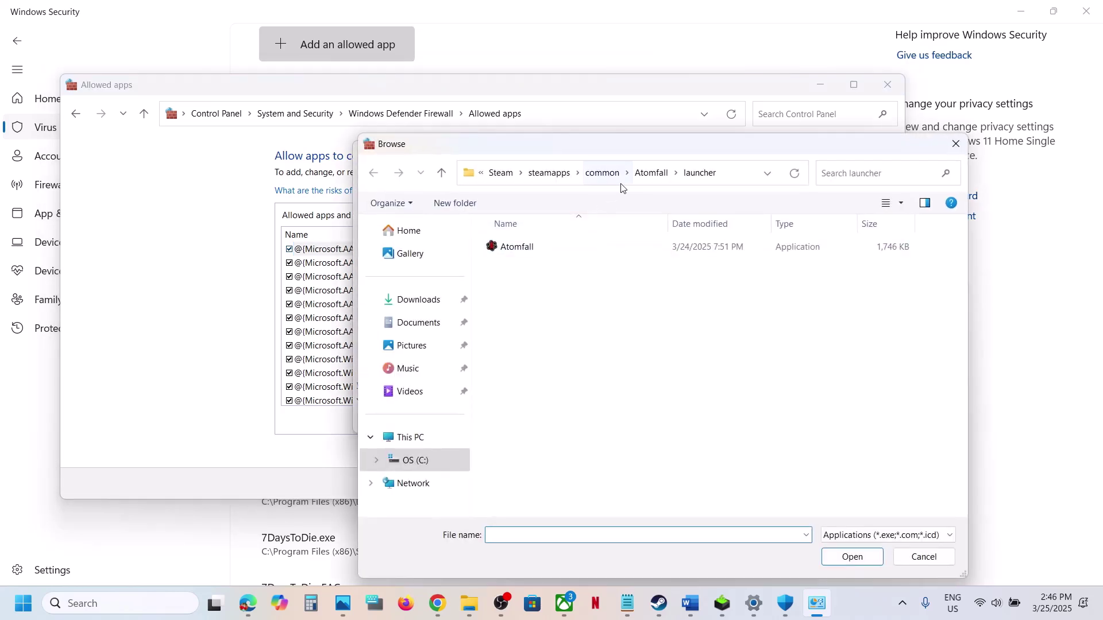
{"action": "left_click", "coordinate": [601, 174]}
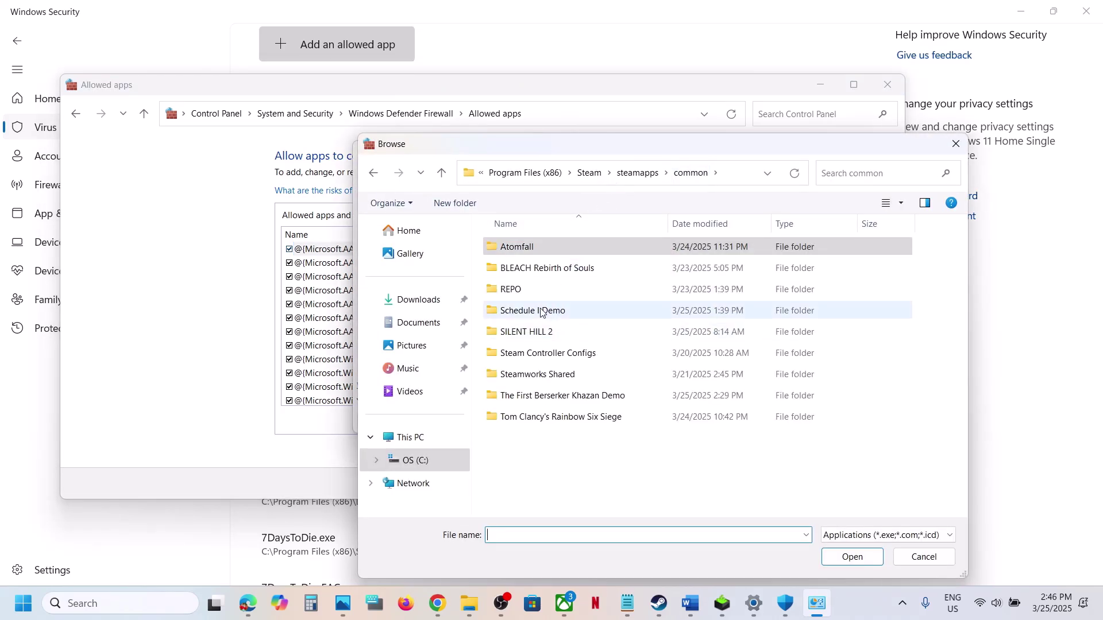
{"action": "left_click", "coordinate": [547, 396]}
{"action": "double_click", "coordinate": [547, 397]}
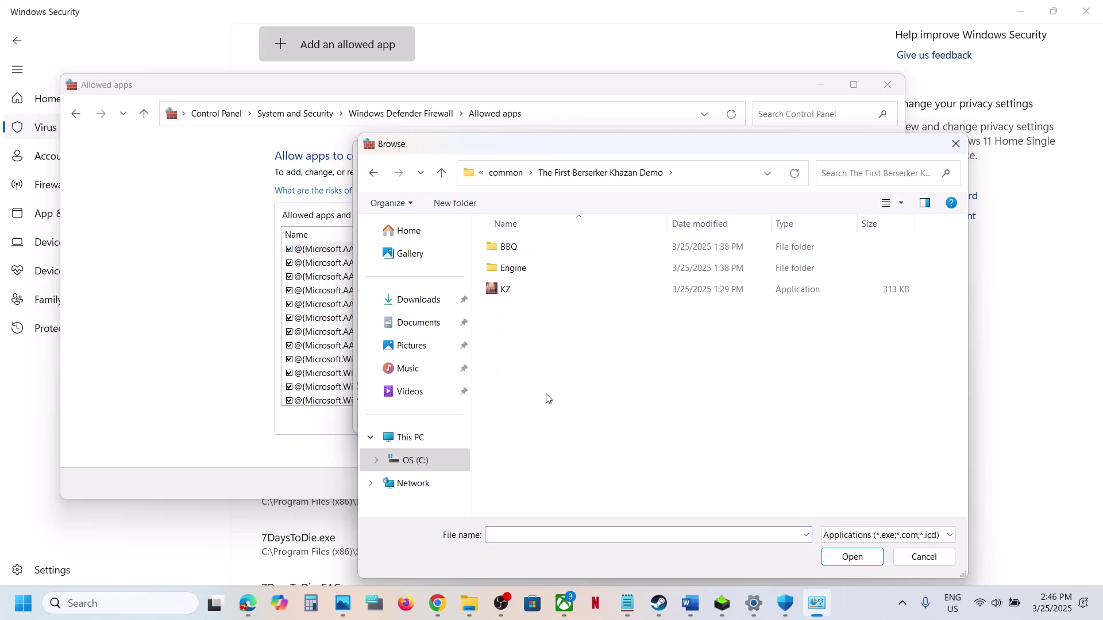
{"action": "left_click", "coordinate": [506, 294]}
{"action": "left_click", "coordinate": [842, 555]}
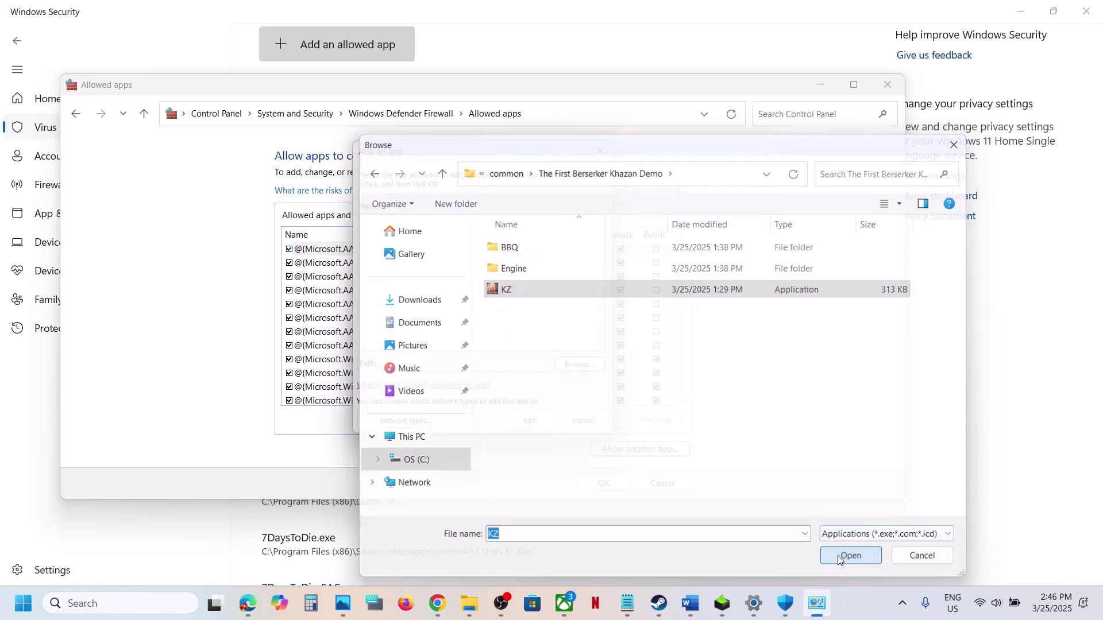
{"action": "left_click", "coordinate": [528, 422]}
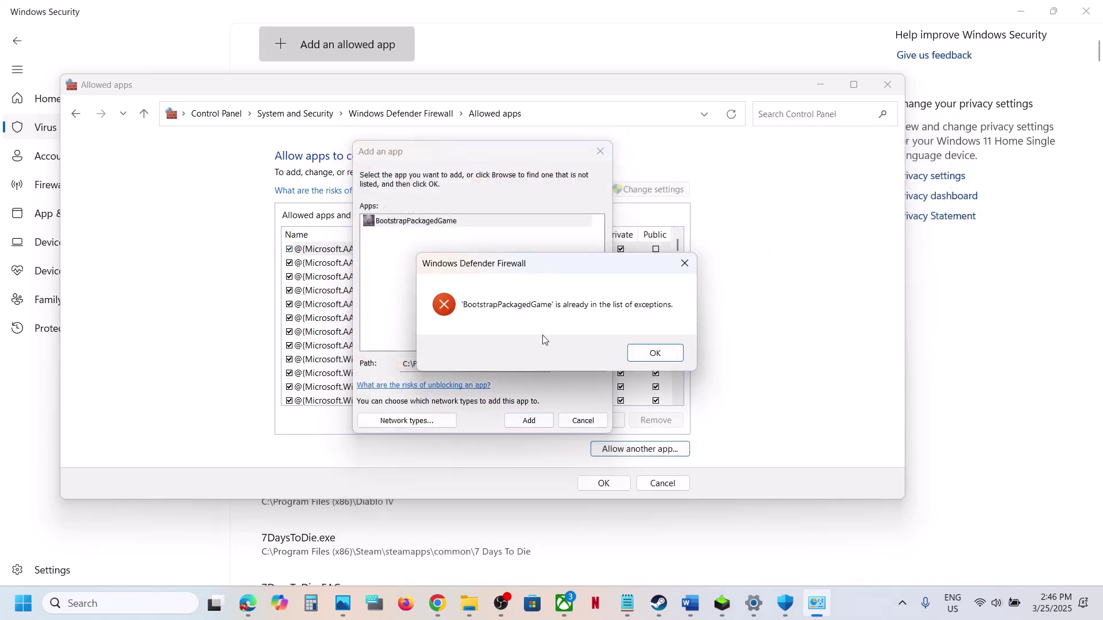
{"action": "left_click", "coordinate": [644, 352]}
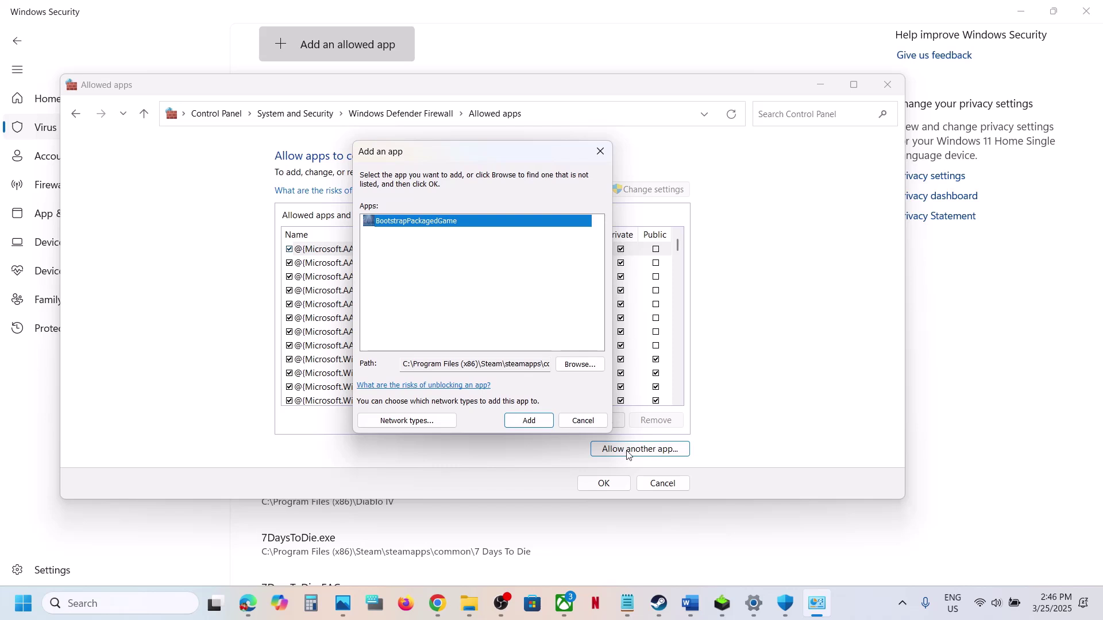
- Add BBQ-Win64-Shipping from the game's BBQ\Binaries\Win64 folder to the firewall's allowed apps
{"action": "left_click", "coordinate": [580, 364]}
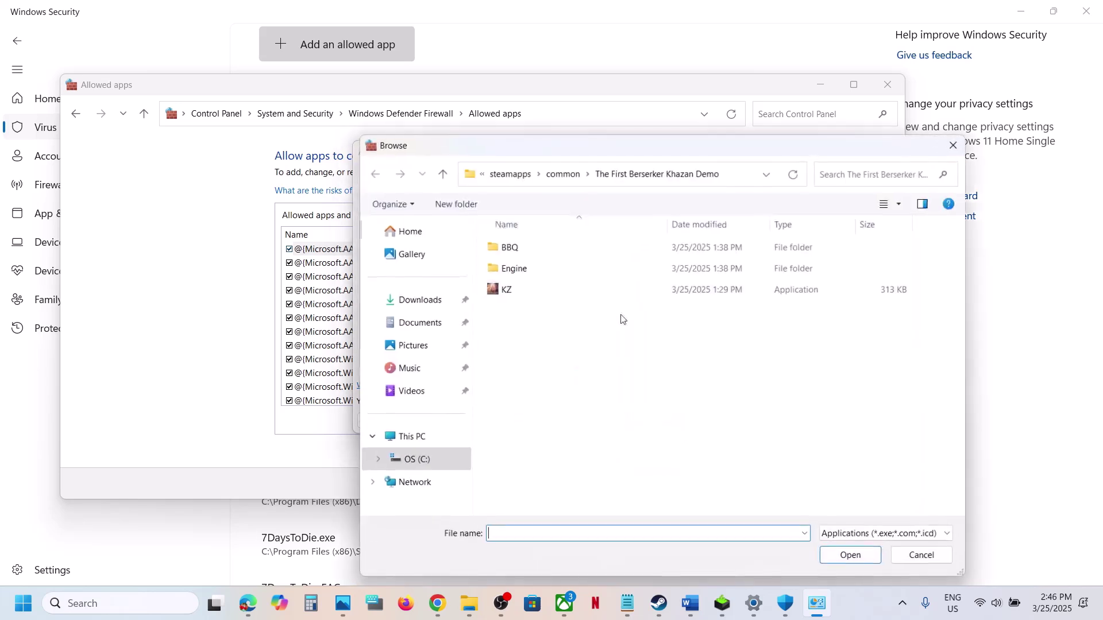
{"action": "double_click", "coordinate": [544, 252]}
{"action": "double_click", "coordinate": [544, 252]}
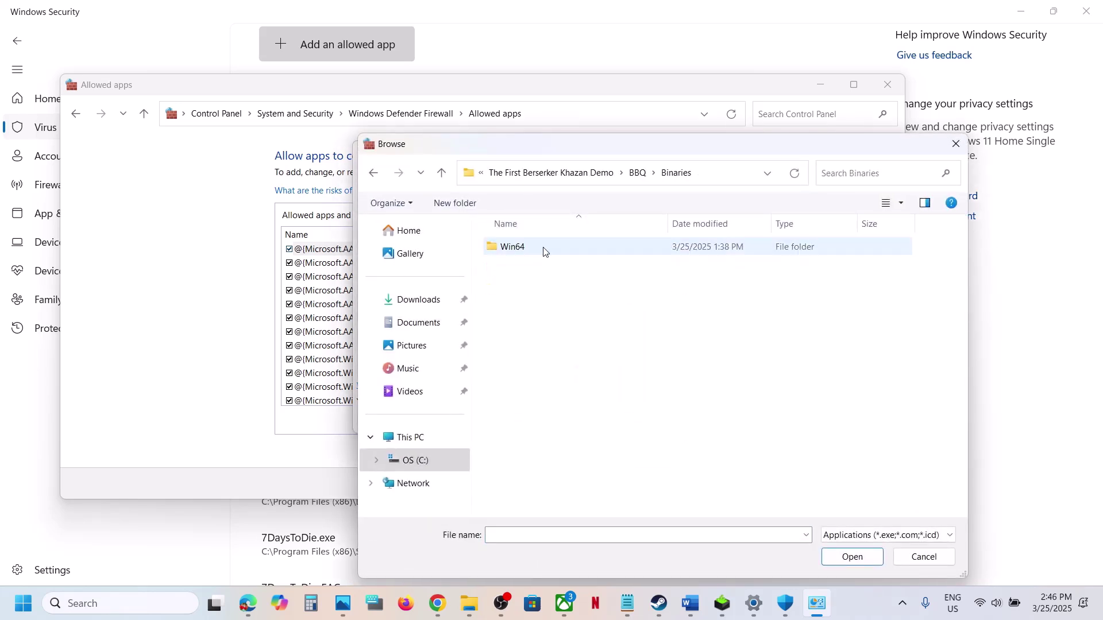
{"action": "double_click", "coordinate": [544, 252]}
{"action": "left_click", "coordinate": [544, 251]}
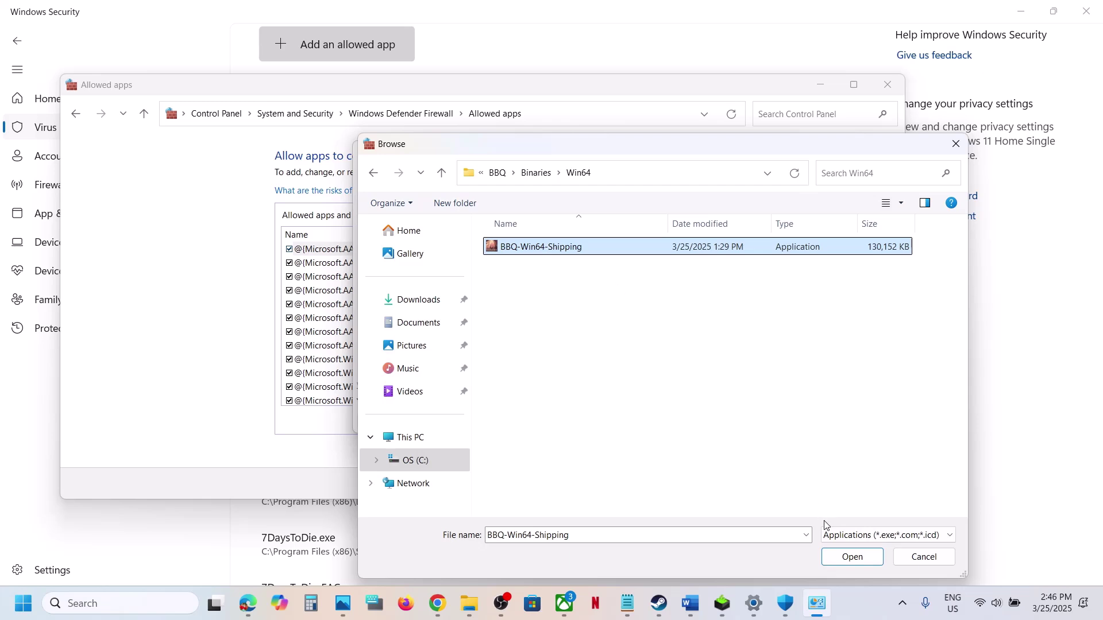
{"action": "left_click", "coordinate": [843, 556]}
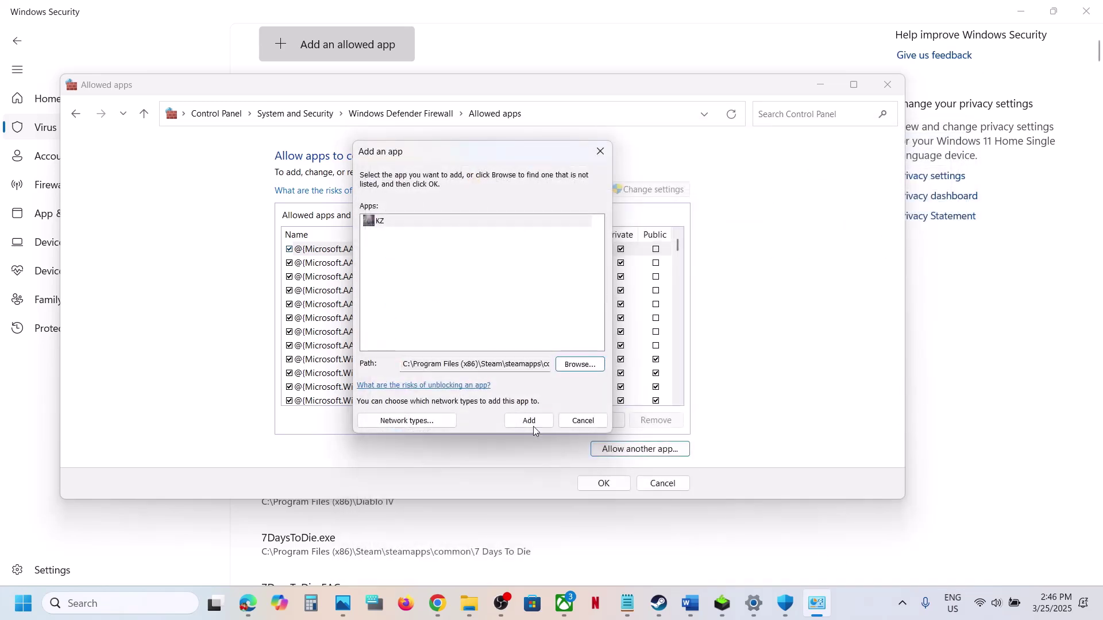
{"action": "left_click", "coordinate": [533, 427]}
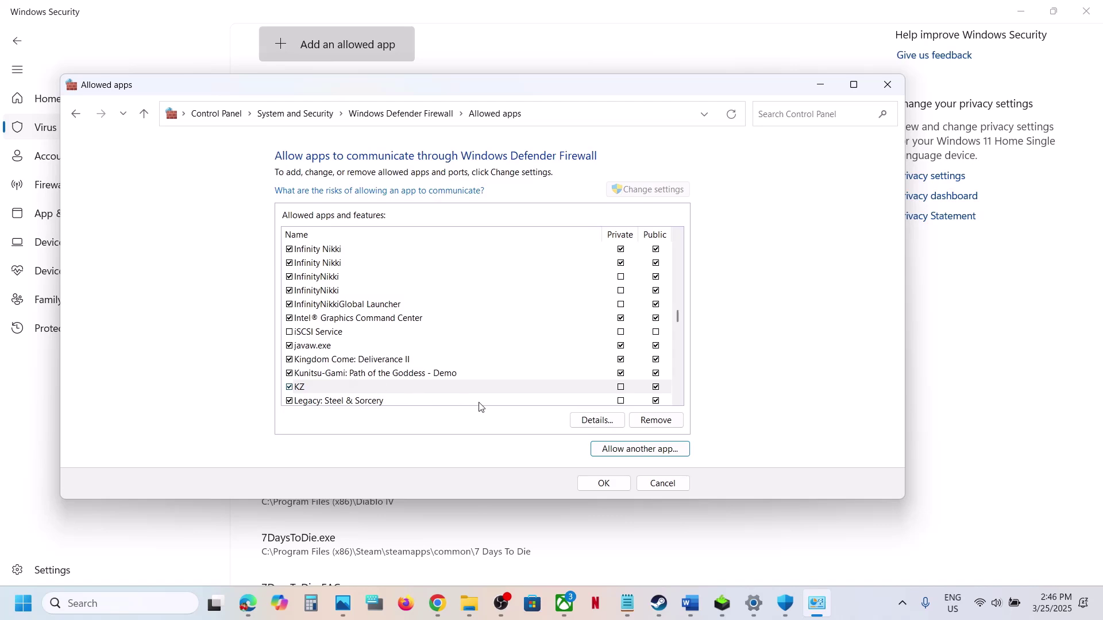
- Close the Allowed apps, Windows Security and Settings windows to return to Steam
{"action": "left_click", "coordinate": [888, 84]}
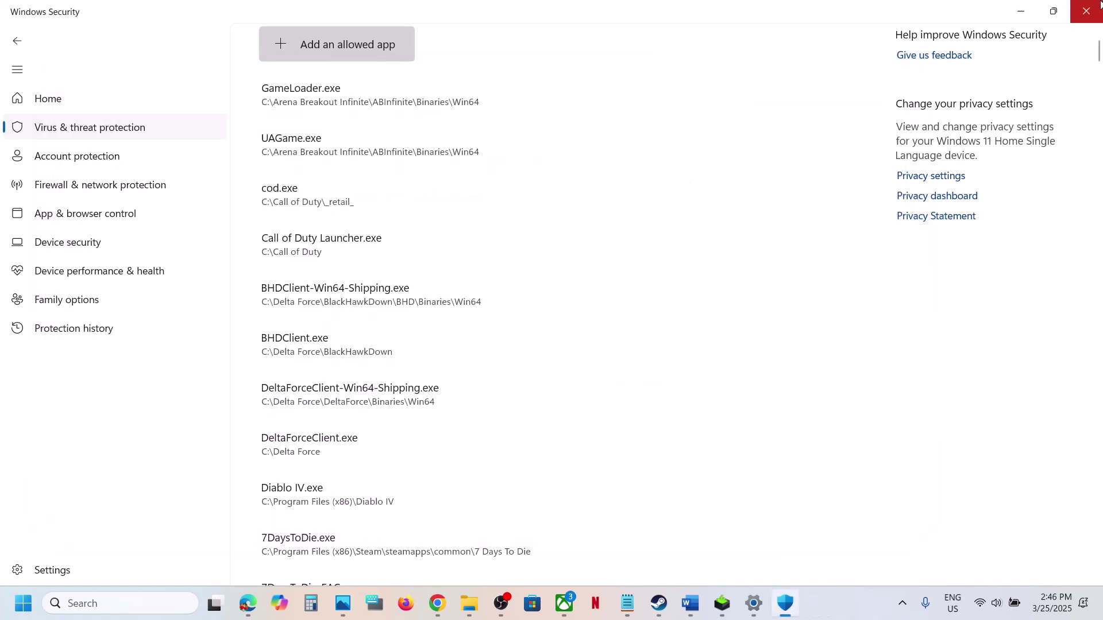
{"action": "left_click", "coordinate": [1089, 9]}
{"action": "left_click", "coordinate": [1091, 9]}
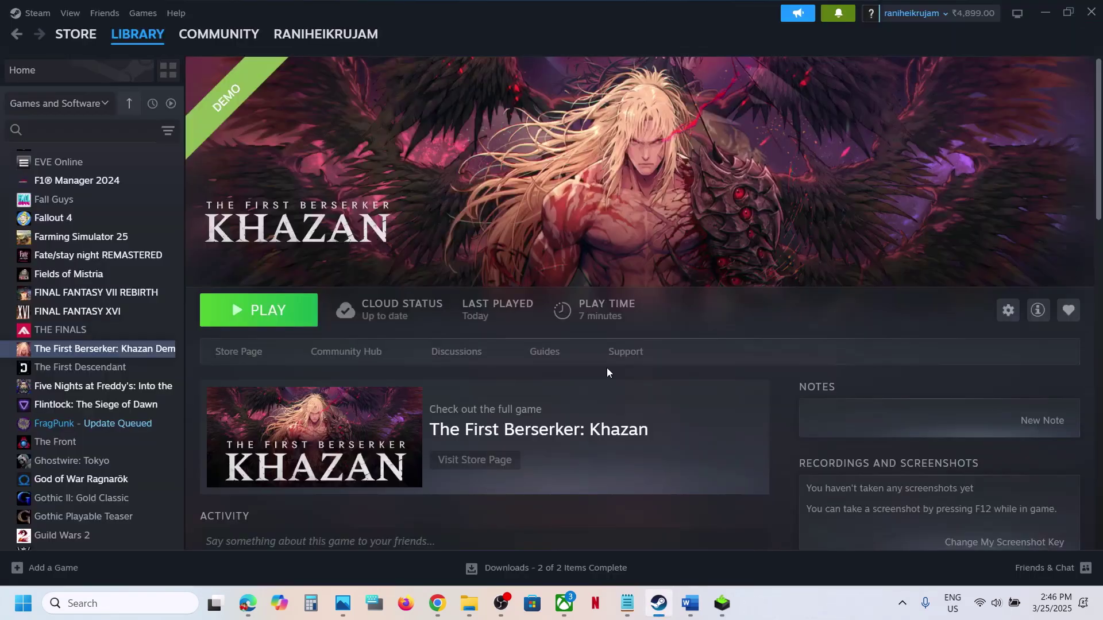
- Switch to the Word document and read Step 8 on clean graphics driver installation, including the NVIDIA and AMD links
{"action": "left_click", "coordinate": [690, 604]}
{"action": "scroll", "coordinate": [434, 438], "scroll_direction": "down", "scroll_amount": 5}
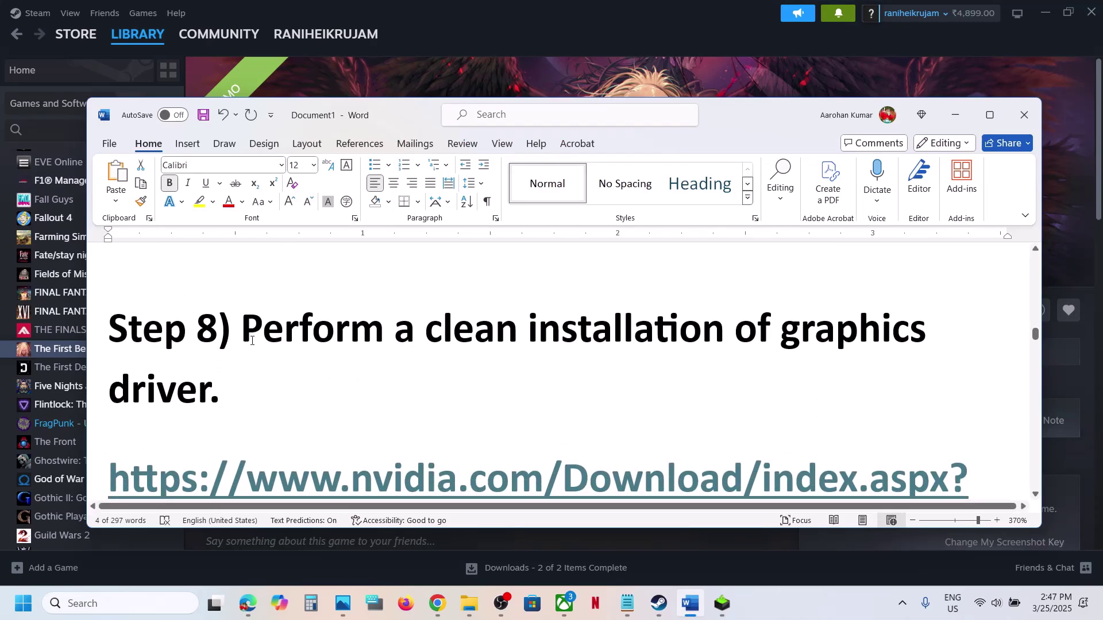
{"action": "left_click_drag", "start_coordinate": [247, 336], "coordinate": [322, 396]}
{"action": "scroll", "coordinate": [345, 397], "scroll_direction": "down", "scroll_amount": 2}
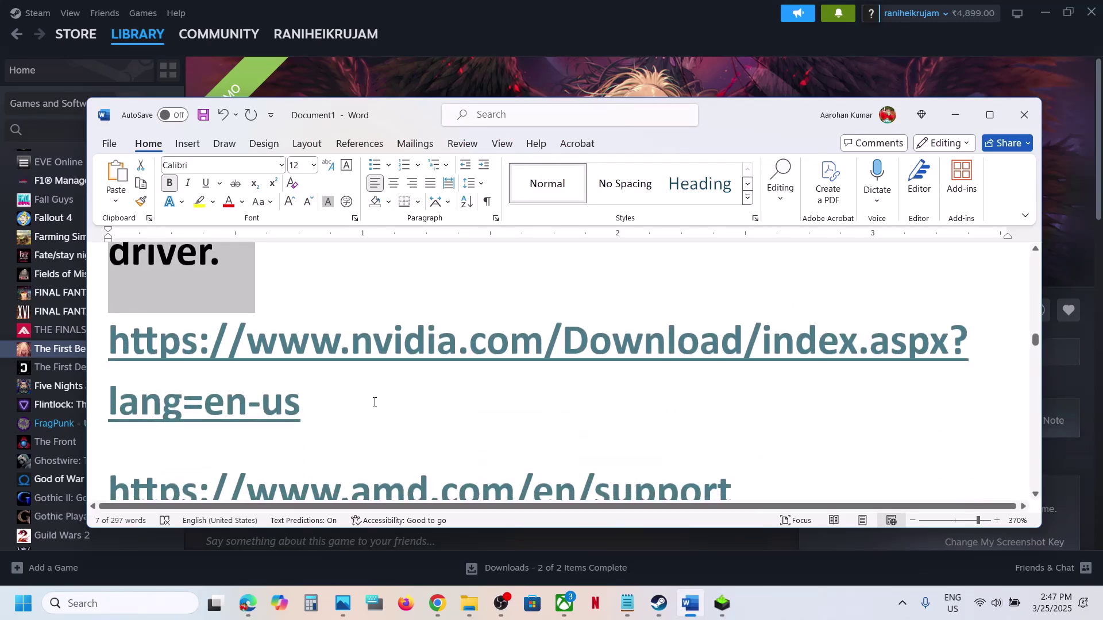
{"action": "triple_click", "coordinate": [163, 367]}
{"action": "scroll", "coordinate": [164, 367], "scroll_direction": "down", "scroll_amount": 3}
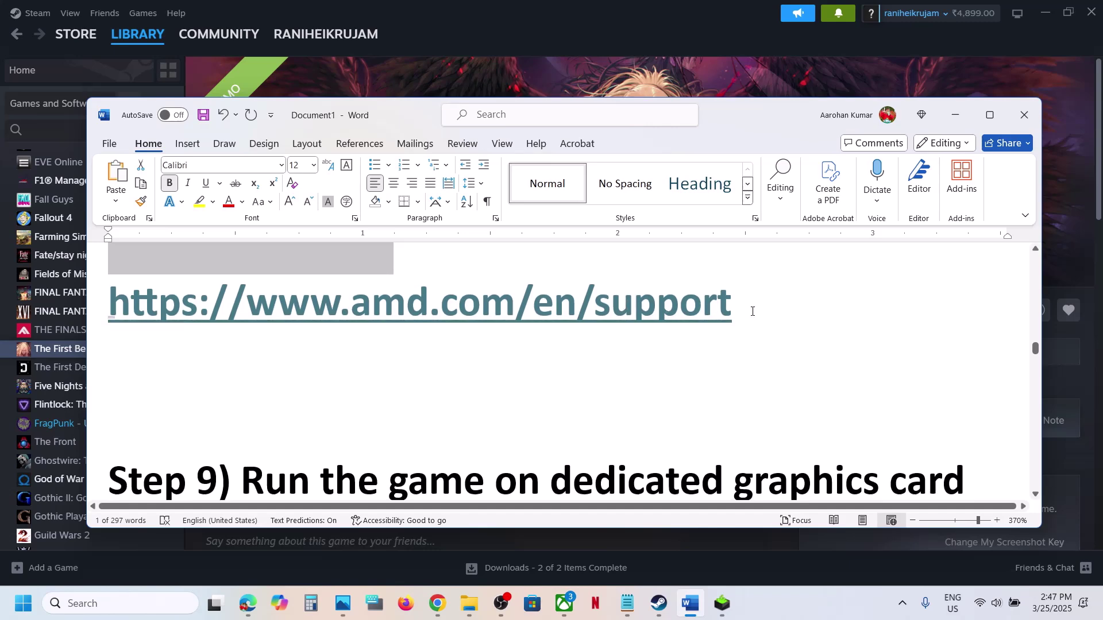
{"action": "triple_click", "coordinate": [194, 308]}
{"action": "scroll", "coordinate": [320, 387], "scroll_direction": "up", "scroll_amount": 3}
{"action": "scroll", "coordinate": [300, 389], "scroll_direction": "down", "scroll_amount": 2}
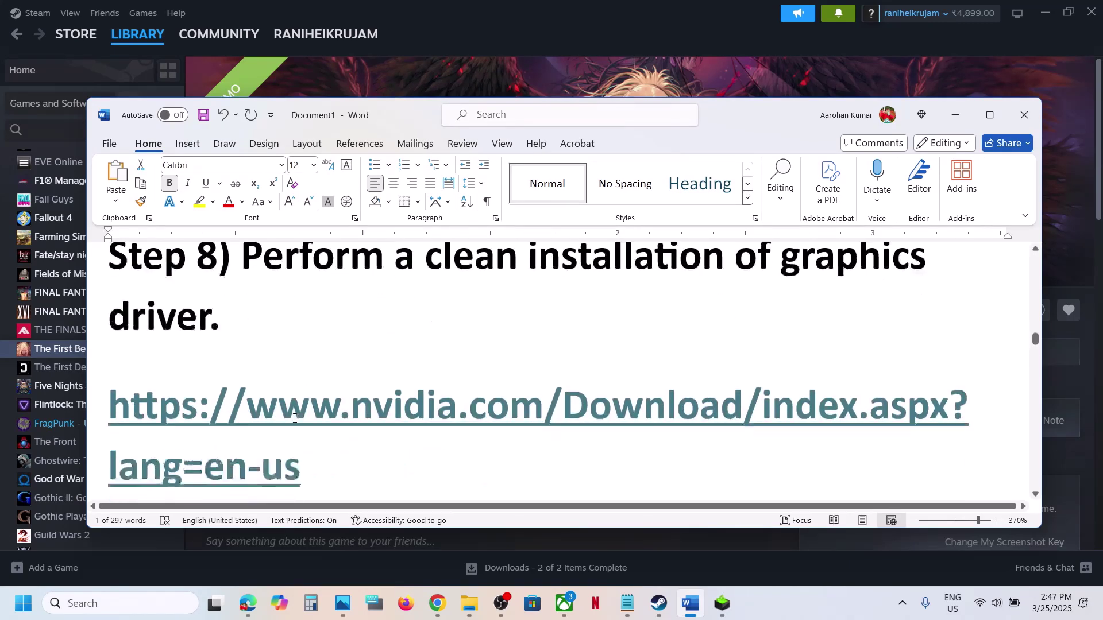
{"action": "triple_click", "coordinate": [301, 389]}
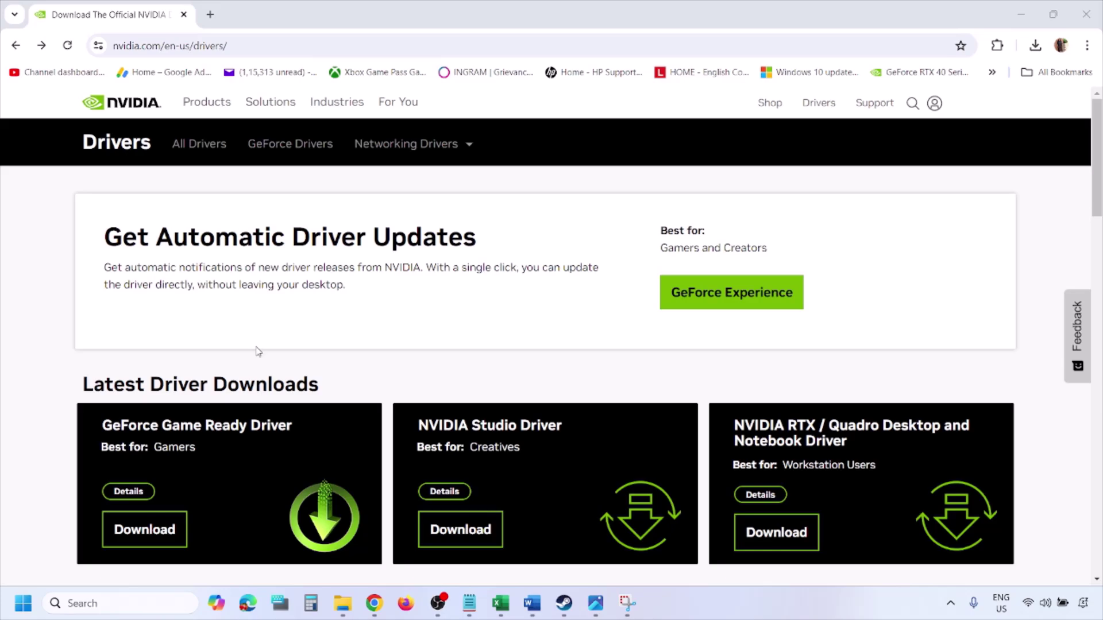
- Search NVIDIA's manual driver finder for the GeForce RTX 3050 Laptop GPU with Windows 11 as the operating system
{"action": "scroll", "coordinate": [258, 352], "scroll_direction": "down", "scroll_amount": 8}
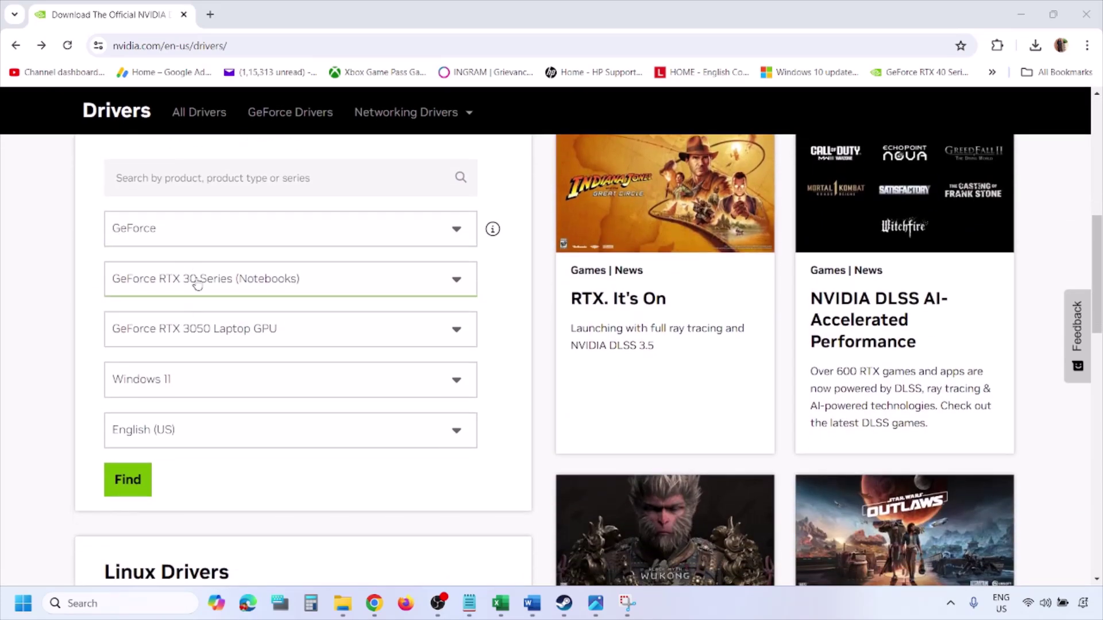
{"action": "left_click", "coordinate": [182, 383]}
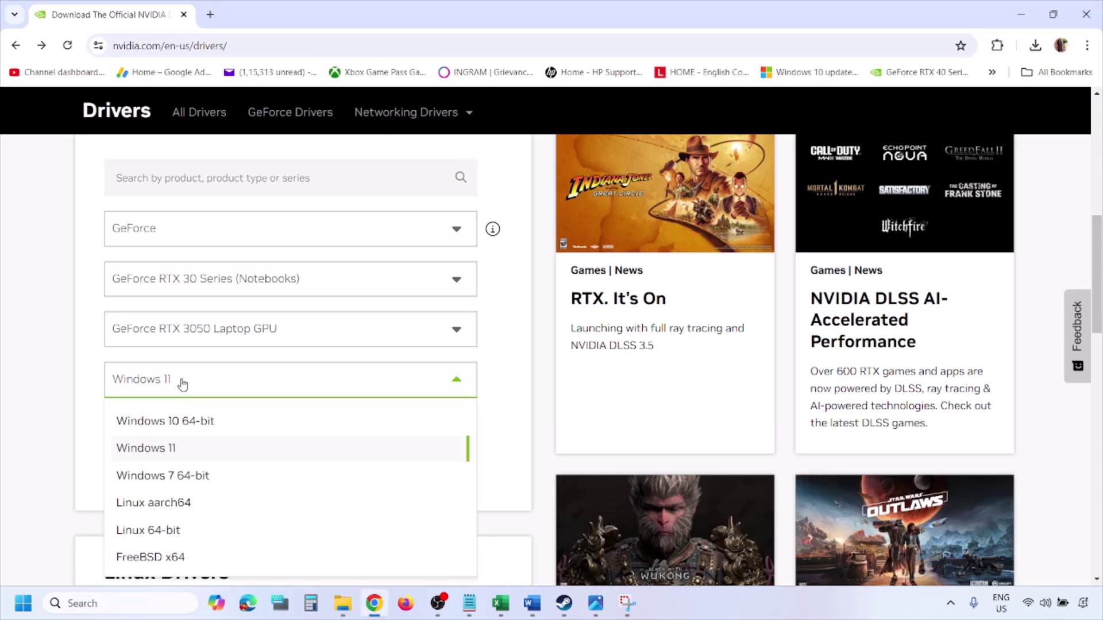
{"action": "left_click", "coordinate": [160, 448]}
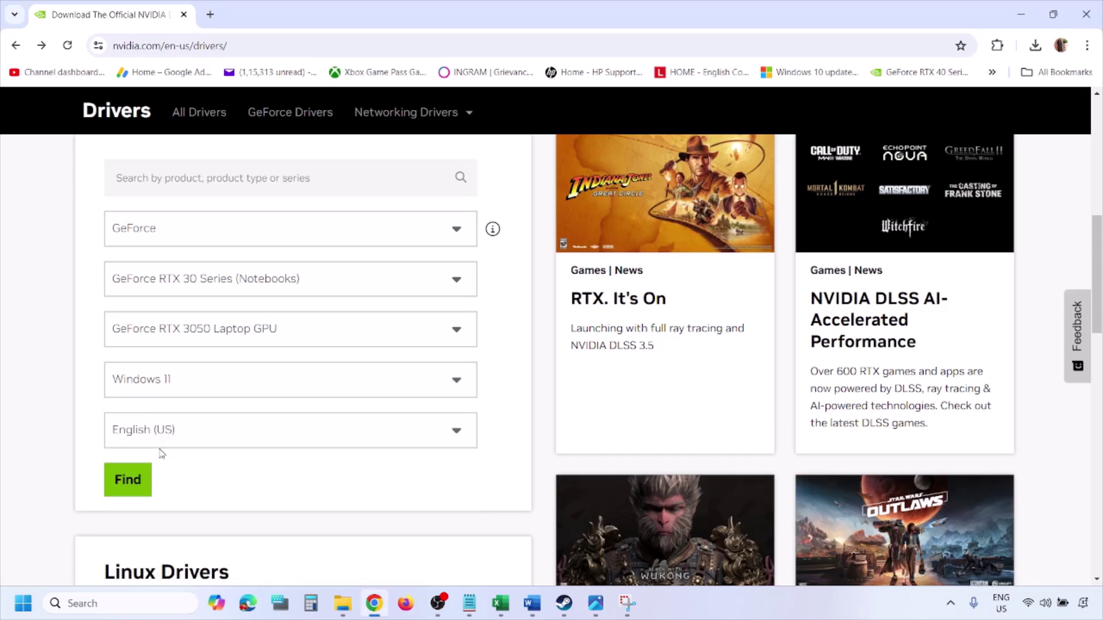
{"action": "left_click", "coordinate": [129, 481]}
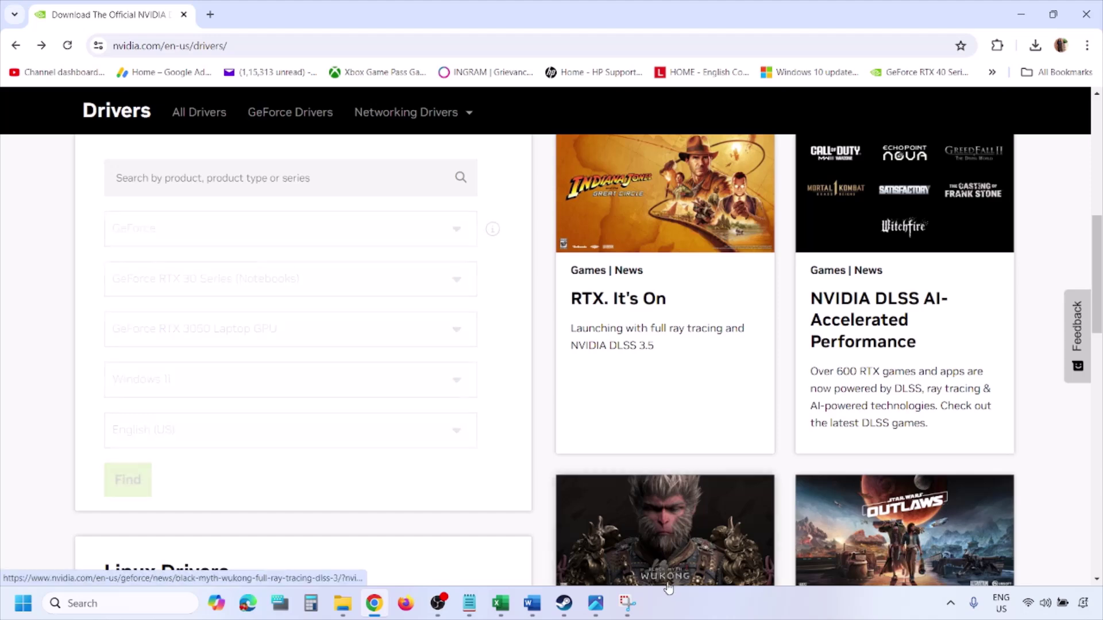
- Review the saved images 1.png to 5.png covering the Game Ready Driver download, custom installation and clean installation option
{"action": "left_click", "coordinate": [596, 603]}
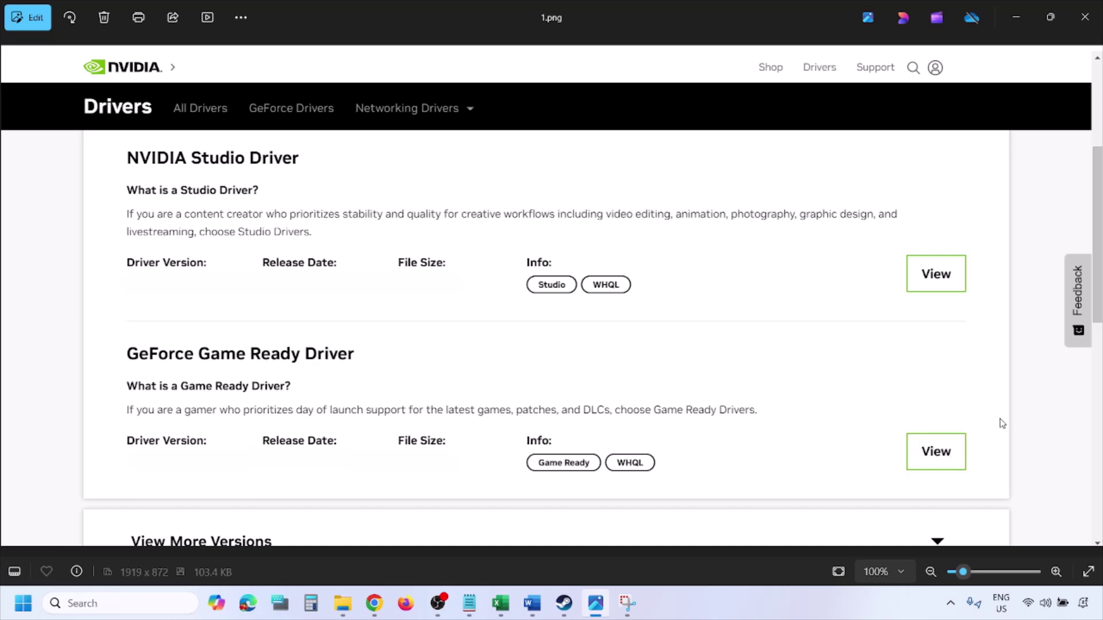
{"action": "key", "text": "Right"}
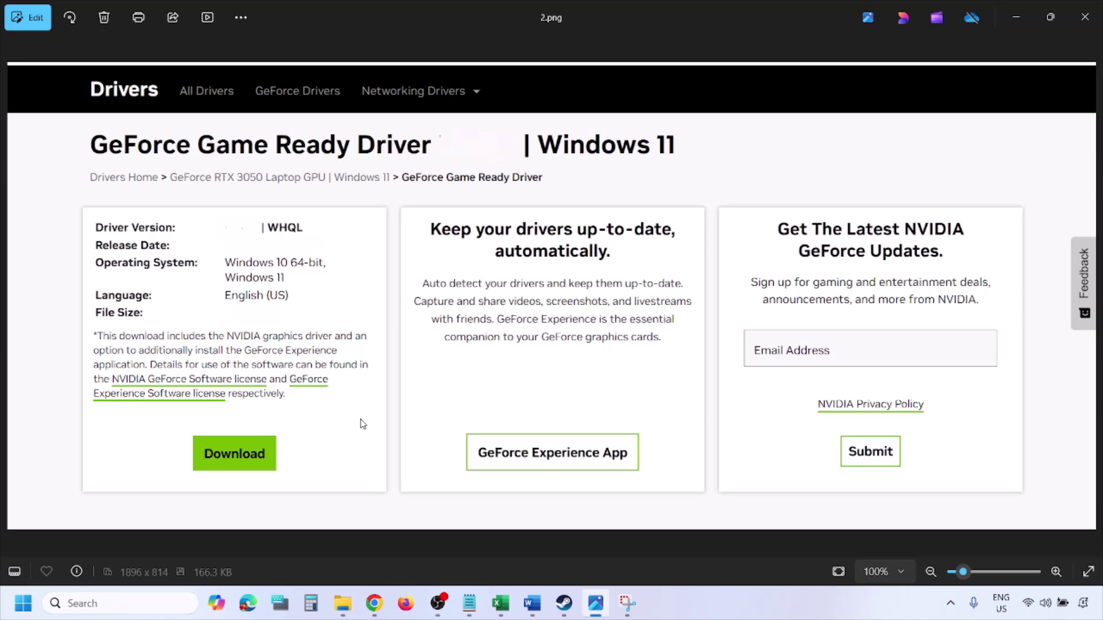
{"action": "key", "text": "Right"}
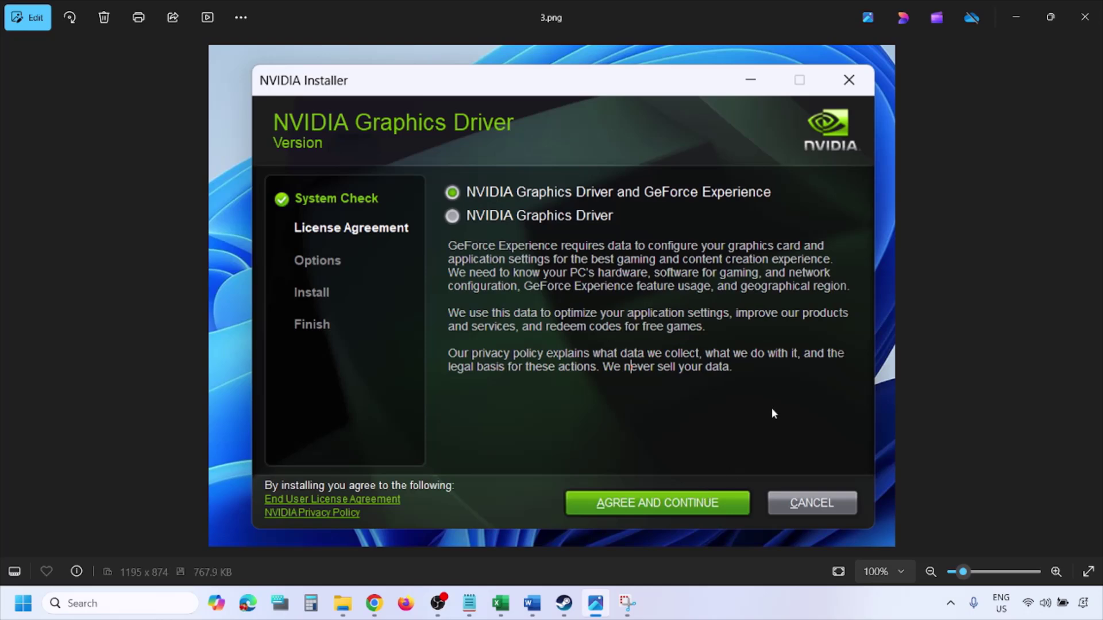
{"action": "key", "text": "Right"}
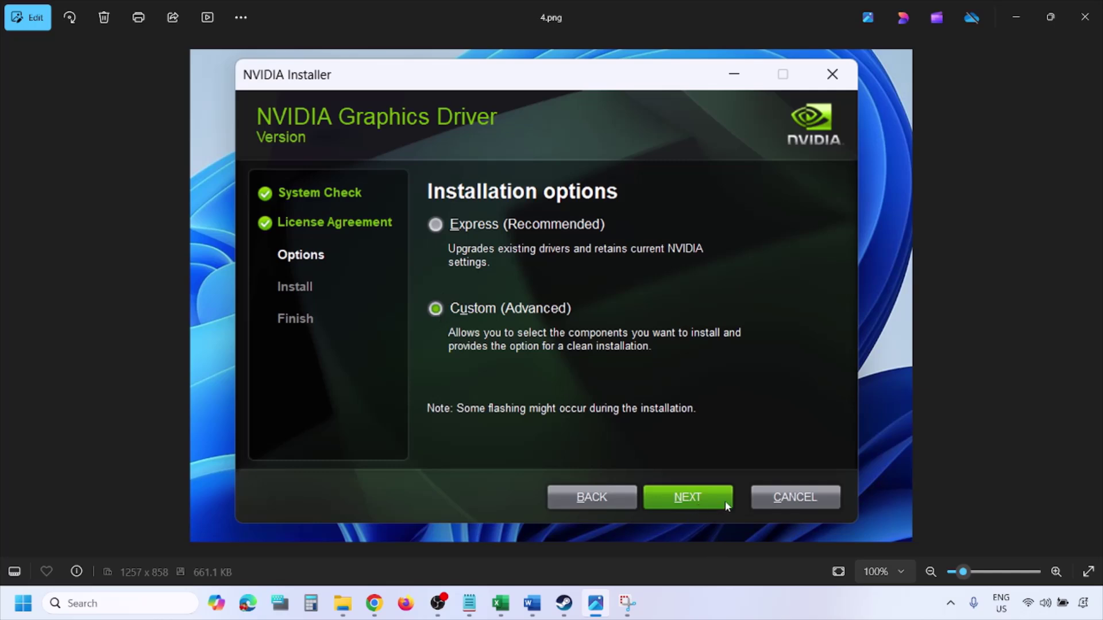
{"action": "key", "text": "Right"}
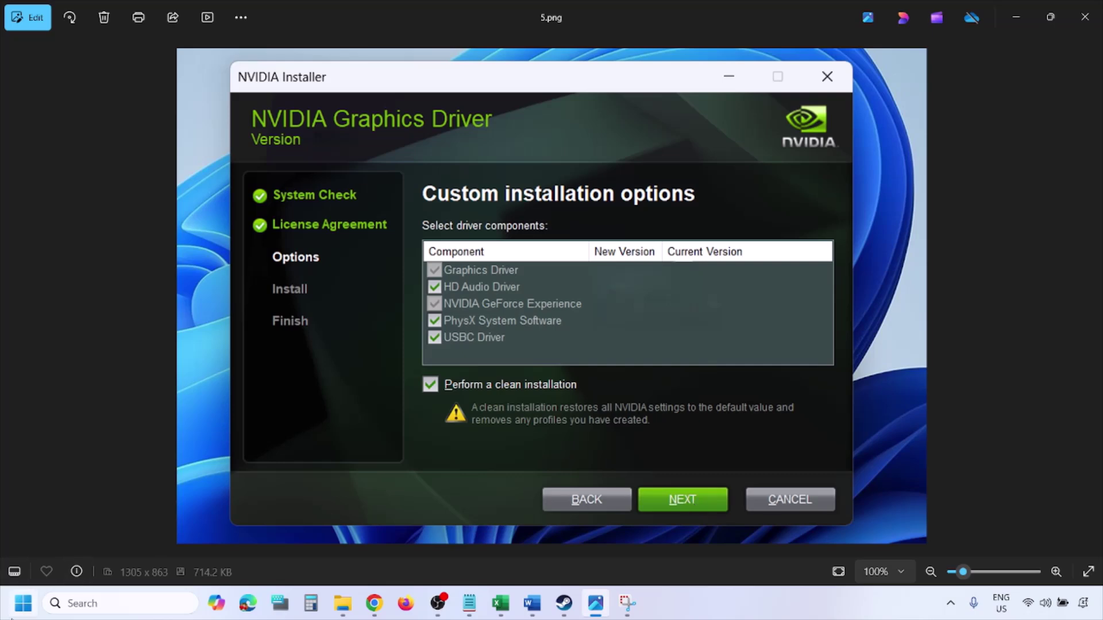
- Bring up the computer's power options containing Restart and return to Steam
{"action": "key", "text": "super"}
{"action": "left_click", "coordinate": [418, 555]}
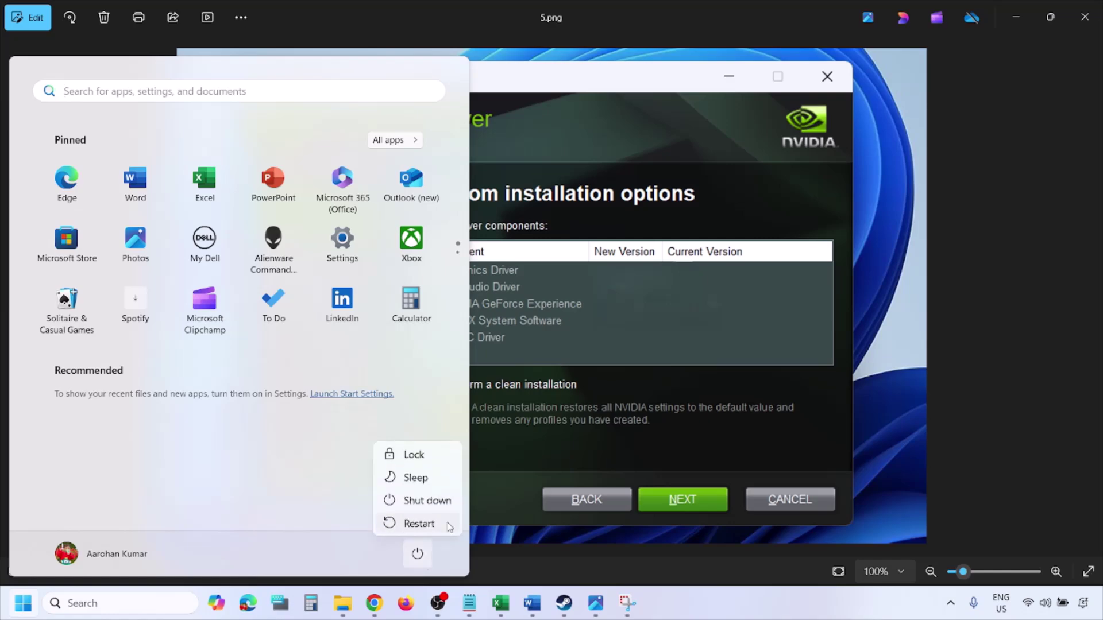
{"action": "left_click", "coordinate": [750, 617]}
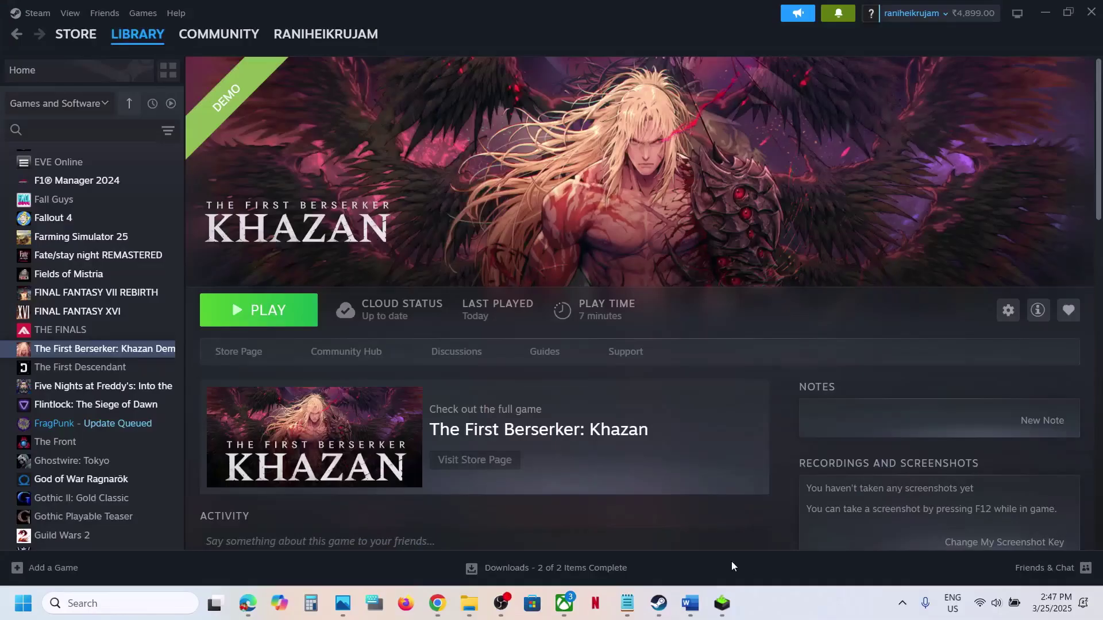
- Switch to Word, go to Step 9 about the dedicated graphics card and copy the word "graphics"
{"action": "left_click", "coordinate": [690, 603]}
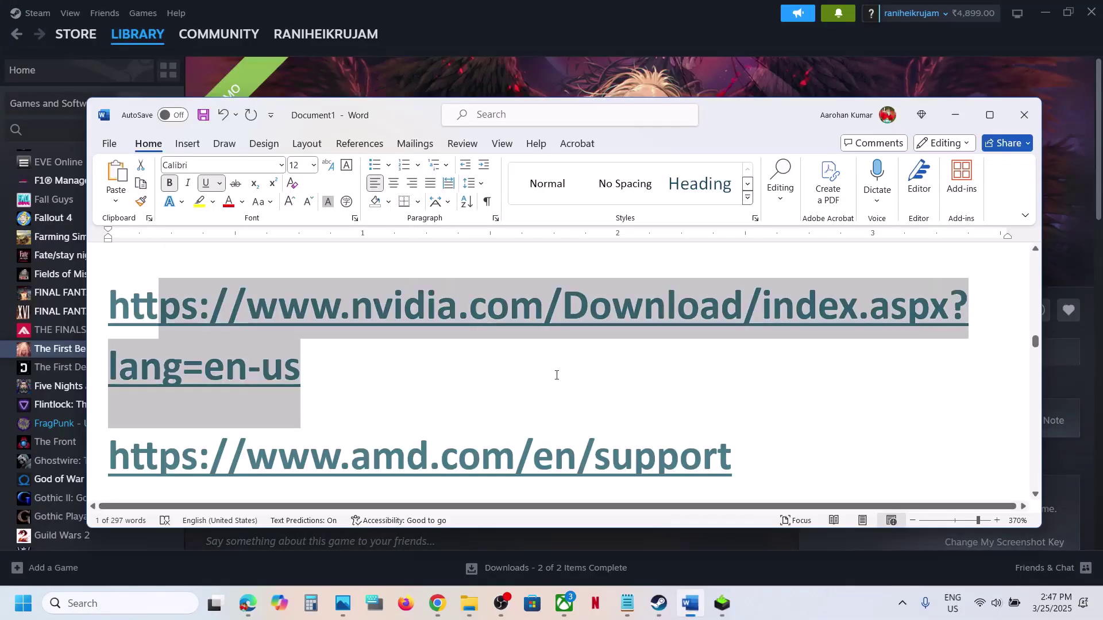
{"action": "scroll", "coordinate": [473, 315], "scroll_direction": "down", "scroll_amount": 5}
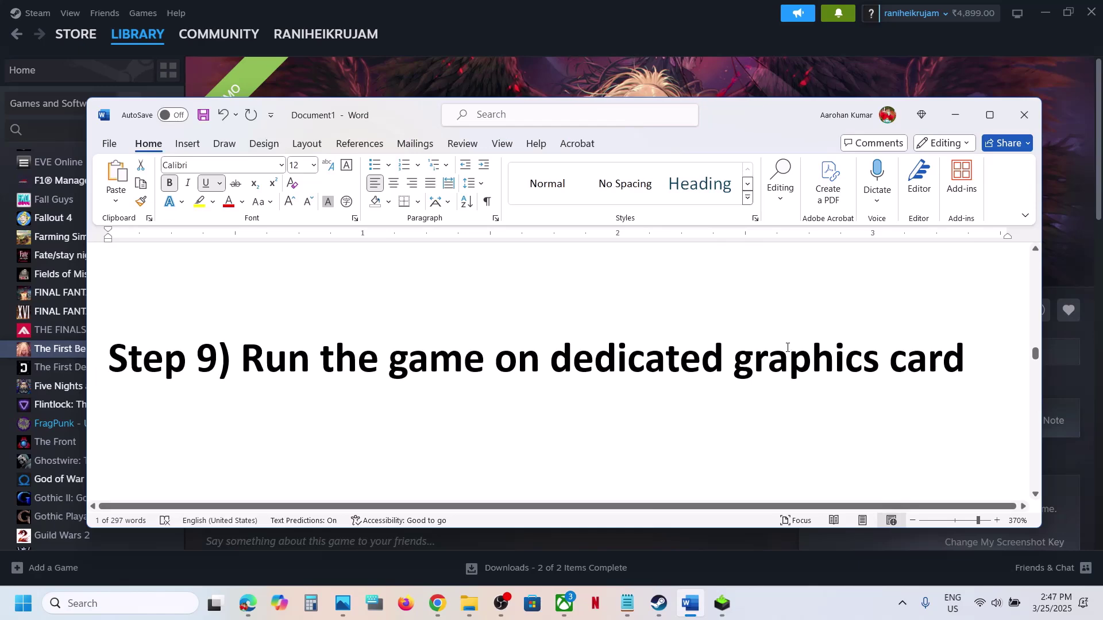
{"action": "double_click", "coordinate": [787, 347]}
{"action": "key", "text": "ctrl+c"}
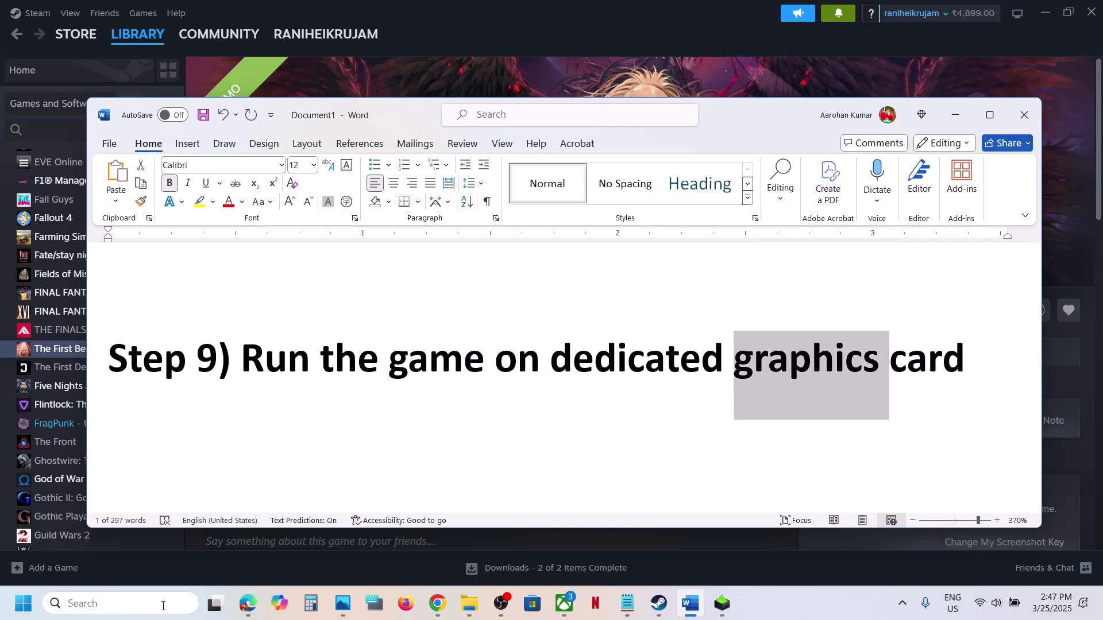
- Search Windows for the copied word and open the Graphics settings page
{"action": "left_click", "coordinate": [115, 603]}
{"action": "key", "text": "ctrl+v"}
{"action": "left_click", "coordinate": [184, 164]}
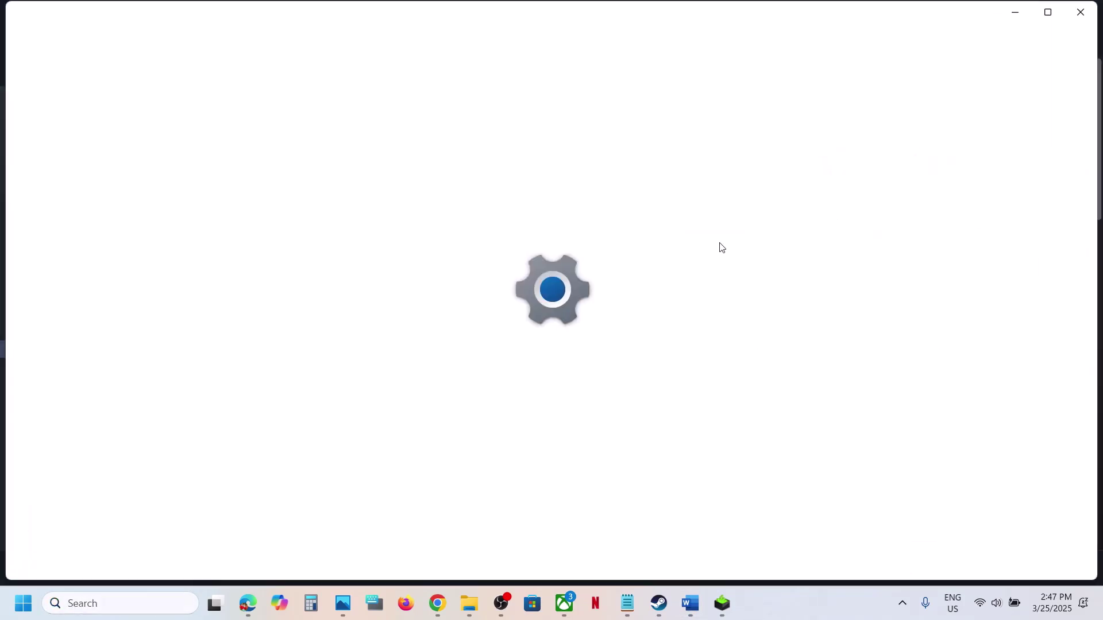
- Add BBQ-Win64-Shipping from The First Berserker Khazan Demo's BBQ\Binaries\Win64 folder to the Graphics app list
{"action": "left_click", "coordinate": [818, 395]}
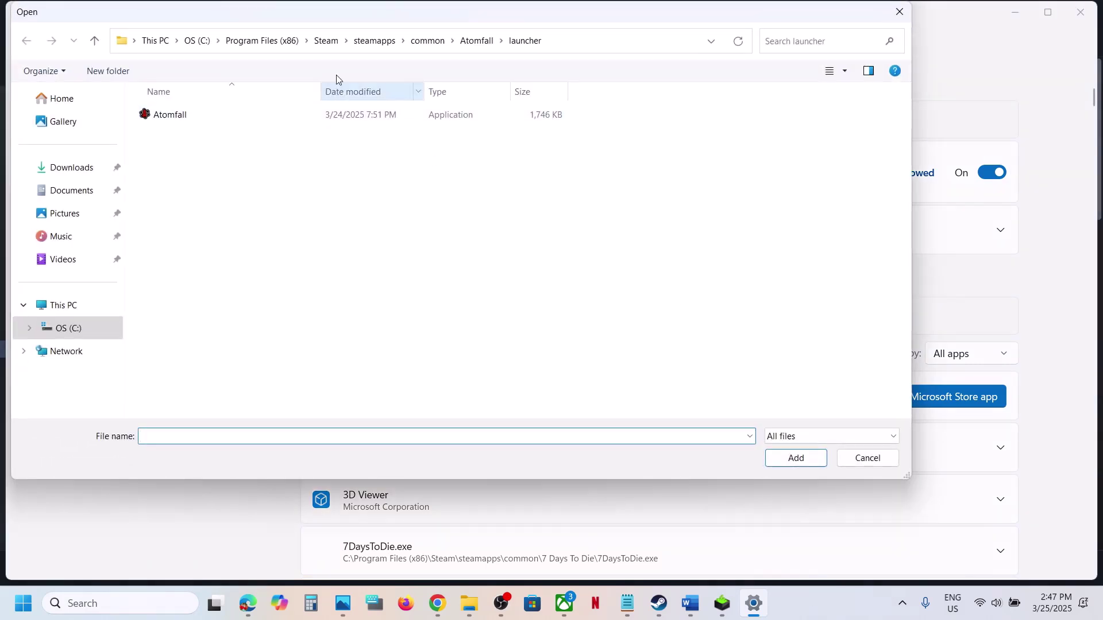
{"action": "left_click", "coordinate": [427, 40]}
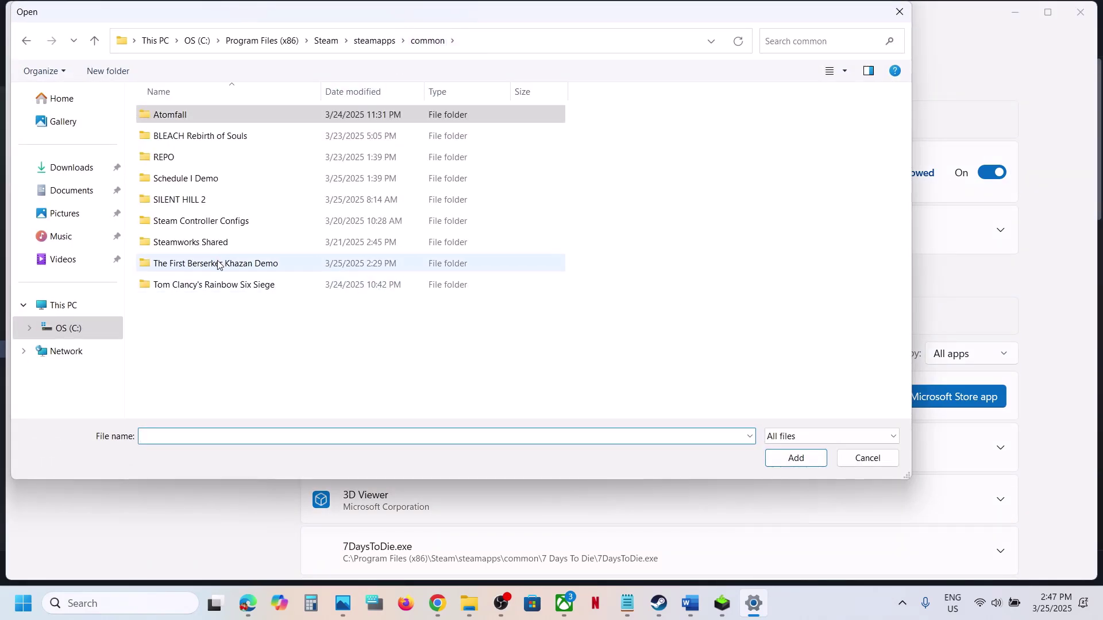
{"action": "double_click", "coordinate": [219, 262]}
{"action": "double_click", "coordinate": [197, 114]}
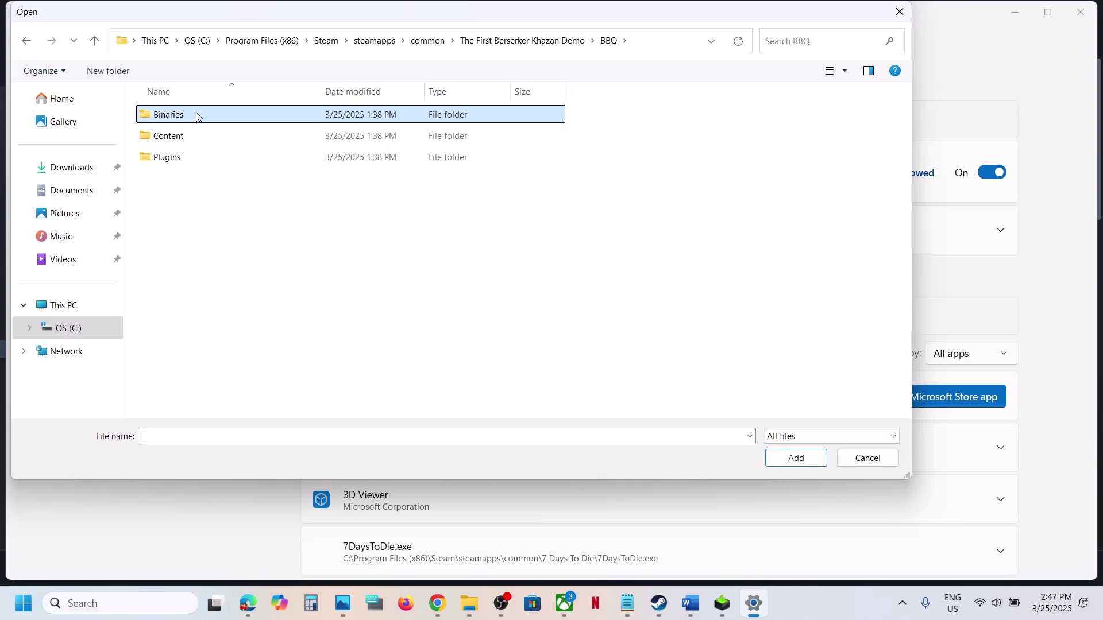
{"action": "double_click", "coordinate": [197, 114]}
{"action": "double_click", "coordinate": [197, 114]}
{"action": "left_click", "coordinate": [246, 122]}
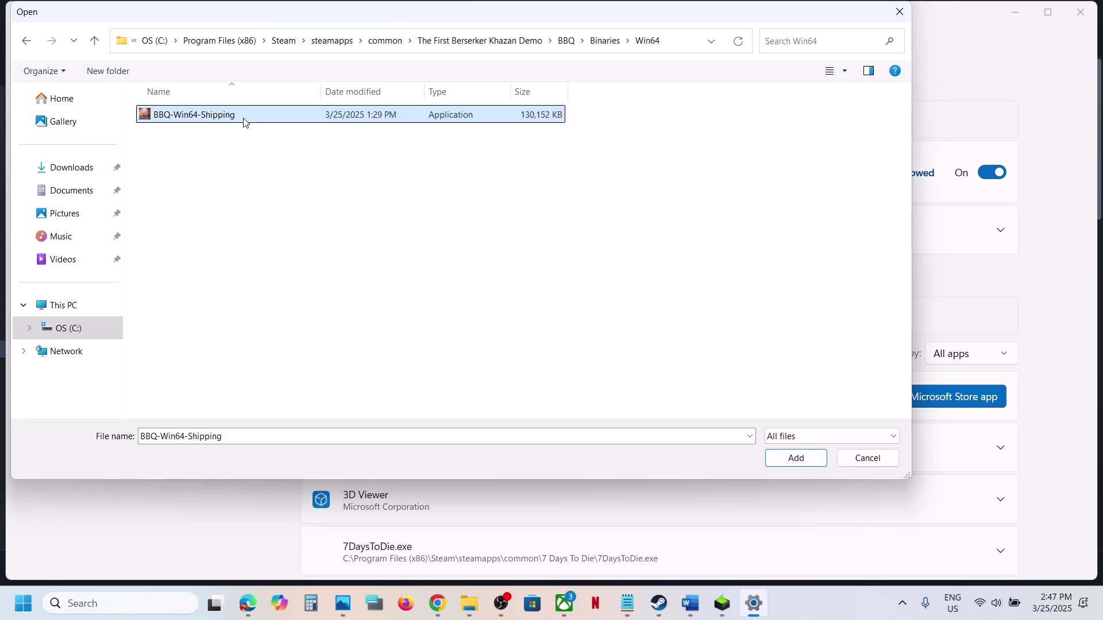
{"action": "left_click", "coordinate": [785, 463]}
- Find KZ in the Graphics app list and set its GPU preference to High Performance (NVIDIA GeForce RTX 3050 Laptop GPU)
{"action": "scroll", "coordinate": [541, 462], "scroll_direction": "down", "scroll_amount": 3}
{"action": "scroll", "coordinate": [542, 464], "scroll_direction": "down", "scroll_amount": 10}
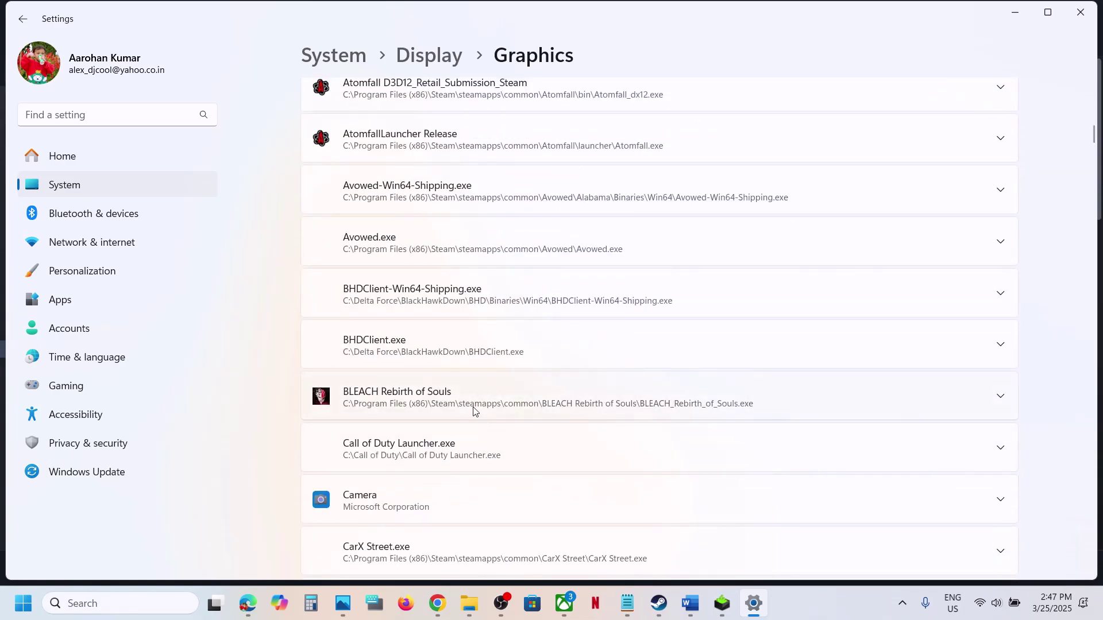
{"action": "scroll", "coordinate": [482, 422], "scroll_direction": "down", "scroll_amount": 8}
{"action": "scroll", "coordinate": [474, 411], "scroll_direction": "up", "scroll_amount": 15}
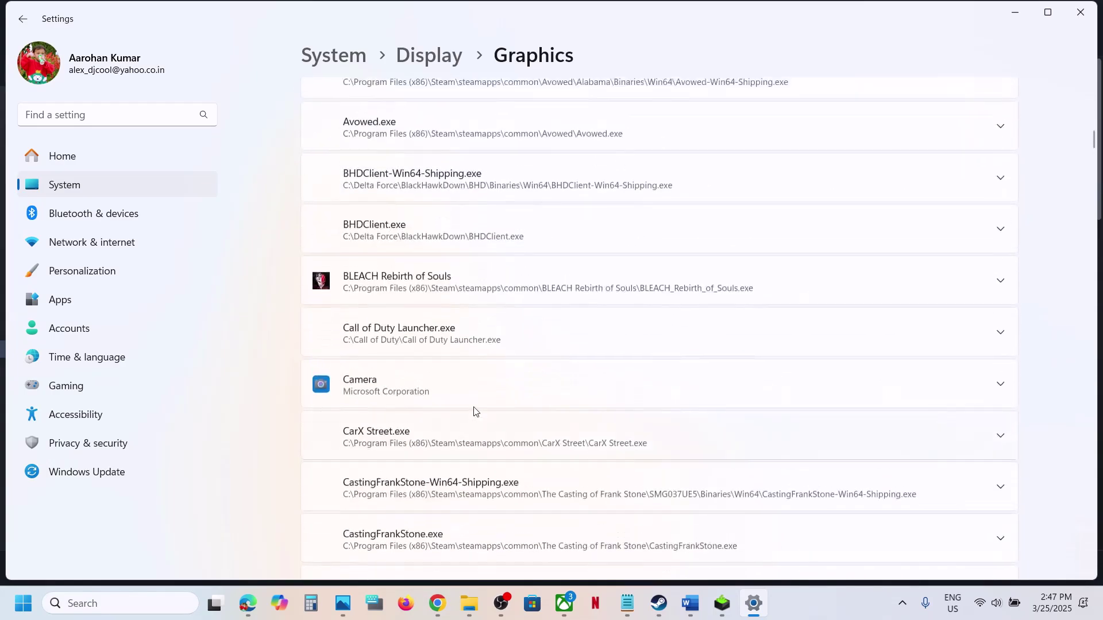
{"action": "scroll", "coordinate": [474, 412], "scroll_direction": "up", "scroll_amount": 4}
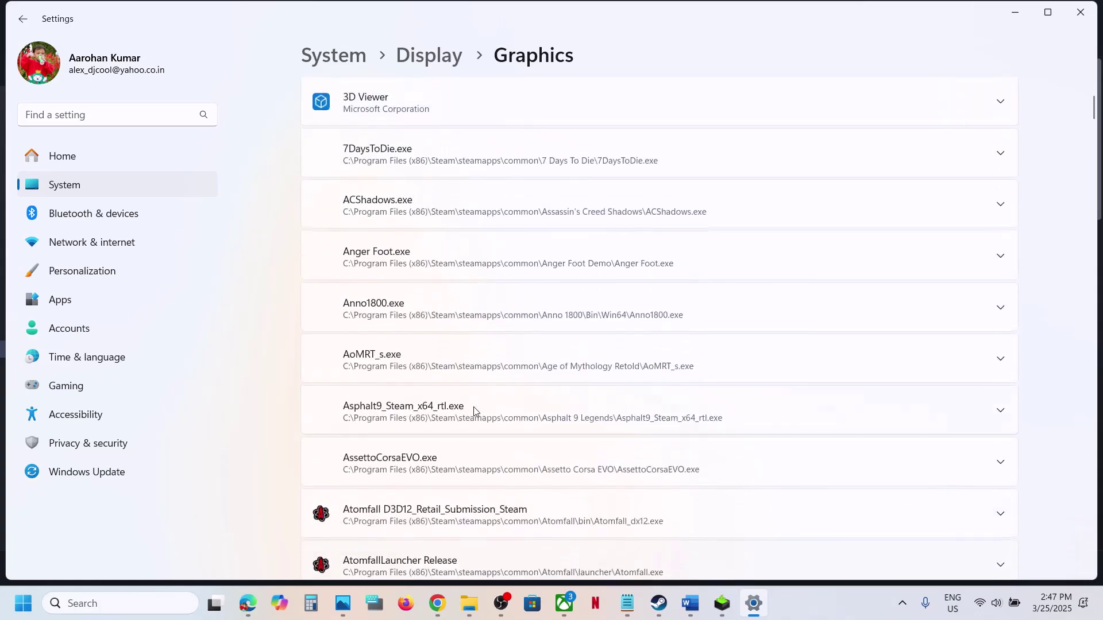
{"action": "scroll", "coordinate": [474, 412], "scroll_direction": "down", "scroll_amount": 13}
{"action": "scroll", "coordinate": [475, 412], "scroll_direction": "down", "scroll_amount": 20}
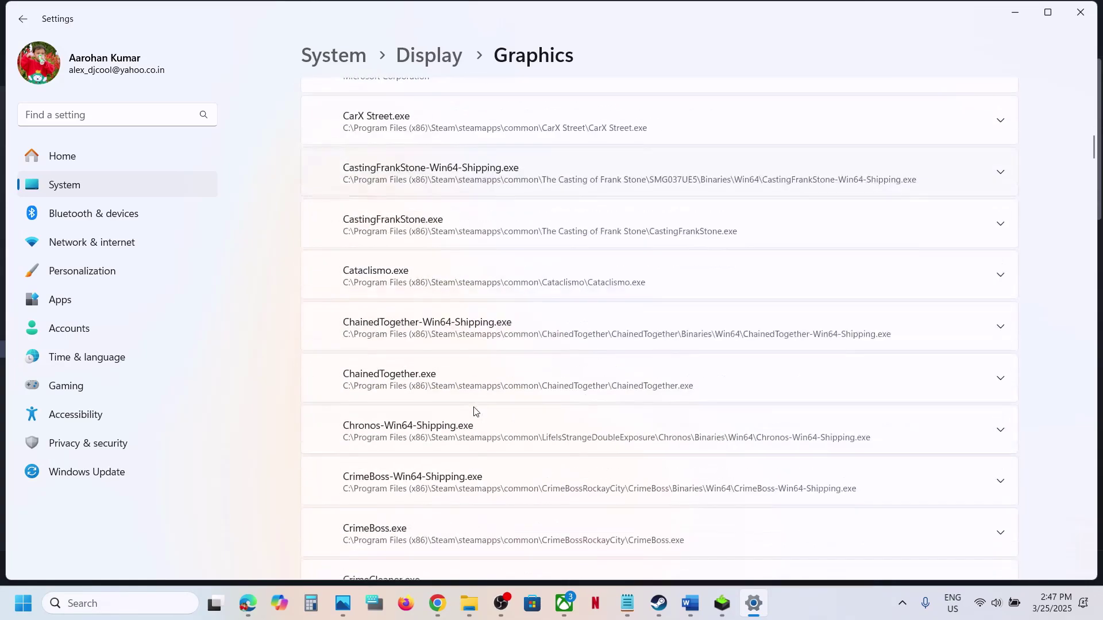
{"action": "scroll", "coordinate": [474, 411], "scroll_direction": "down", "scroll_amount": 4}
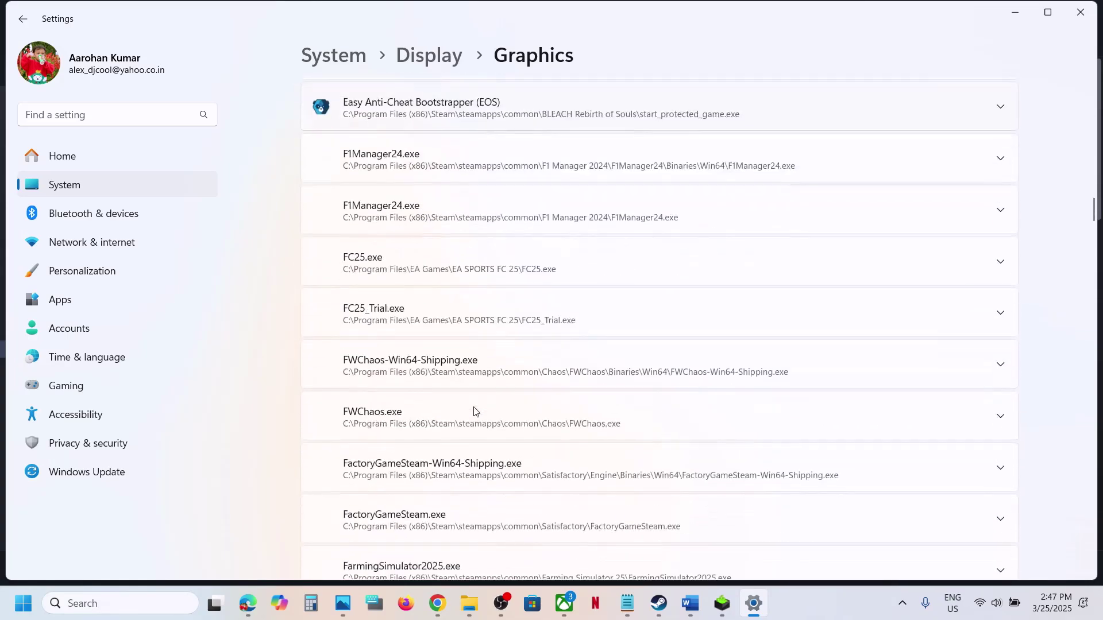
{"action": "scroll", "coordinate": [474, 411], "scroll_direction": "down", "scroll_amount": 20}
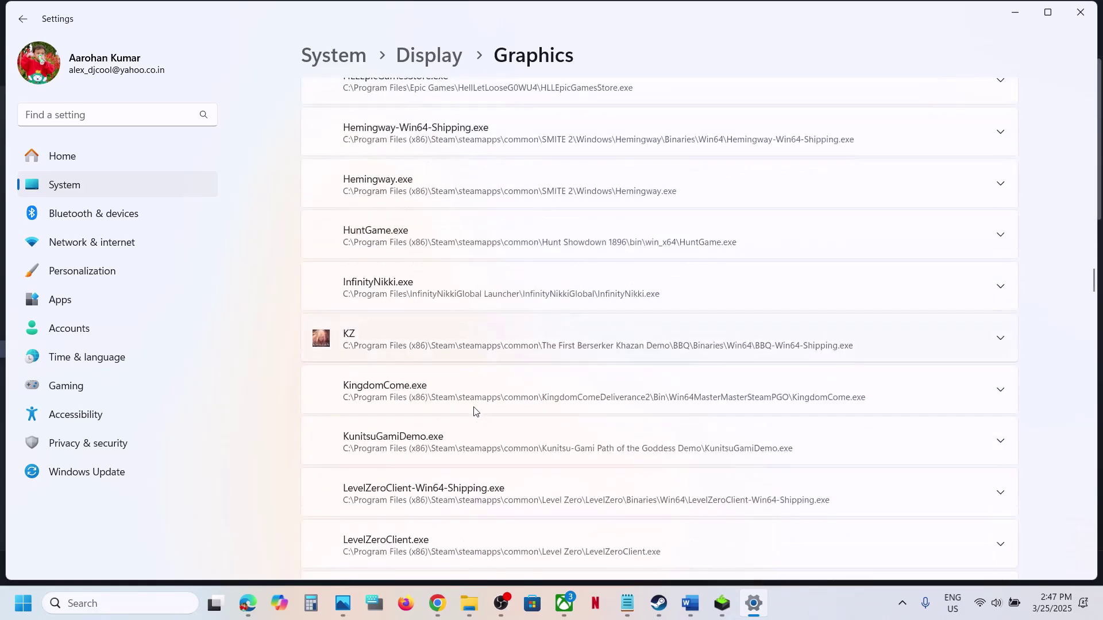
{"action": "left_click", "coordinate": [502, 339]}
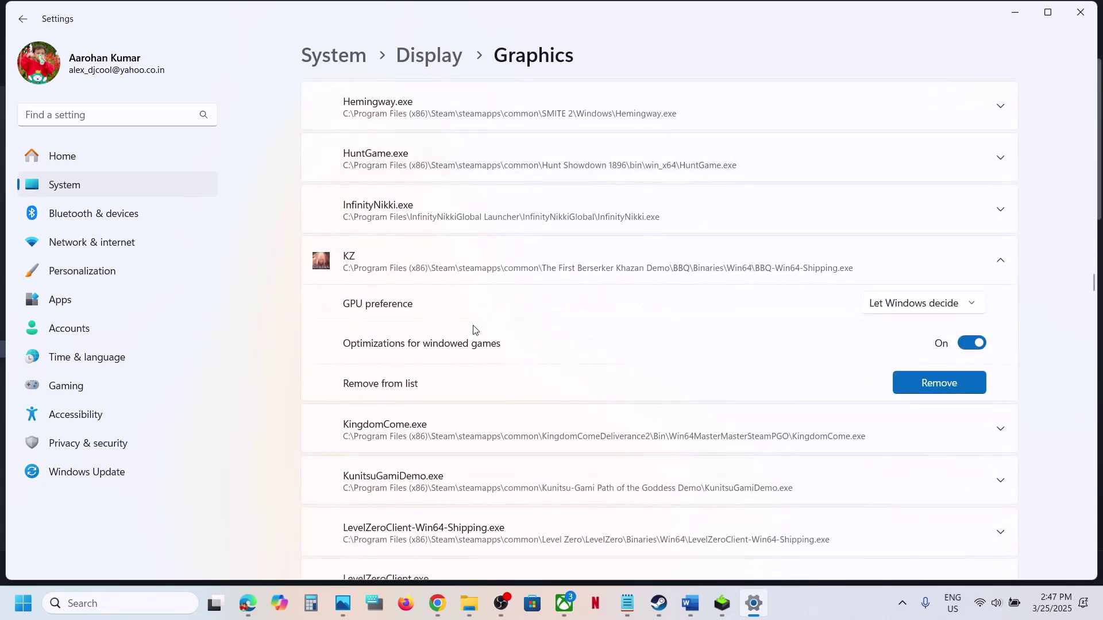
{"action": "left_click", "coordinate": [926, 306]}
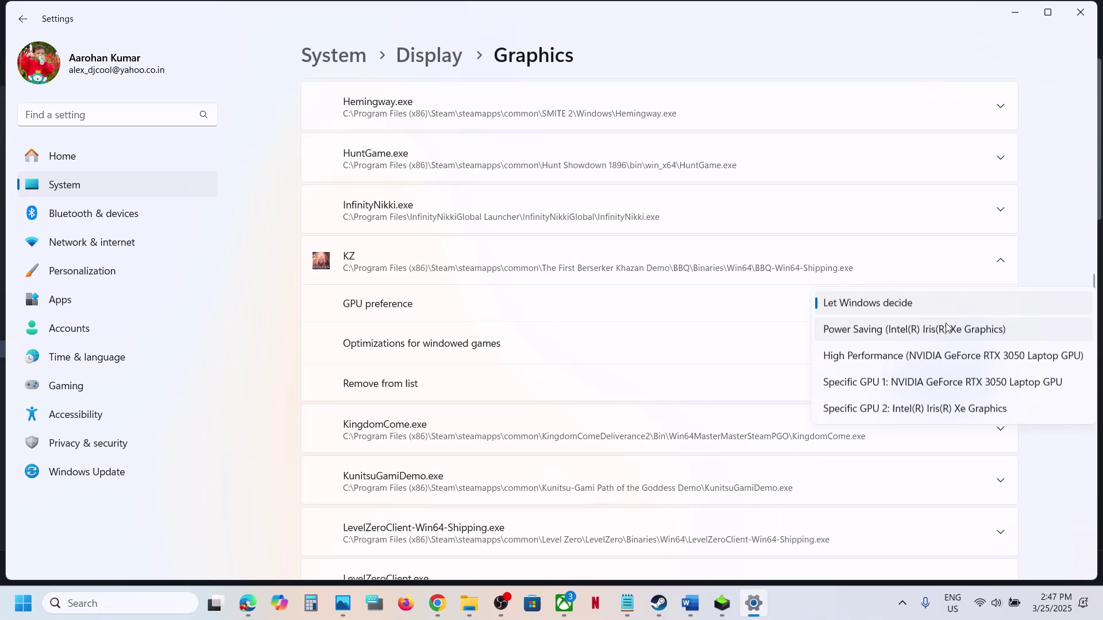
{"action": "left_click", "coordinate": [926, 356]}
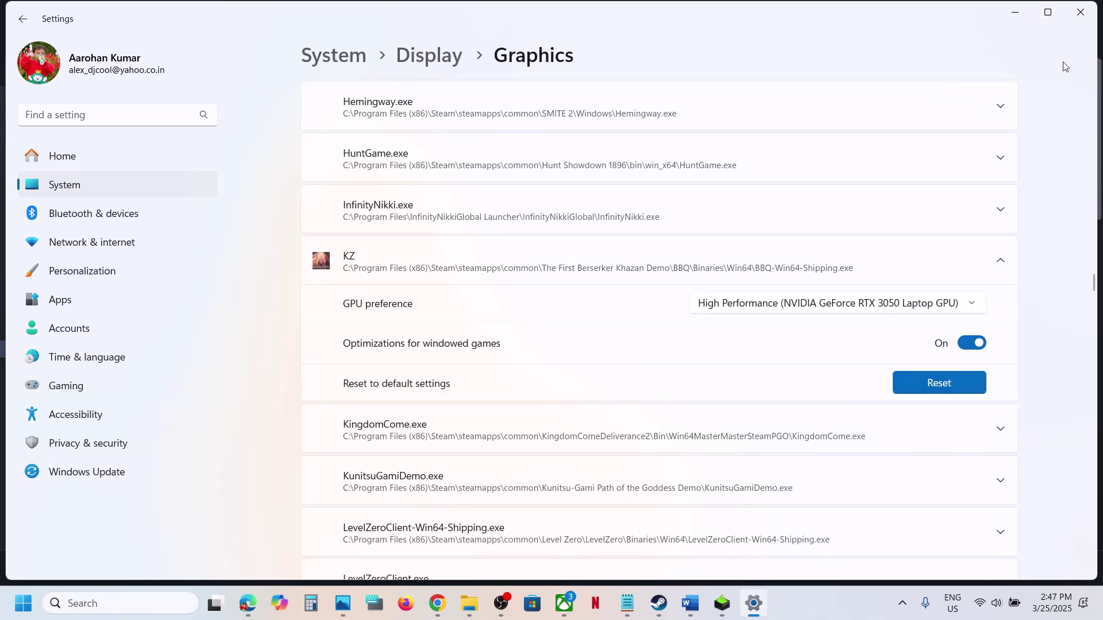
- Add the KZ application from The First Berserker Khazan Demo's main folder to the Graphics app list
{"action": "scroll", "coordinate": [902, 361], "scroll_direction": "up", "scroll_amount": 20}
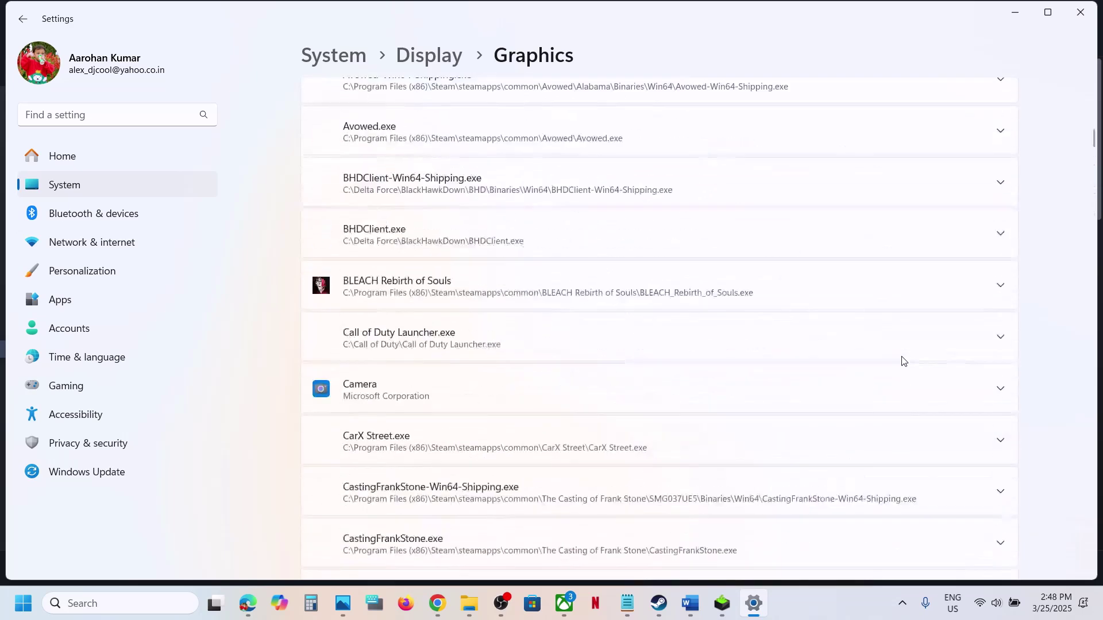
{"action": "left_click", "coordinate": [832, 239]}
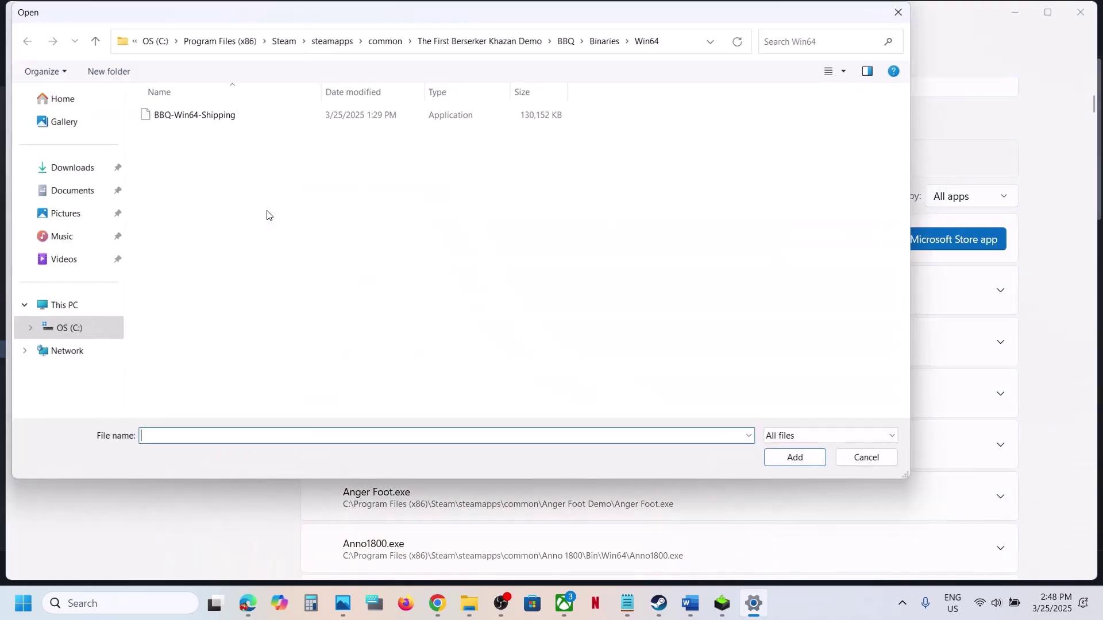
{"action": "left_click", "coordinate": [95, 41]}
{"action": "left_click", "coordinate": [95, 40]}
{"action": "left_click", "coordinate": [94, 41]}
{"action": "left_click", "coordinate": [166, 152]}
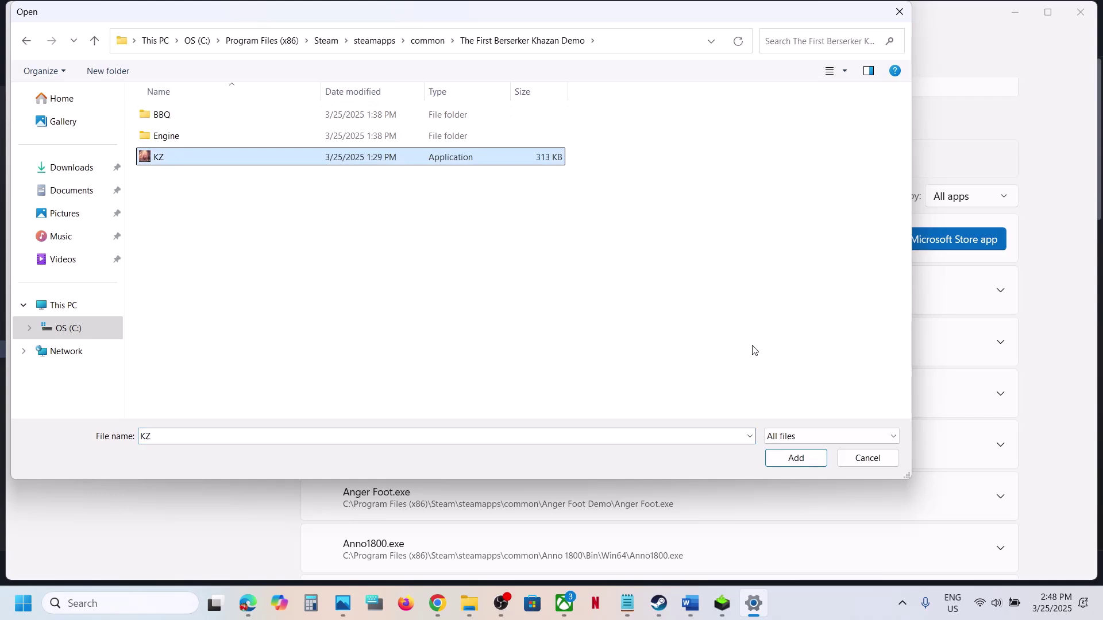
{"action": "left_click", "coordinate": [788, 458]}
- Set BootstrapPackagedGame's GPU preference to High Performance (NVIDIA GeForce RTX 3050 Laptop GPU) and close Settings
{"action": "scroll", "coordinate": [547, 389], "scroll_direction": "down", "scroll_amount": 10}
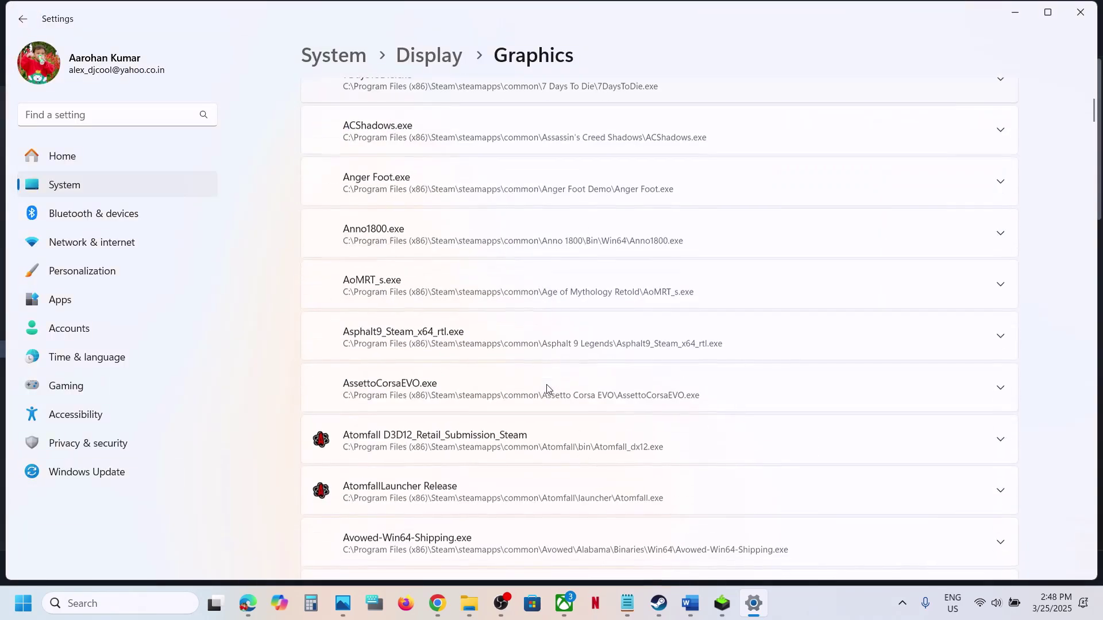
{"action": "left_click", "coordinate": [484, 368]}
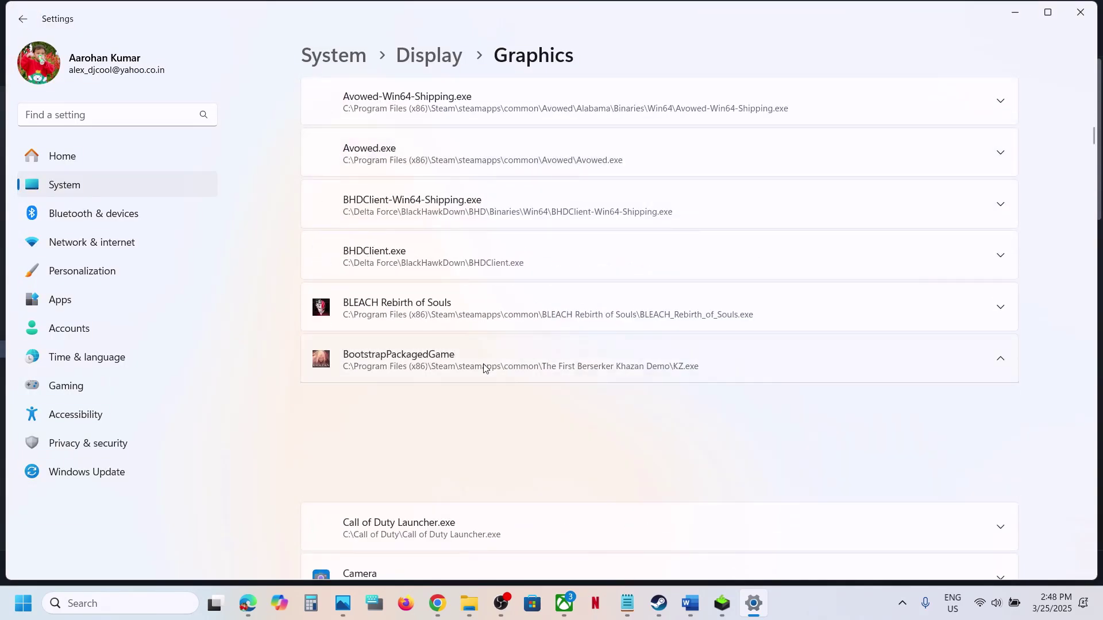
{"action": "left_click", "coordinate": [906, 401]}
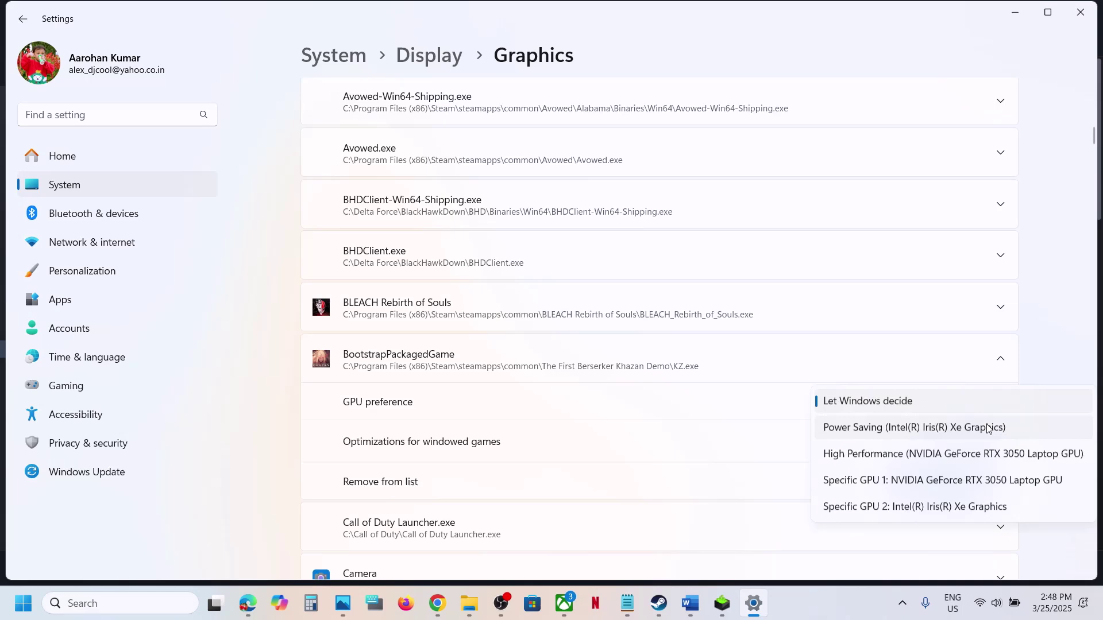
{"action": "left_click", "coordinate": [953, 454]}
{"action": "left_click", "coordinate": [1080, 13]}
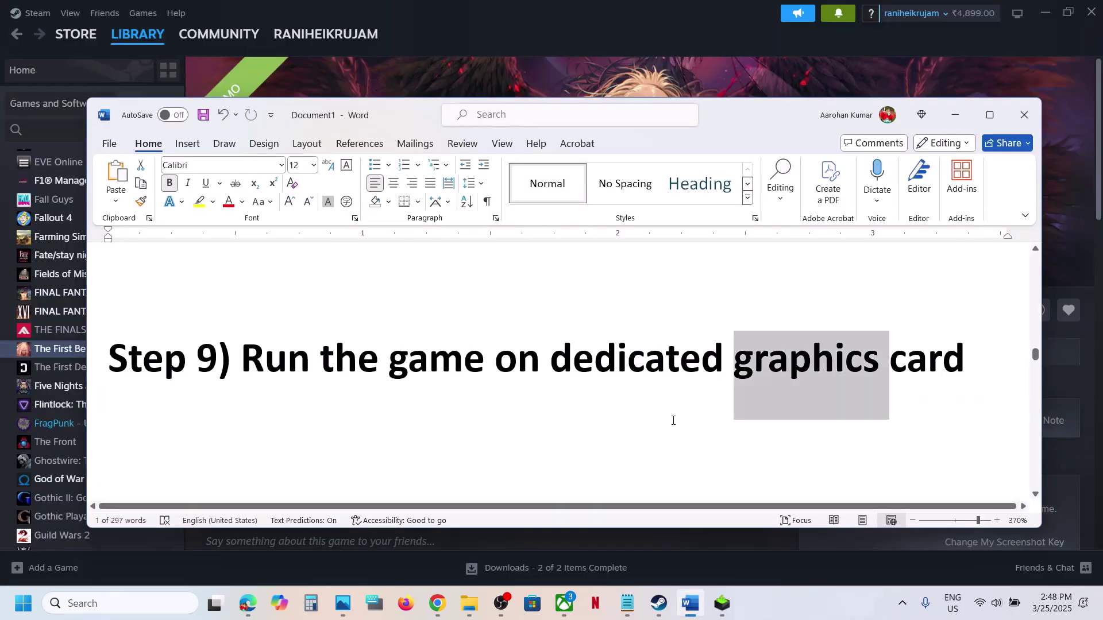
- Go to the step about updating Windows in the Word document and select "Update Windows to the latest version"
{"action": "scroll", "coordinate": [623, 385], "scroll_direction": "down", "scroll_amount": 3}
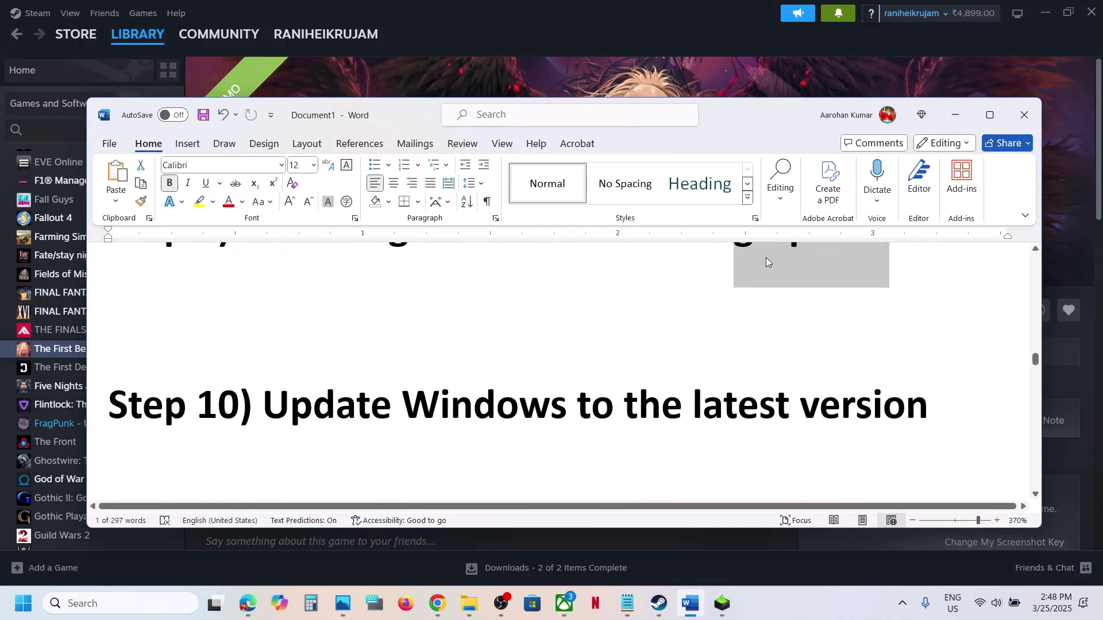
{"action": "left_click", "coordinate": [817, 95]}
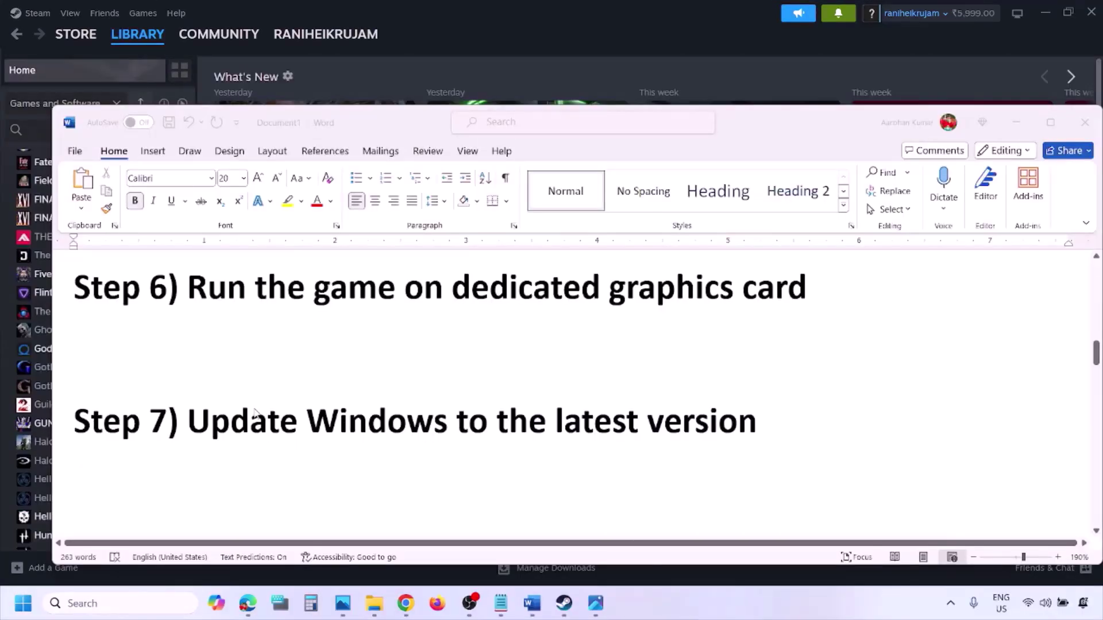
{"action": "left_click", "coordinate": [244, 410]}
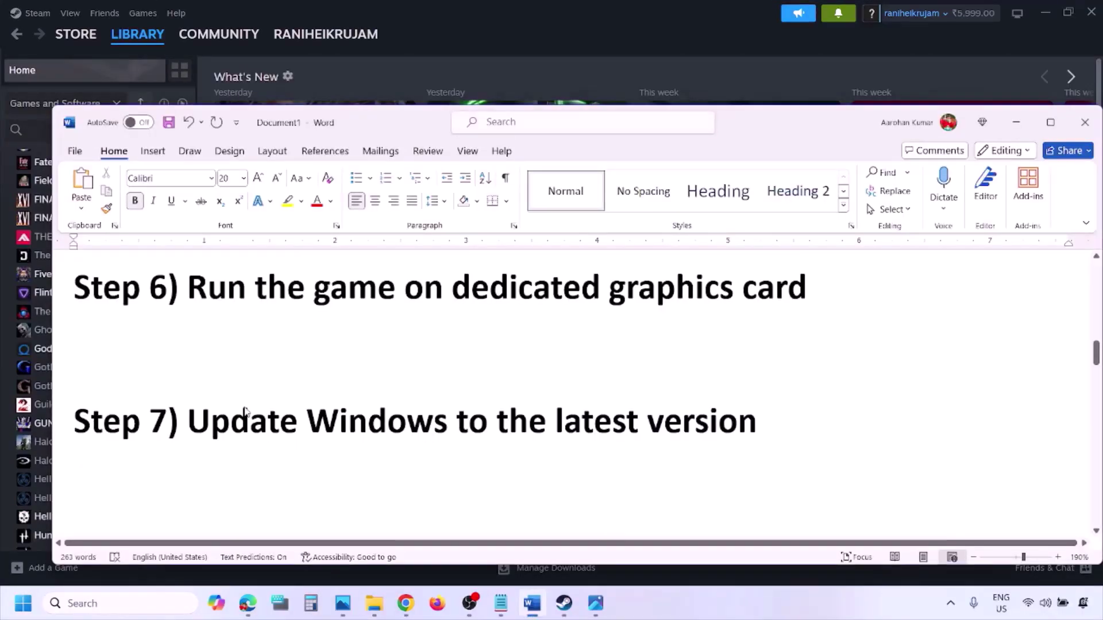
{"action": "left_click_drag", "start_coordinate": [196, 422], "coordinate": [743, 439]}
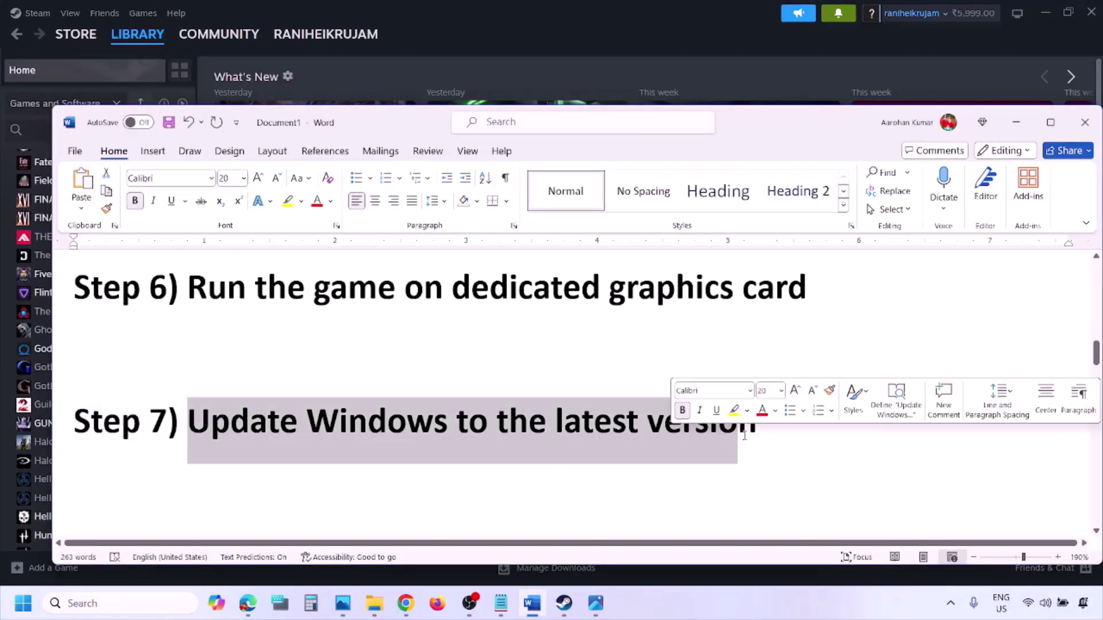
- Check for updates on the Windows Update settings page and bring up the computer's restart option
{"action": "key", "text": "super+i"}
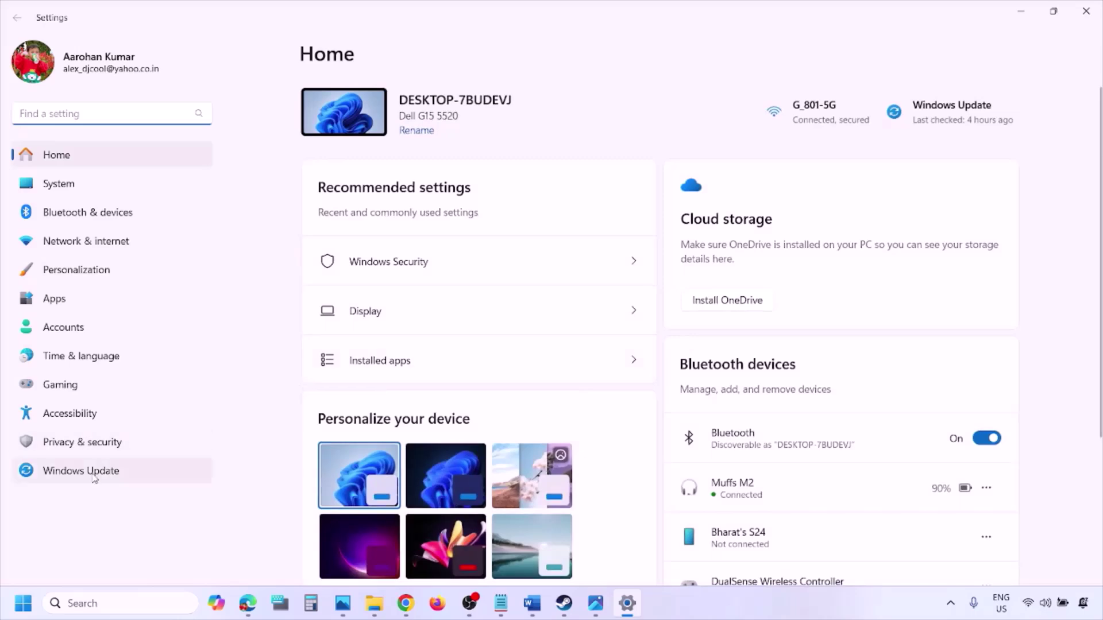
{"action": "left_click", "coordinate": [92, 474]}
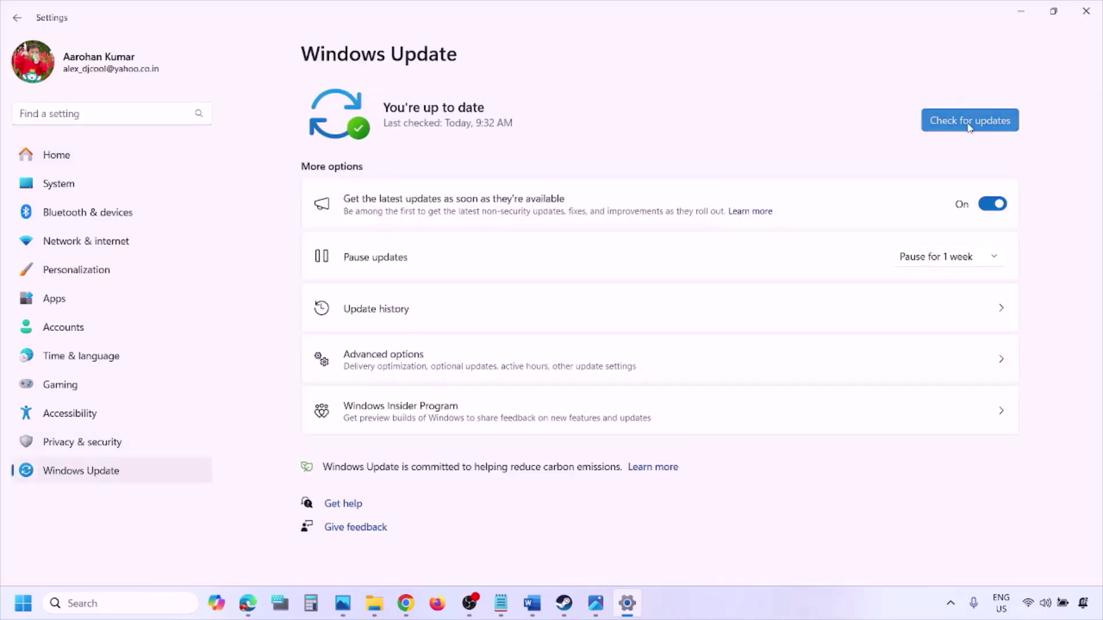
{"action": "left_click", "coordinate": [977, 123]}
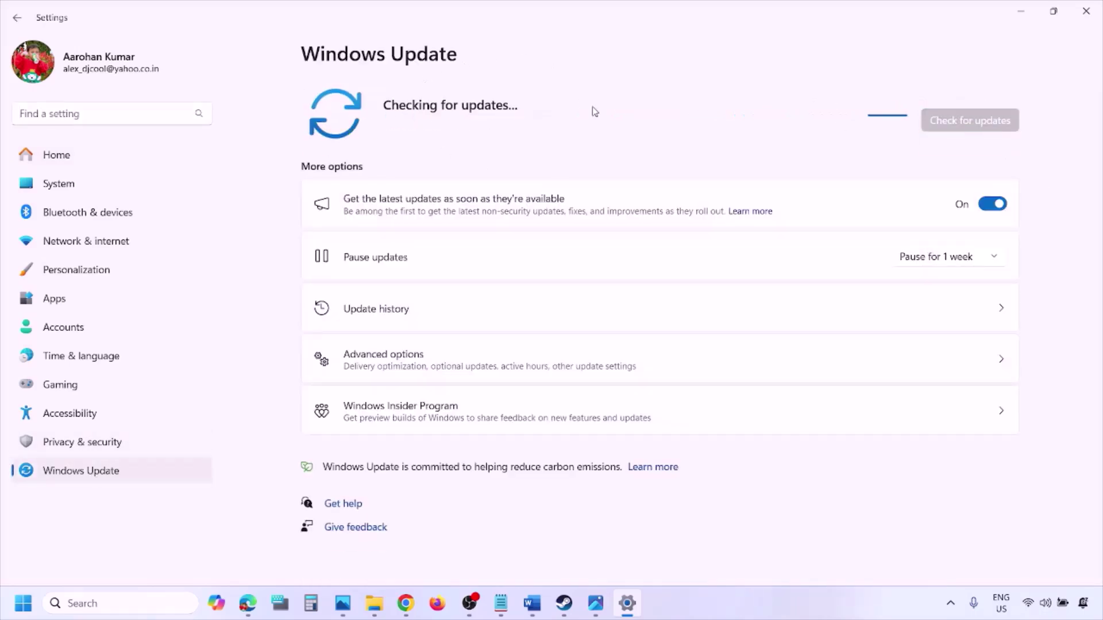
{"action": "left_click", "coordinate": [23, 604]}
{"action": "left_click", "coordinate": [426, 553]}
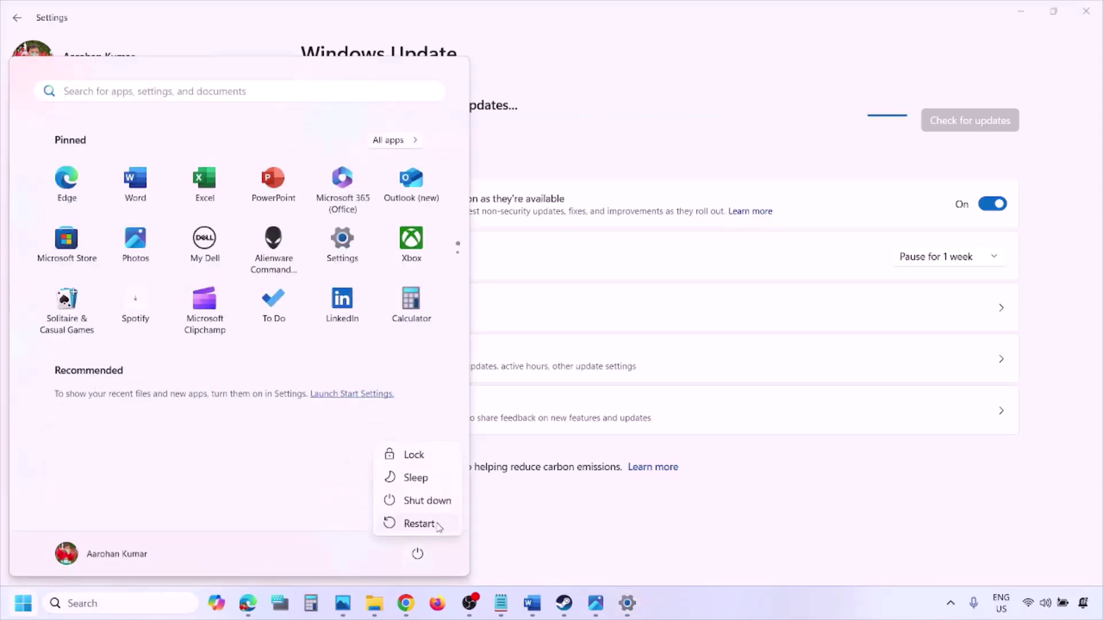
- Switch to Word, go to Step 8 about installing Visual C++ Files and copy its docs.microsoft.com link
{"action": "left_click", "coordinate": [532, 604]}
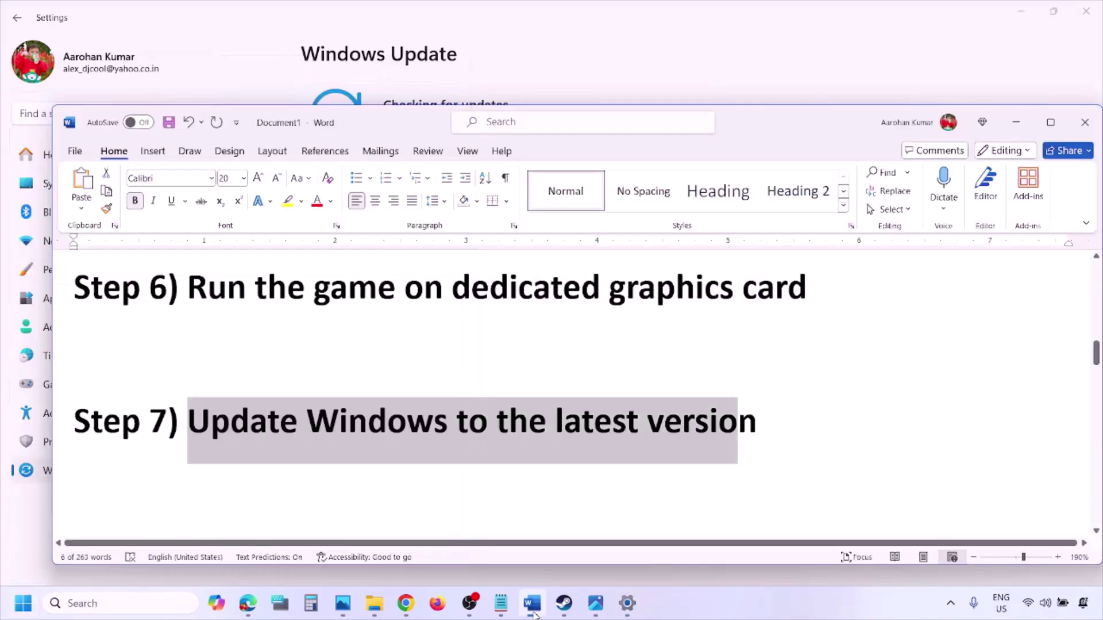
{"action": "scroll", "coordinate": [482, 443], "scroll_direction": "down", "scroll_amount": 3}
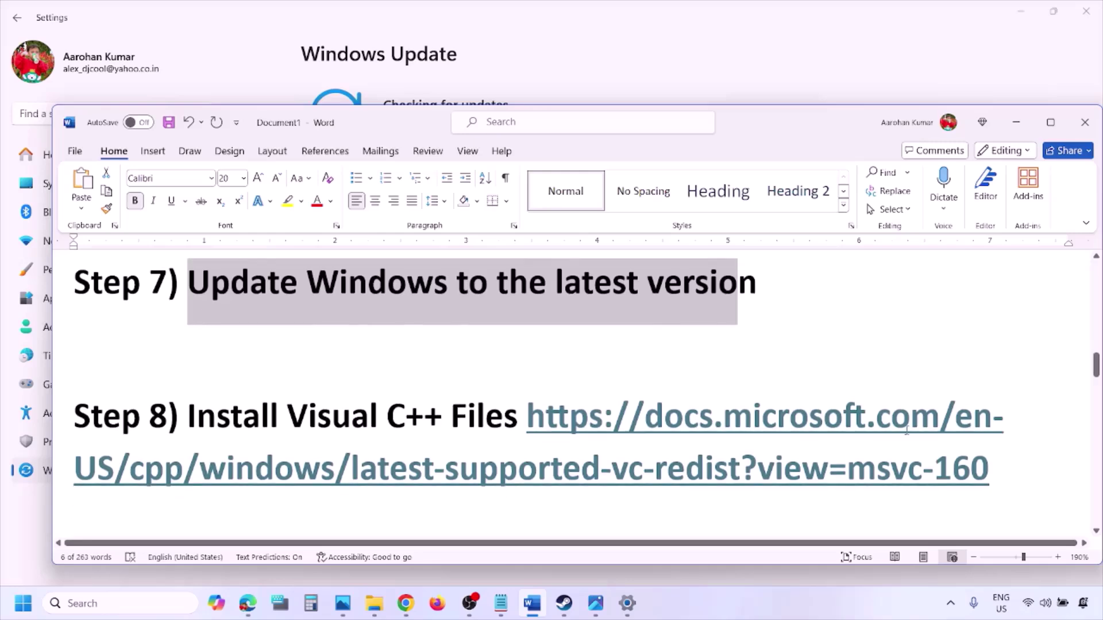
{"action": "left_click_drag", "start_coordinate": [1006, 478], "coordinate": [602, 425]}
{"action": "key", "text": "ctrl+c"}
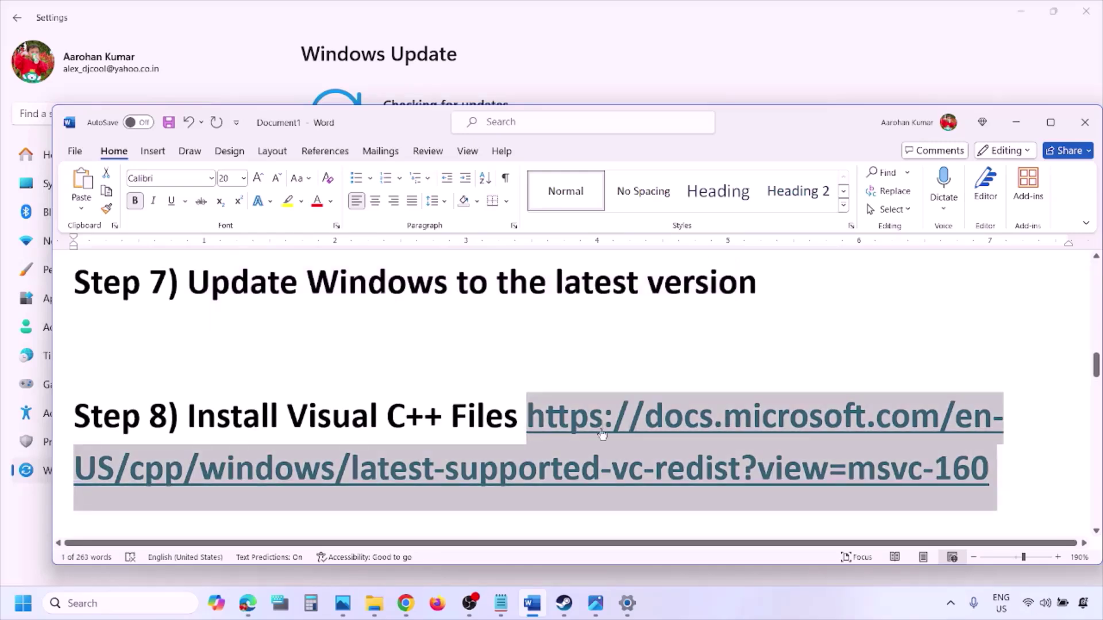
- Open the copied Visual C++ Redistributable link in a new Chrome window
{"action": "right_click", "coordinate": [406, 603]}
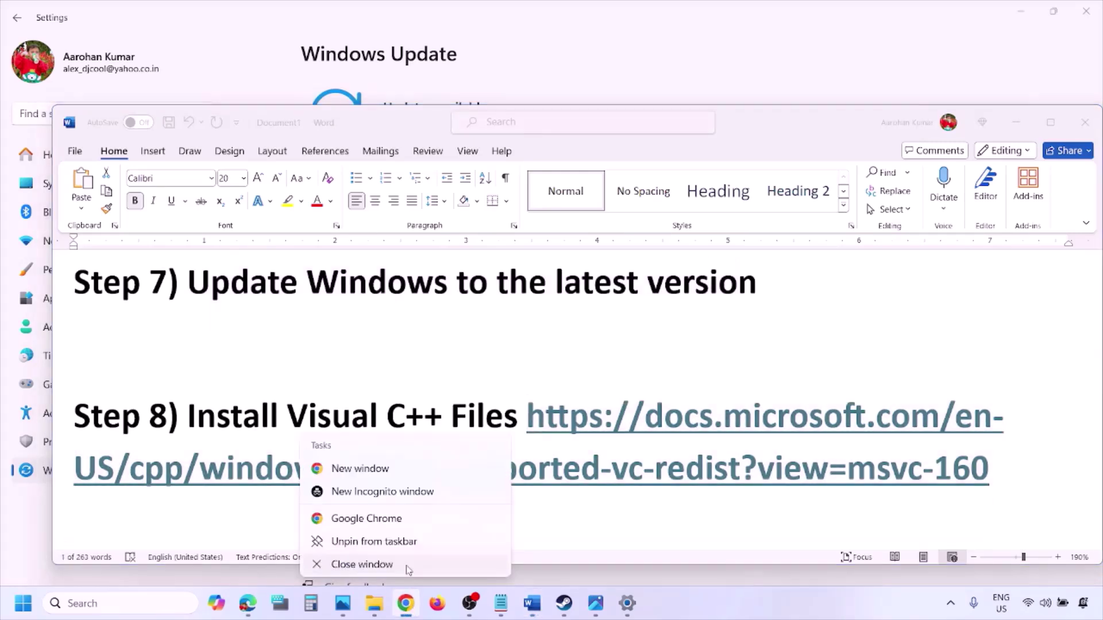
{"action": "left_click", "coordinate": [360, 476]}
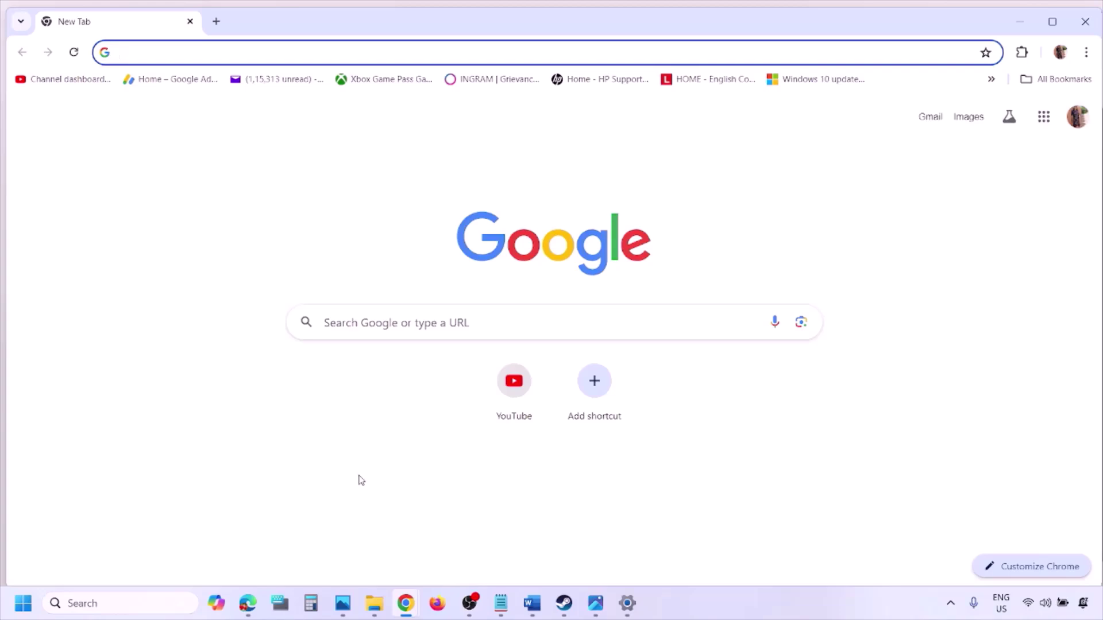
{"action": "key", "text": "ctrl+v"}
{"action": "key", "text": "Return"}
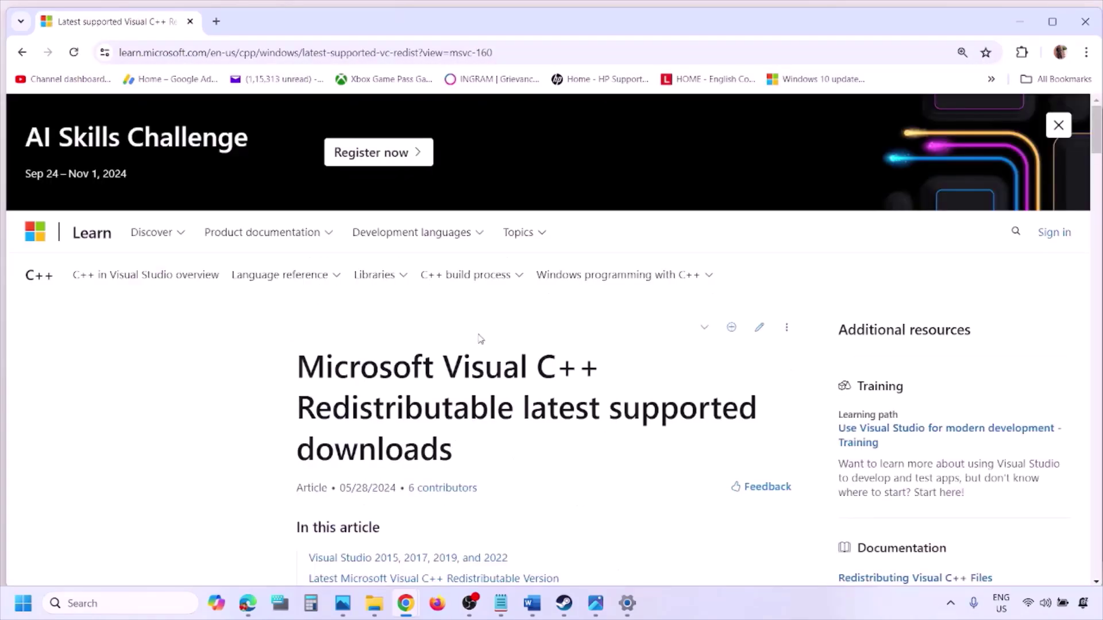
- Download the latest X86 Visual C++ Redistributable from the architecture table and run its installer to repair the installation
{"action": "scroll", "coordinate": [479, 340], "scroll_direction": "down", "scroll_amount": 4}
{"action": "scroll", "coordinate": [480, 339], "scroll_direction": "down", "scroll_amount": 5}
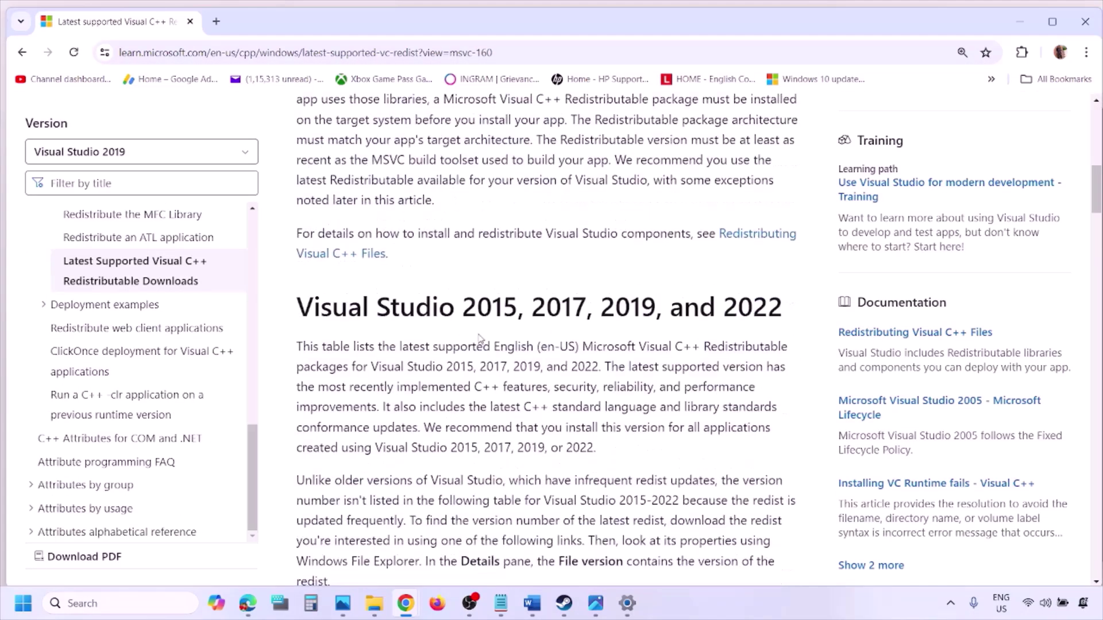
{"action": "left_click_drag", "start_coordinate": [356, 313], "coordinate": [740, 308]}
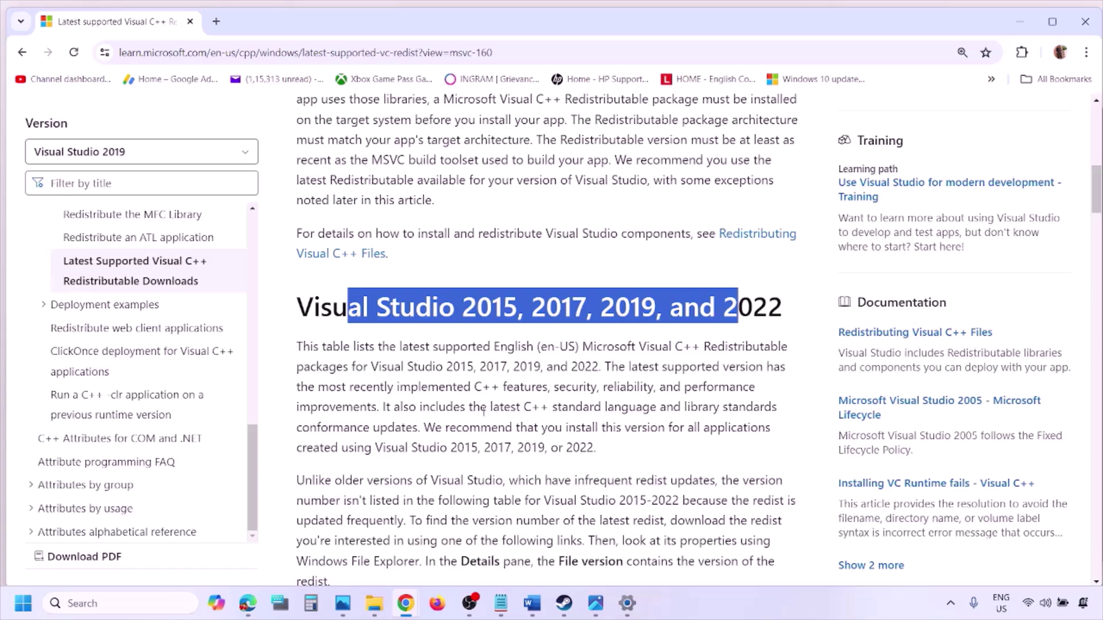
{"action": "scroll", "coordinate": [483, 411], "scroll_direction": "down", "scroll_amount": 8}
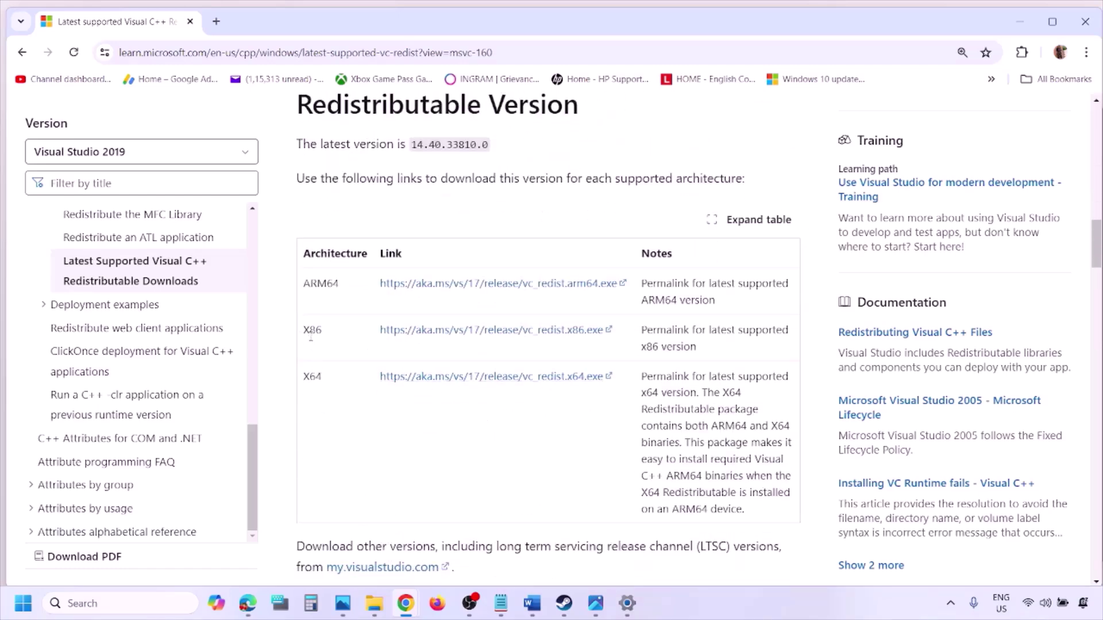
{"action": "double_click", "coordinate": [313, 376]}
{"action": "left_click_drag", "start_coordinate": [305, 330], "coordinate": [542, 343]}
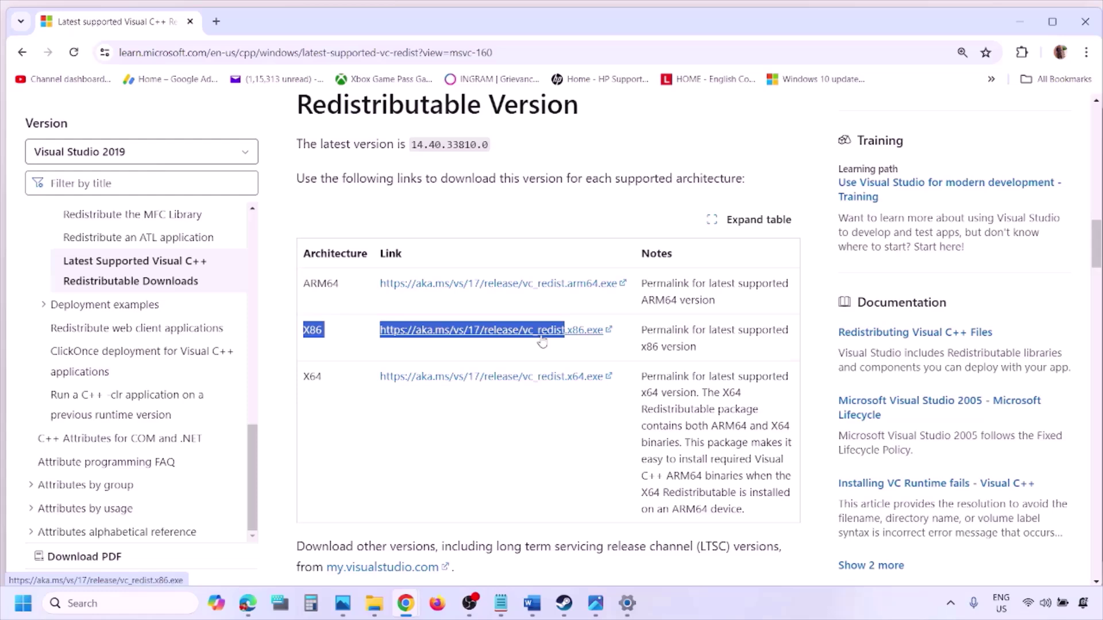
{"action": "left_click", "coordinate": [542, 343]}
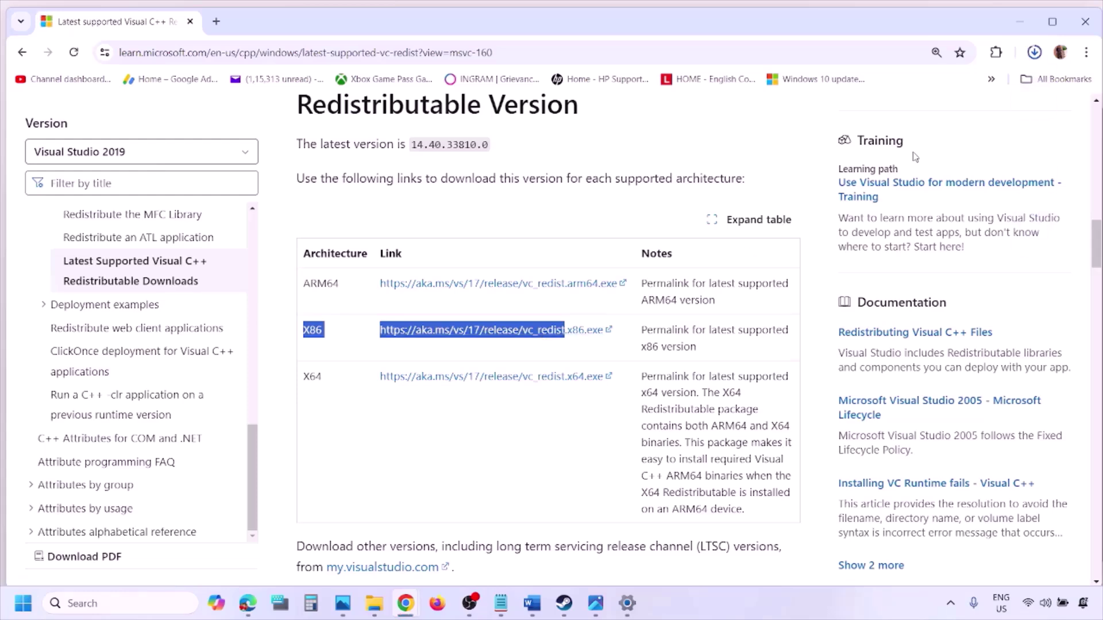
{"action": "left_click", "coordinate": [919, 90]}
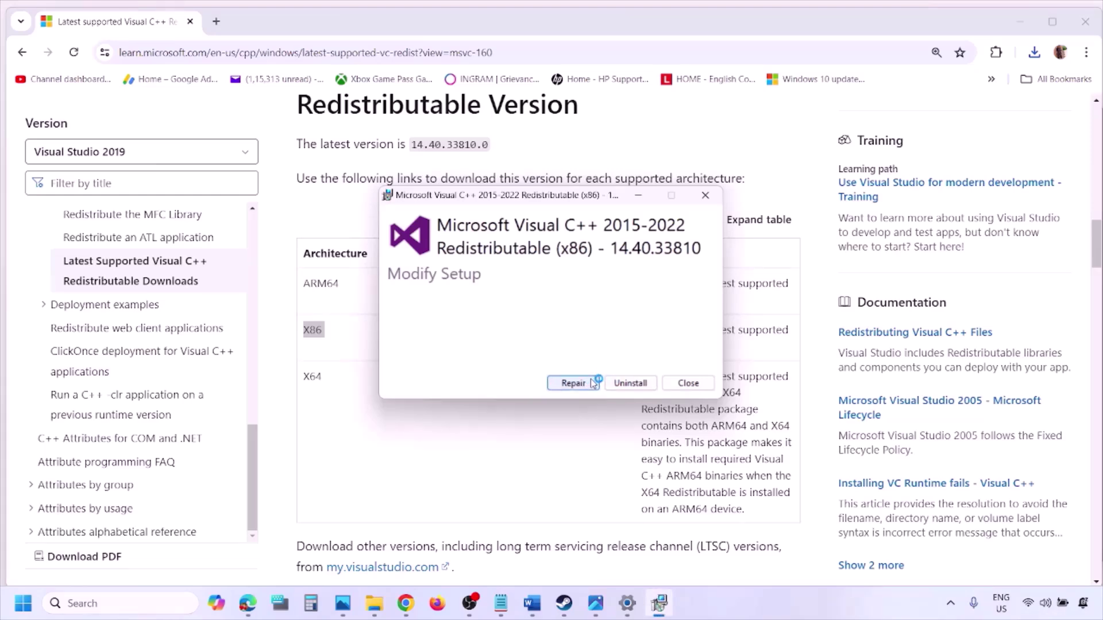
{"action": "left_click", "coordinate": [592, 383]}
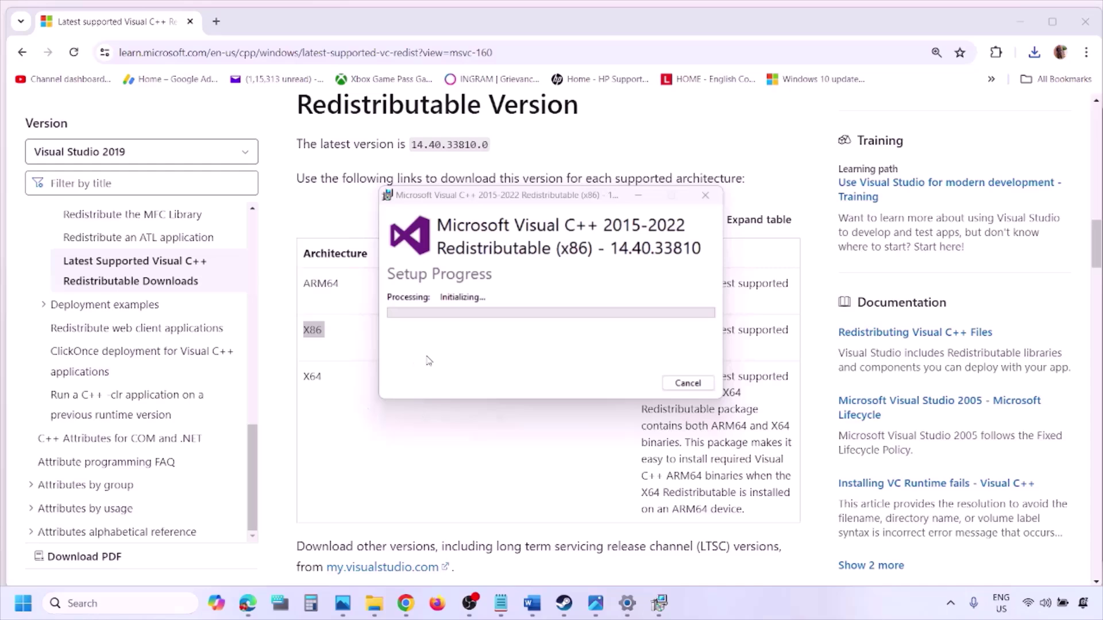
- Download and repair the X64 Visual C++ Redistributable, placing the x86 and x64 setup windows side by side
{"action": "double_click", "coordinate": [312, 377]}
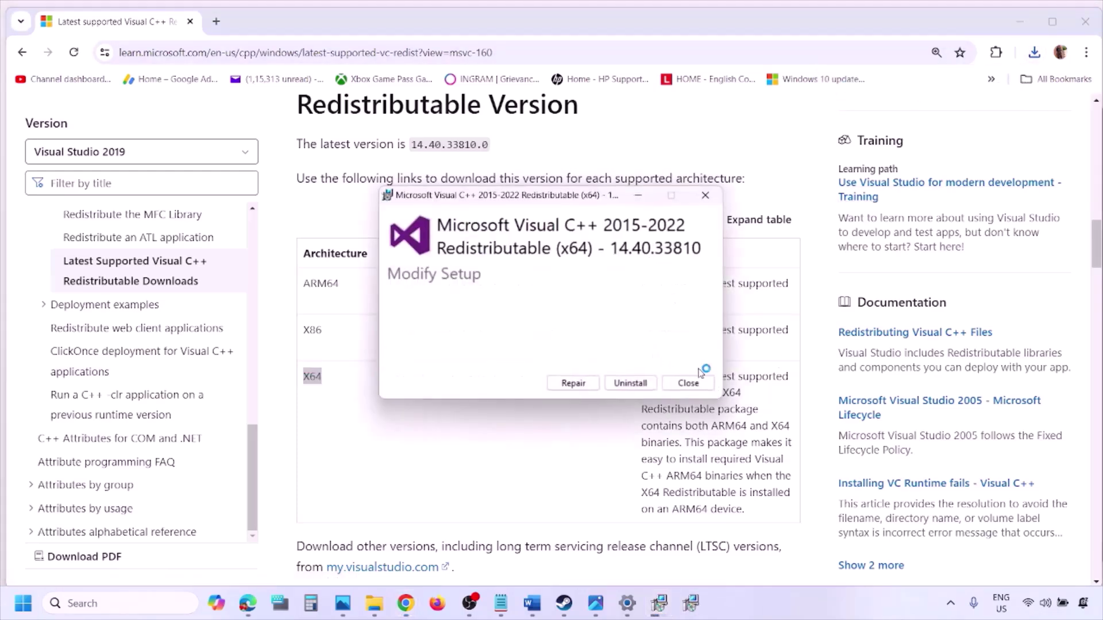
{"action": "left_click", "coordinate": [581, 384]}
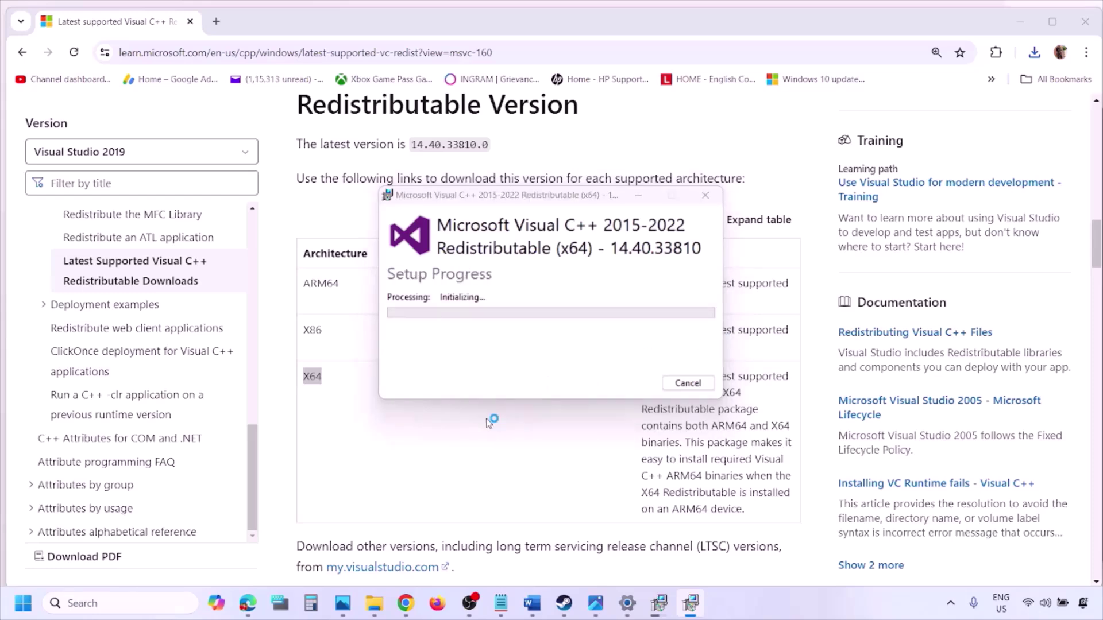
{"action": "left_click", "coordinate": [660, 606]}
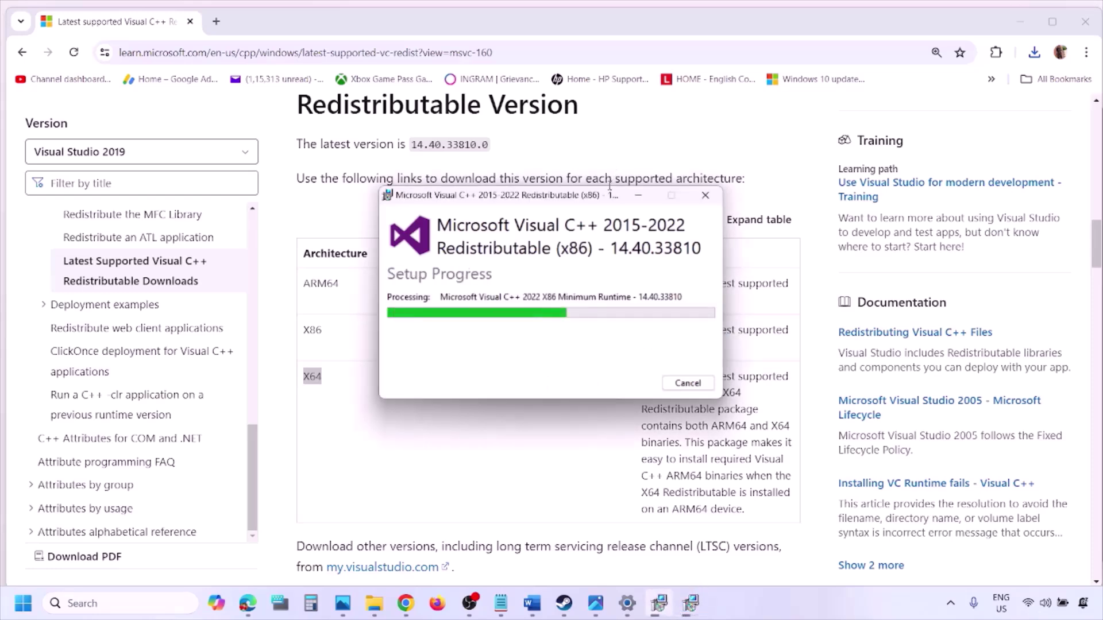
{"action": "left_click_drag", "start_coordinate": [606, 196], "coordinate": [349, 245]}
{"action": "left_click_drag", "start_coordinate": [574, 194], "coordinate": [715, 256]}
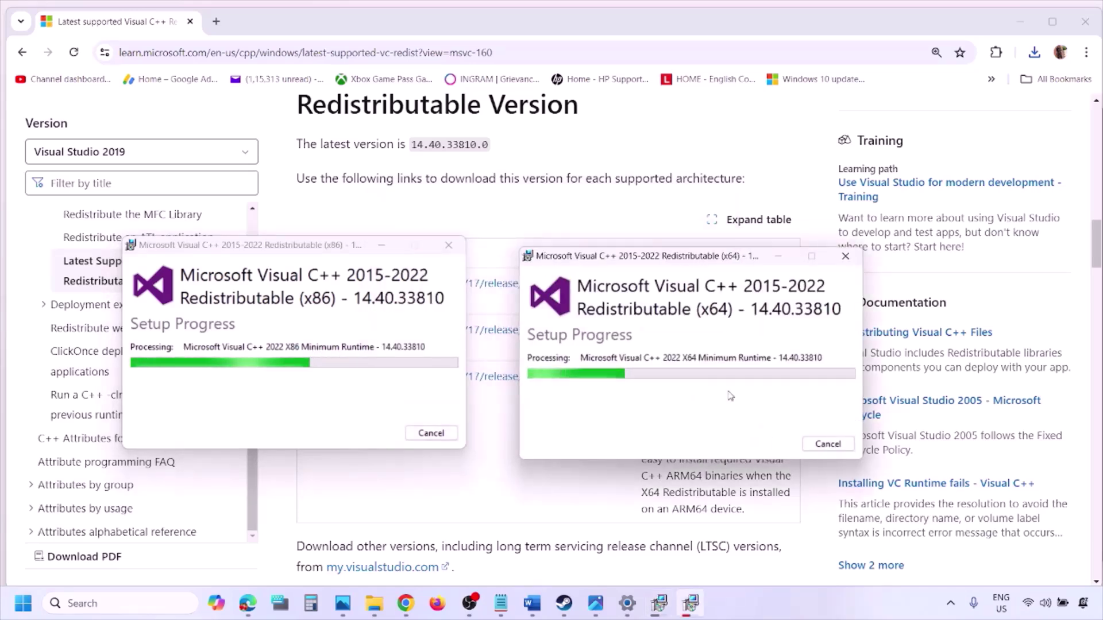
- Show the computer's restart option and dismiss it without restarting
{"action": "left_click", "coordinate": [485, 498]}
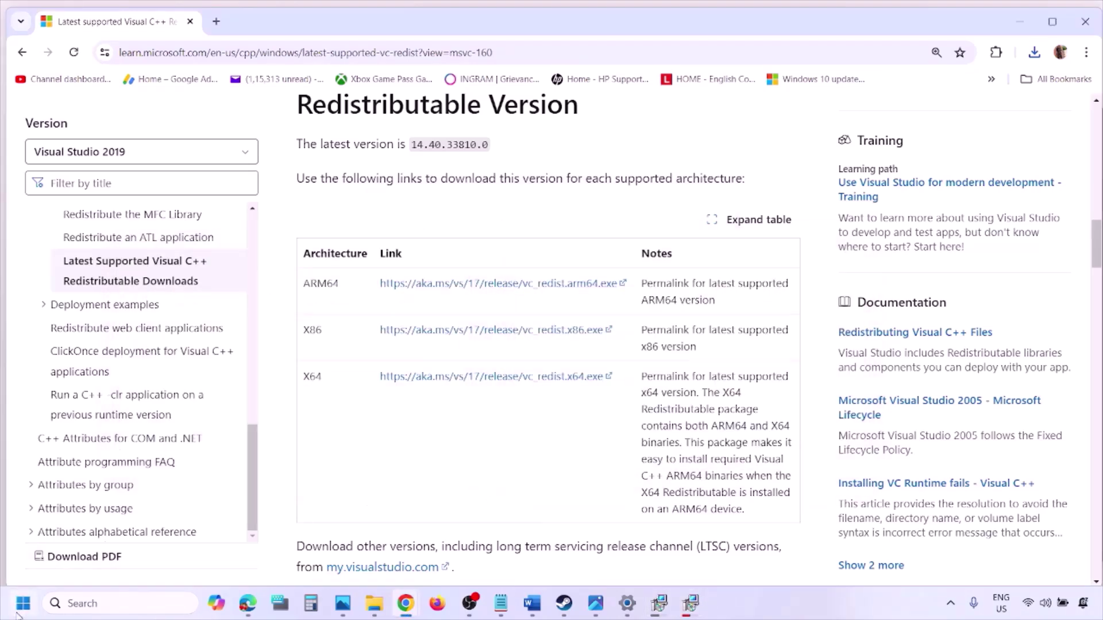
{"action": "left_click", "coordinate": [17, 612]}
{"action": "left_click", "coordinate": [417, 555]}
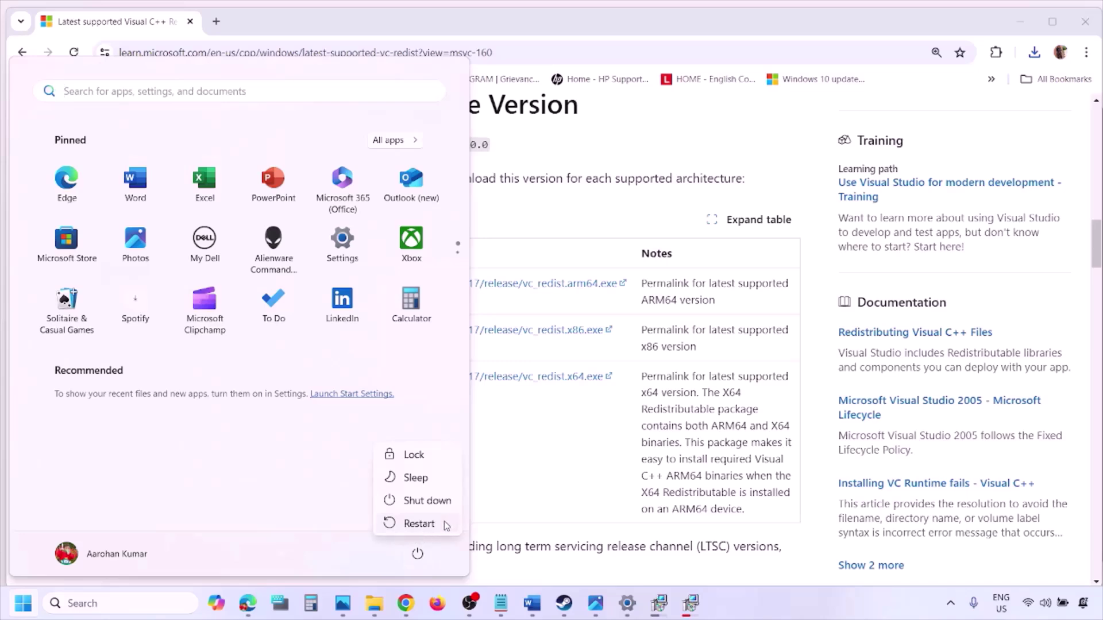
{"action": "left_click", "coordinate": [571, 488]}
{"action": "left_click", "coordinate": [572, 488]}
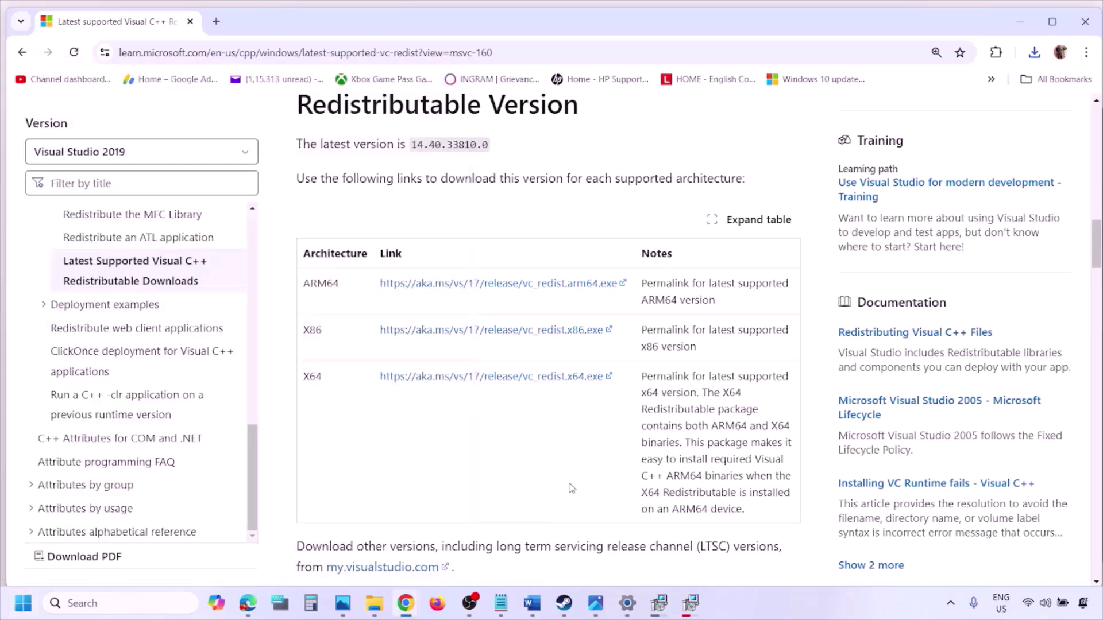
- Open the Word troubleshooting notes at full size on Step 9 and highlight the instructions about unplugging external devices and USB adapters
{"action": "left_click", "coordinate": [532, 603]}
{"action": "scroll", "coordinate": [473, 389], "scroll_direction": "down", "scroll_amount": 3}
{"action": "scroll", "coordinate": [473, 390], "scroll_direction": "down", "scroll_amount": 3}
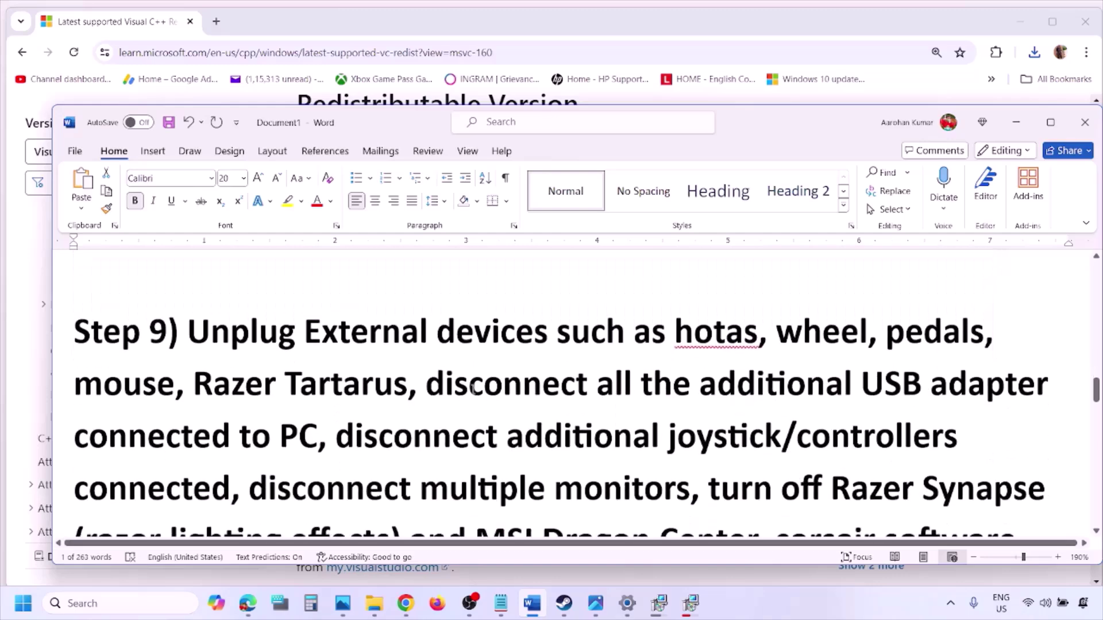
{"action": "left_click", "coordinate": [1052, 122]}
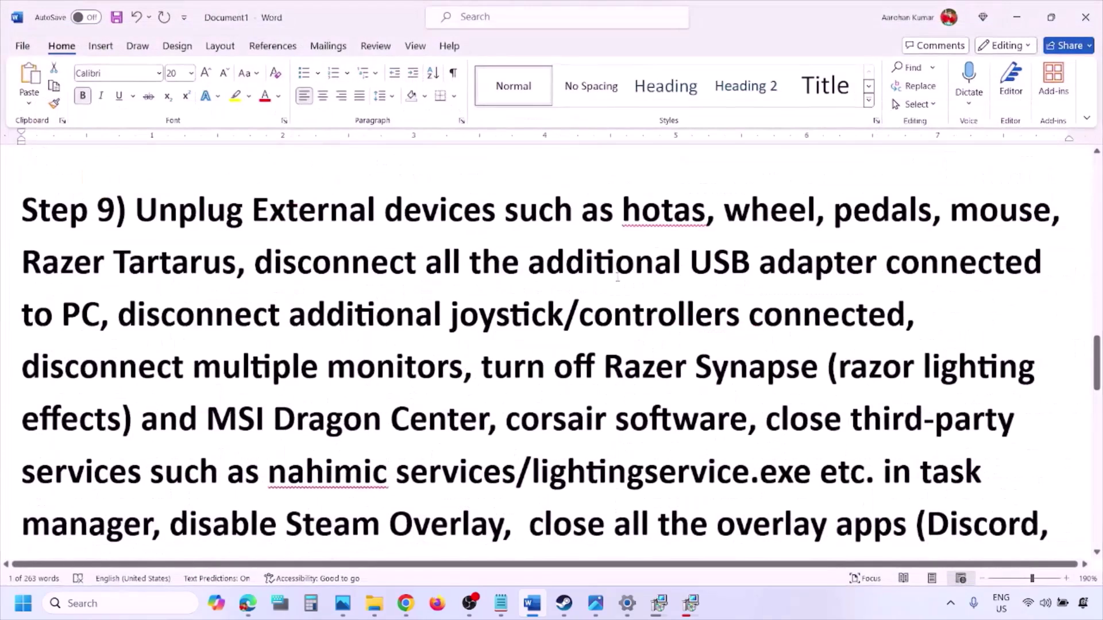
{"action": "left_click_drag", "start_coordinate": [139, 214], "coordinate": [902, 204]}
{"action": "left_click_drag", "start_coordinate": [289, 270], "coordinate": [819, 263]}
{"action": "left_click", "coordinate": [818, 261]}
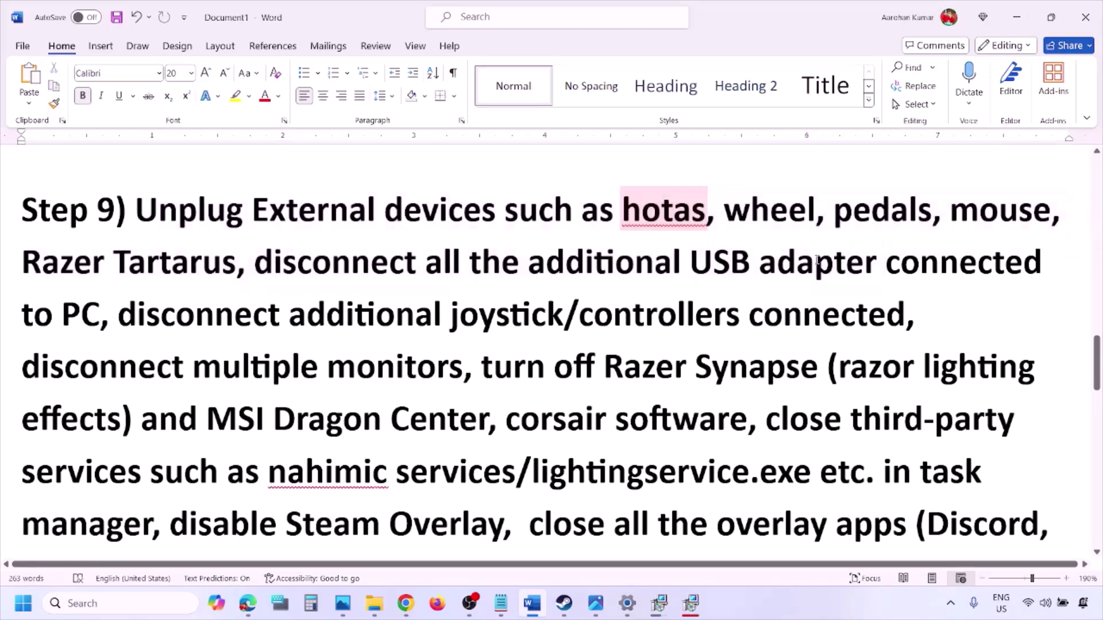
- Highlight the Step 9 instructions on extra controllers, multiple monitors, Razer Synapse and third-party services, and disabling Steam Overlay
{"action": "left_click_drag", "start_coordinate": [120, 315], "coordinate": [903, 319]}
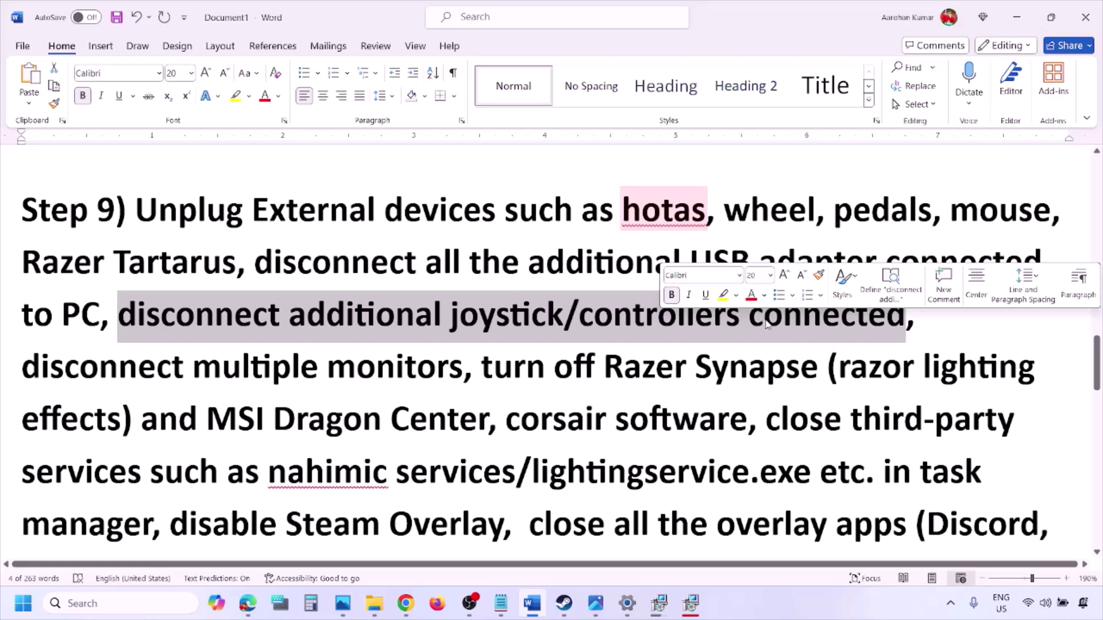
{"action": "left_click", "coordinate": [733, 344]}
{"action": "left_click_drag", "start_coordinate": [40, 369], "coordinate": [384, 372]}
{"action": "scroll", "coordinate": [488, 365], "scroll_direction": "down", "scroll_amount": 1}
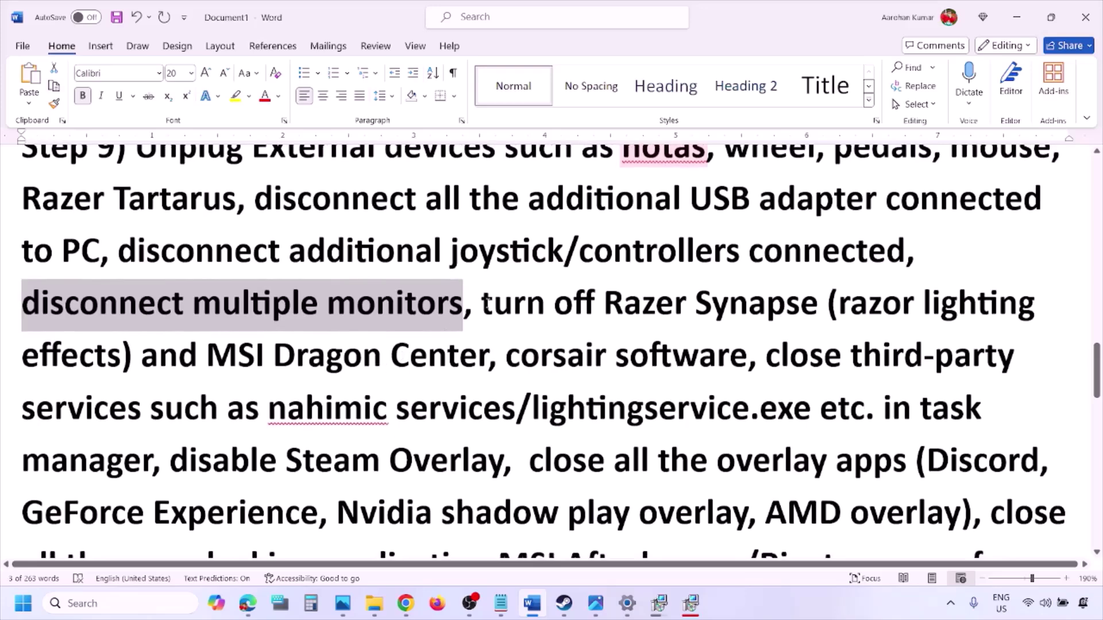
{"action": "left_click_drag", "start_coordinate": [485, 303], "coordinate": [155, 463]}
{"action": "scroll", "coordinate": [220, 391], "scroll_direction": "down", "scroll_amount": 1}
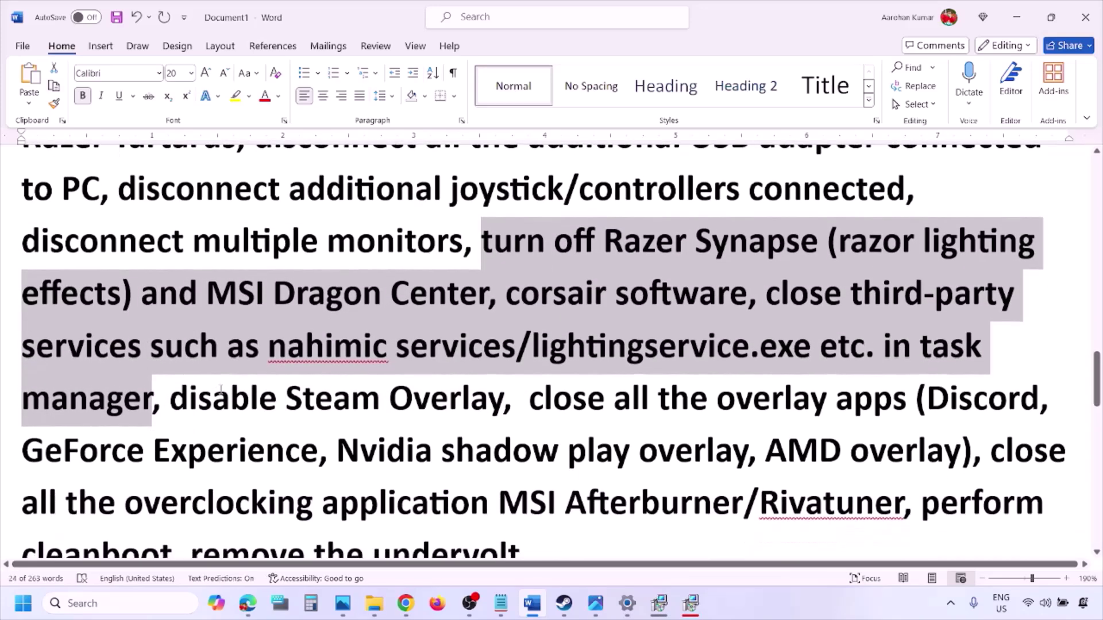
{"action": "left_click_drag", "start_coordinate": [195, 394], "coordinate": [497, 396]}
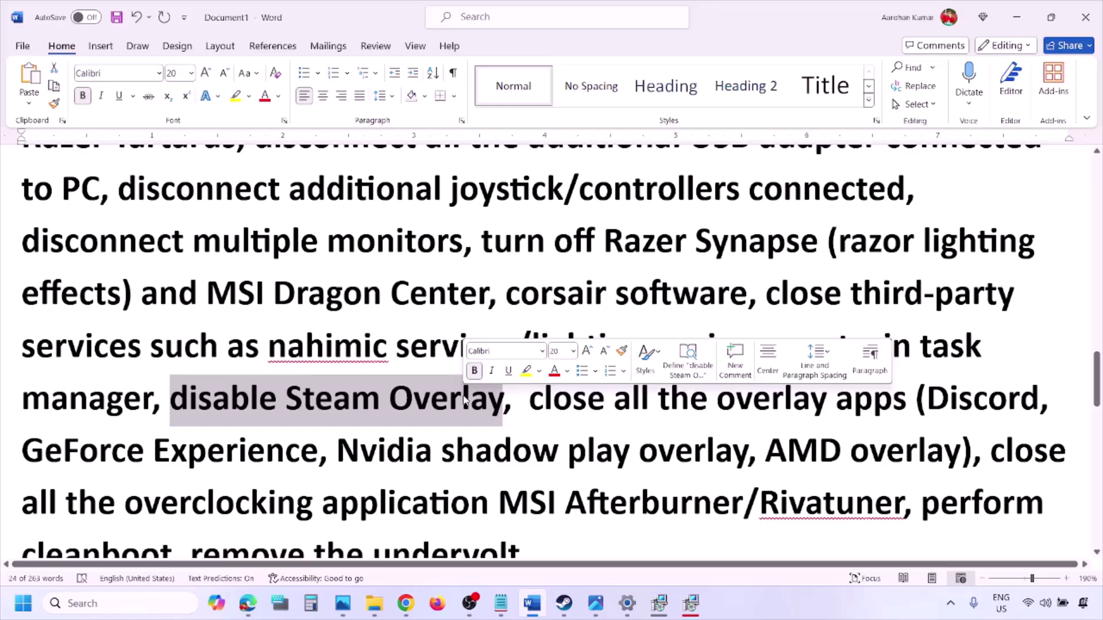
- Examine the Steam library screenshot 0.png for the game's Properties option, and go on to the following image
{"action": "left_click", "coordinate": [764, 610]}
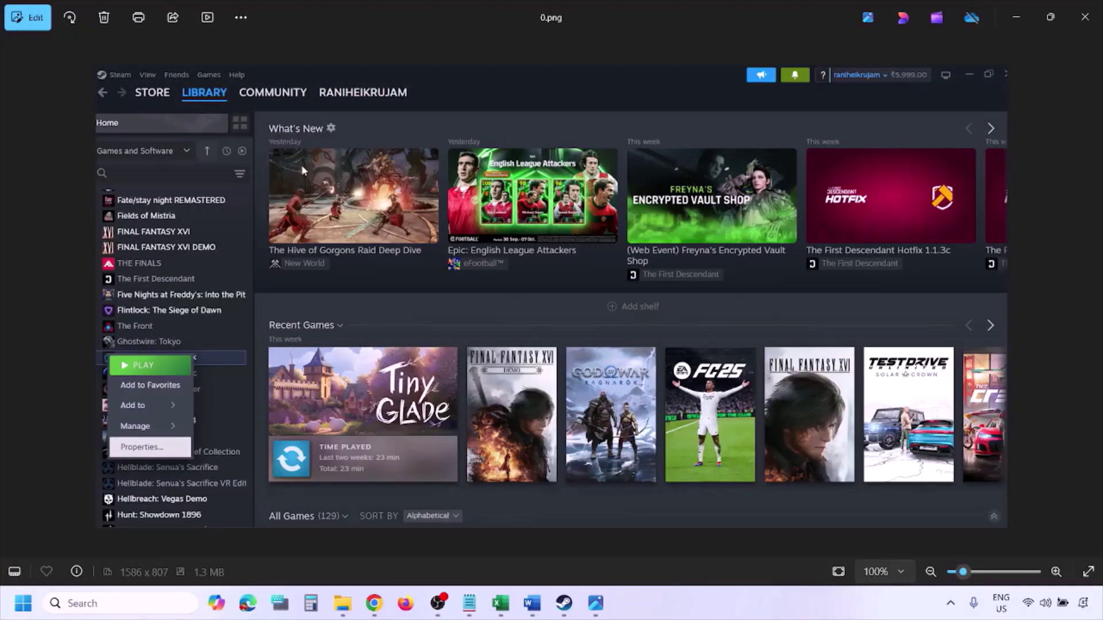
{"action": "key", "text": "ctrl+plus"}
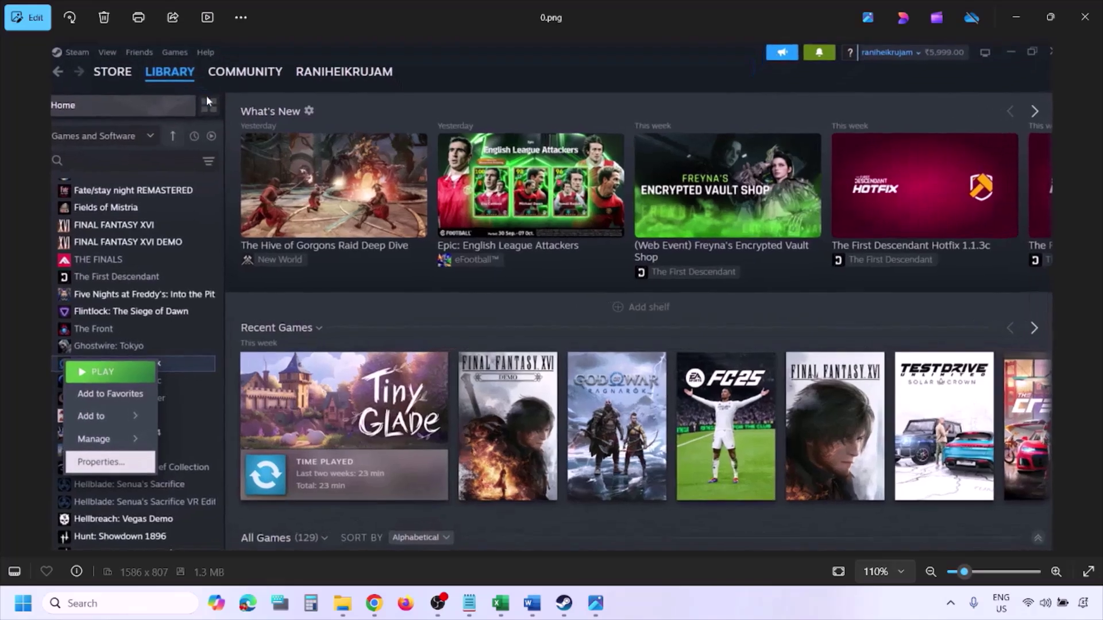
{"action": "key", "text": "ctrl+minus"}
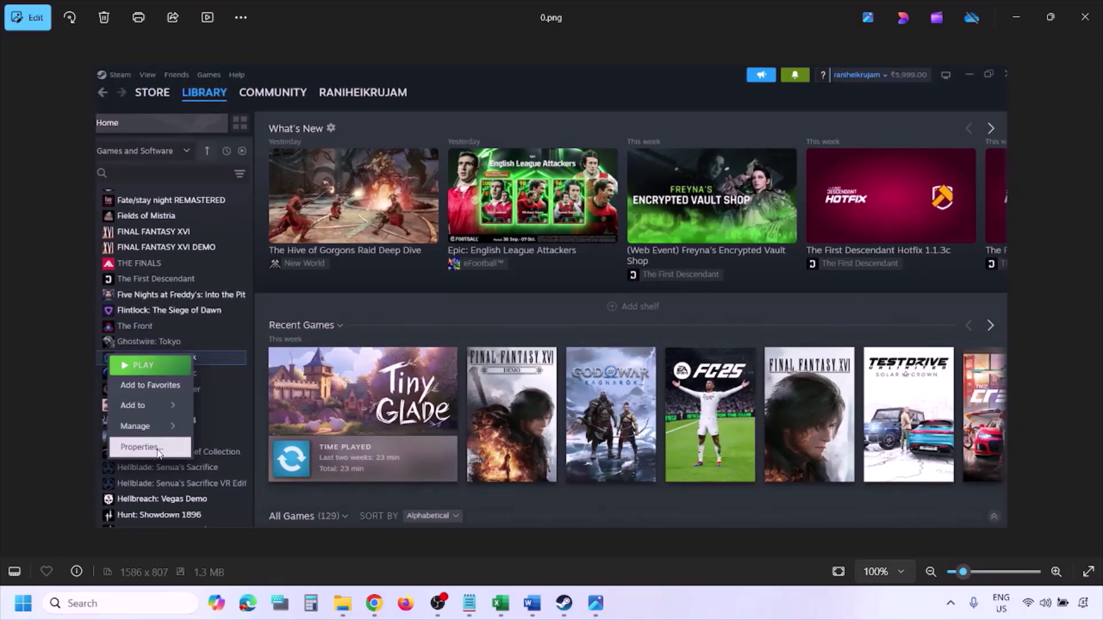
{"action": "key", "text": "Right"}
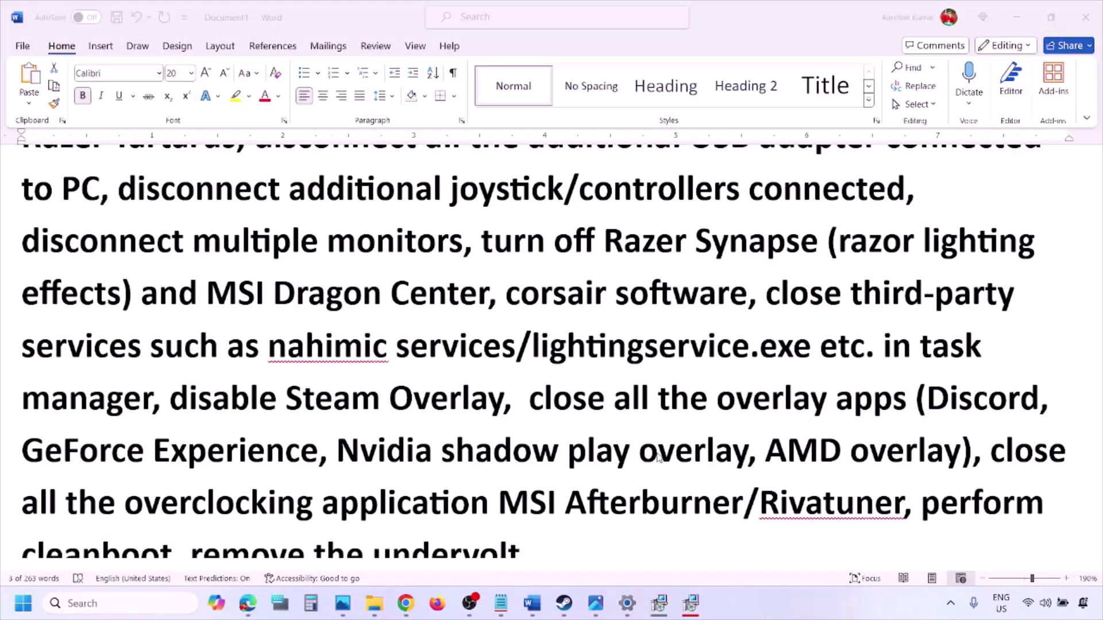
- Highlight the overlay instruction in the notes, switch to Discord and disable its in-game overlay in the Game Overlay settings
{"action": "scroll", "coordinate": [659, 458], "scroll_direction": "down", "scroll_amount": 2}
{"action": "left_click_drag", "start_coordinate": [170, 310], "coordinate": [544, 314]}
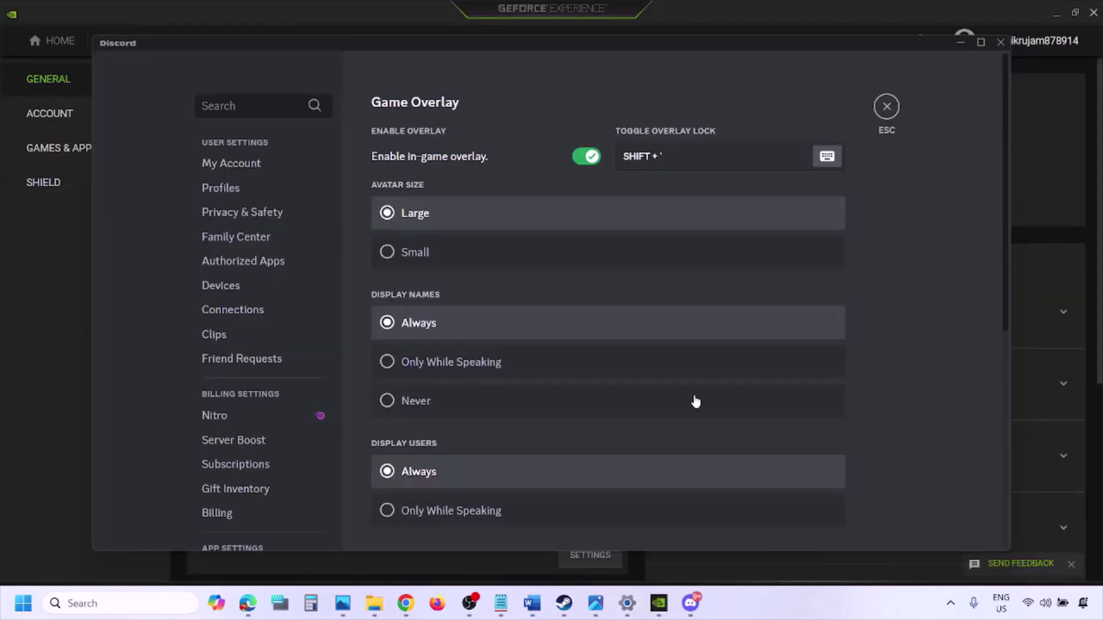
{"action": "scroll", "coordinate": [270, 307], "scroll_direction": "down", "scroll_amount": 10}
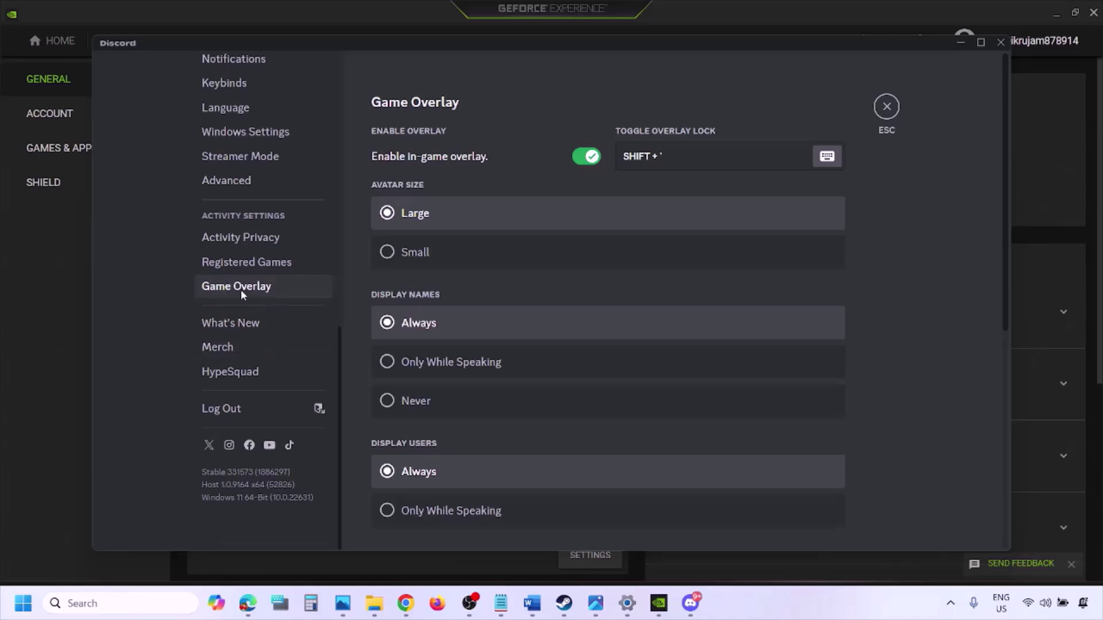
{"action": "left_click", "coordinate": [256, 290]}
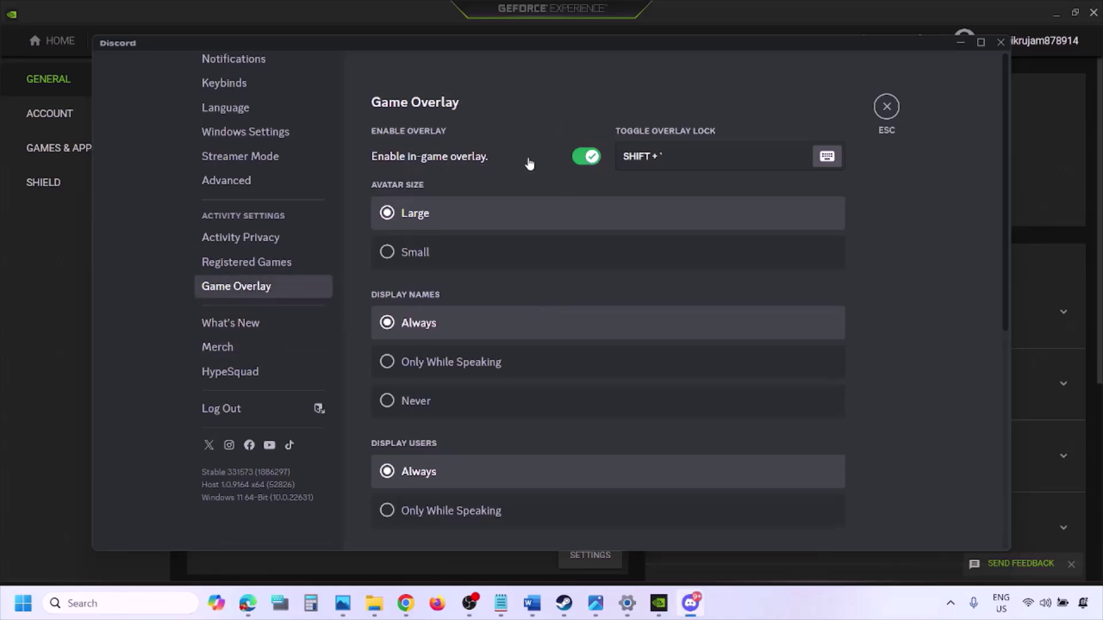
{"action": "left_click", "coordinate": [583, 157]}
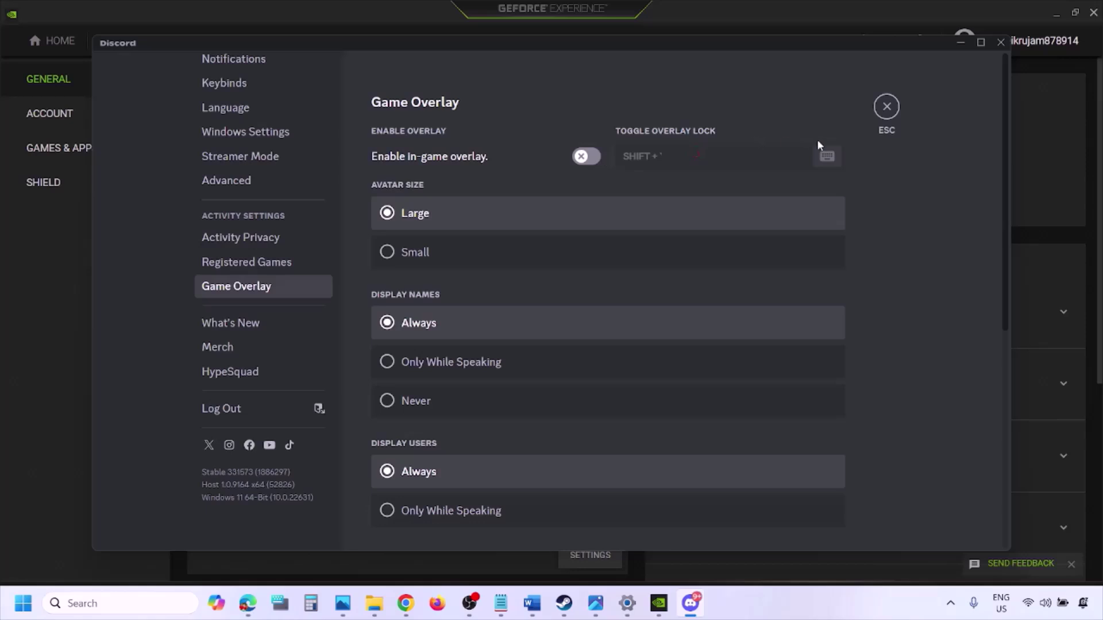
- Switch to GeForce Experience, turn off its In-Game Overlay in the general settings, and return to the Word notes
{"action": "left_click", "coordinate": [662, 605]}
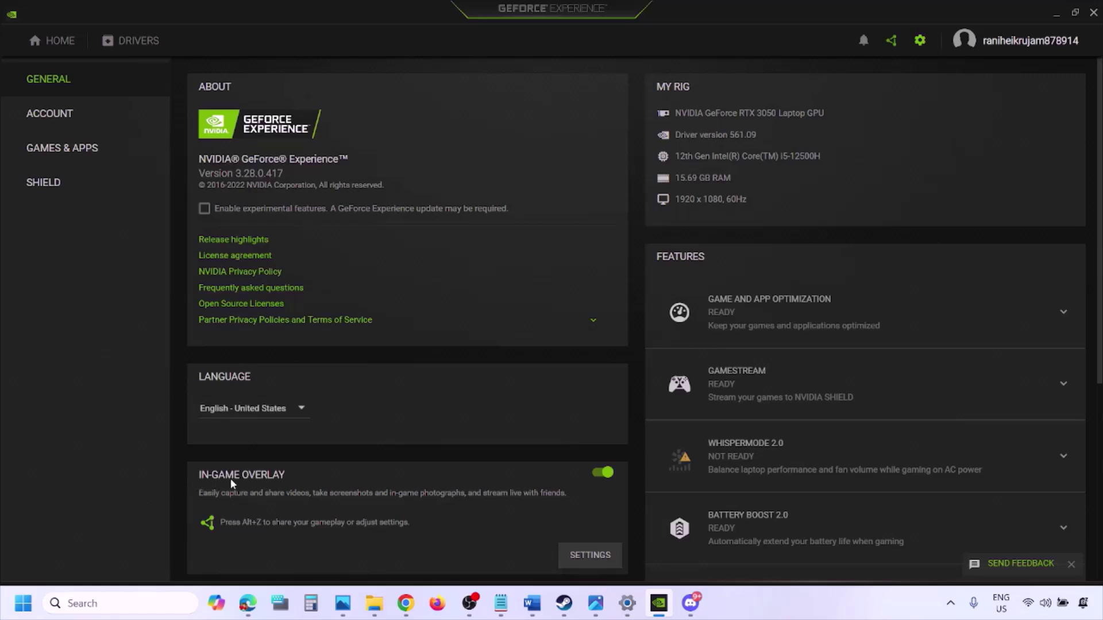
{"action": "left_click", "coordinate": [601, 472]}
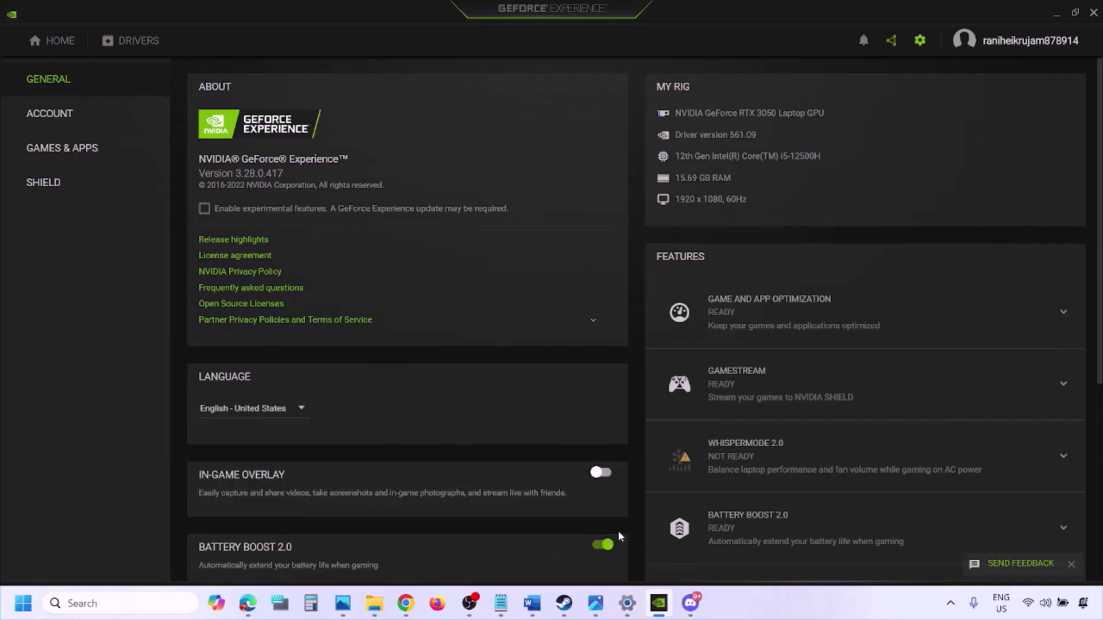
{"action": "left_click", "coordinate": [532, 603]}
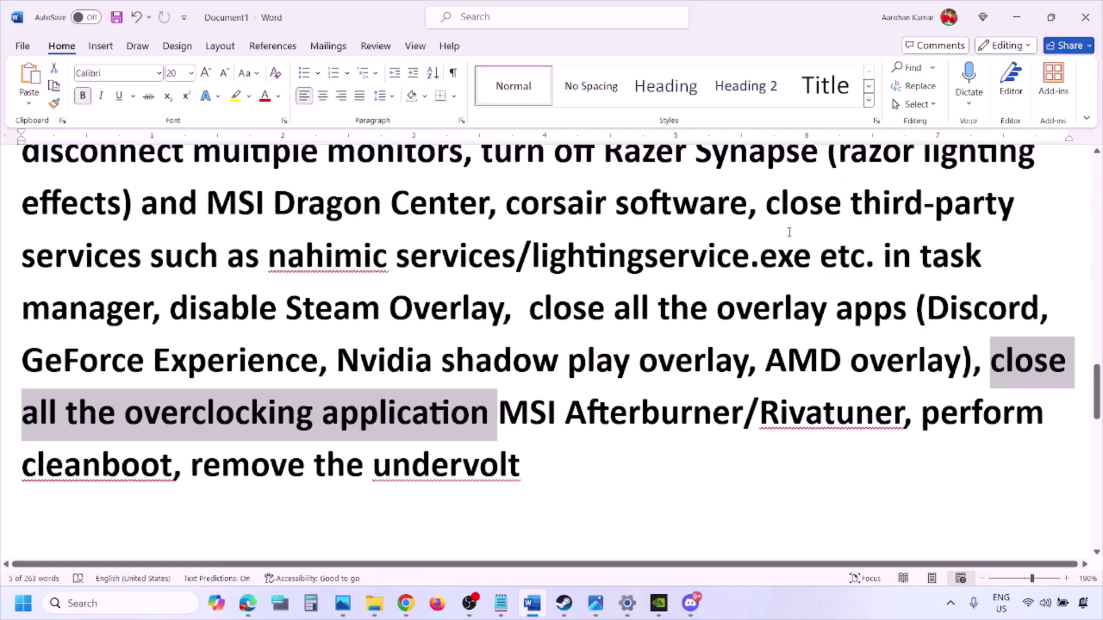
- Highlight the instruction "close all the overlay apps" in Step 9 of the notes
{"action": "scroll", "coordinate": [789, 232], "scroll_direction": "up", "scroll_amount": 2}
{"action": "scroll", "coordinate": [547, 336], "scroll_direction": "down", "scroll_amount": 2}
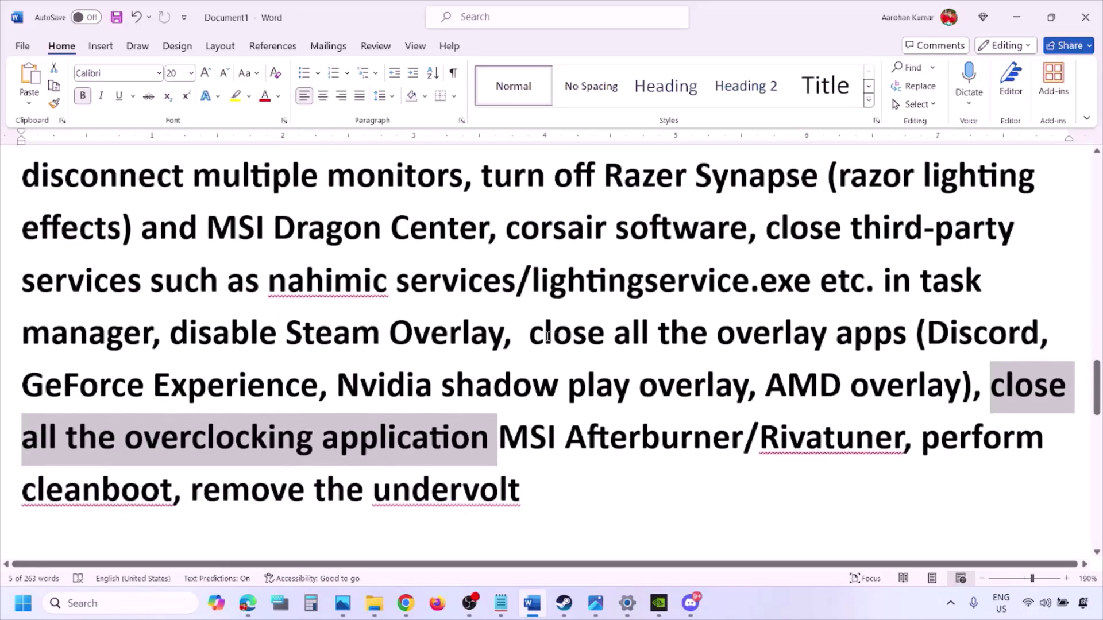
{"action": "left_click_drag", "start_coordinate": [545, 336], "coordinate": [861, 345]}
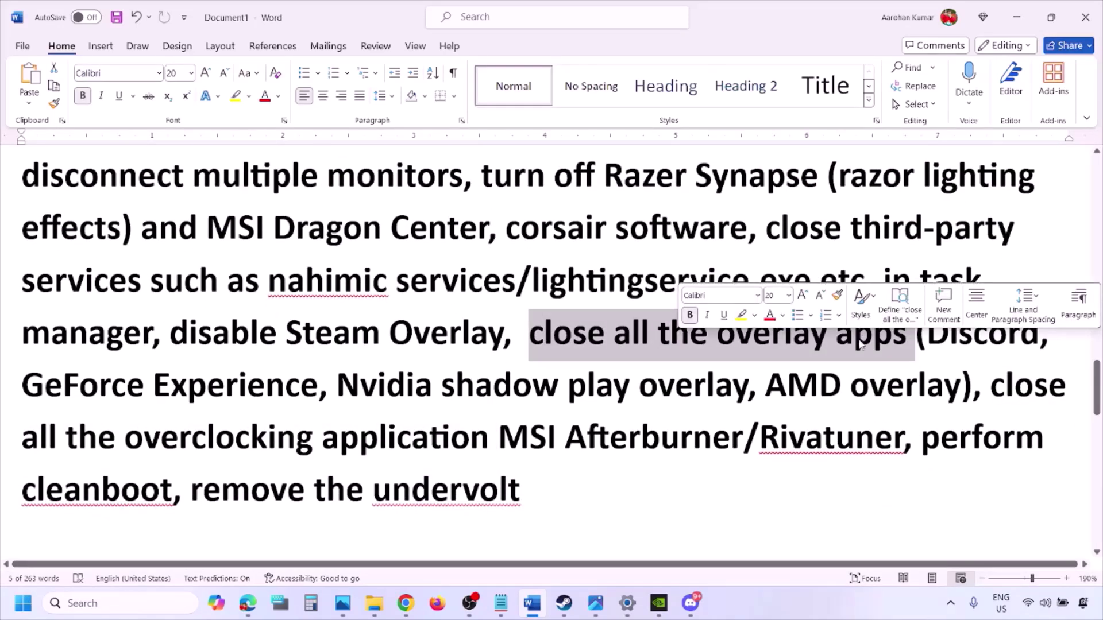
{"action": "left_click", "coordinate": [529, 339]}
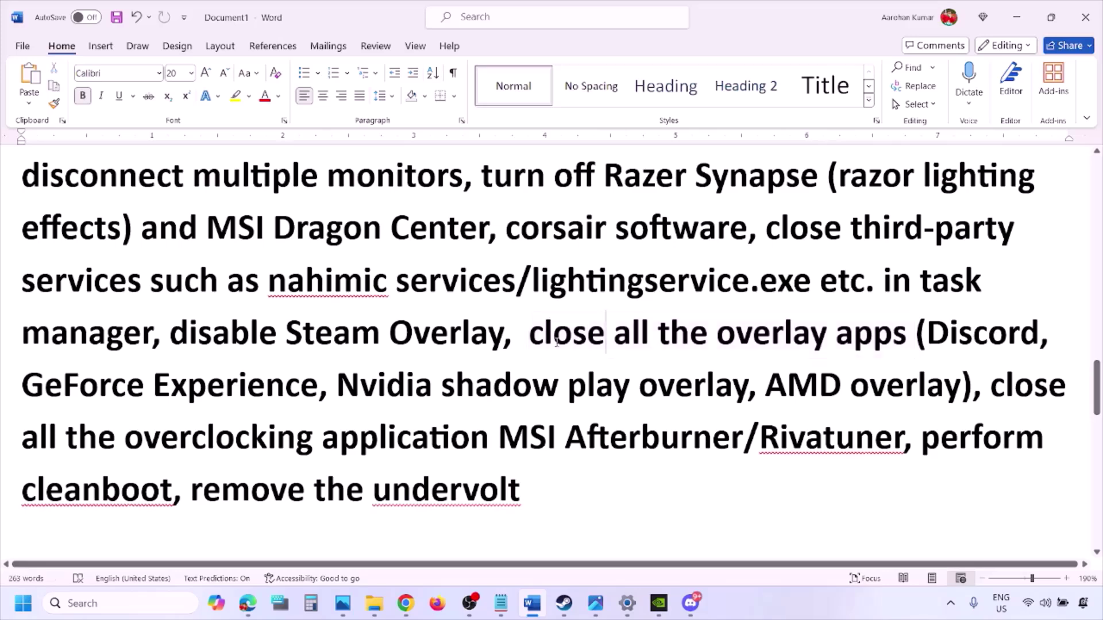
{"action": "left_click_drag", "start_coordinate": [529, 338], "coordinate": [879, 357]}
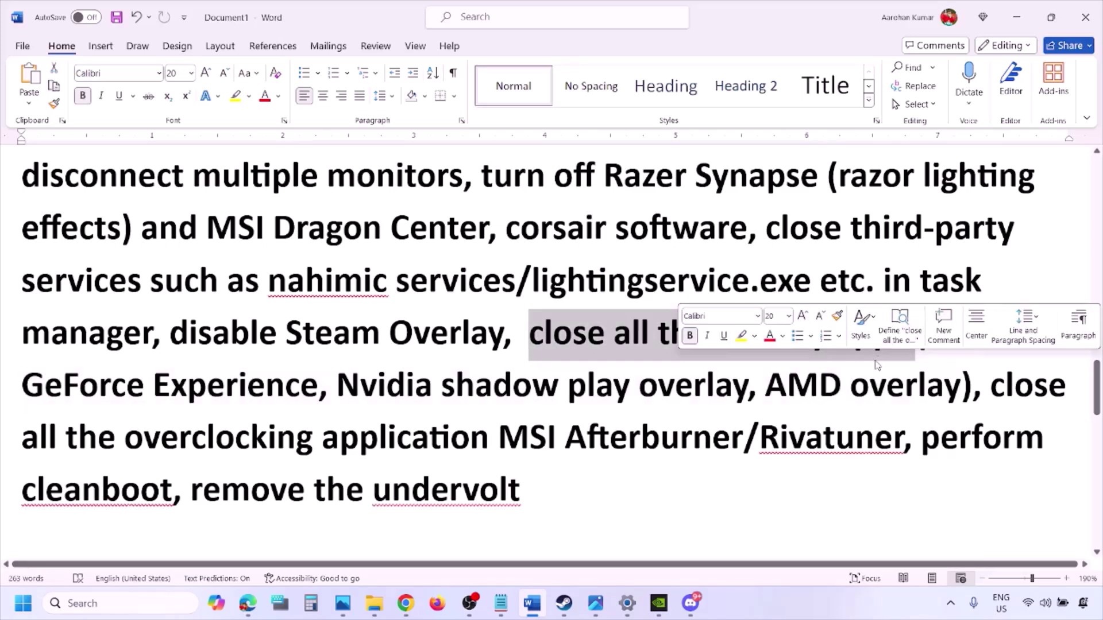
- Quit Discord, the NVIDIA app and G HUB, which are running in the background
{"action": "left_click", "coordinate": [954, 609]}
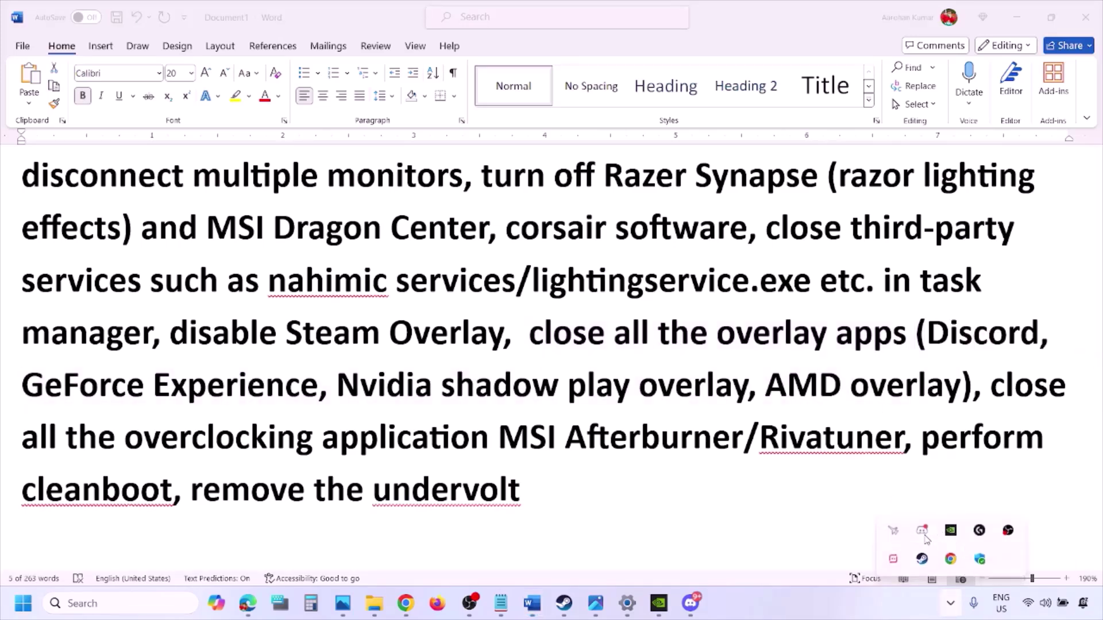
{"action": "right_click", "coordinate": [923, 534]}
{"action": "left_click", "coordinate": [974, 520]}
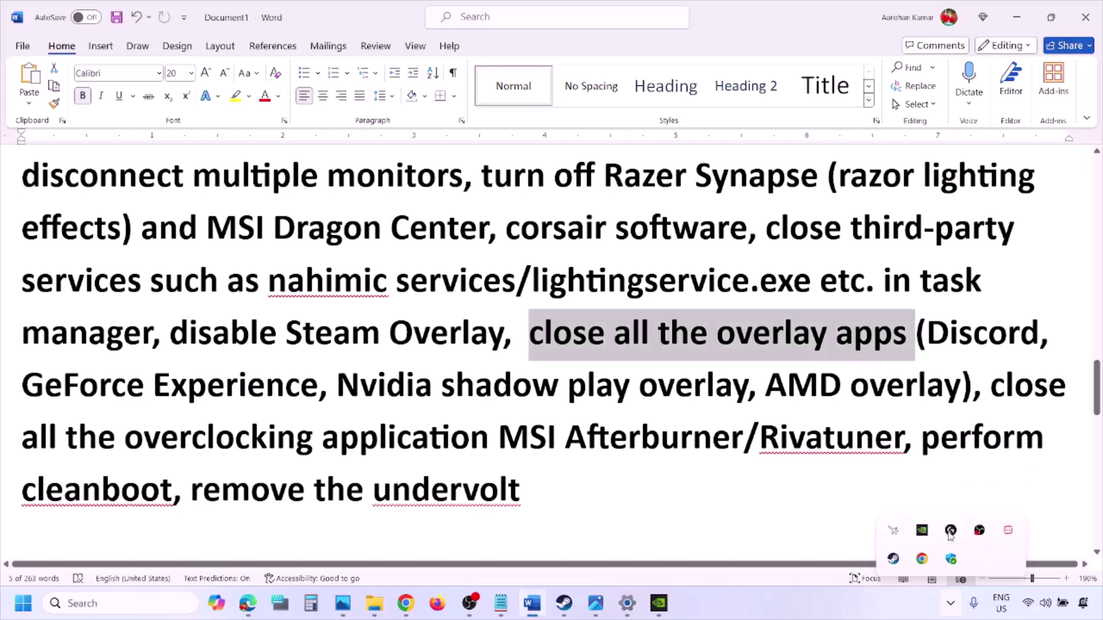
{"action": "right_click", "coordinate": [919, 540]}
{"action": "left_click", "coordinate": [954, 529]}
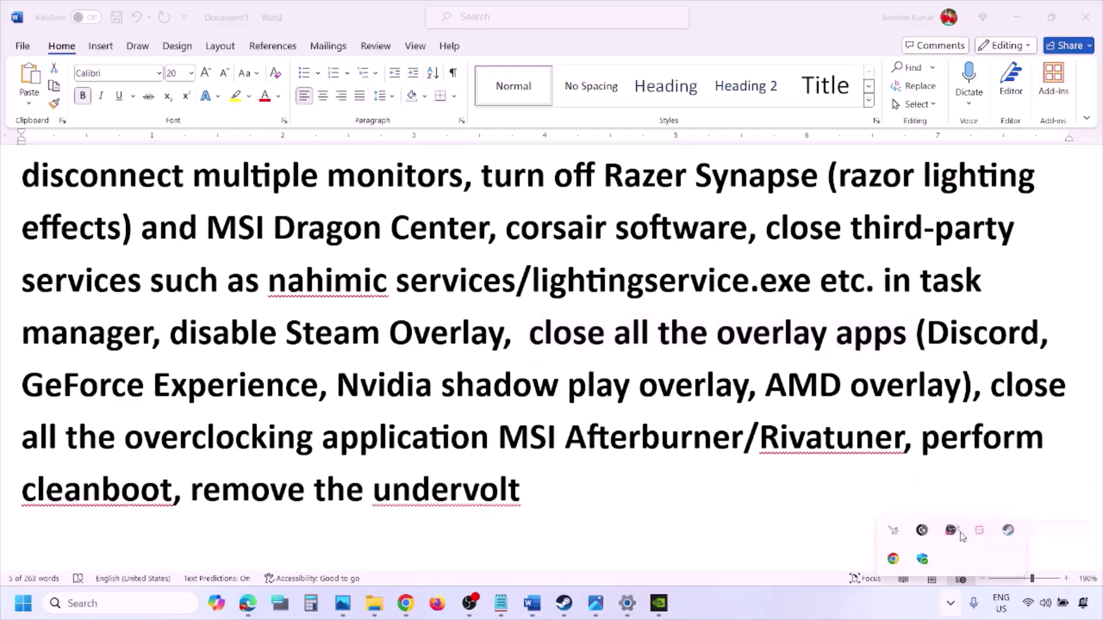
{"action": "right_click", "coordinate": [922, 533]}
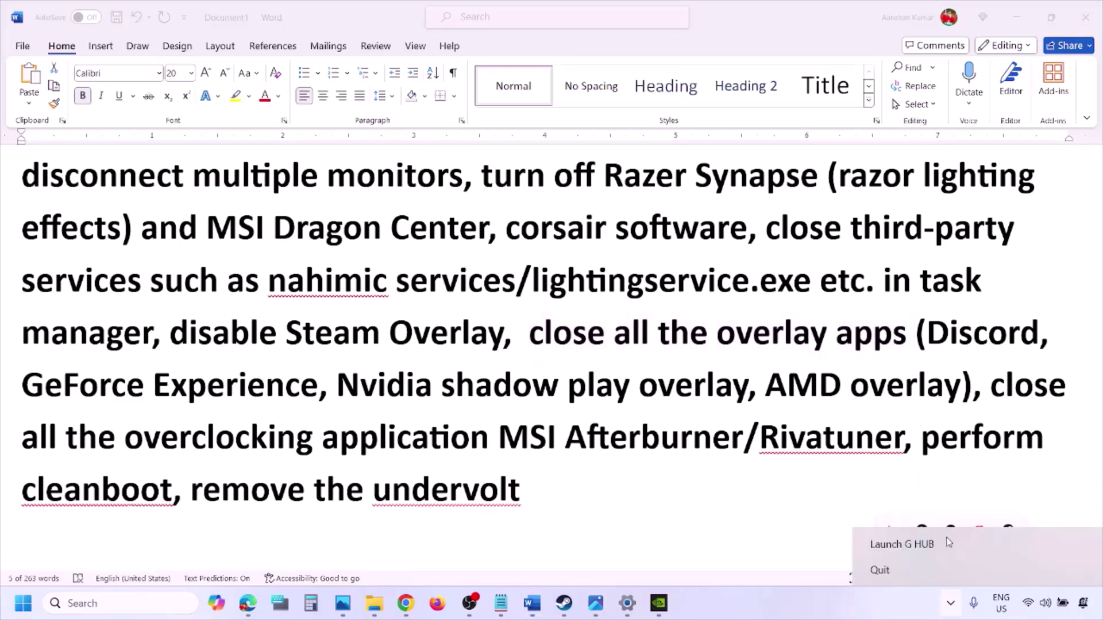
{"action": "left_click", "coordinate": [896, 571]}
- Highlight the overlay apps instruction again and quit the background app with the pink icon
{"action": "left_click_drag", "start_coordinate": [528, 333], "coordinate": [836, 359]}
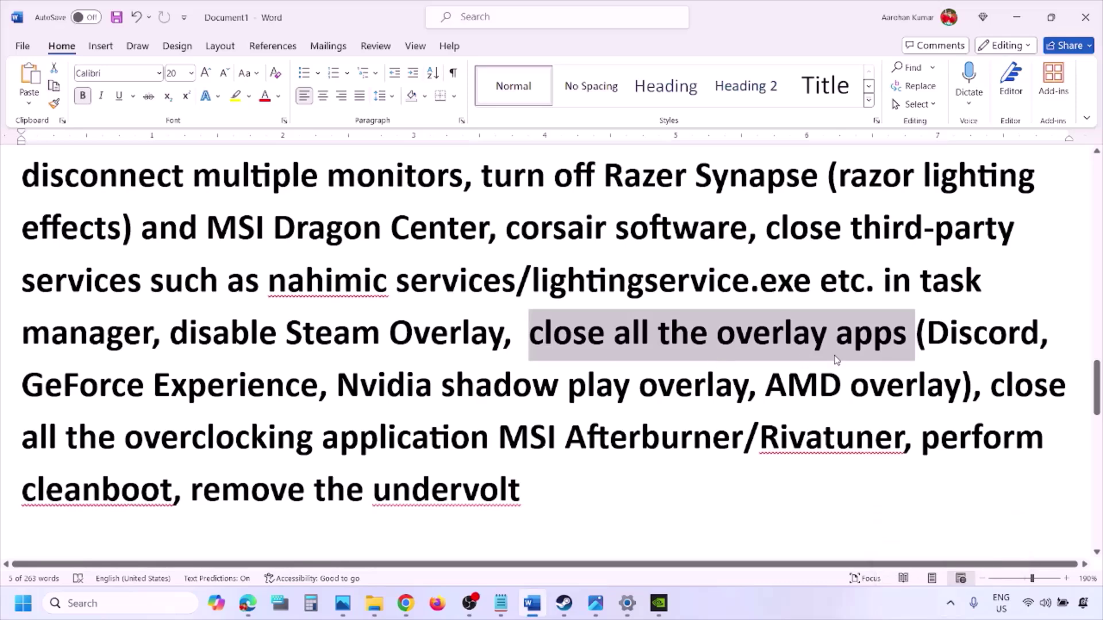
{"action": "left_click", "coordinate": [950, 604]}
{"action": "right_click", "coordinate": [950, 535]}
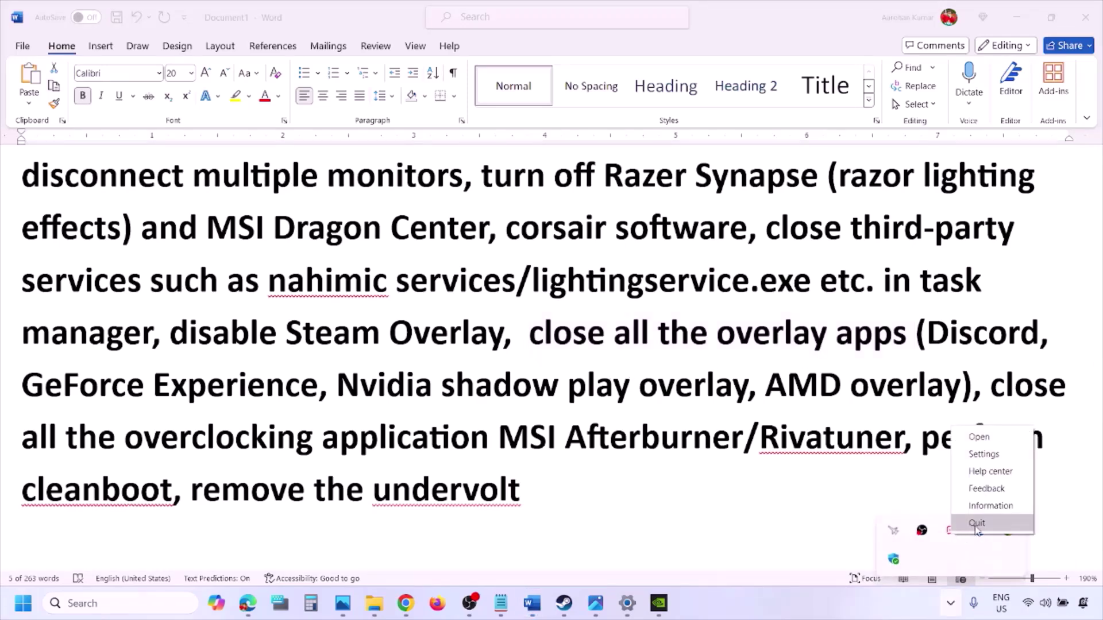
{"action": "left_click", "coordinate": [977, 524]}
{"action": "left_click", "coordinate": [950, 603]}
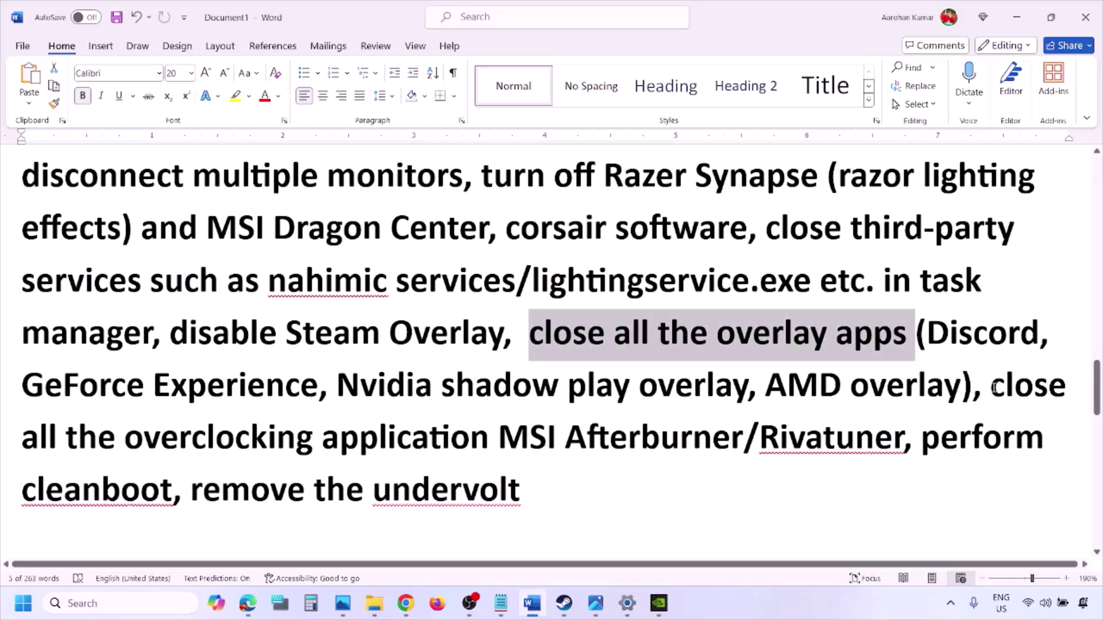
- Highlight the instruction to close all overclocking applications and close MSI Afterburner running in the background
{"action": "left_click_drag", "start_coordinate": [991, 387], "coordinate": [530, 439]}
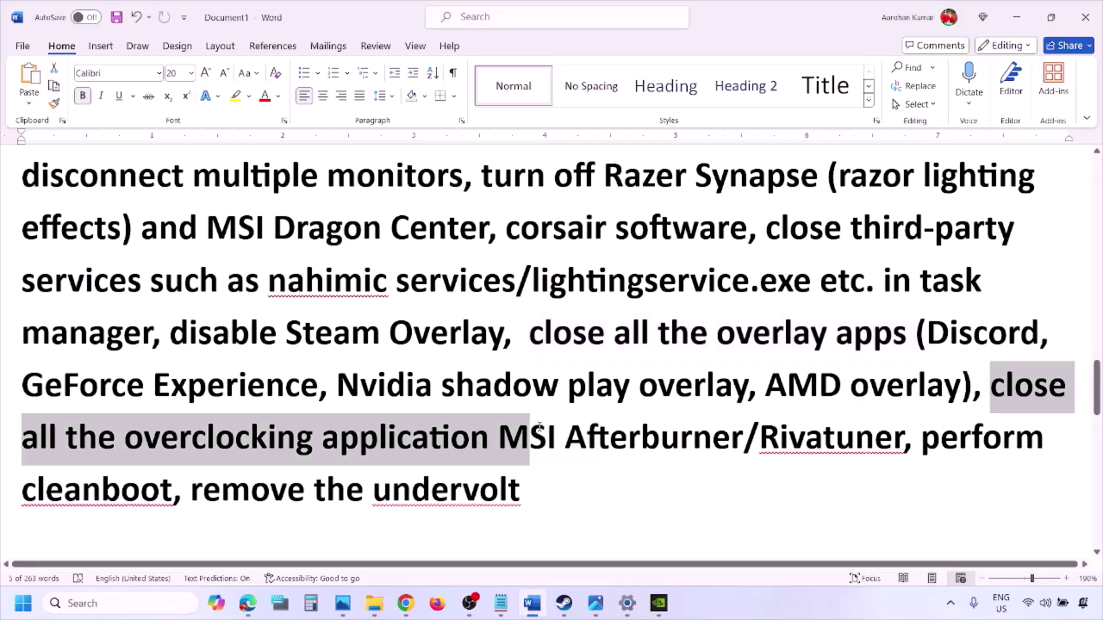
{"action": "left_click", "coordinate": [950, 603]}
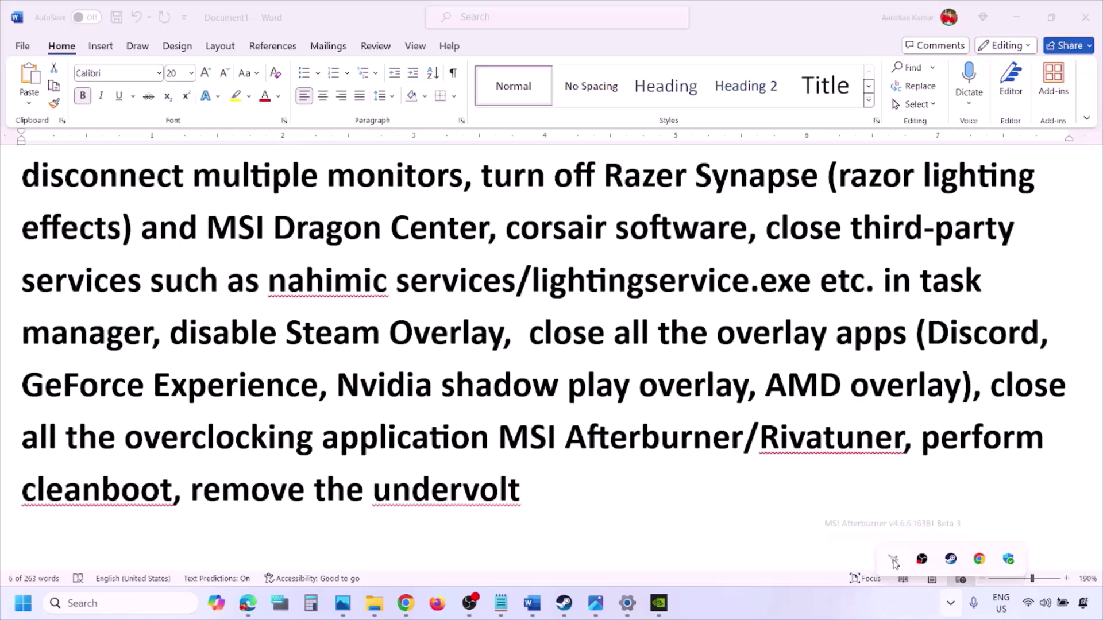
{"action": "right_click", "coordinate": [894, 562]}
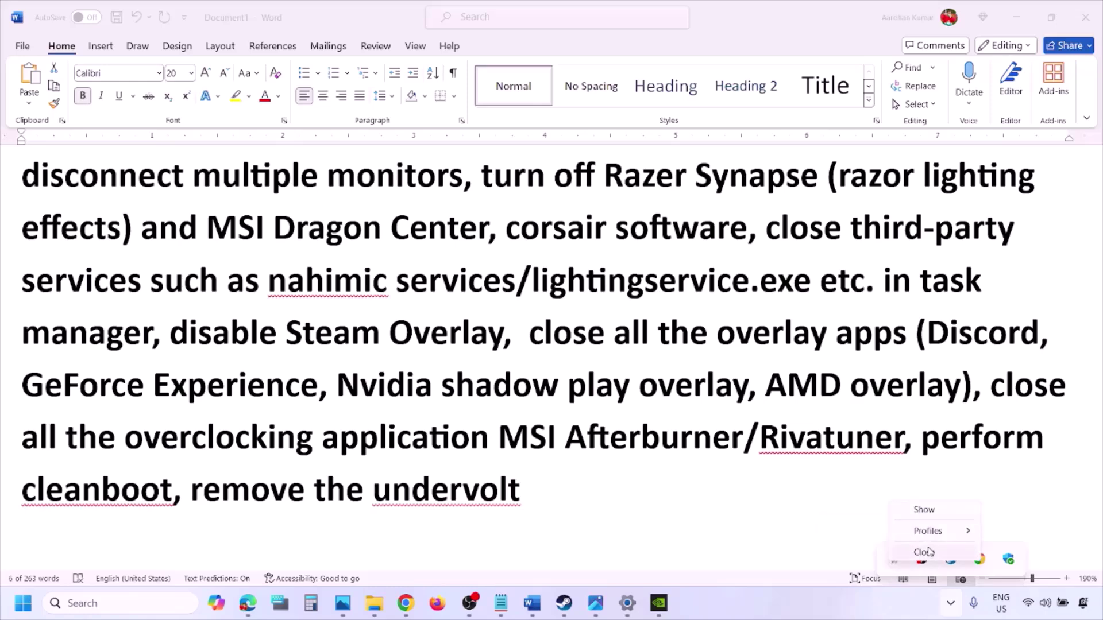
{"action": "left_click", "coordinate": [929, 552]}
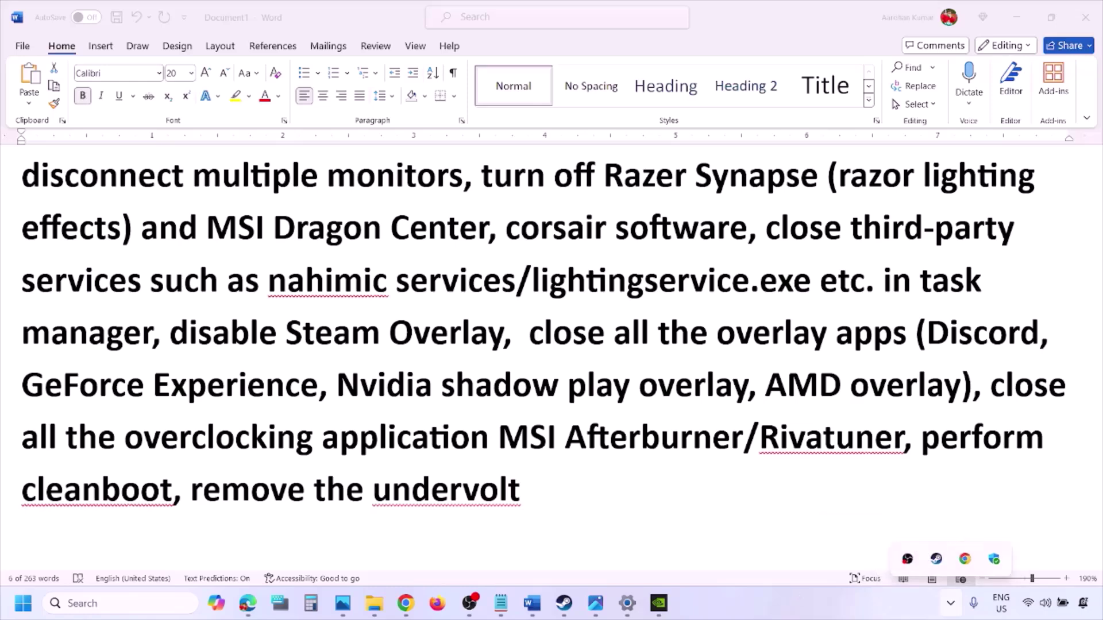
- Highlight the word "perform" in the notes' cleanboot instruction and open System Configuration through a search for "system"
{"action": "left_click_drag", "start_coordinate": [759, 439], "coordinate": [1015, 440]}
{"action": "left_click", "coordinate": [83, 597]}
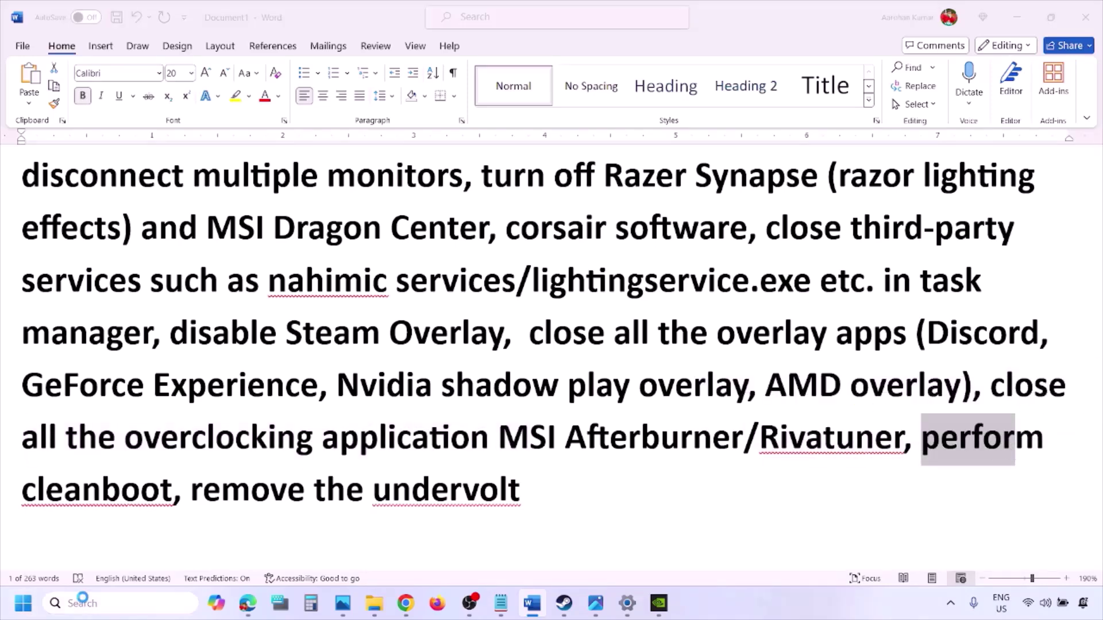
{"action": "type", "text": "ystem"}
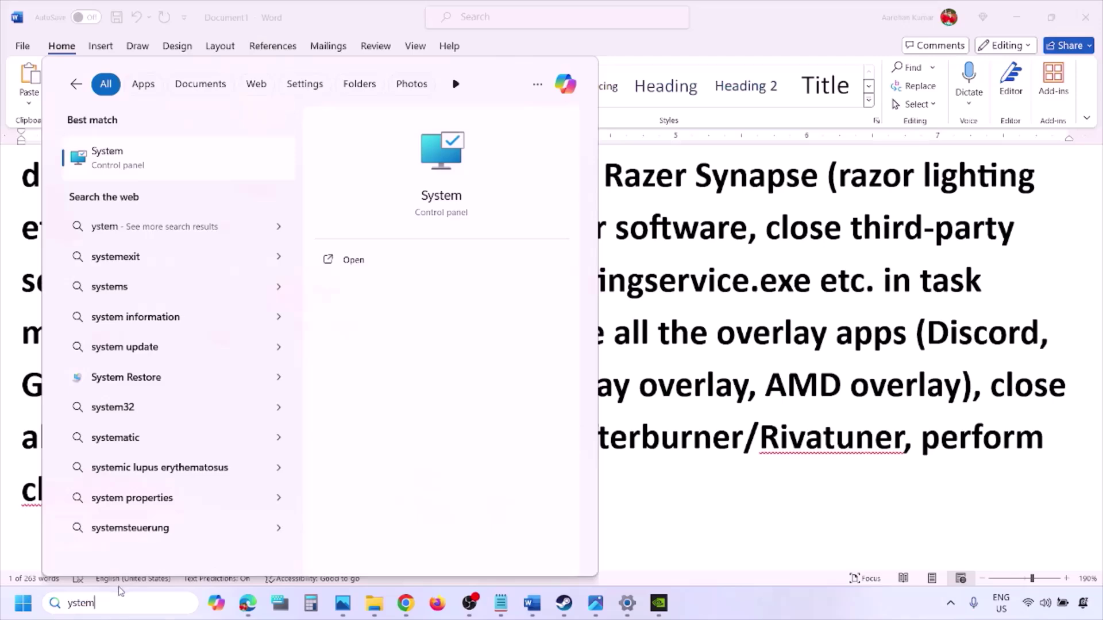
{"action": "type", "text": "s"}
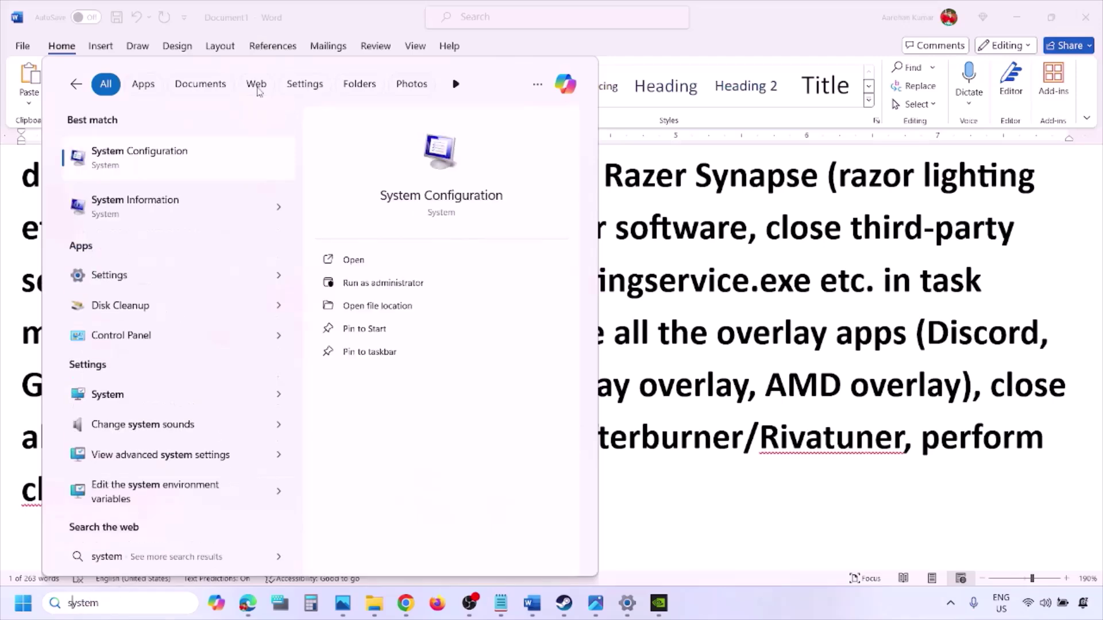
{"action": "left_click", "coordinate": [173, 162]}
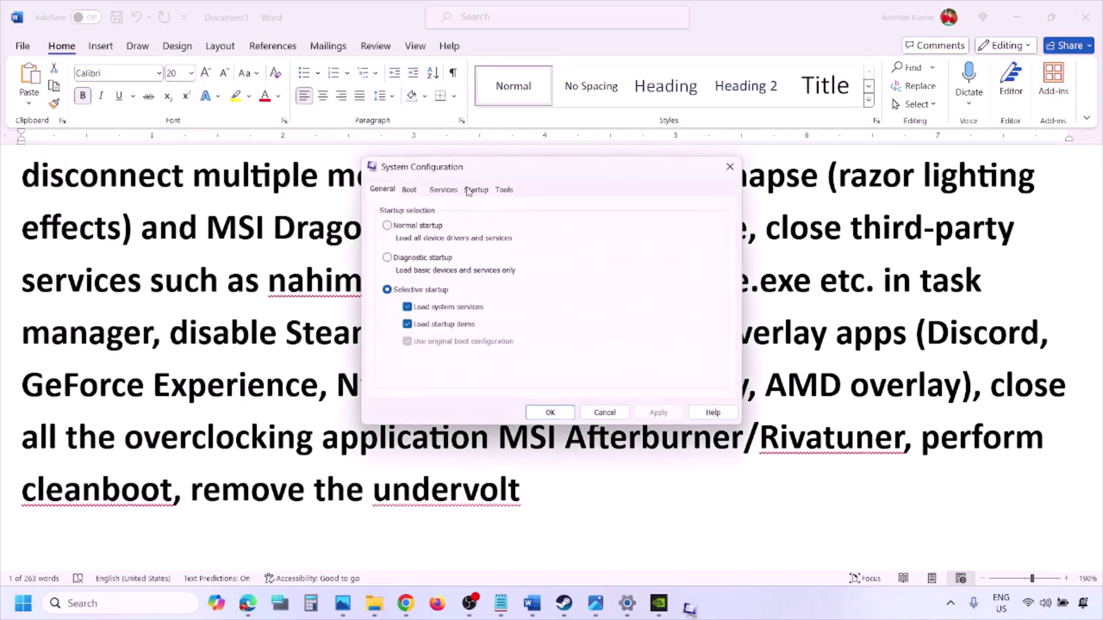
- Hide all Microsoft services in the System Configuration services list and confirm the configuration
{"action": "left_click", "coordinate": [443, 189]}
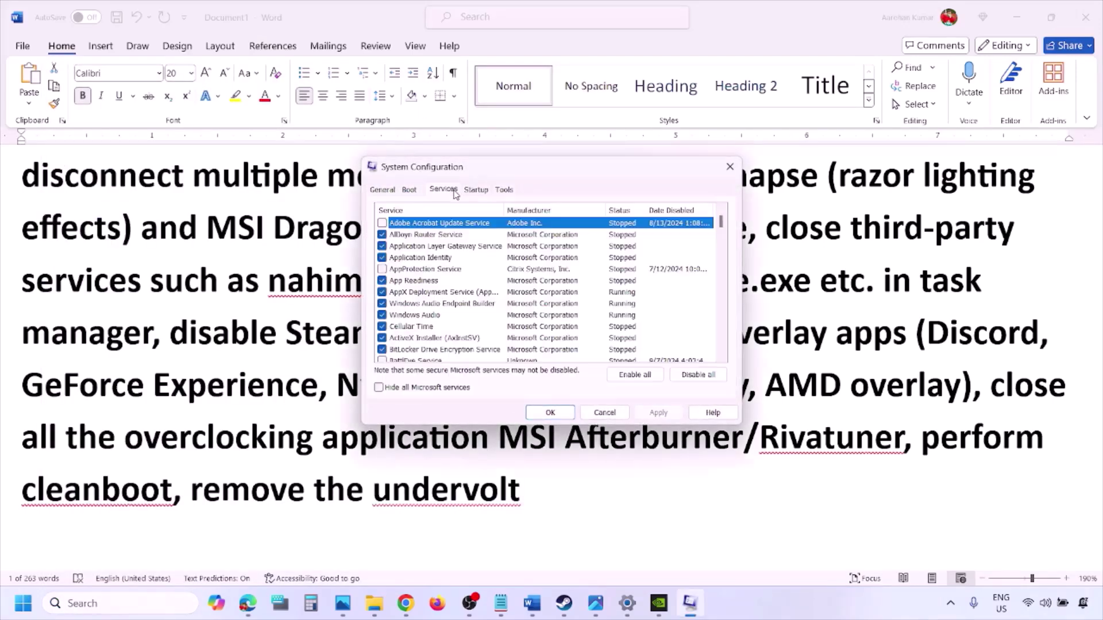
{"action": "left_click", "coordinate": [378, 388]}
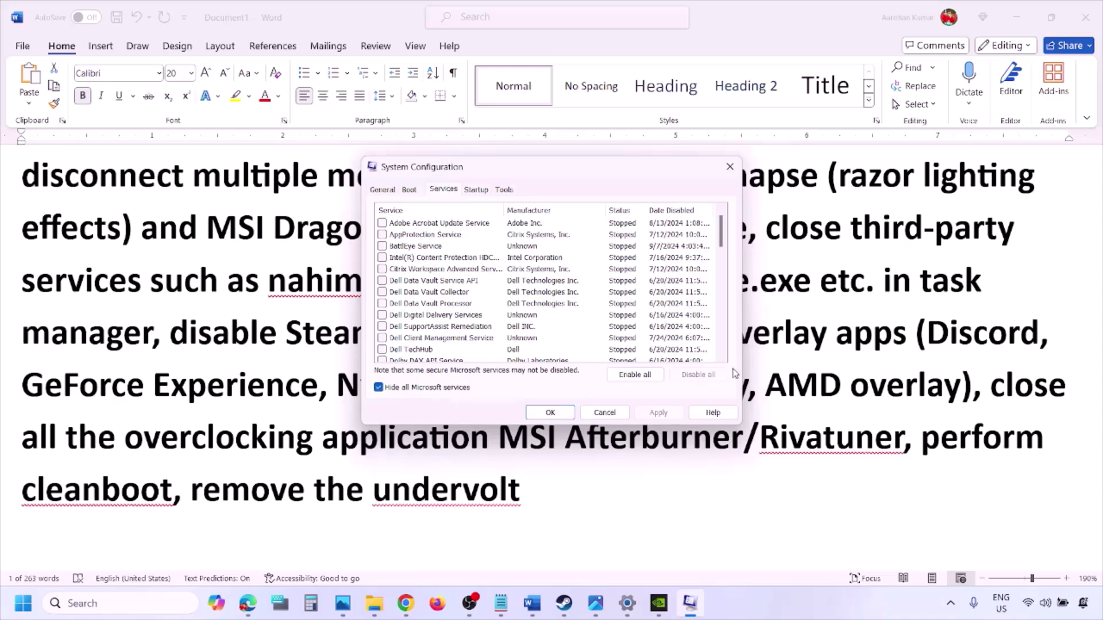
{"action": "left_click", "coordinate": [553, 412]}
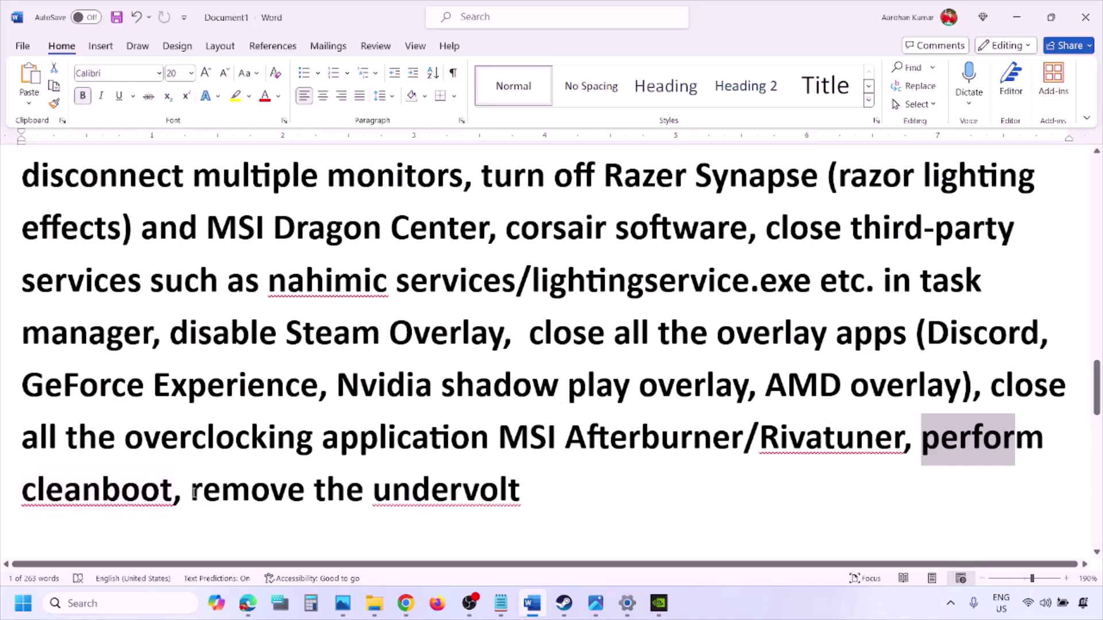
- Highlight "remove the undervolt" in the notes, then the Step 10 heading "Increase the Virtual Memory"
{"action": "left_click_drag", "start_coordinate": [194, 491], "coordinate": [510, 484]}
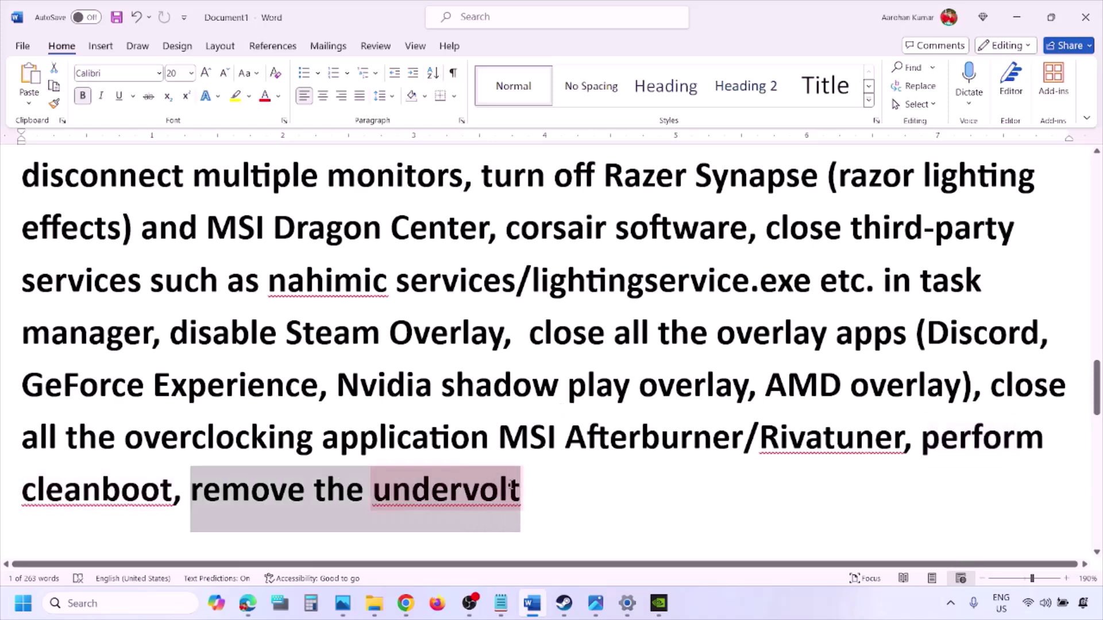
{"action": "left_click", "coordinate": [689, 490]}
{"action": "scroll", "coordinate": [689, 489], "scroll_direction": "down", "scroll_amount": 3}
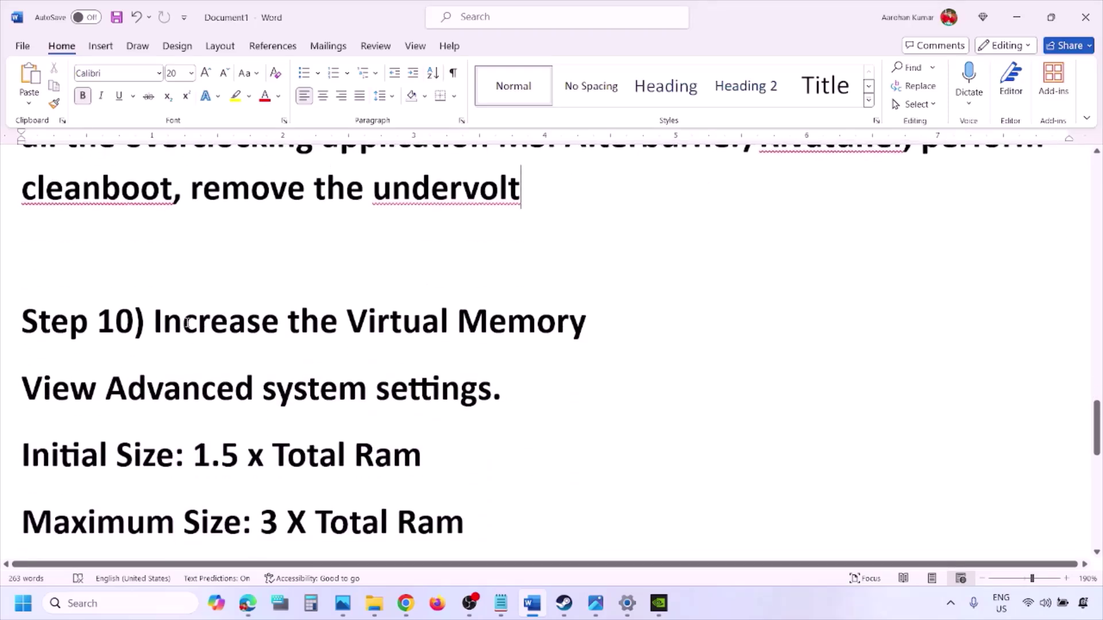
{"action": "left_click_drag", "start_coordinate": [187, 324], "coordinate": [592, 325]}
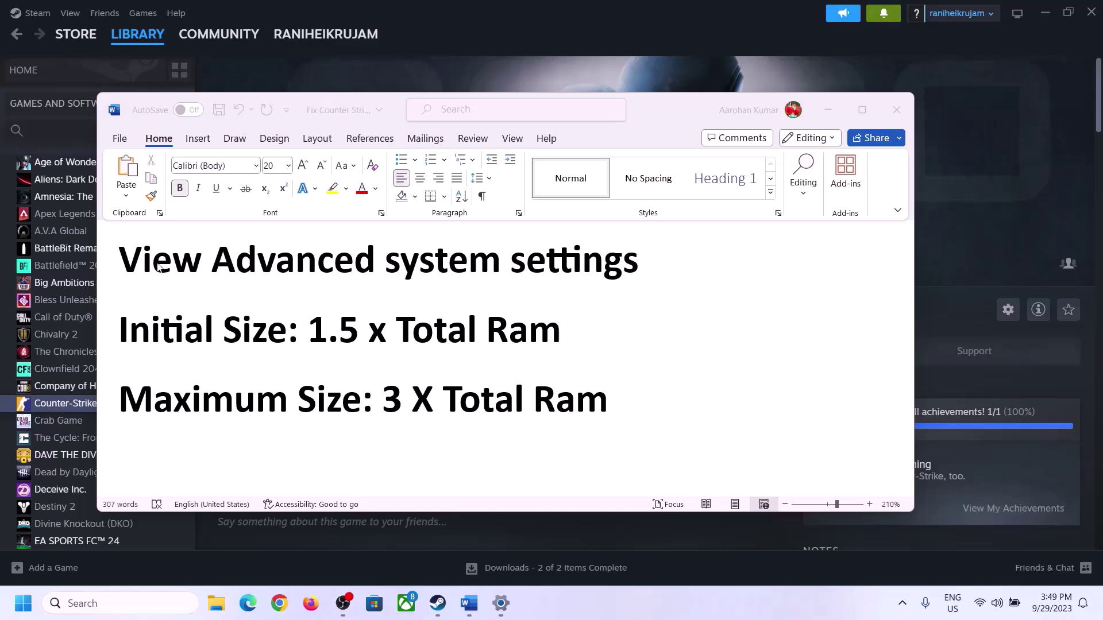
- Copy "View Advanced system settings" from the notes, search Windows for it, open System Properties and move its window over the notes
{"action": "left_click_drag", "start_coordinate": [129, 263], "coordinate": [593, 289]}
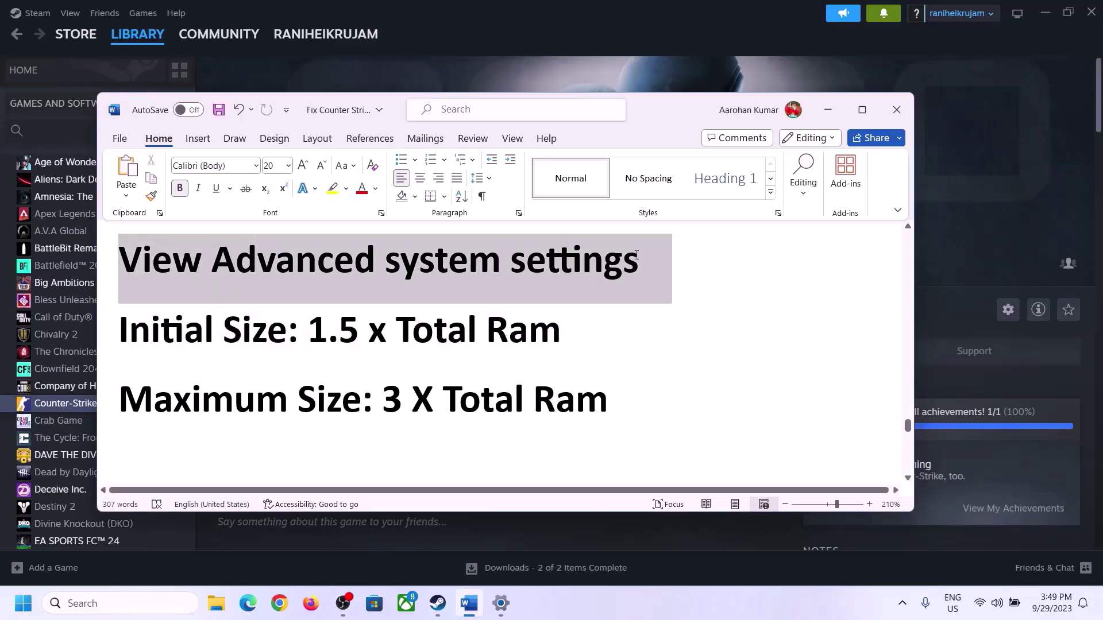
{"action": "key", "text": "ctrl+c"}
{"action": "left_click", "coordinate": [132, 603]}
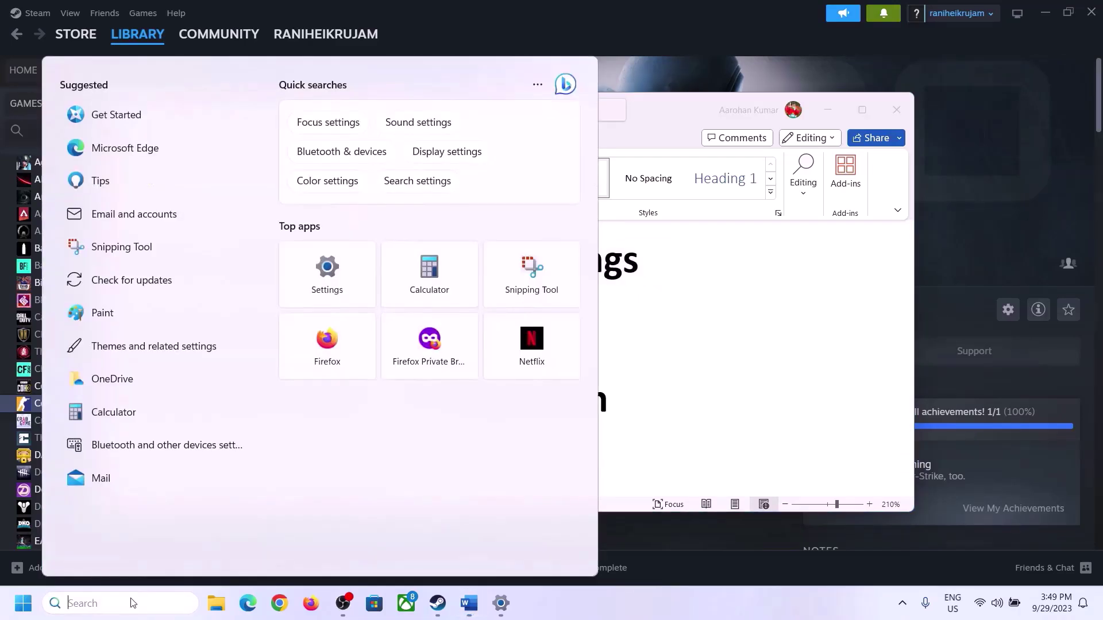
{"action": "key", "text": "ctrl+v"}
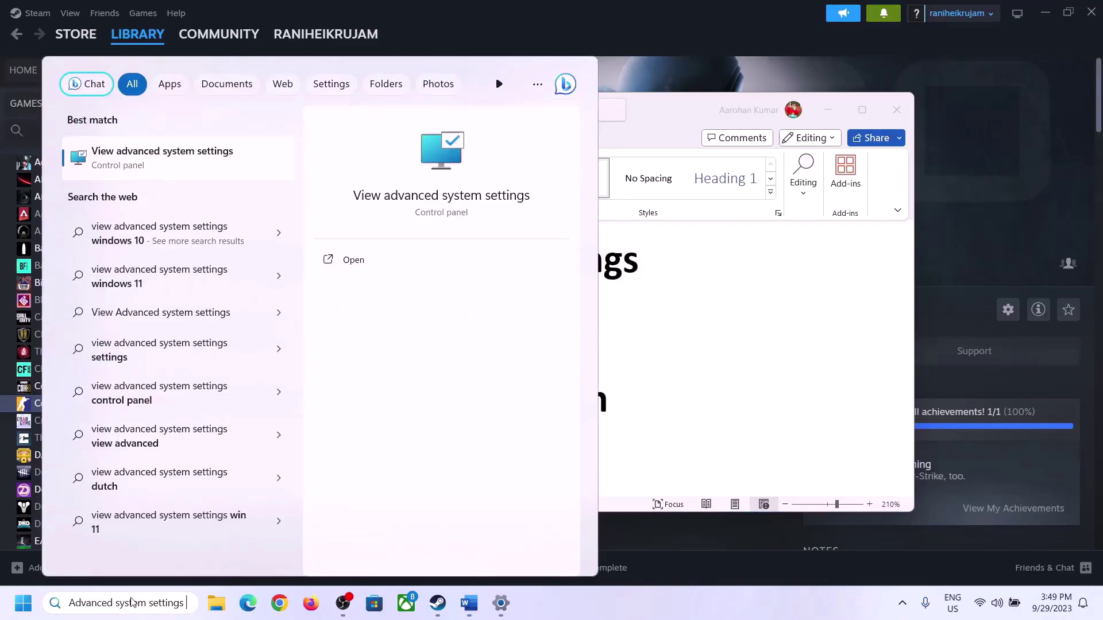
{"action": "left_click", "coordinate": [156, 166]}
{"action": "left_click_drag", "start_coordinate": [230, 108], "coordinate": [494, 196]}
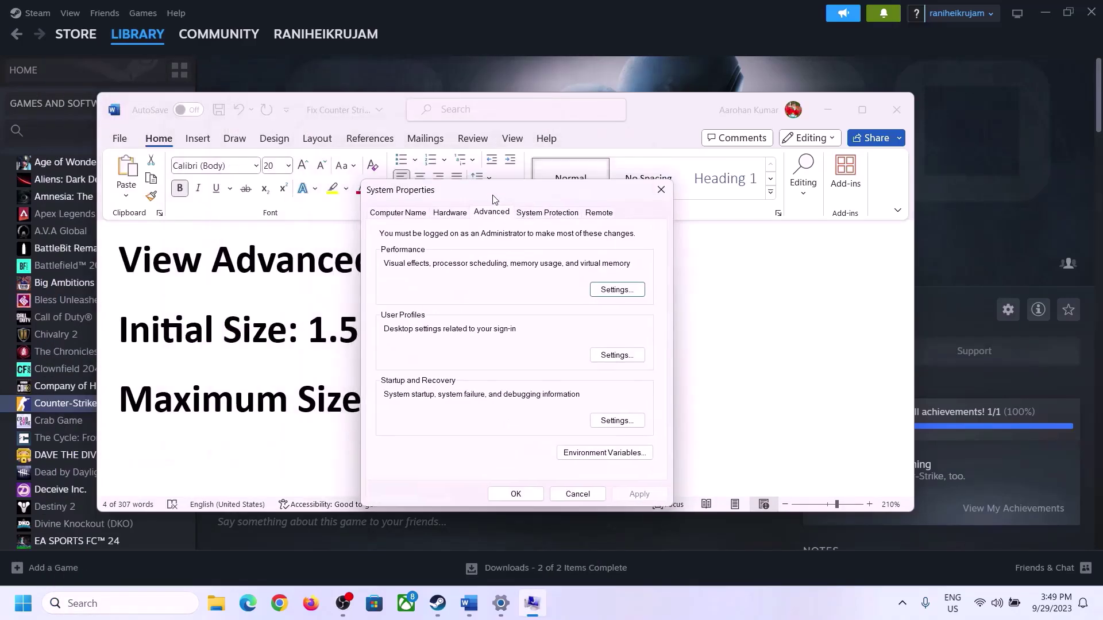
- In the Virtual Memory settings, turn off automatic paging file management and select a custom size for drive C:
{"action": "left_click", "coordinate": [617, 290]}
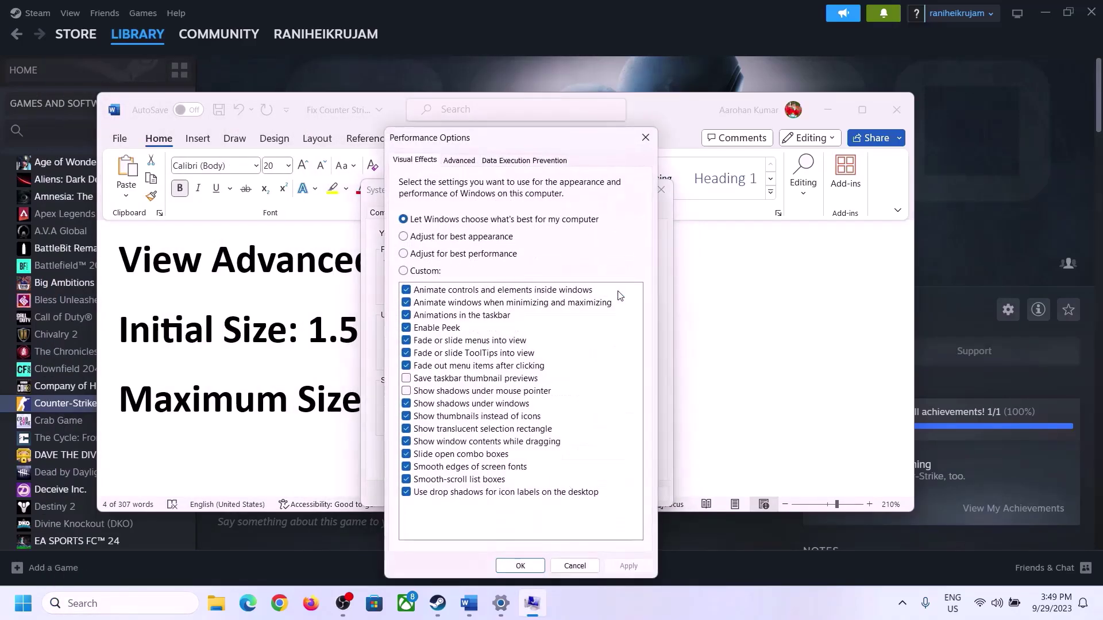
{"action": "left_click", "coordinate": [460, 161]}
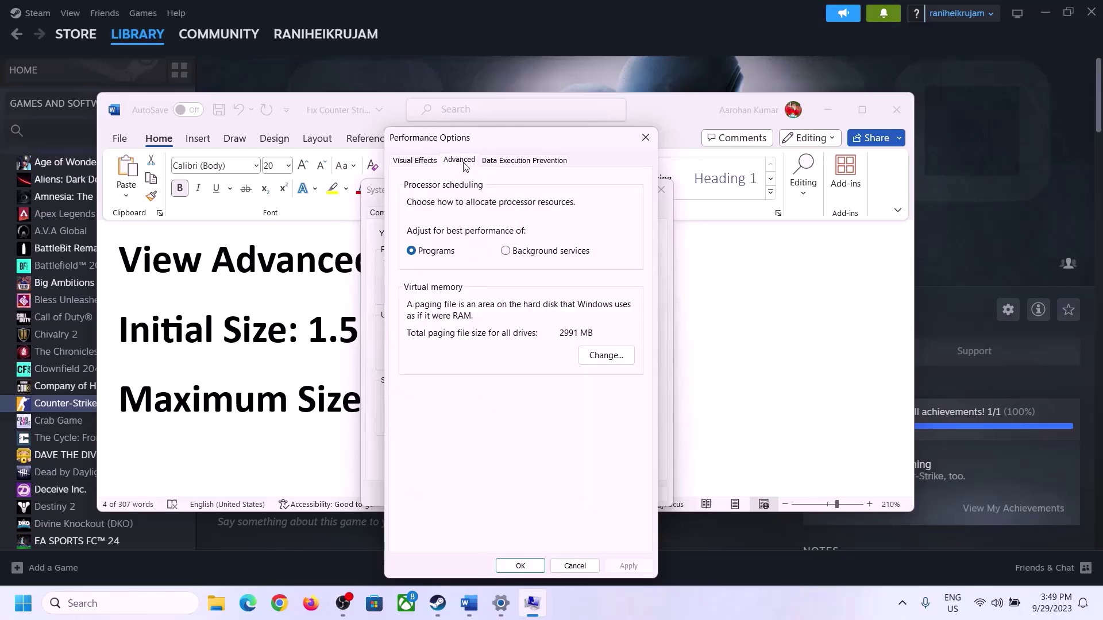
{"action": "left_click", "coordinate": [613, 356]}
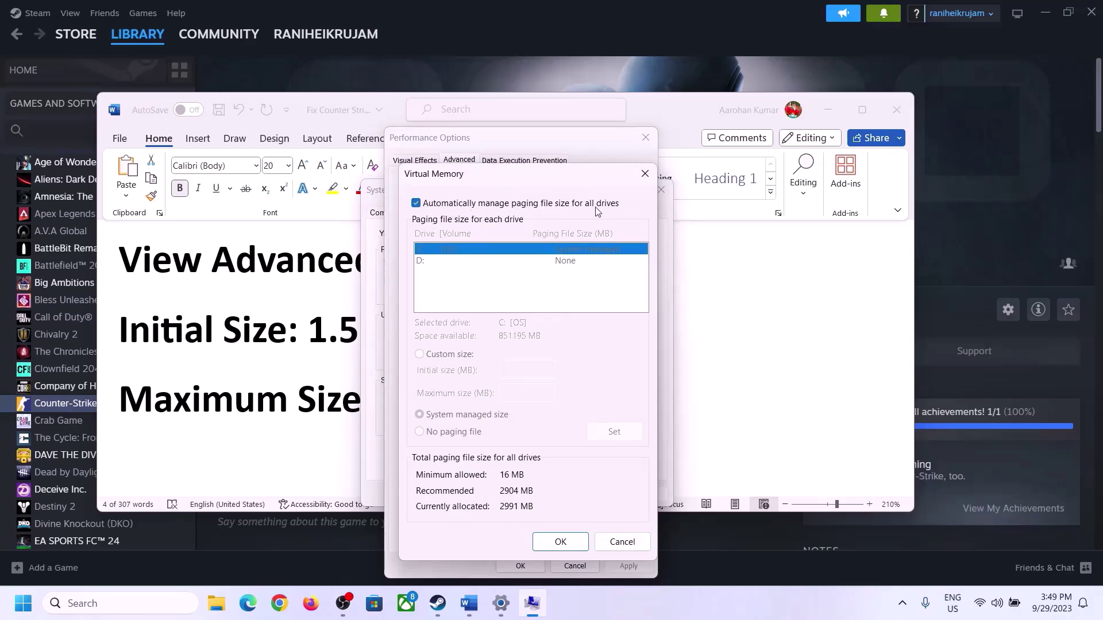
{"action": "left_click", "coordinate": [416, 203]}
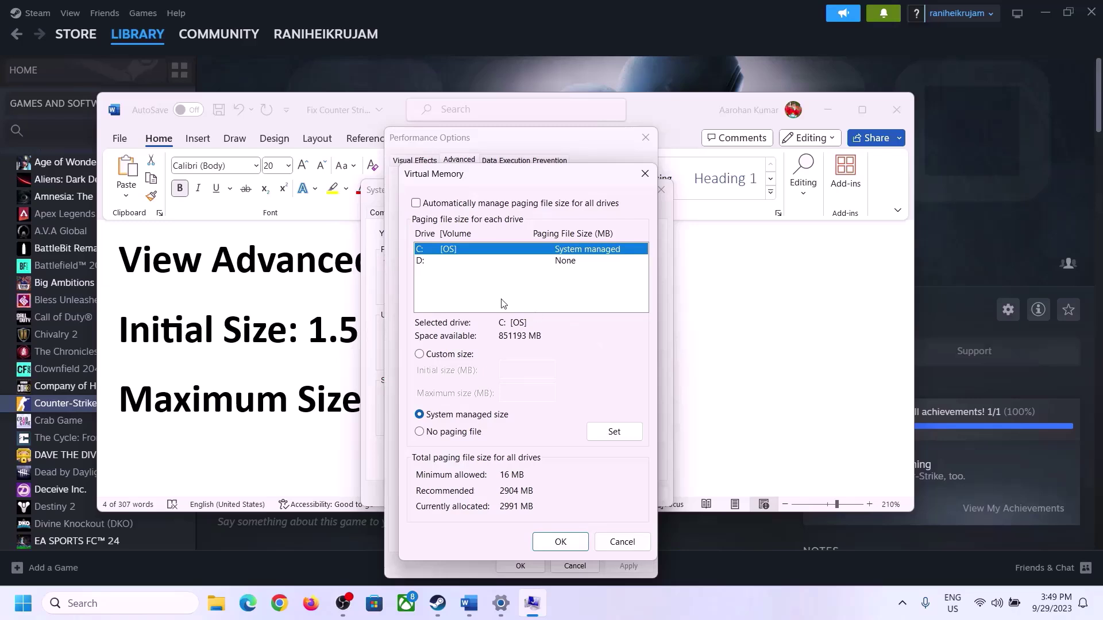
{"action": "left_click", "coordinate": [419, 355]}
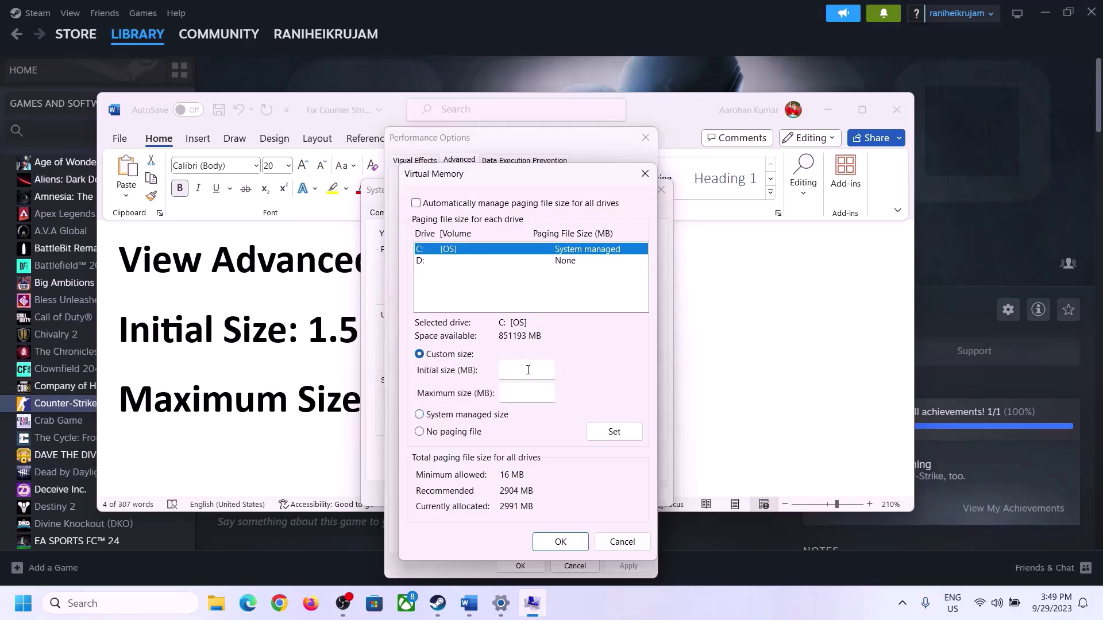
- Highlight the initial size formula "1.5 x Total Ram" in the notes and look up the installed RAM in the system's About page
{"action": "left_click", "coordinate": [315, 337]}
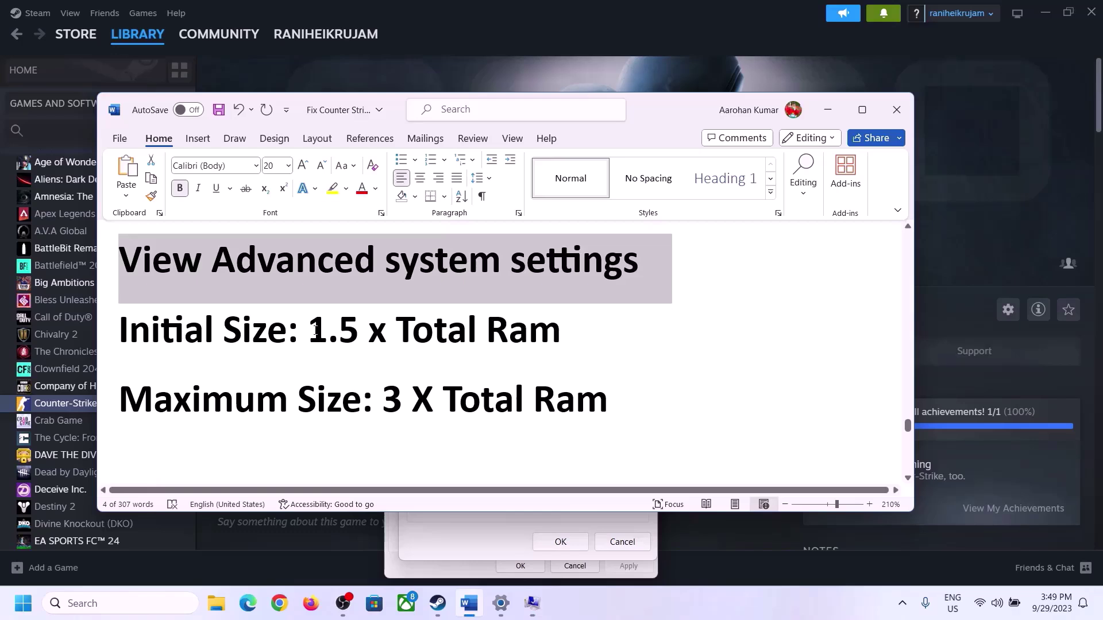
{"action": "left_click_drag", "start_coordinate": [315, 330], "coordinate": [511, 343]}
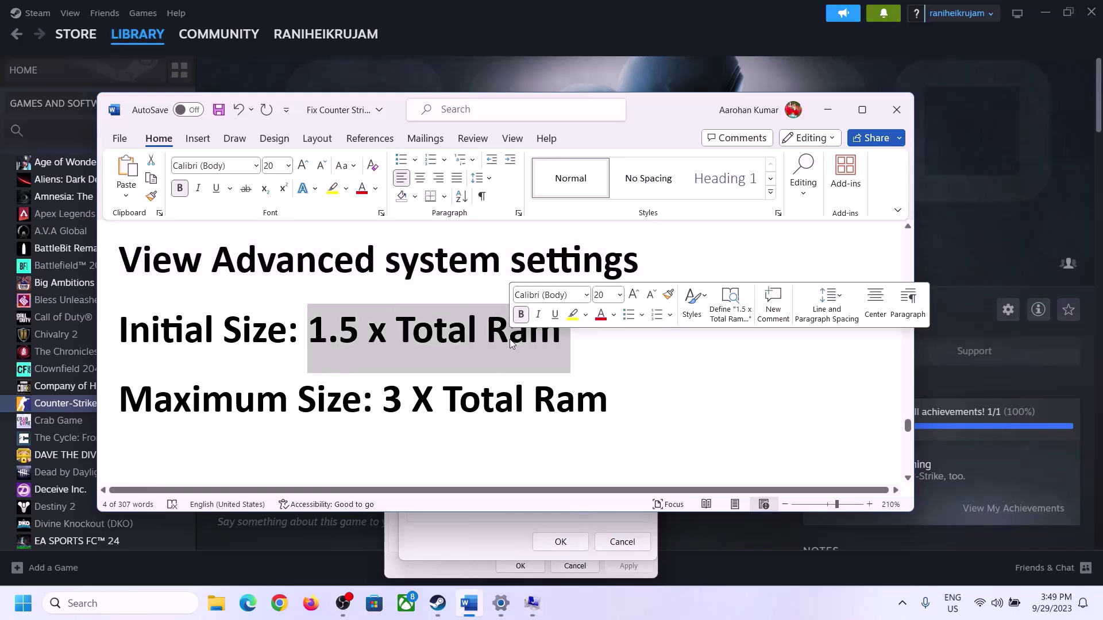
{"action": "left_click", "coordinate": [501, 604]}
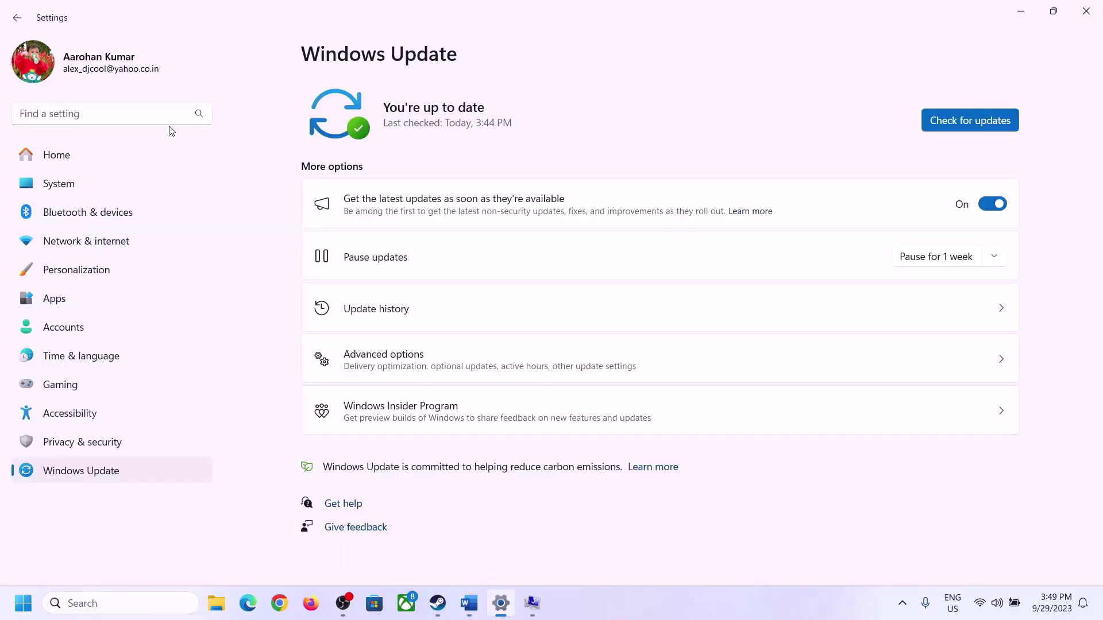
{"action": "left_click", "coordinate": [51, 185]}
{"action": "scroll", "coordinate": [405, 445], "scroll_direction": "down", "scroll_amount": 7}
{"action": "left_click", "coordinate": [362, 545]}
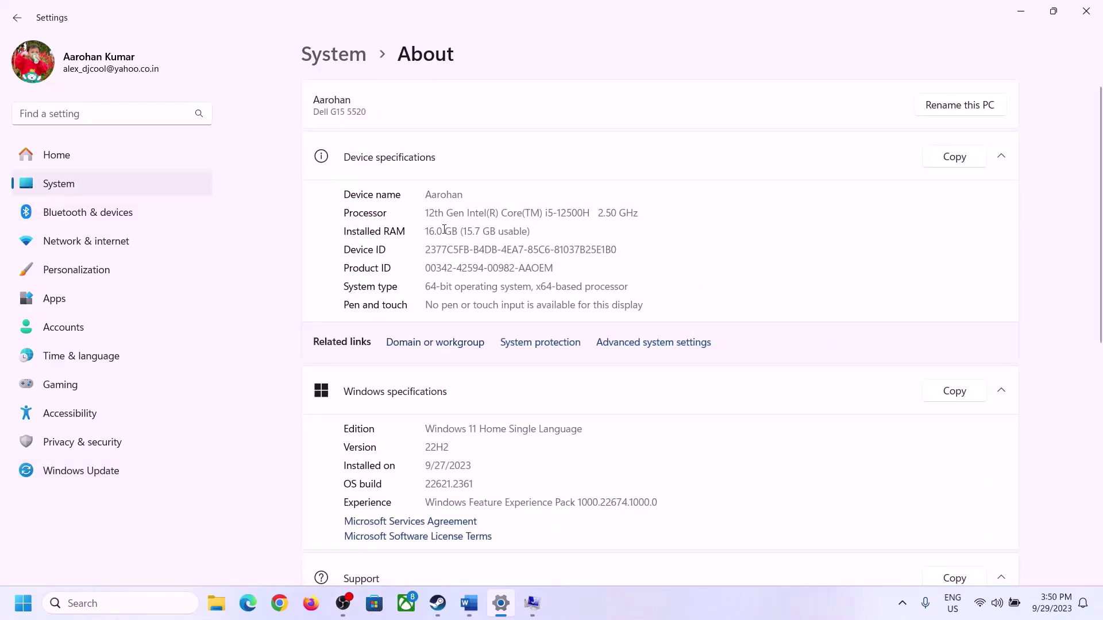
{"action": "left_click_drag", "start_coordinate": [437, 230], "coordinate": [420, 231]}
{"action": "left_click", "coordinate": [444, 232]}
{"action": "left_click_drag", "start_coordinate": [439, 230], "coordinate": [421, 226]}
- Launch Calculator with the Run command calc, place it beside the Virtual Memory dialog and show the notes' size formulas behind it
{"action": "left_click", "coordinate": [531, 603]}
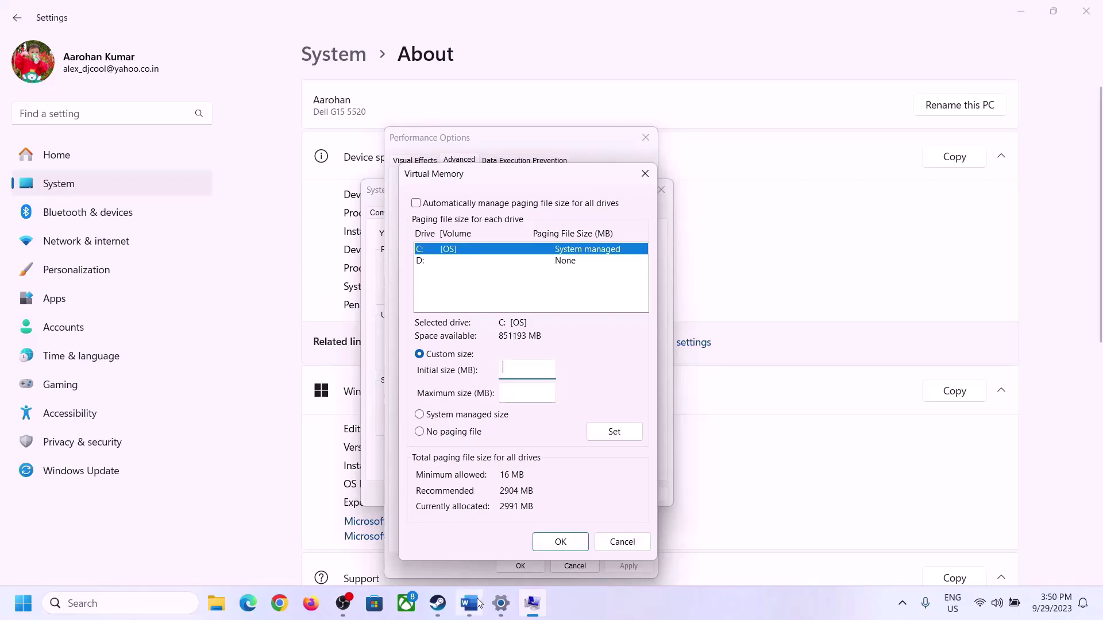
{"action": "mouse_move", "coordinate": [501, 603]}
{"action": "mouse_move", "coordinate": [498, 532]}
{"action": "key", "text": "super+r"}
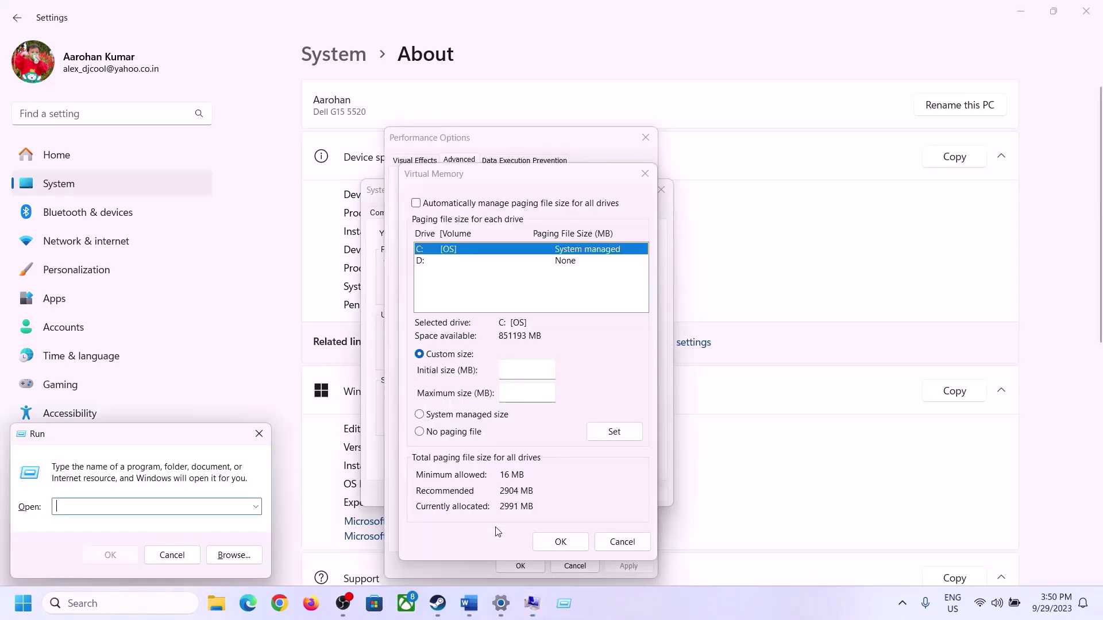
{"action": "type", "text": "ca"}
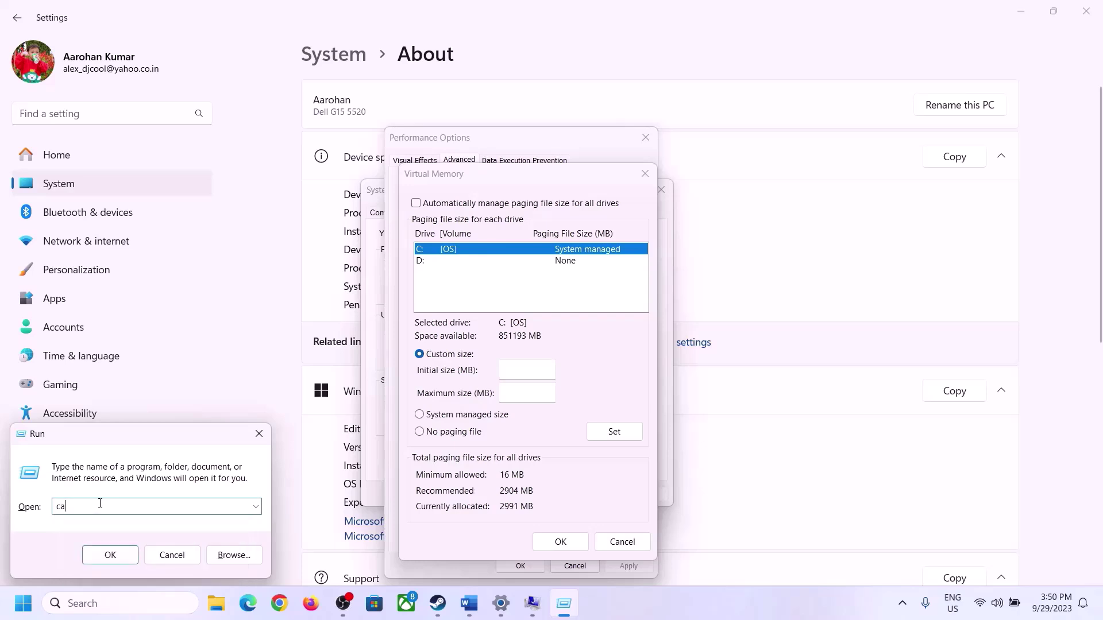
{"action": "type", "text": "lc"}
{"action": "left_click", "coordinate": [110, 555]}
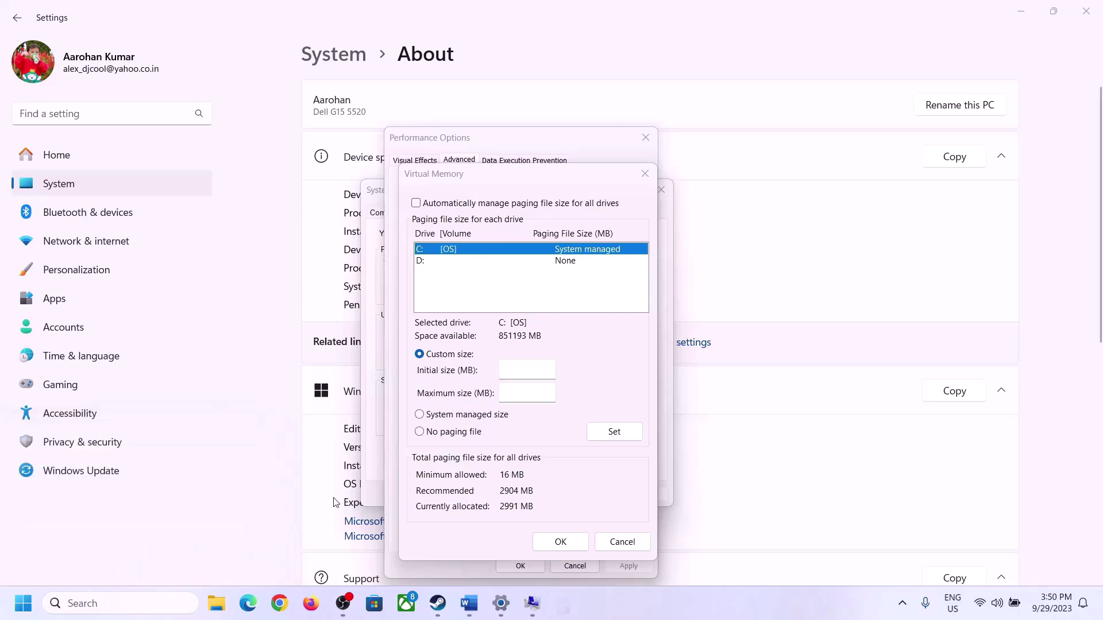
{"action": "left_click_drag", "start_coordinate": [136, 23], "coordinate": [802, 193]}
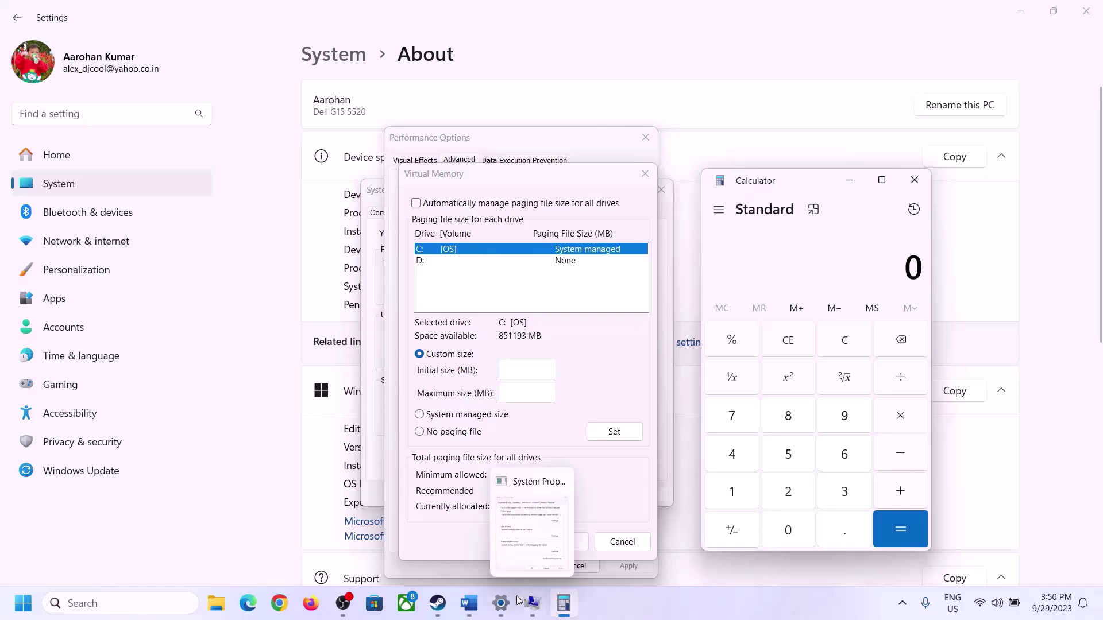
{"action": "left_click", "coordinate": [468, 615]}
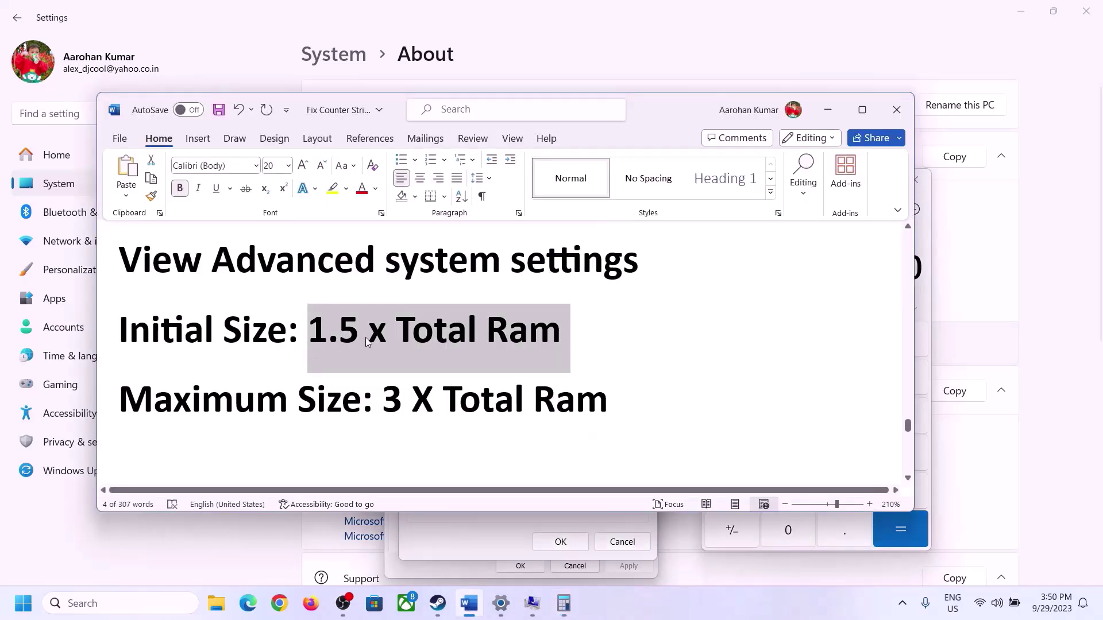
{"action": "left_click", "coordinate": [564, 603]}
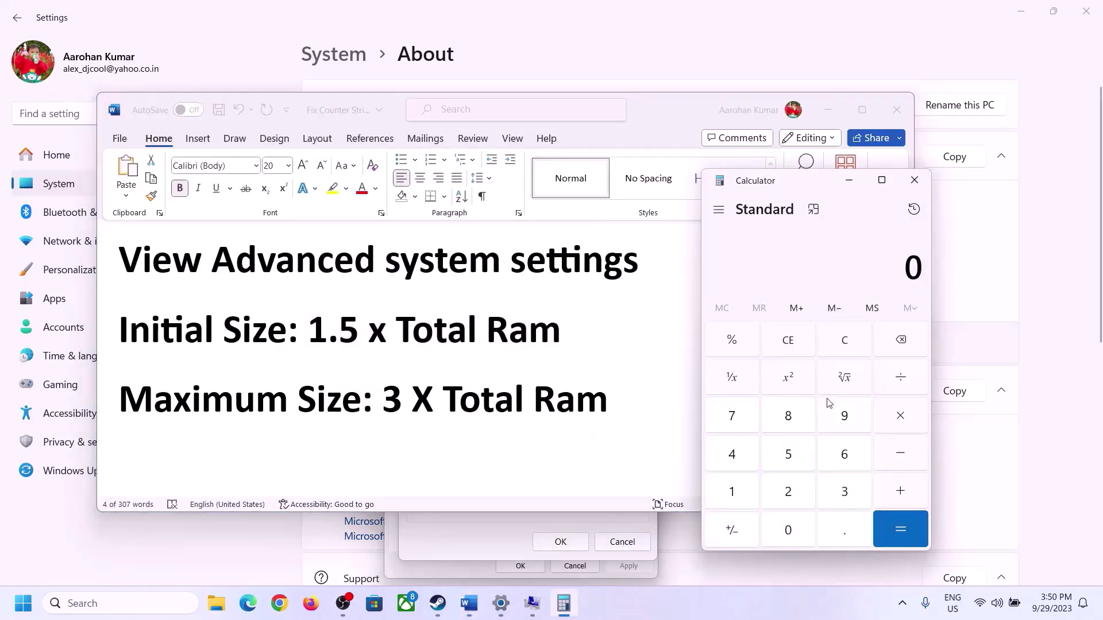
{"action": "left_click", "coordinate": [738, 492]}
{"action": "left_click", "coordinate": [840, 462]}
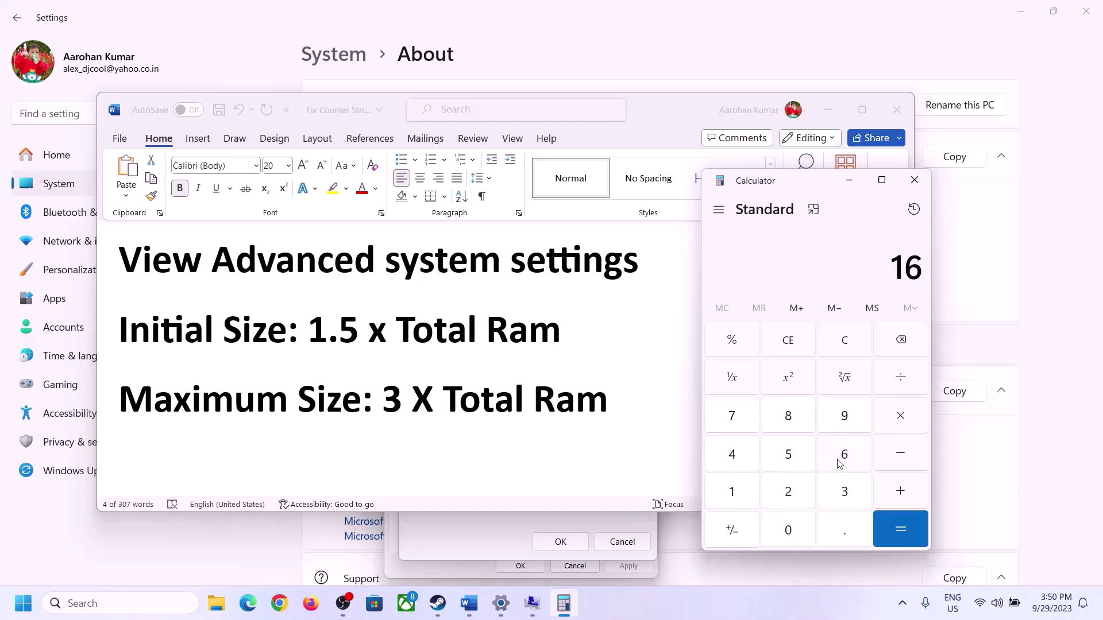
{"action": "left_click", "coordinate": [846, 351]}
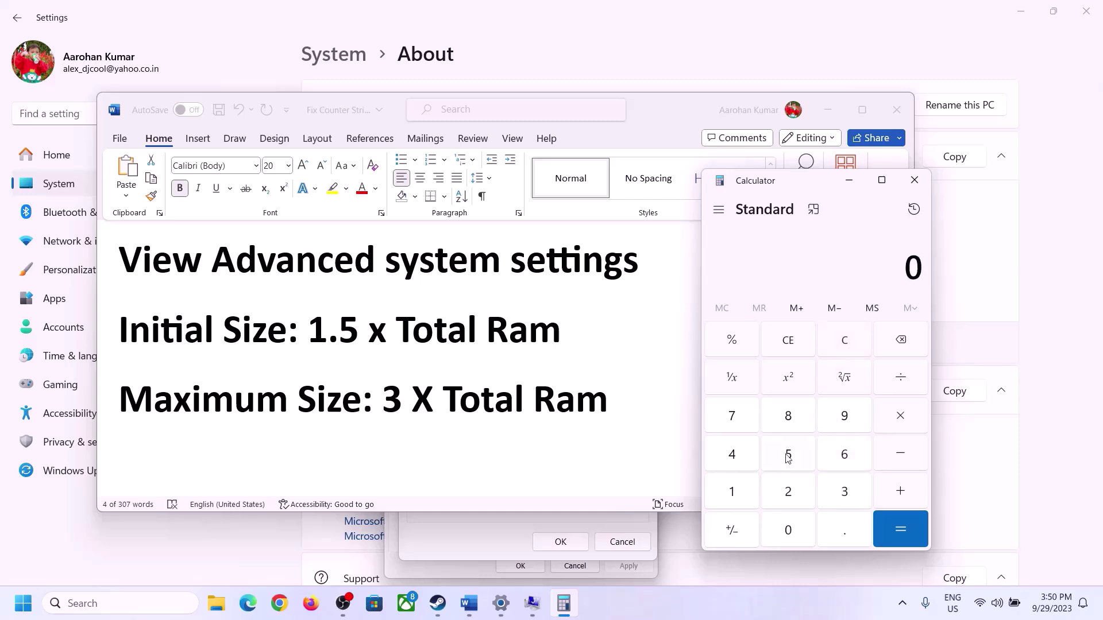
- Convert the installed RAM to megabytes in Calculator by multiplying 16 by 1024
{"action": "left_click", "coordinate": [739, 493]}
{"action": "left_click", "coordinate": [827, 459]}
{"action": "left_click", "coordinate": [900, 422]}
{"action": "left_click", "coordinate": [731, 495]}
{"action": "left_click", "coordinate": [788, 531]}
{"action": "left_click", "coordinate": [787, 492]}
{"action": "left_click", "coordinate": [736, 460]}
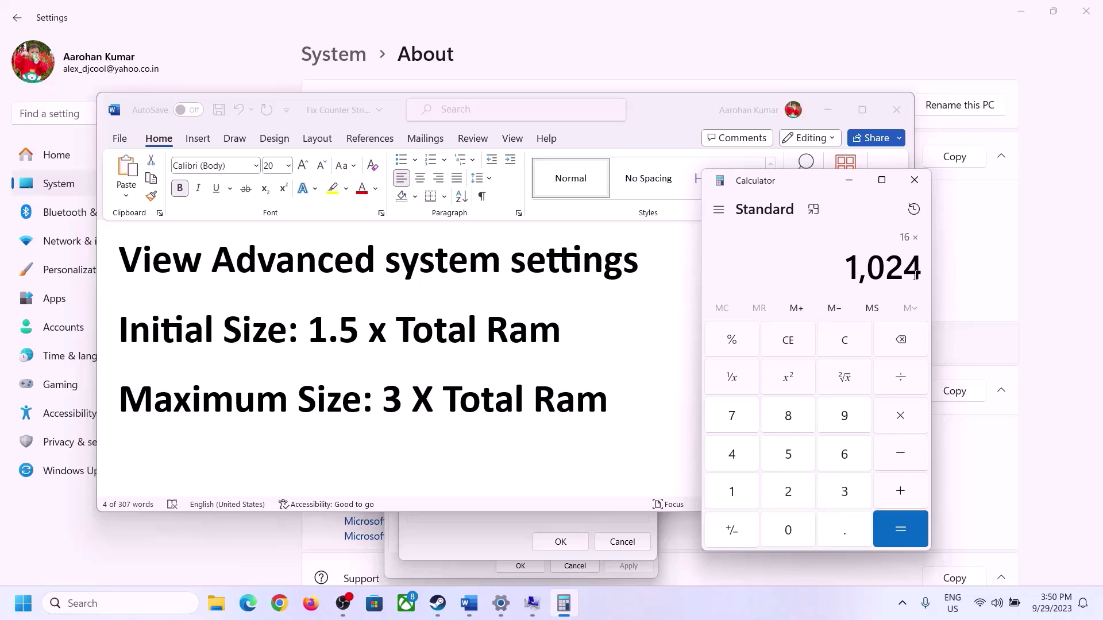
{"action": "left_click", "coordinate": [899, 531]}
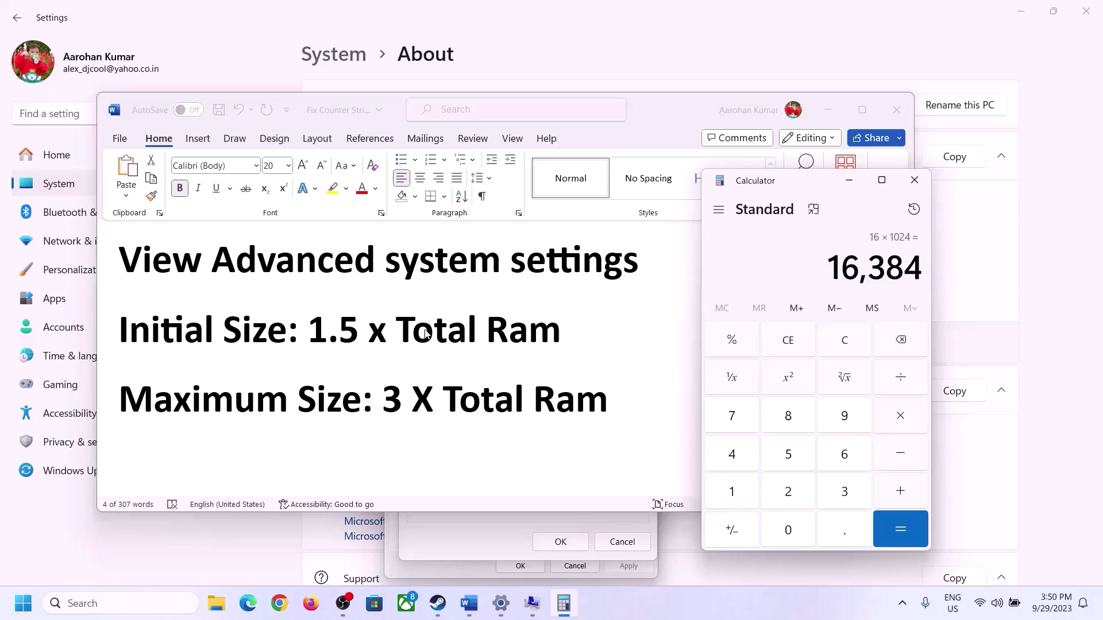
- Multiply the 16384 MB of RAM by 1.5 in Calculator for the initial paging file size
{"action": "left_click", "coordinate": [901, 418]}
{"action": "left_click", "coordinate": [750, 497]}
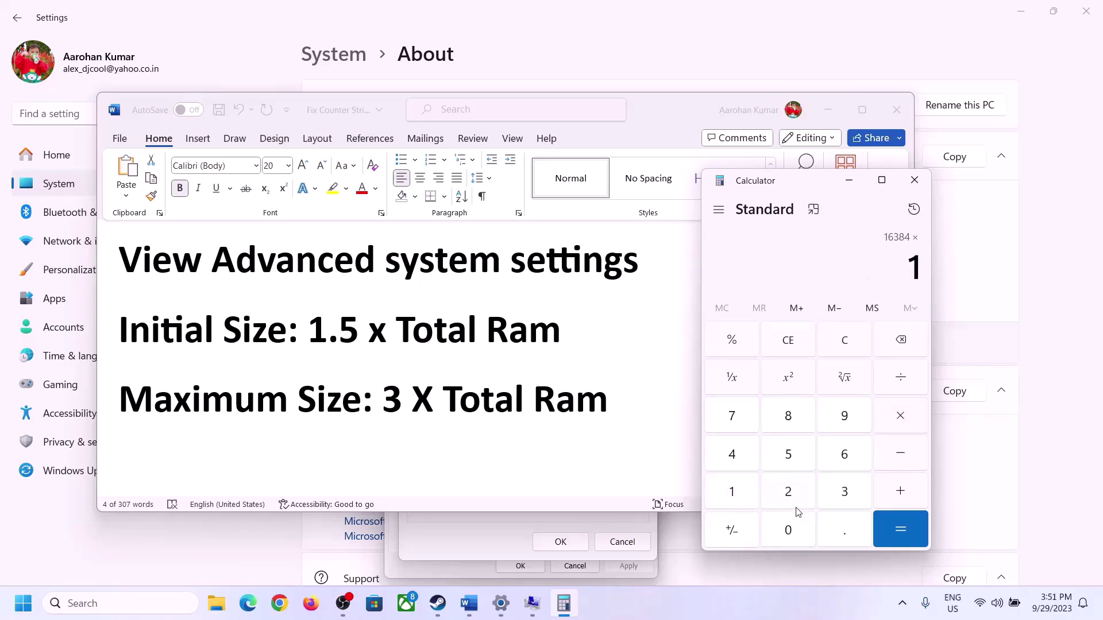
{"action": "left_click", "coordinate": [841, 540]}
{"action": "left_click", "coordinate": [793, 460]}
{"action": "left_click", "coordinate": [899, 523]}
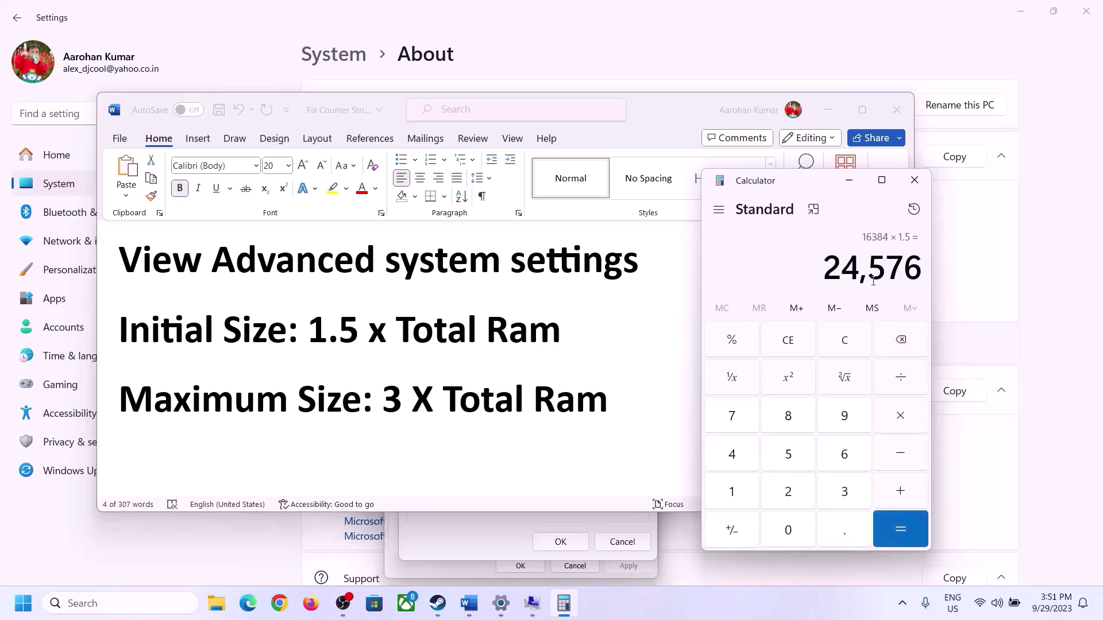
- Return to the Virtual Memory dialog and set the custom initial size for drive C: to 24576 MB
{"action": "left_click", "coordinate": [531, 603]}
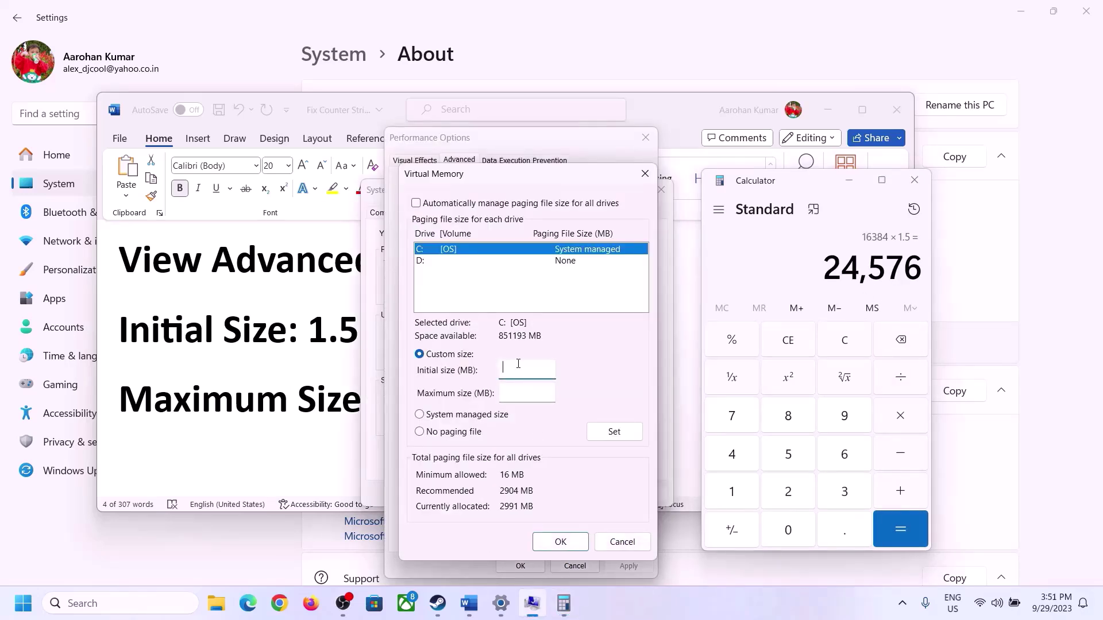
{"action": "type", "text": "24576"}
{"action": "left_click", "coordinate": [551, 393]}
- Check the maximum size formula in the notes, then clear Calculator and bring it up over the installed RAM on the About page
{"action": "left_click", "coordinate": [334, 403]}
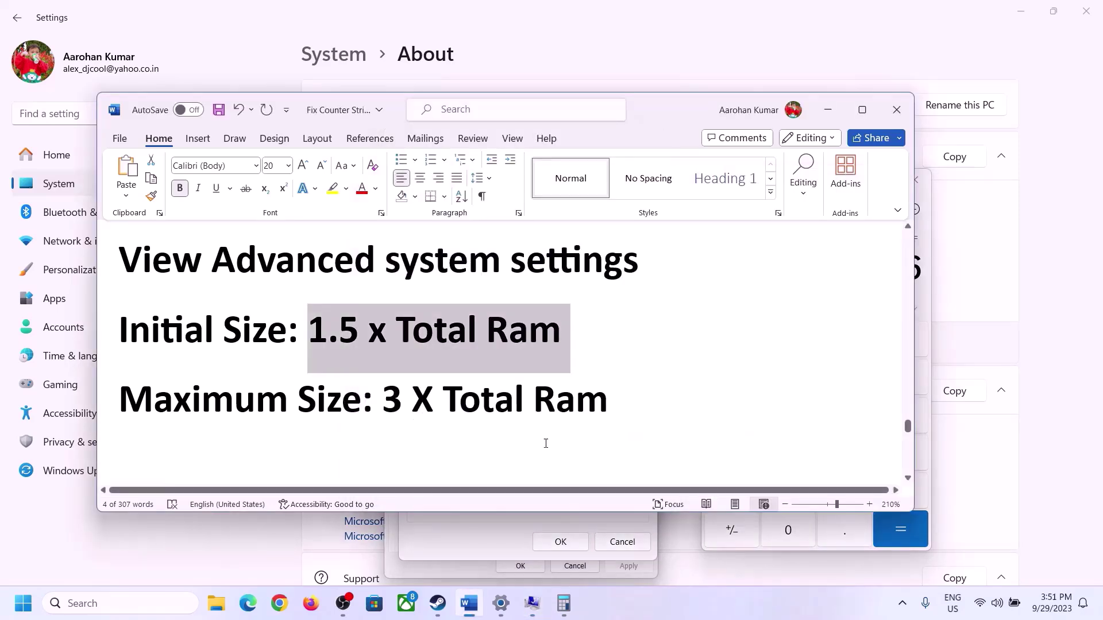
{"action": "left_click", "coordinate": [929, 308]}
{"action": "left_click", "coordinate": [854, 339]}
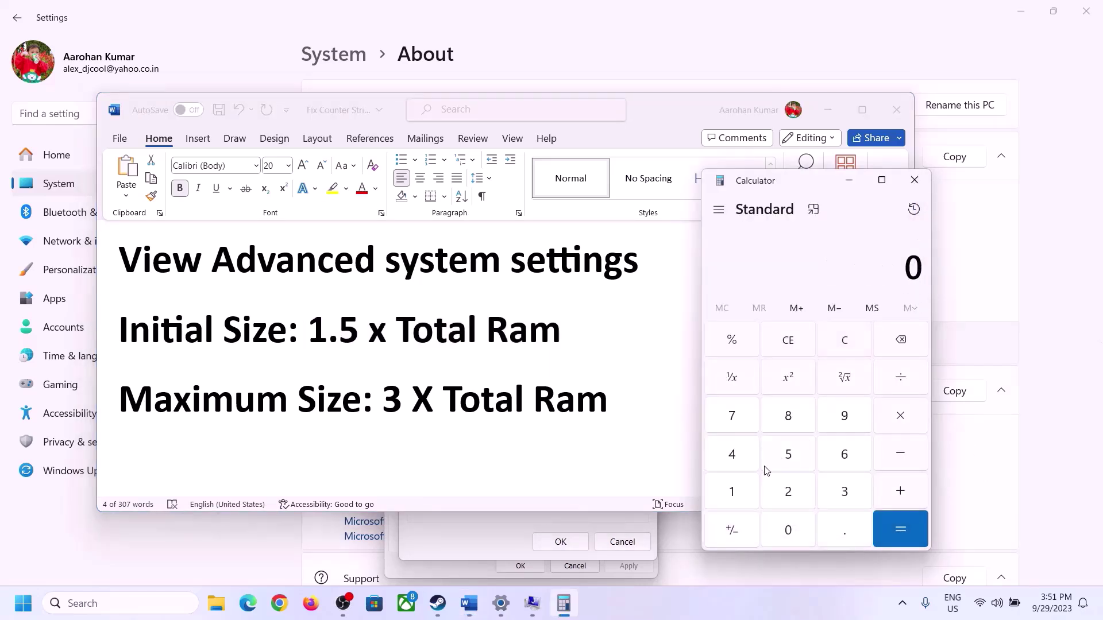
{"action": "left_click", "coordinate": [501, 603]}
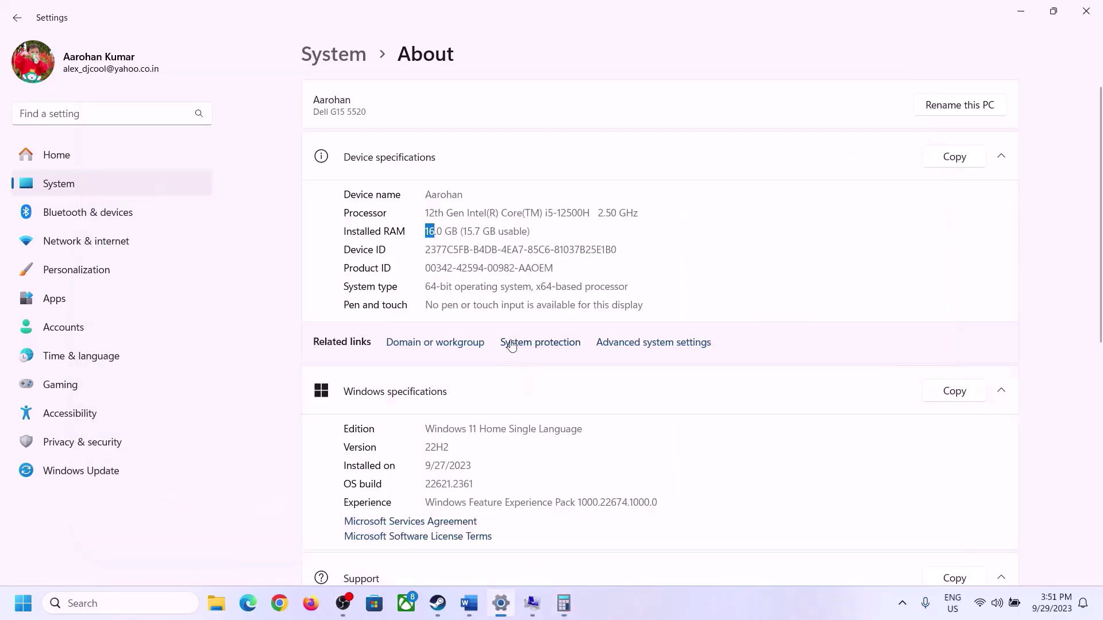
{"action": "left_click", "coordinate": [564, 602]}
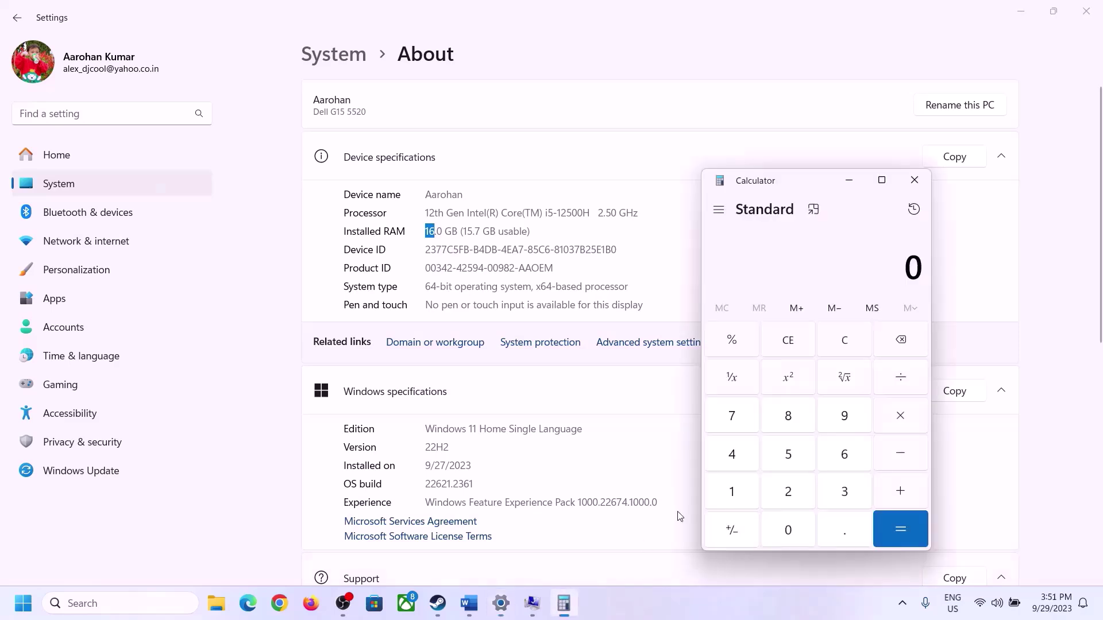
- Multiply 16 by 1024 in Calculator to get the installed RAM in megabytes again
{"action": "left_click", "coordinate": [732, 492]}
{"action": "left_click", "coordinate": [842, 455]}
{"action": "left_click", "coordinate": [897, 417]}
{"action": "left_click", "coordinate": [738, 486]}
{"action": "left_click", "coordinate": [780, 524]}
{"action": "left_click", "coordinate": [789, 490]}
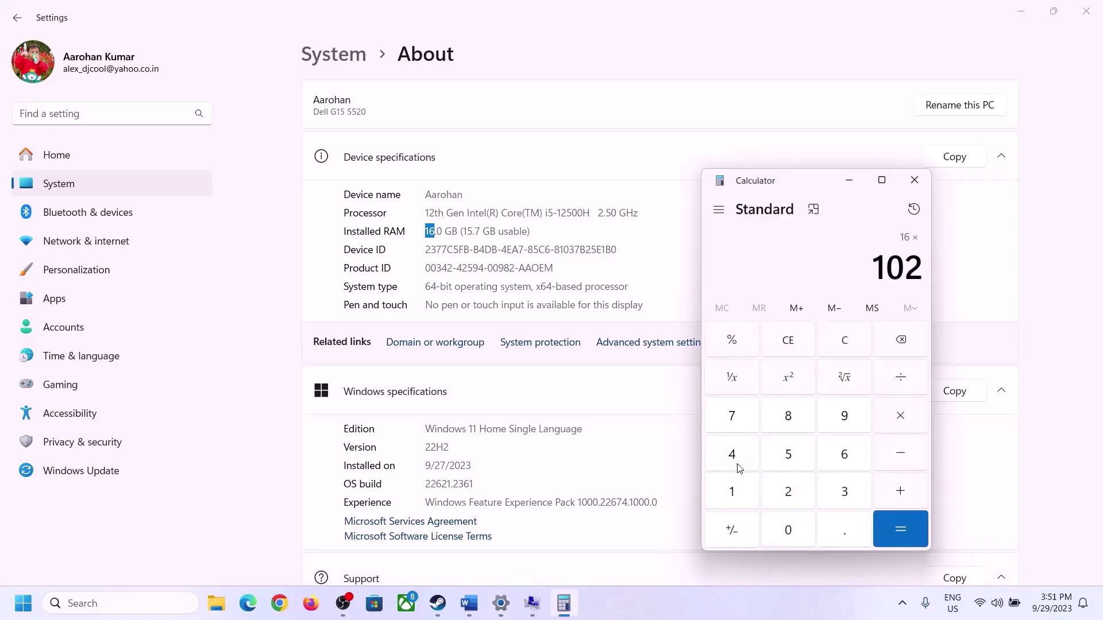
{"action": "left_click", "coordinate": [738, 460]}
{"action": "left_click", "coordinate": [922, 527]}
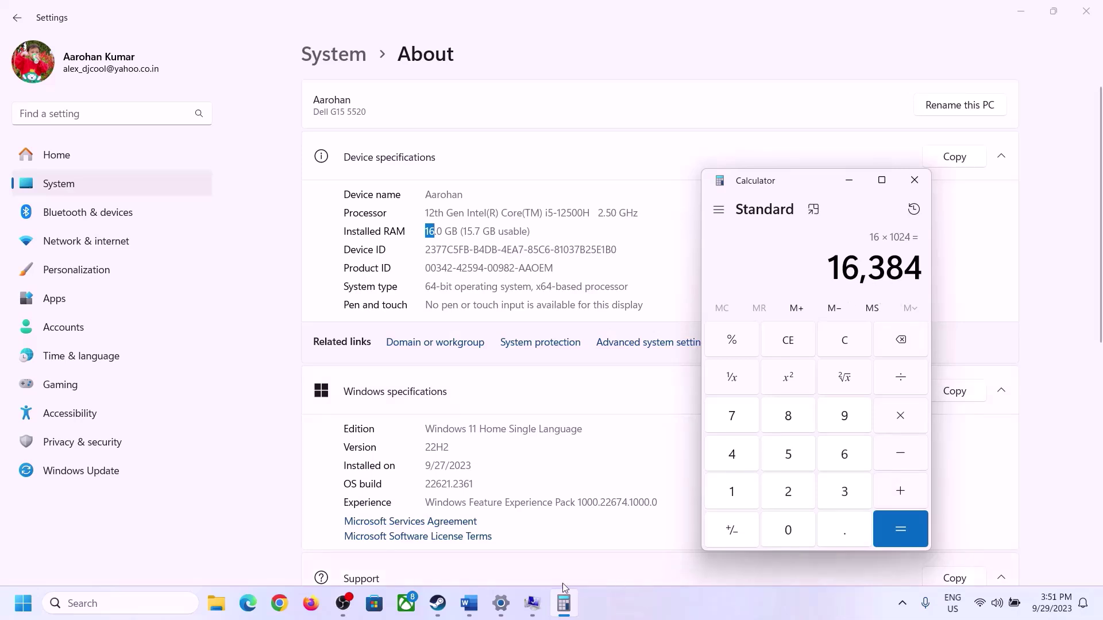
- With the notes' maximum size formula shown behind Calculator, multiply the 16384 MB of RAM by 3
{"action": "left_click", "coordinate": [469, 603]}
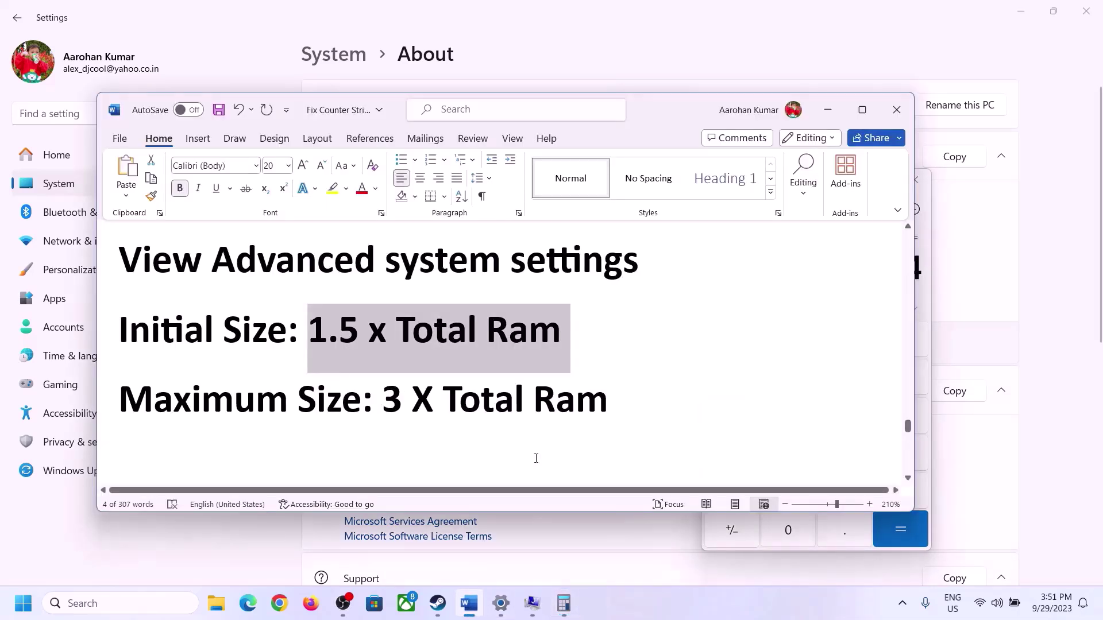
{"action": "left_click", "coordinate": [928, 306]}
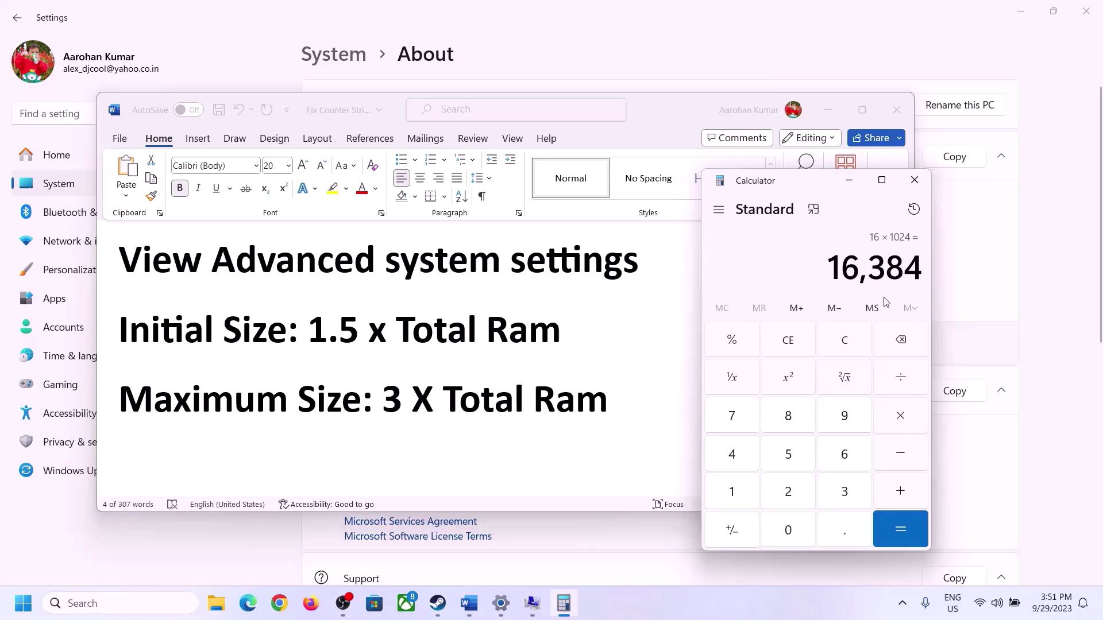
{"action": "left_click", "coordinate": [900, 418]}
{"action": "left_click", "coordinate": [835, 494]}
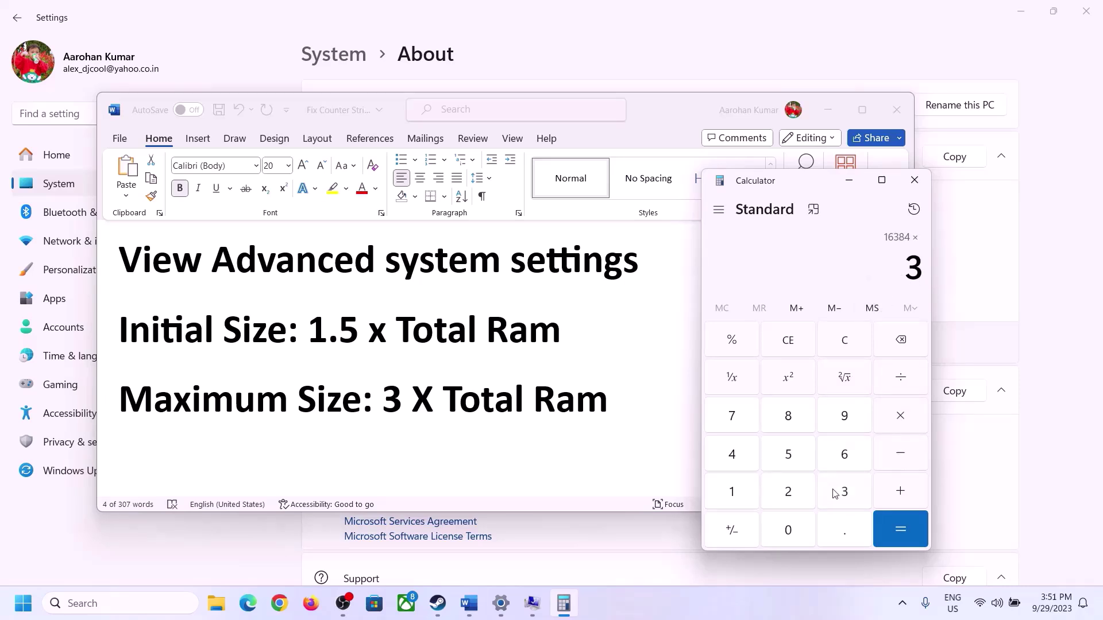
{"action": "left_click", "coordinate": [909, 526]}
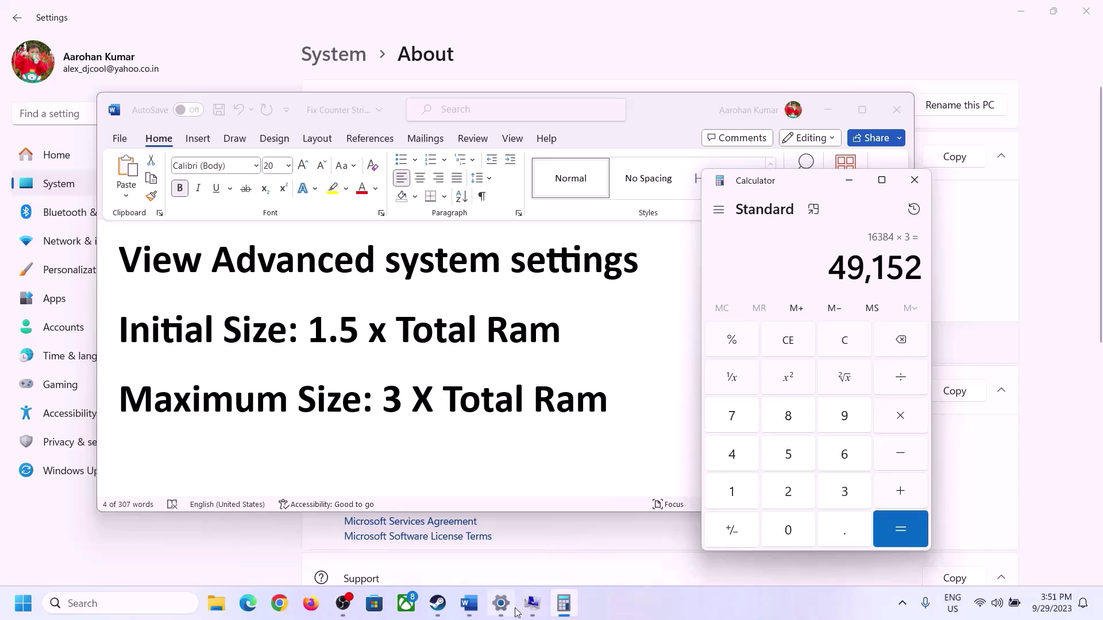
- Set the maximum size to 49152 MB in the Virtual Memory dialog and assign the custom size to drive C:
{"action": "left_click", "coordinate": [506, 535]}
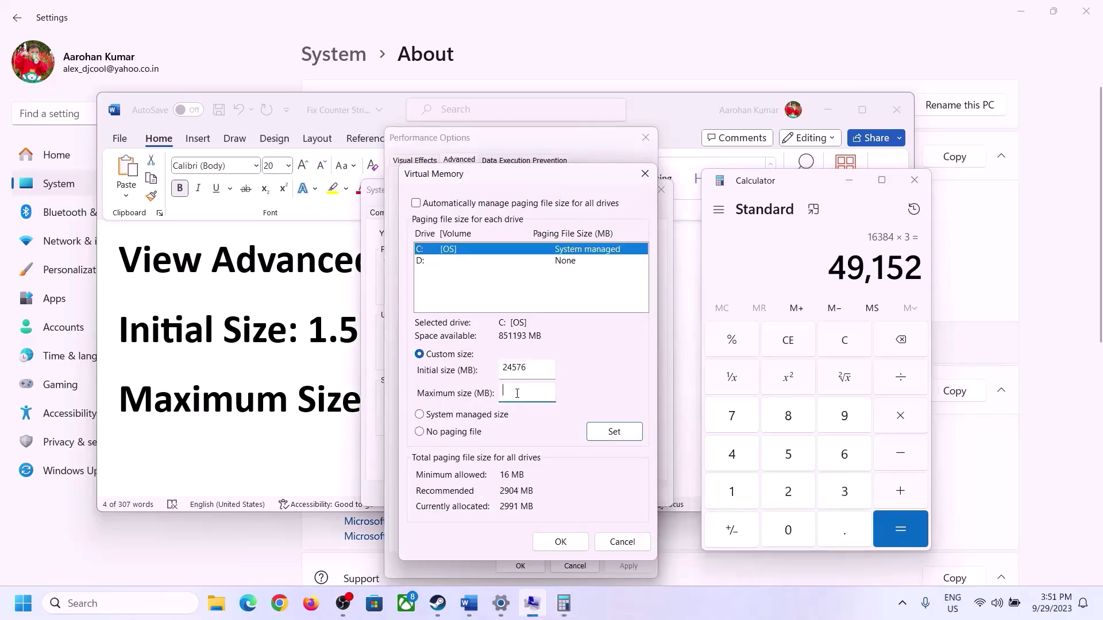
{"action": "type", "text": "49152"}
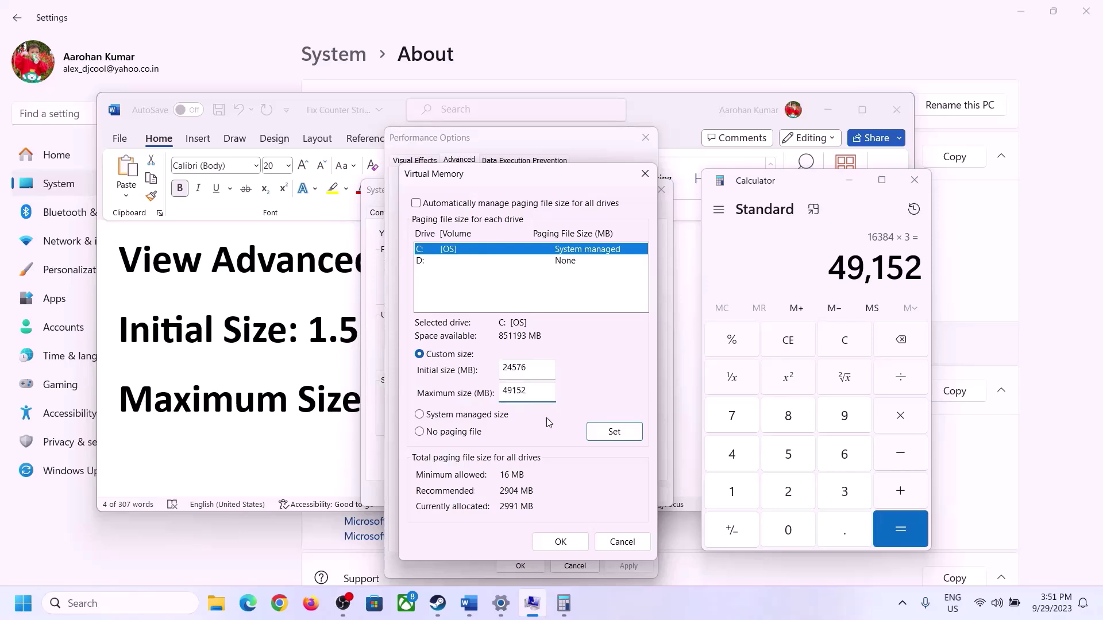
{"action": "left_click", "coordinate": [613, 434]}
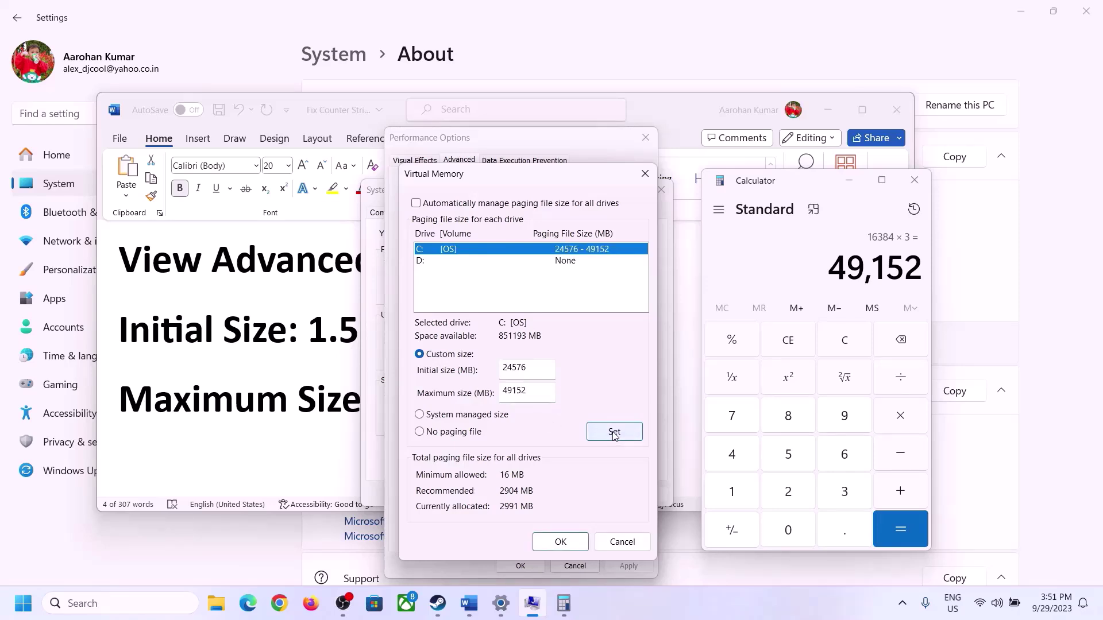
- Accept the Virtual Memory, Performance Options and System Properties dialogs and dismiss the restart prompt without restarting
{"action": "left_click", "coordinate": [565, 542]}
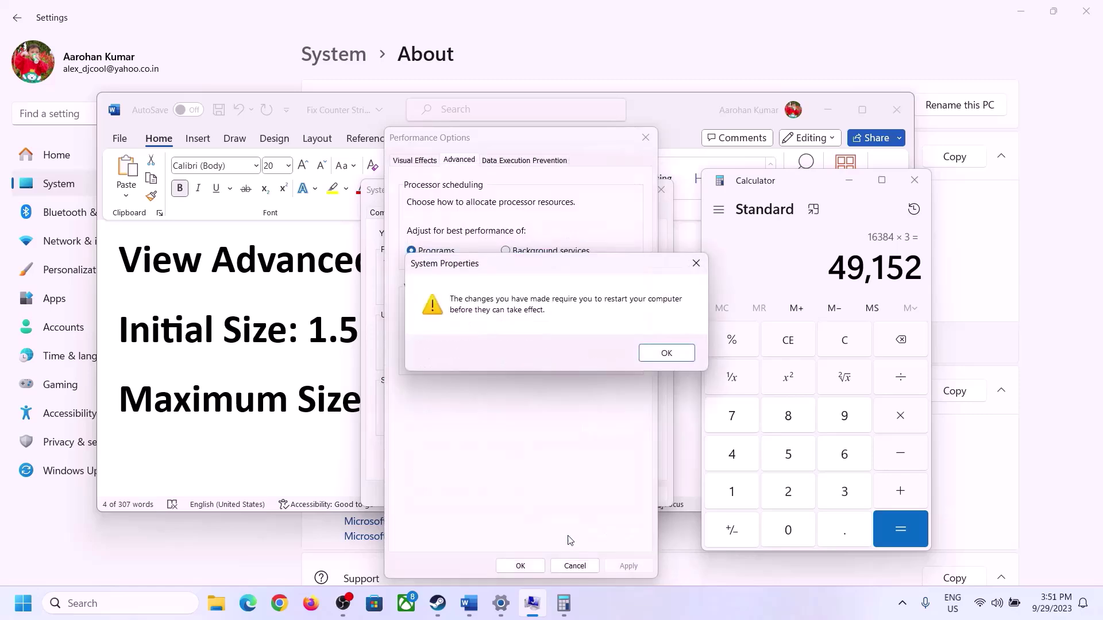
{"action": "left_click", "coordinate": [683, 354]}
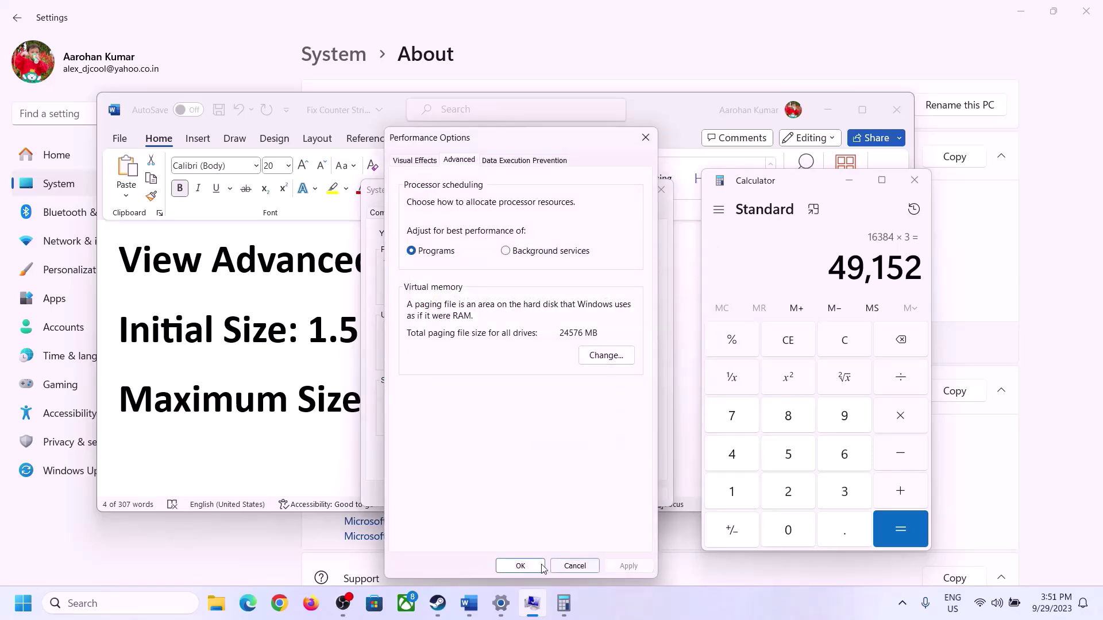
{"action": "left_click", "coordinate": [521, 566]}
{"action": "left_click", "coordinate": [520, 493]}
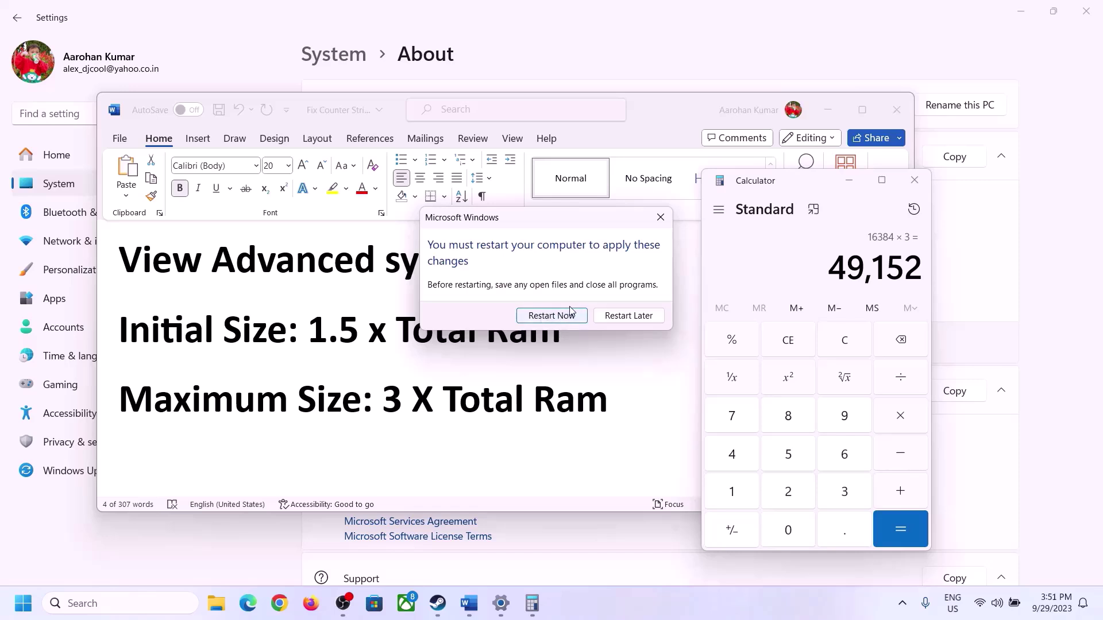
{"action": "left_click", "coordinate": [660, 218]}
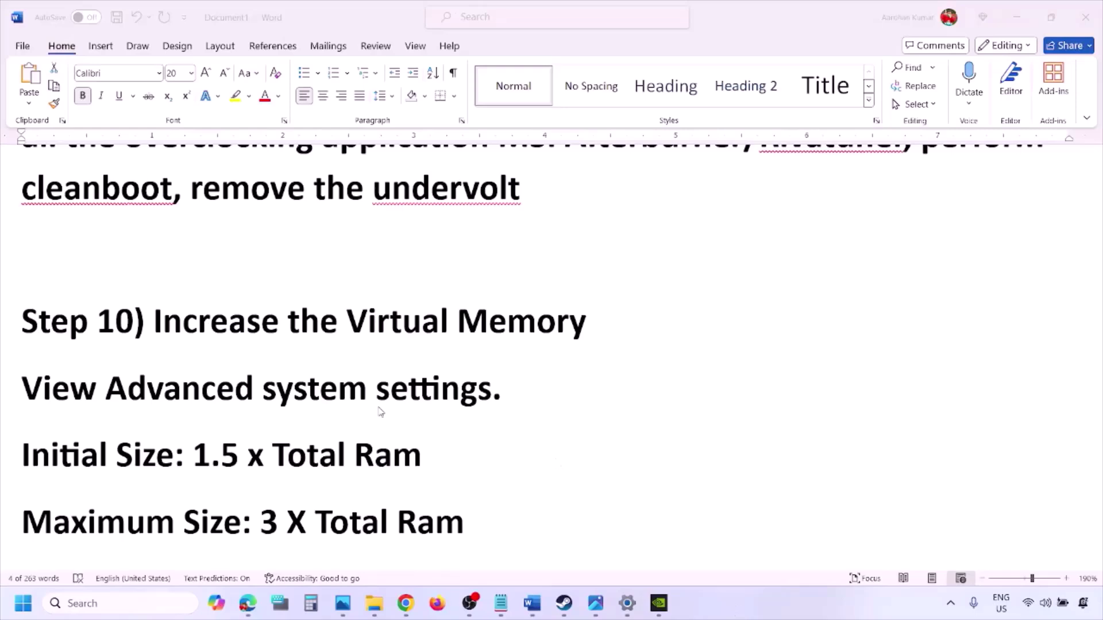
- Go to Step 11 in the Word notes and highlight "Update BIOS"
{"action": "scroll", "coordinate": [380, 410], "scroll_direction": "down", "scroll_amount": 4}
{"action": "left_click", "coordinate": [175, 423]}
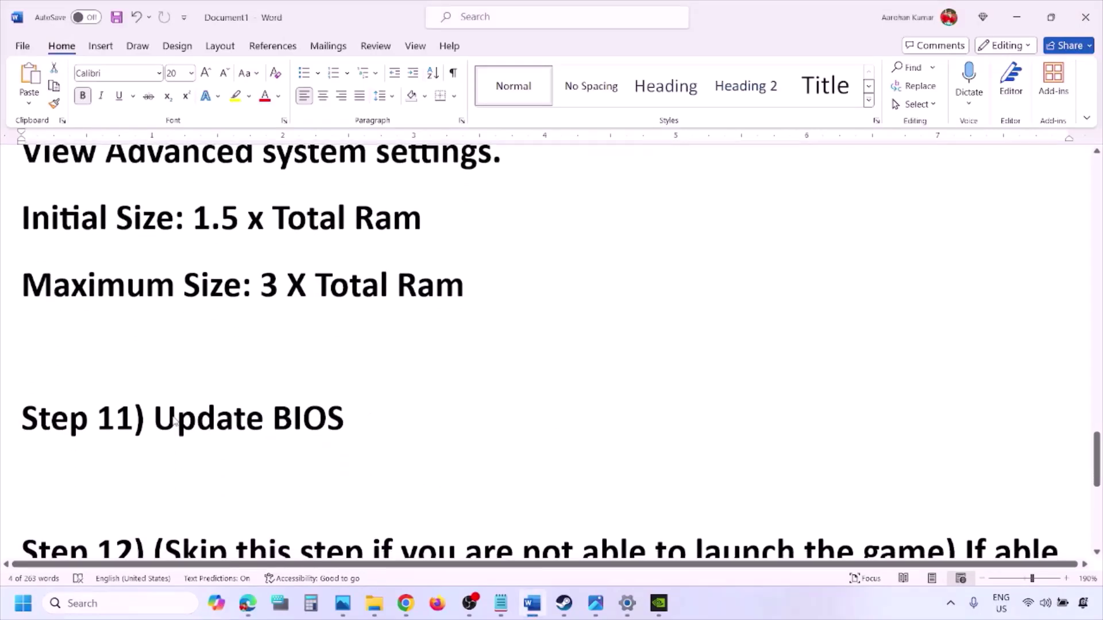
{"action": "left_click_drag", "start_coordinate": [152, 420], "coordinate": [372, 417]}
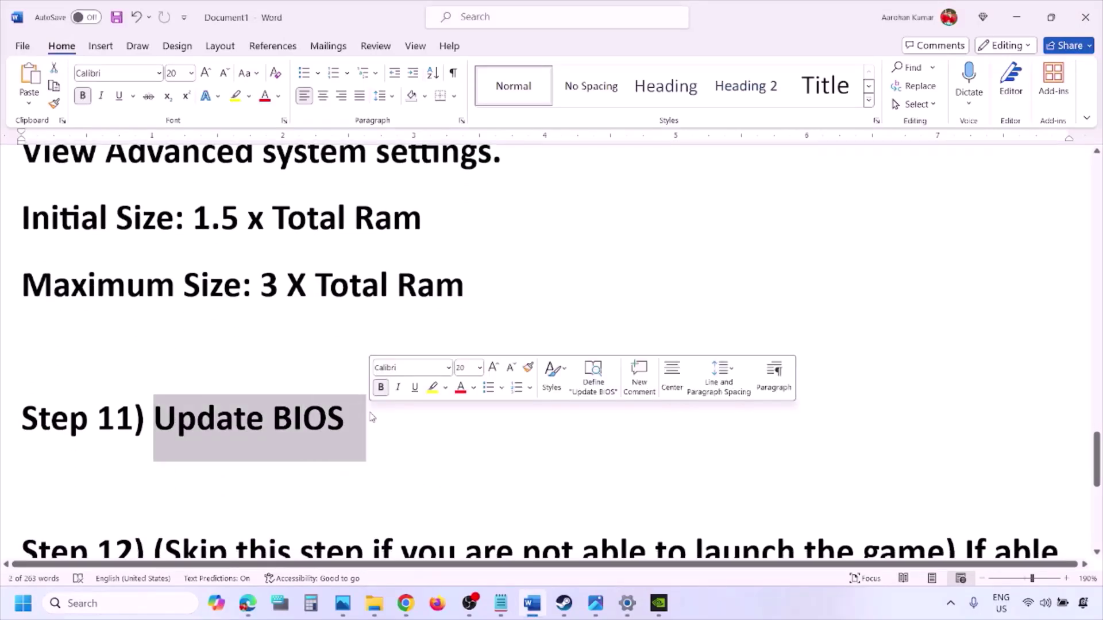
{"action": "left_click", "coordinate": [372, 418]}
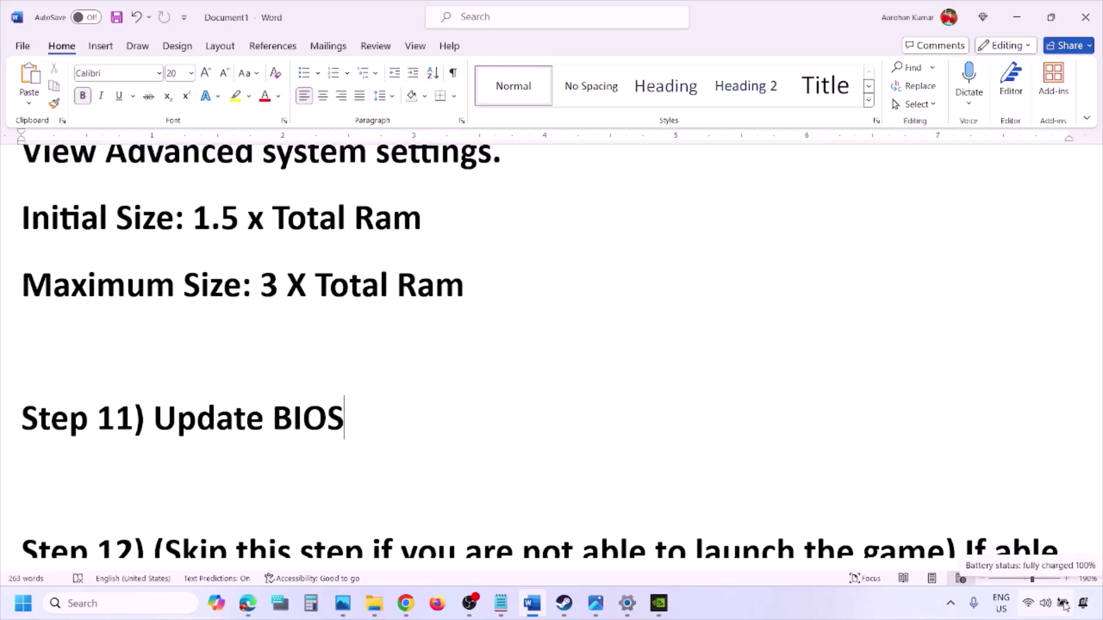
{"action": "left_click", "coordinate": [862, 605]}
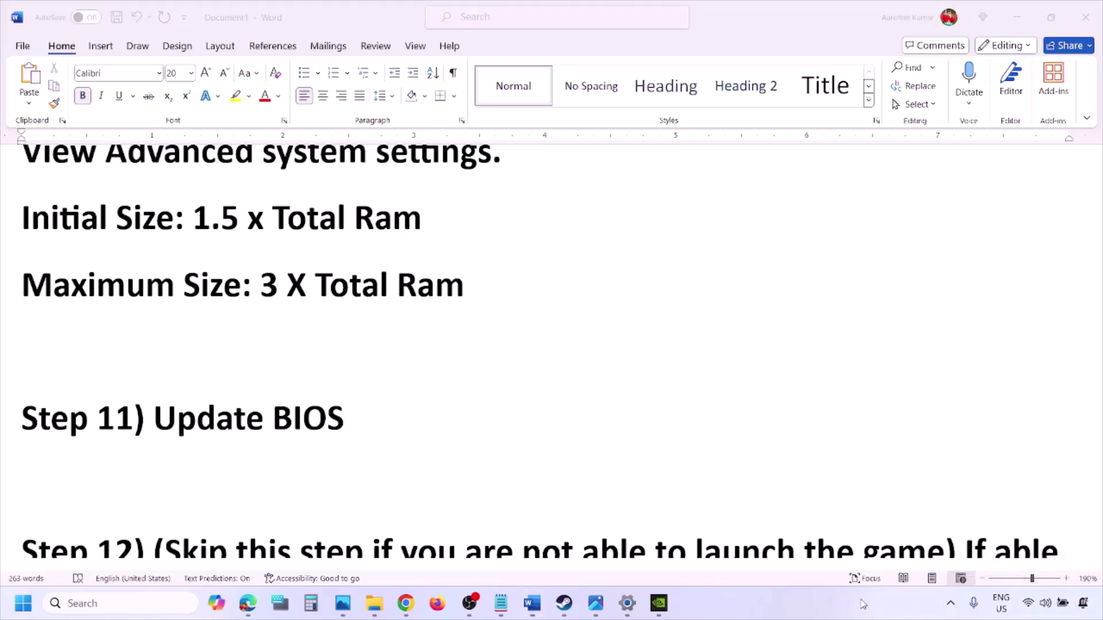
- Go to Step 12 in the notes and highlight its instructions on Windowed mode, lower video settings and the medium/low graphics preset
{"action": "scroll", "coordinate": [483, 445], "scroll_direction": "down", "scroll_amount": 3}
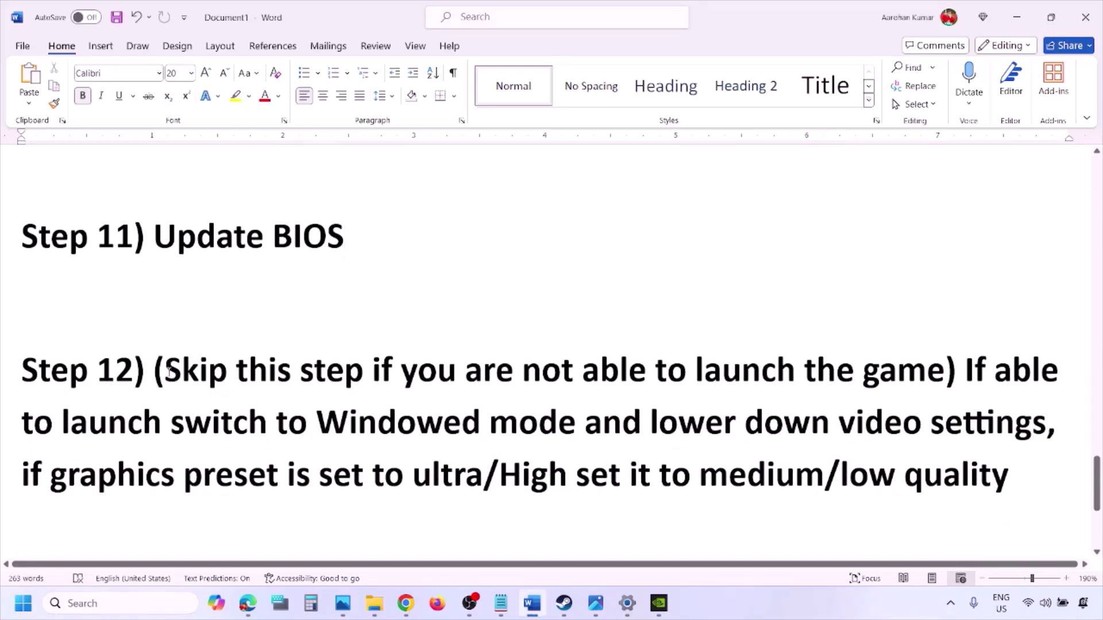
{"action": "left_click_drag", "start_coordinate": [171, 370], "coordinate": [1048, 424]}
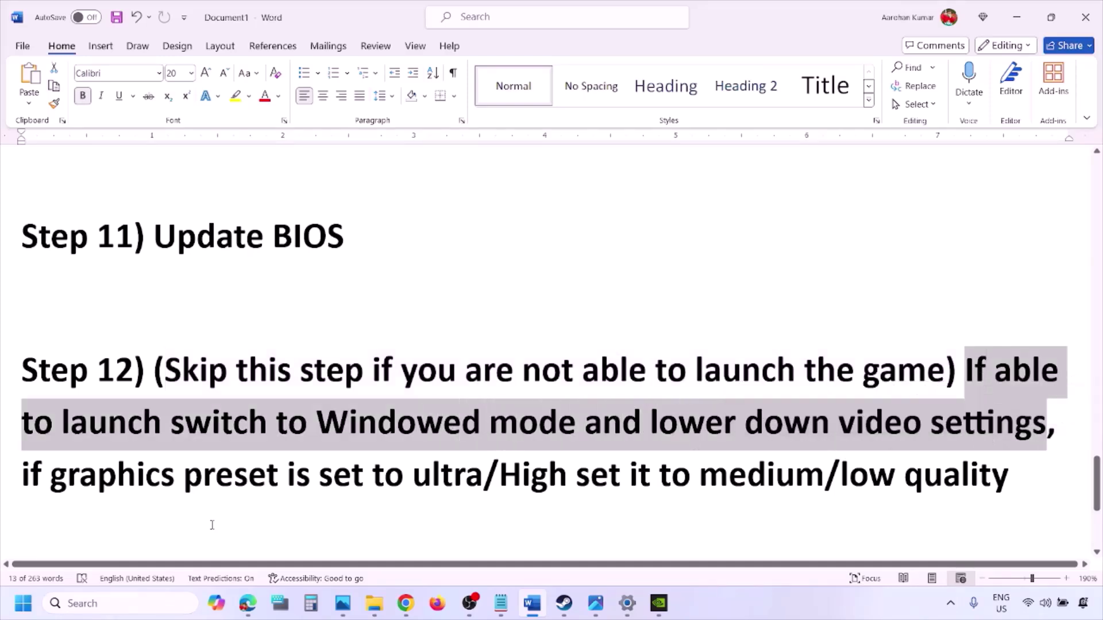
{"action": "left_click_drag", "start_coordinate": [59, 476], "coordinate": [602, 490]}
{"action": "left_click", "coordinate": [666, 487]}
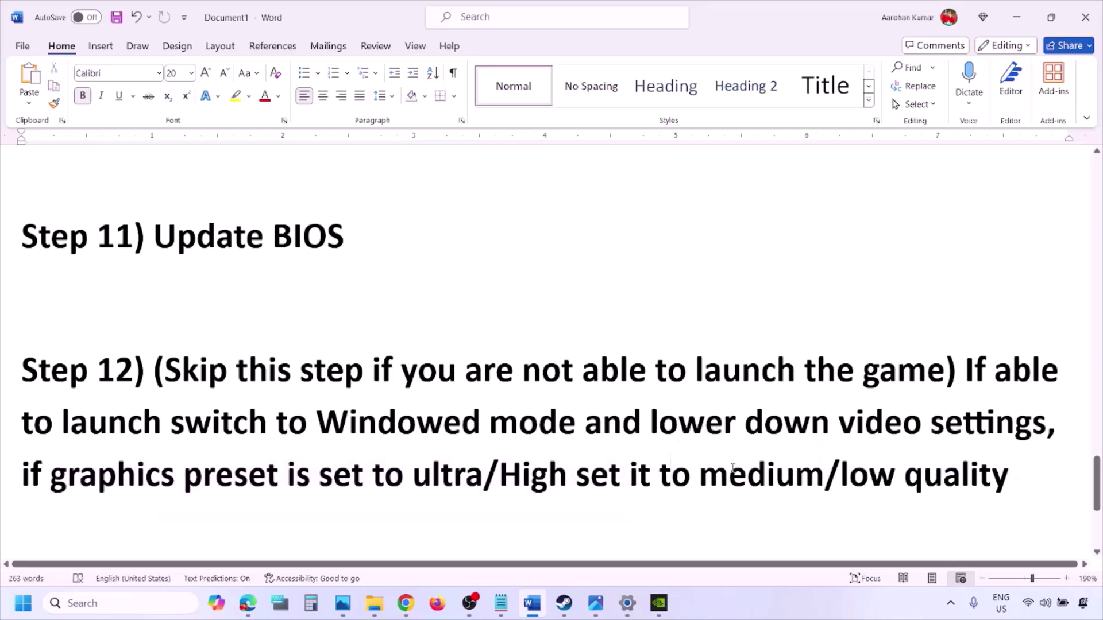
{"action": "left_click_drag", "start_coordinate": [735, 470], "coordinate": [932, 473]}
{"action": "left_click", "coordinate": [520, 425]}
{"action": "left_click_drag", "start_coordinate": [321, 372], "coordinate": [679, 477]}
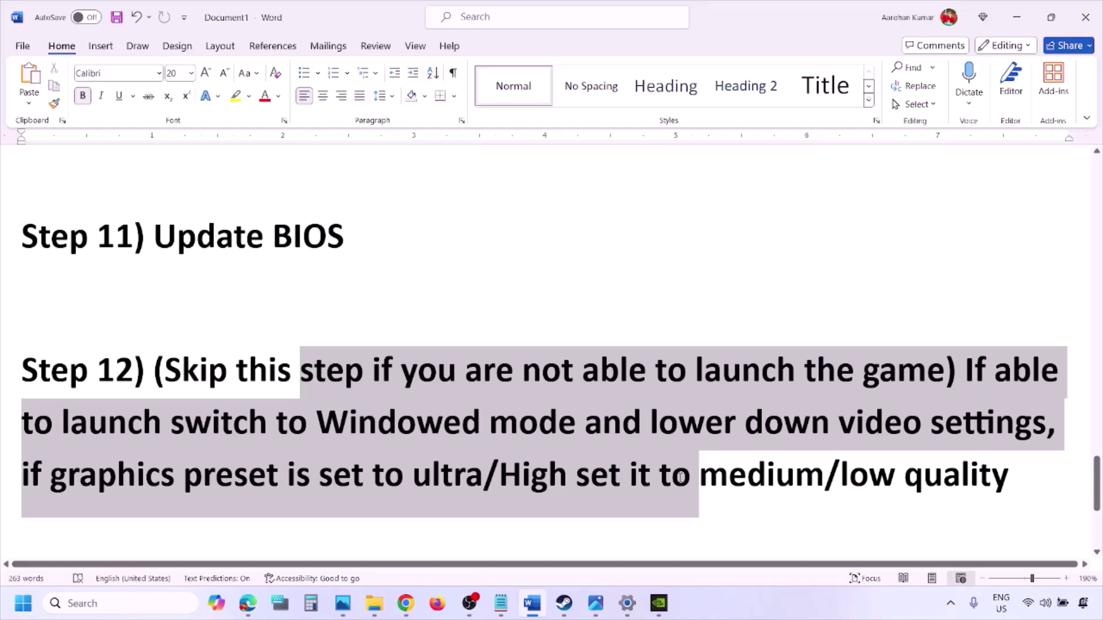
{"action": "left_click", "coordinate": [737, 601]}
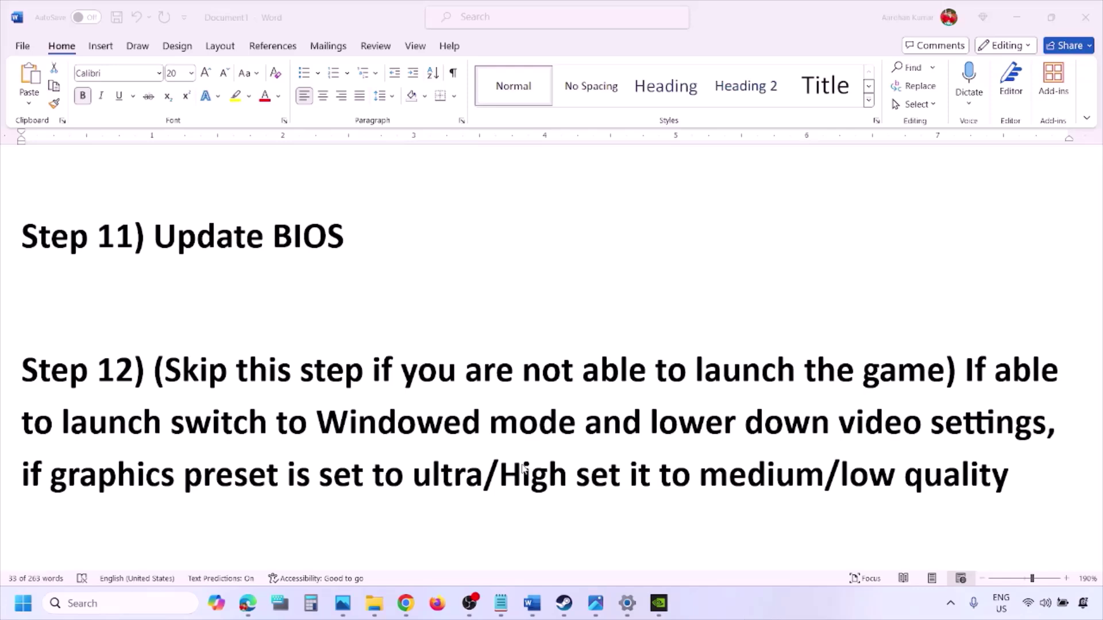
- Go to Step 13 in the notes and highlight its instructions on deleting the game folder and reinstalling to C Drive or another SSD
{"action": "scroll", "coordinate": [523, 468], "scroll_direction": "down", "scroll_amount": 5}
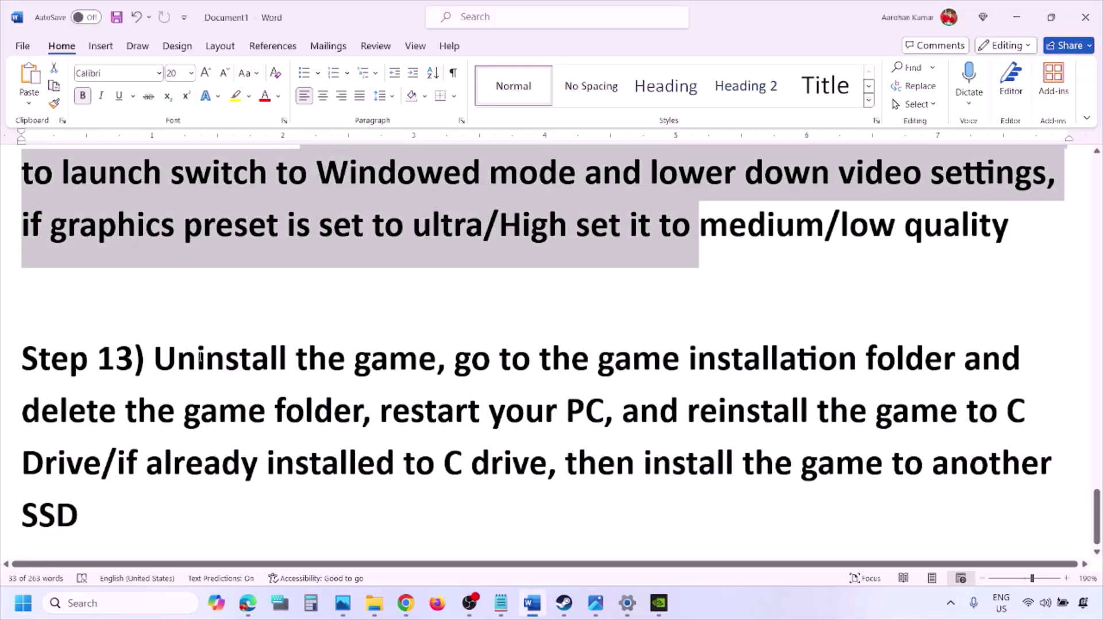
{"action": "left_click_drag", "start_coordinate": [157, 359], "coordinate": [481, 412]}
{"action": "left_click", "coordinate": [482, 411]}
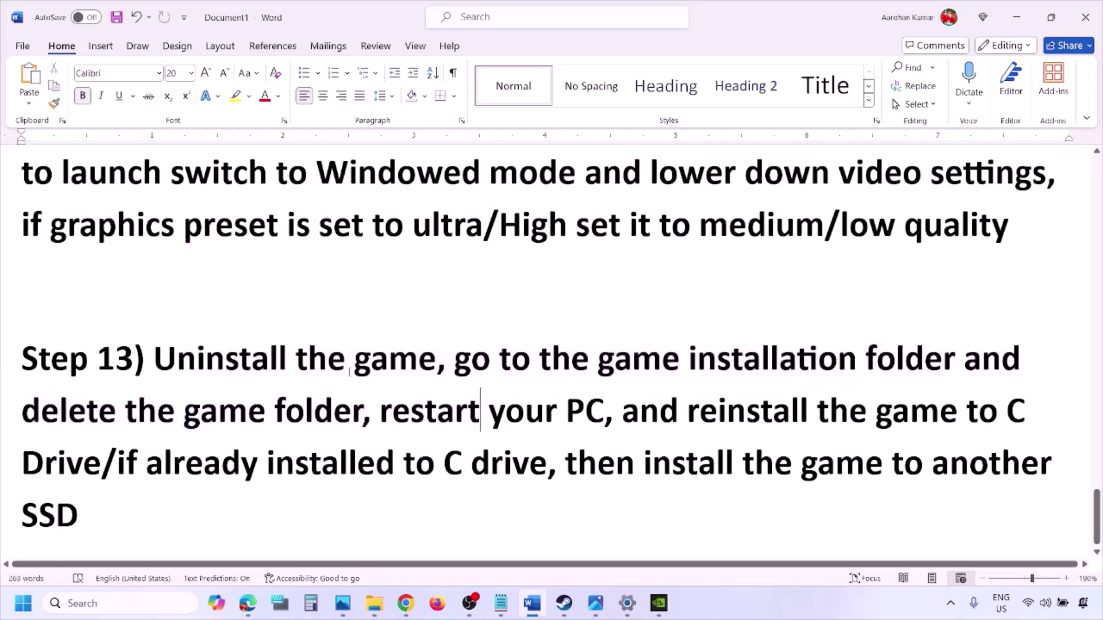
{"action": "left_click_drag", "start_coordinate": [155, 359], "coordinate": [489, 415]}
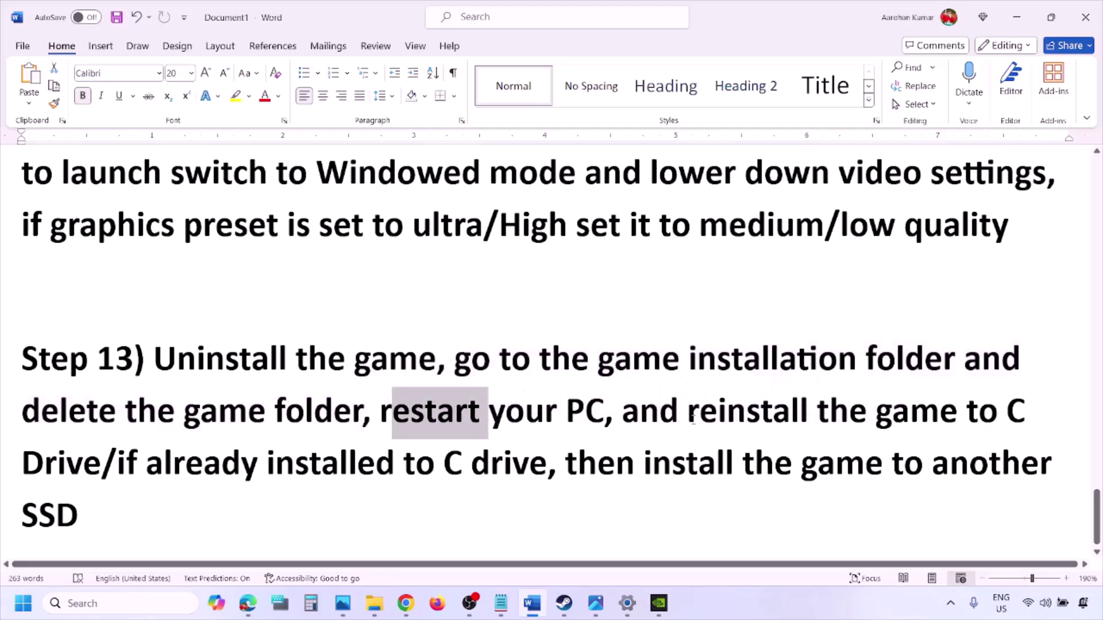
{"action": "left_click_drag", "start_coordinate": [673, 422], "coordinate": [99, 451]}
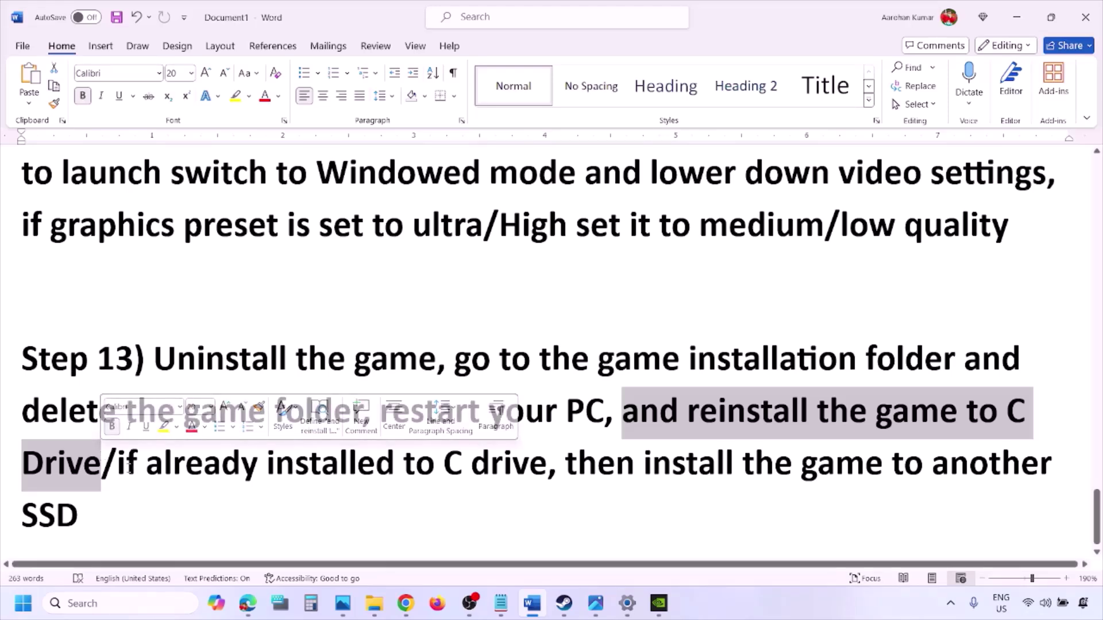
{"action": "left_click_drag", "start_coordinate": [117, 468], "coordinate": [171, 510]}
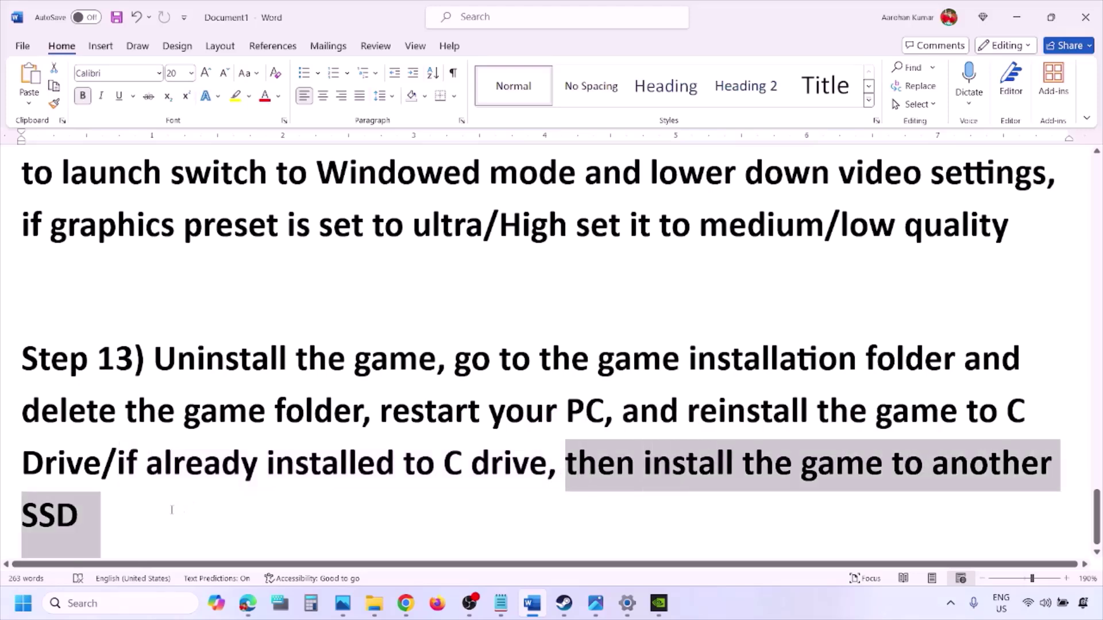
{"action": "left_click", "coordinate": [171, 510]}
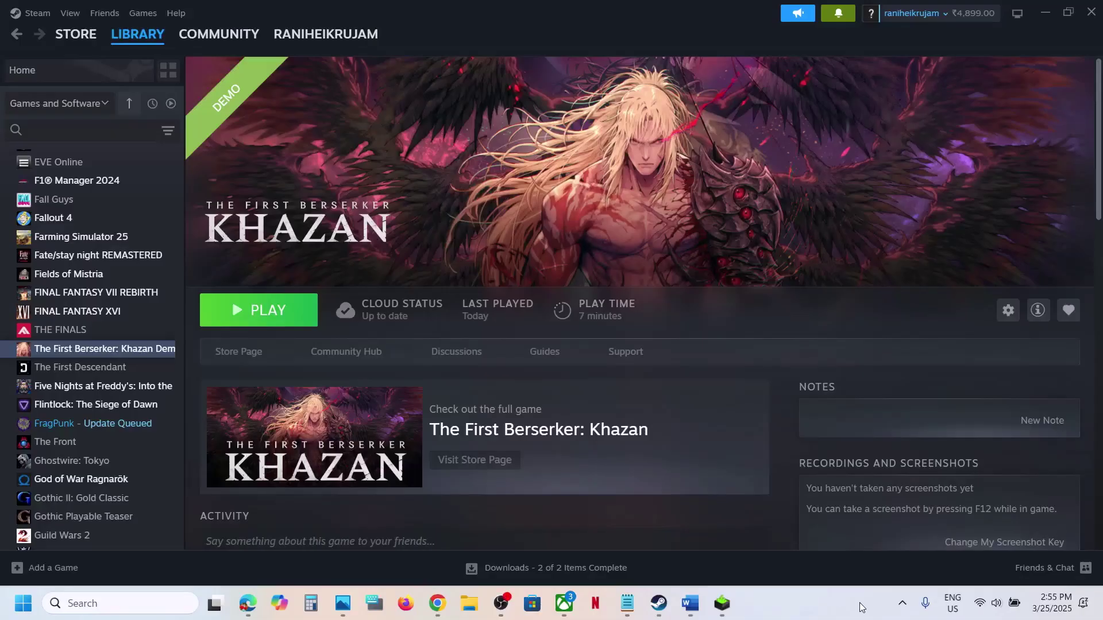